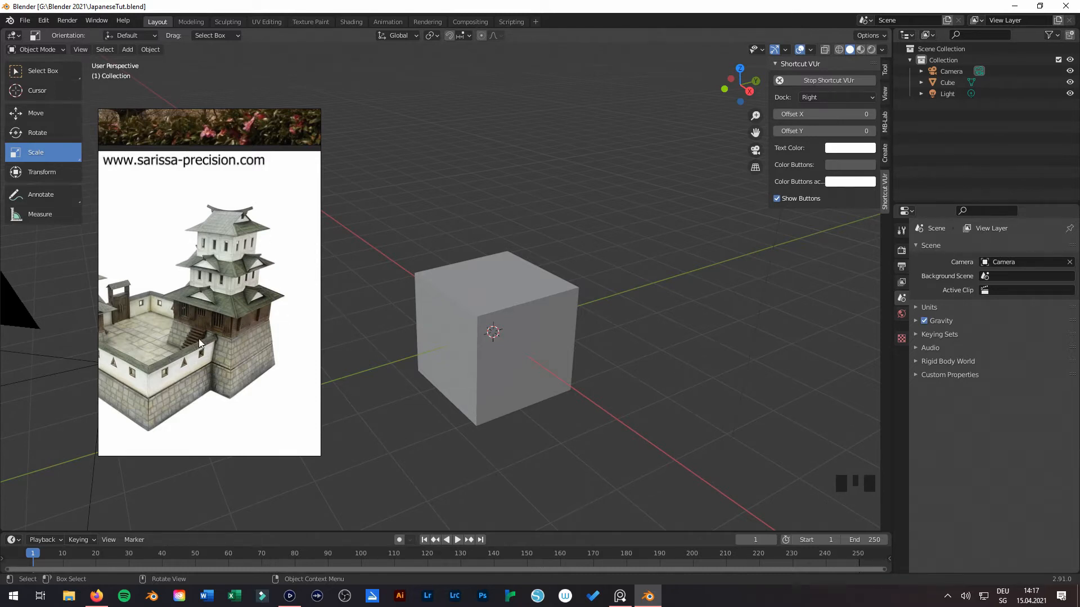
Step: Examine the Japanese castle reference pictures, including the towers, stone bases, walls and tiered roofs
{"action": "scroll", "coordinate": [200, 340], "scroll_direction": "down", "scroll_amount": 2}
{"action": "scroll", "coordinate": [169, 332], "scroll_direction": "down", "scroll_amount": 2}
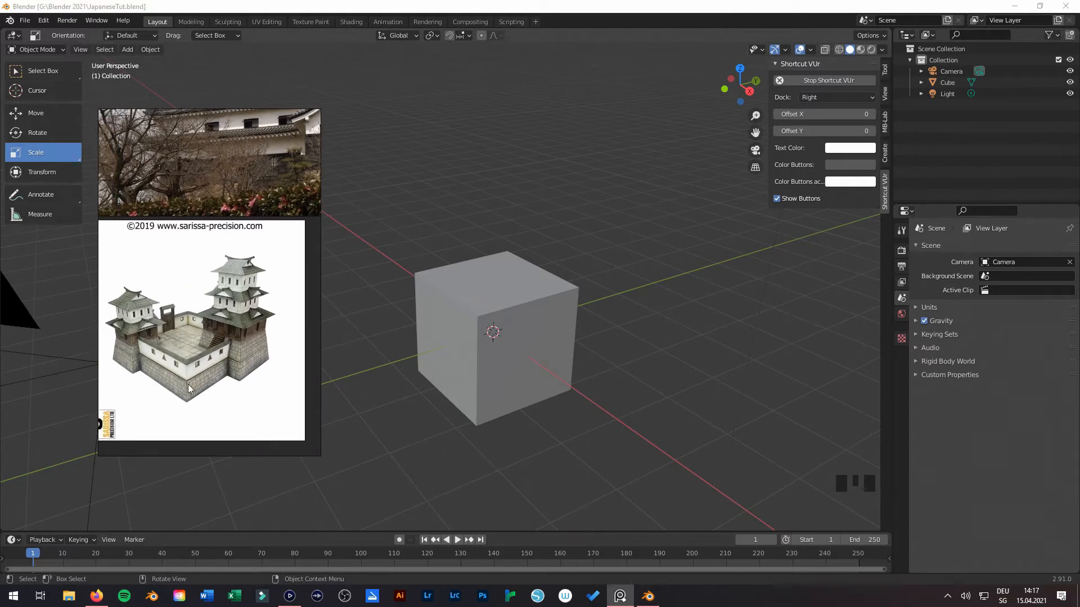
{"action": "scroll", "coordinate": [184, 316], "scroll_direction": "up", "scroll_amount": 3}
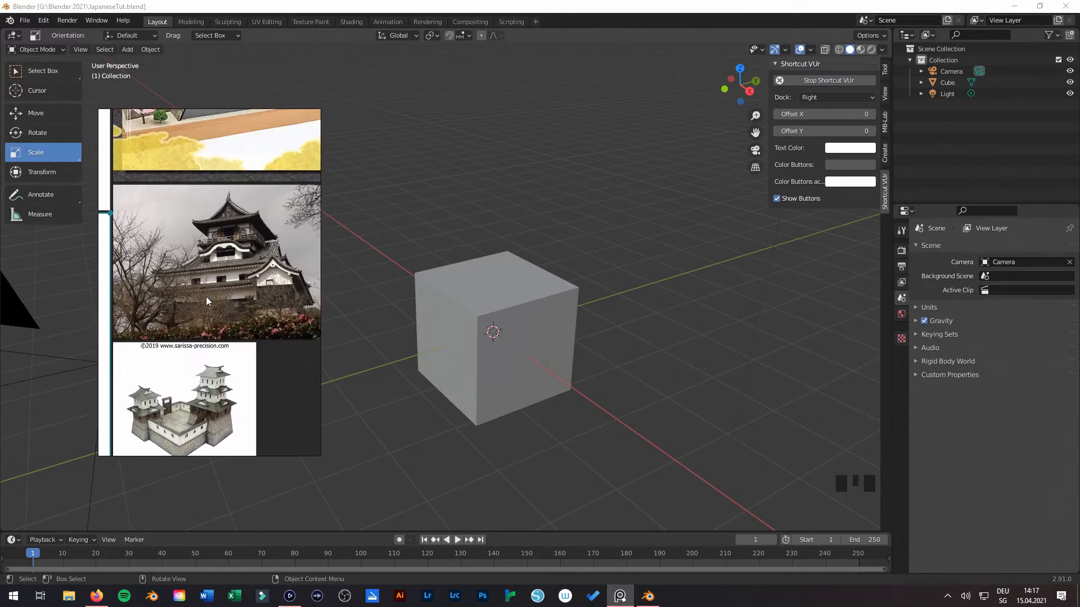
{"action": "scroll", "coordinate": [208, 292], "scroll_direction": "up", "scroll_amount": 4}
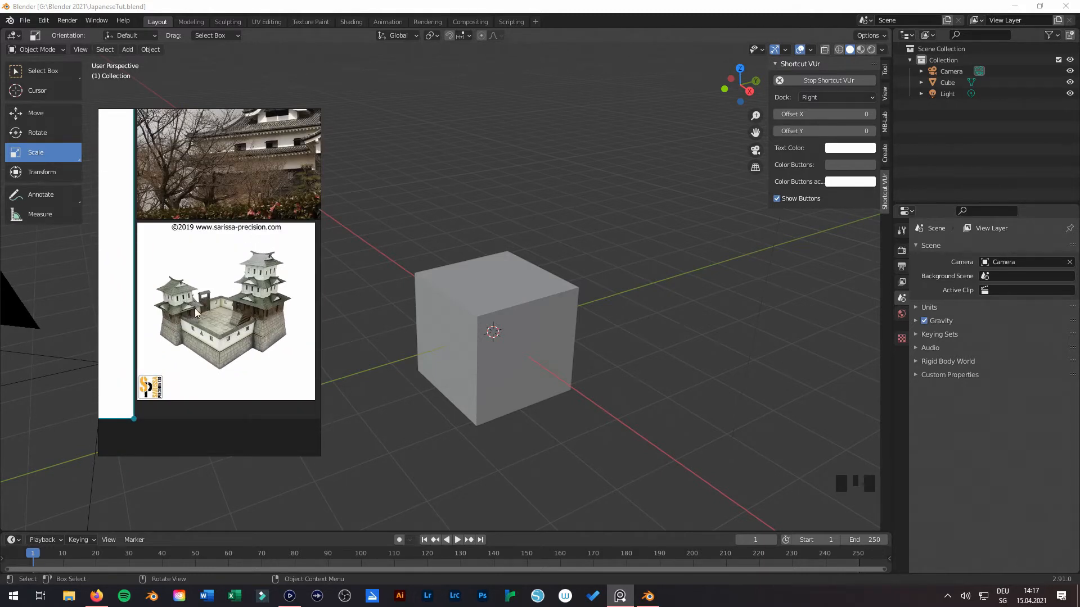
{"action": "scroll", "coordinate": [259, 294], "scroll_direction": "up", "scroll_amount": 2}
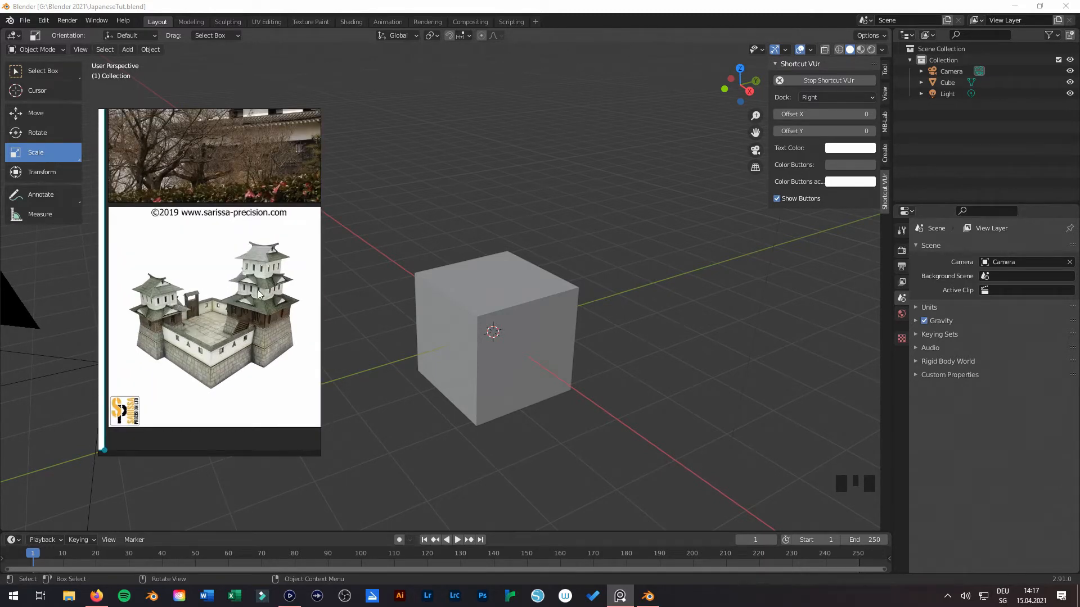
{"action": "scroll", "coordinate": [244, 295], "scroll_direction": "up", "scroll_amount": 2}
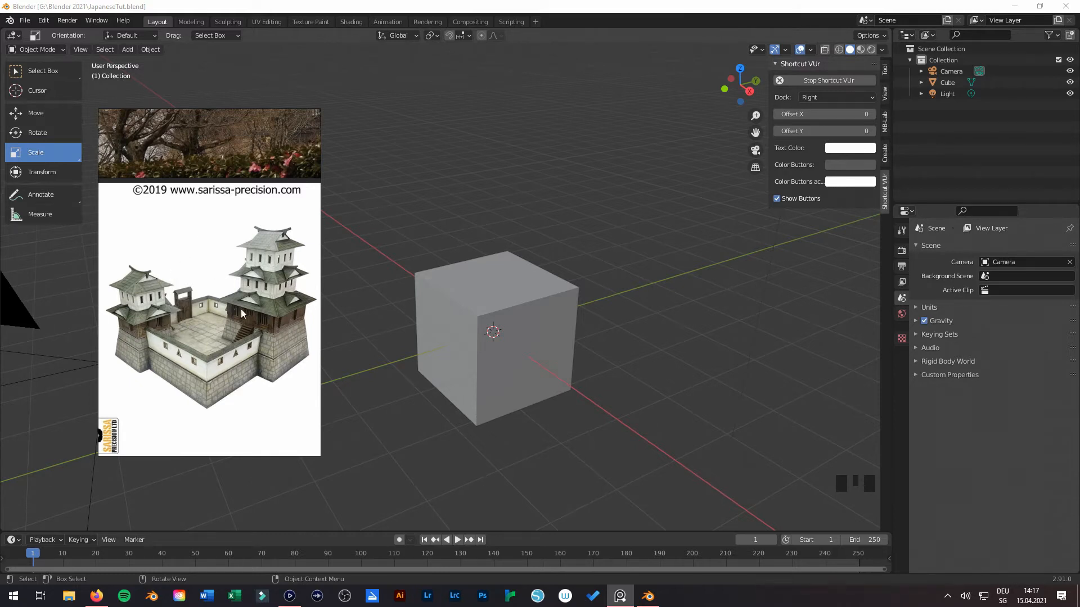
{"action": "scroll", "coordinate": [203, 307], "scroll_direction": "down", "scroll_amount": 5}
{"action": "middle_click_drag", "start_coordinate": [147, 272], "coordinate": [273, 317]}
{"action": "middle_click_drag", "start_coordinate": [211, 254], "coordinate": [213, 362]}
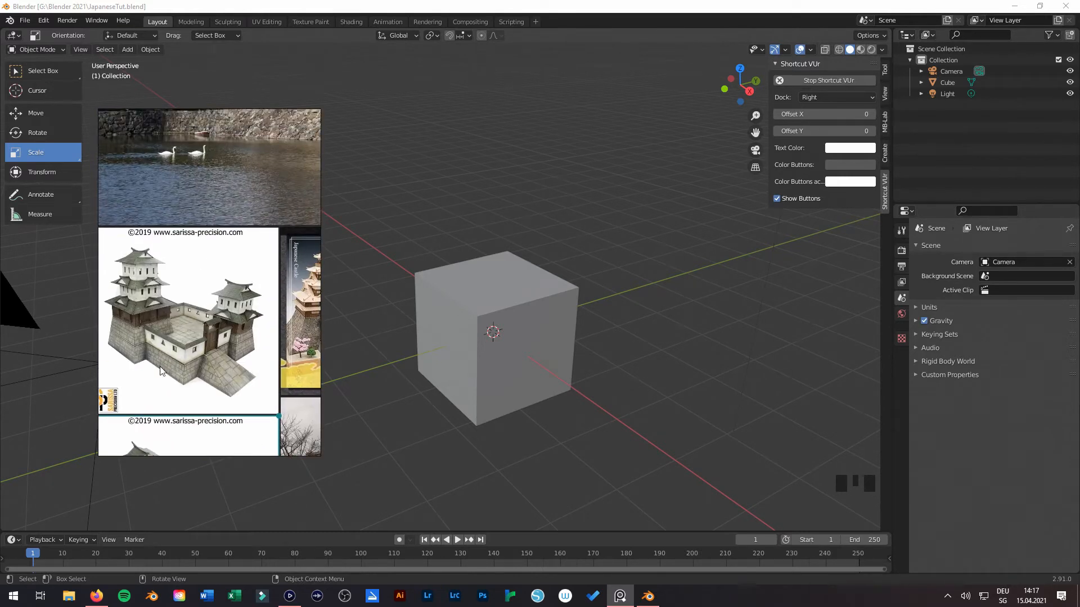
{"action": "middle_click_drag", "start_coordinate": [230, 311], "coordinate": [216, 418]}
{"action": "scroll", "coordinate": [256, 257], "scroll_direction": "down", "scroll_amount": 6}
{"action": "middle_click_drag", "start_coordinate": [222, 234], "coordinate": [176, 335]}
{"action": "middle_click_drag", "start_coordinate": [248, 340], "coordinate": [221, 218]}
{"action": "scroll", "coordinate": [143, 329], "scroll_direction": "up", "scroll_amount": 4}
{"action": "scroll", "coordinate": [143, 329], "scroll_direction": "up", "scroll_amount": 4}
{"action": "scroll", "coordinate": [237, 358], "scroll_direction": "down", "scroll_amount": 4}
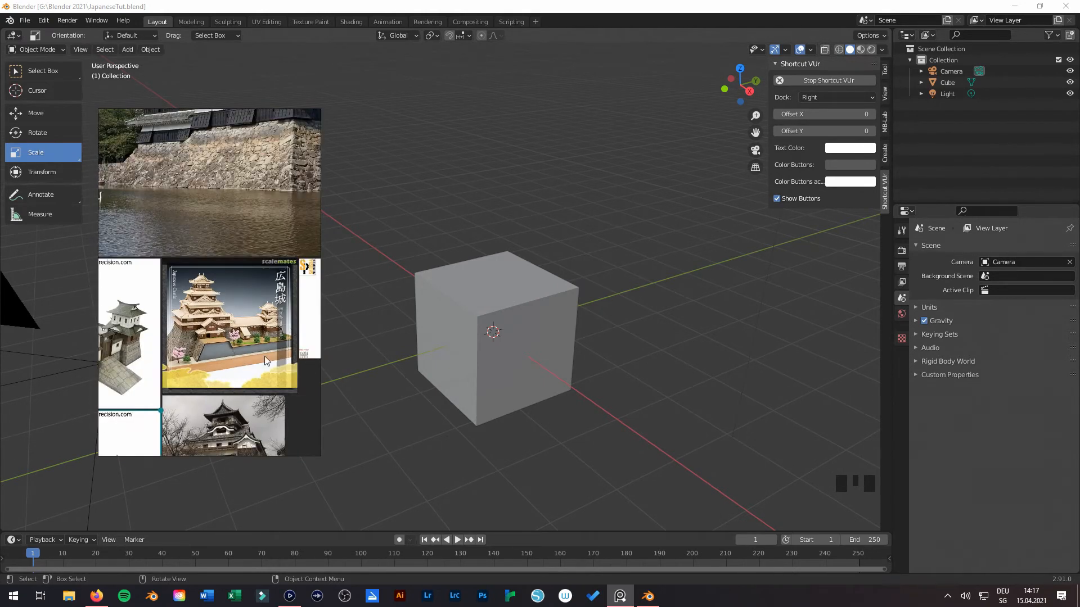
Step: Move the reference board clear of the tool list and zoom it out to show several castle pictures together
{"action": "right_click_drag", "start_coordinate": [228, 296], "coordinate": [261, 294]}
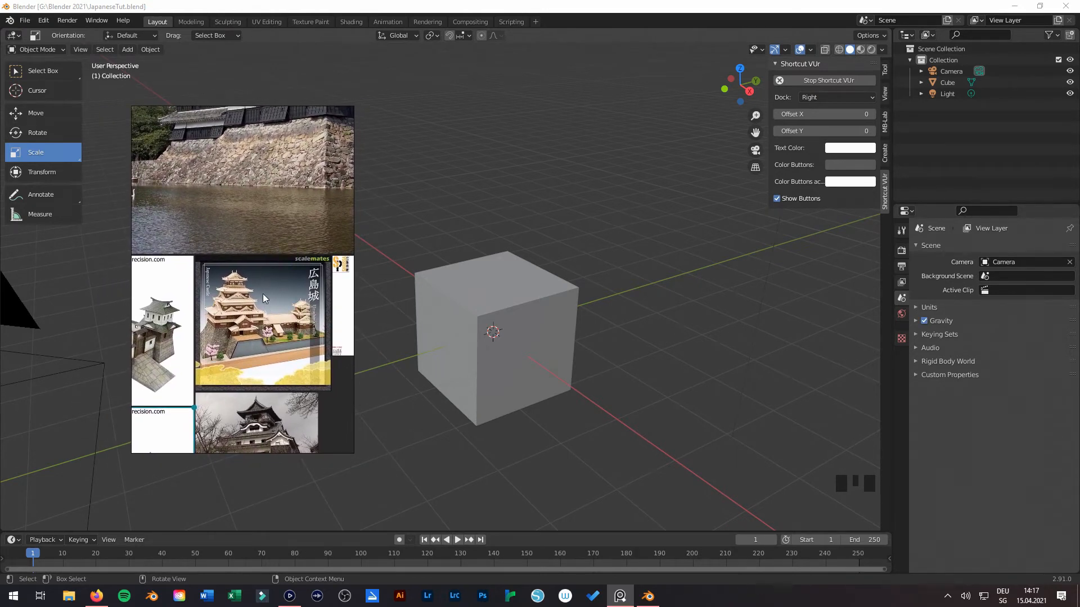
{"action": "scroll", "coordinate": [217, 288], "scroll_direction": "down", "scroll_amount": 2}
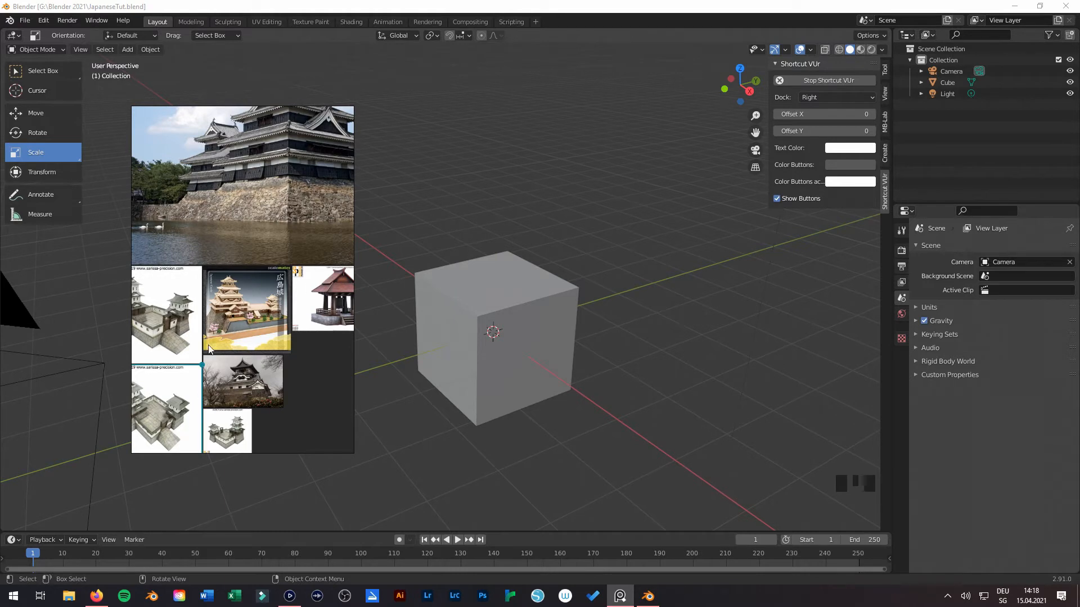
{"action": "mouse_move", "coordinate": [228, 319]}
{"action": "right_mouse_down"}
{"action": "mouse_move", "coordinate": [286, 313]}
{"action": "mouse_move", "coordinate": [229, 320]}
{"action": "right_mouse_up"}
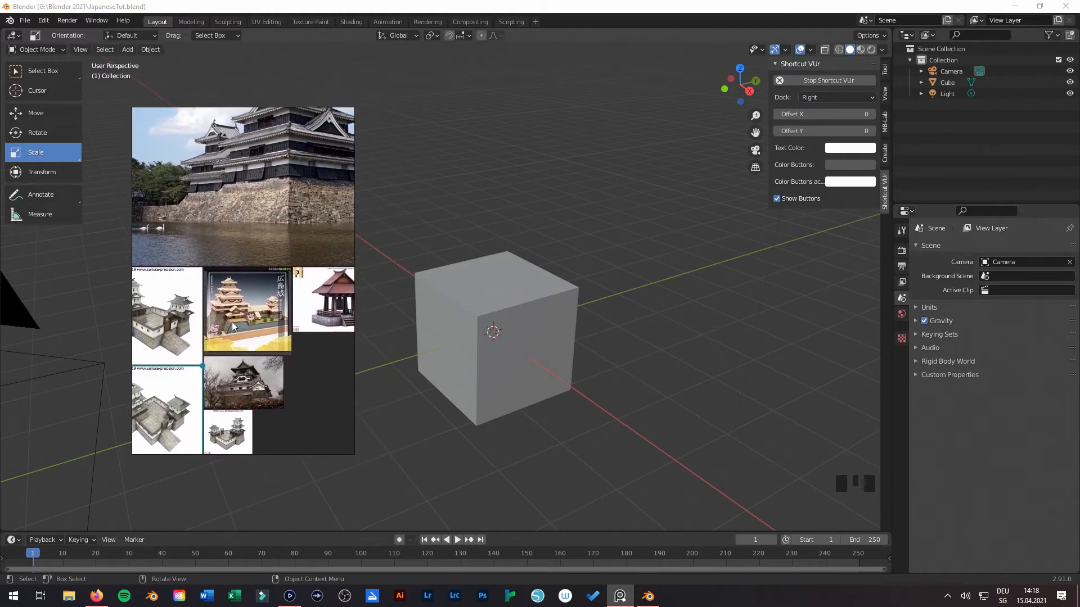
Step: Hide the 3D viewport's sidebar
{"action": "middle_click_drag", "start_coordinate": [603, 376], "coordinate": [567, 382]}
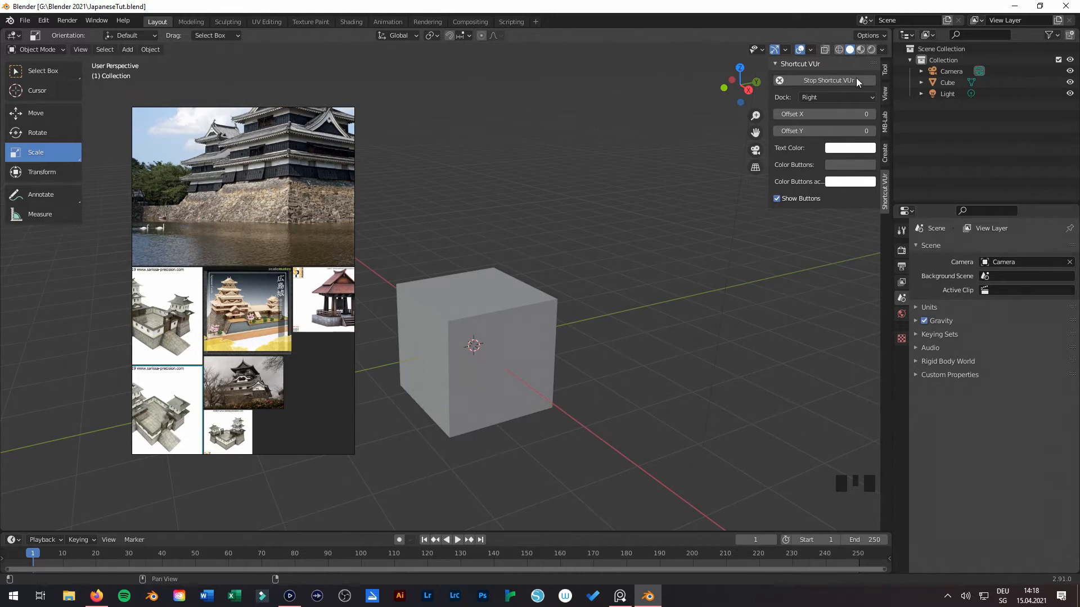
{"action": "key", "text": "n"}
{"action": "middle_click_drag", "start_coordinate": [555, 315], "coordinate": [624, 337]}
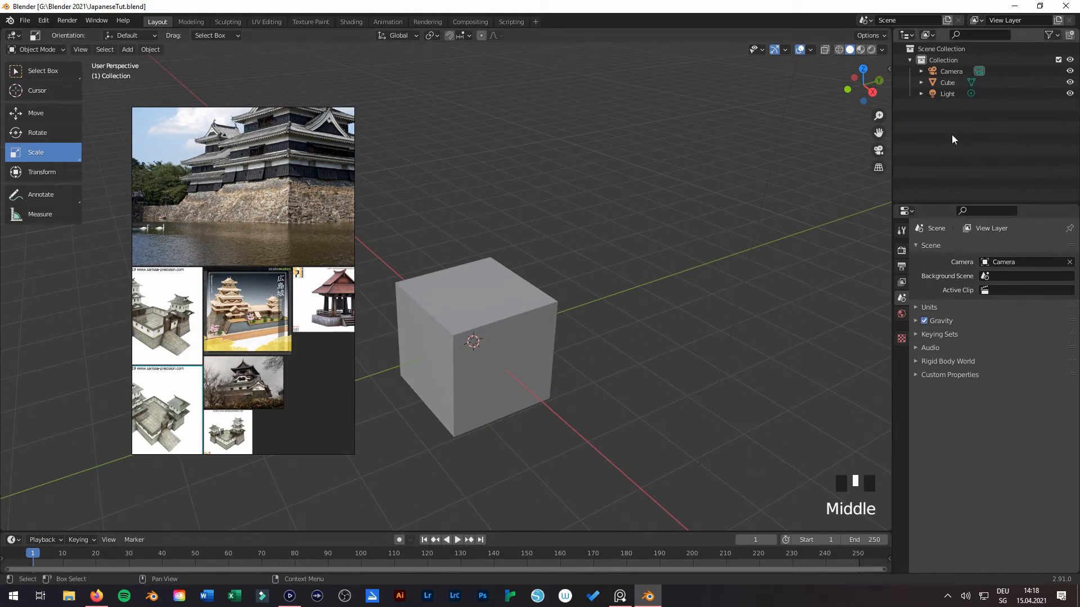
Step: Create a new collection named Main and move the cube into it
{"action": "mouse_move", "coordinate": [967, 129]}
{"action": "right_mouse_down"}
{"action": "mouse_move", "coordinate": [985, 153]}
{"action": "mouse_move", "coordinate": [956, 120]}
{"action": "right_mouse_up"}
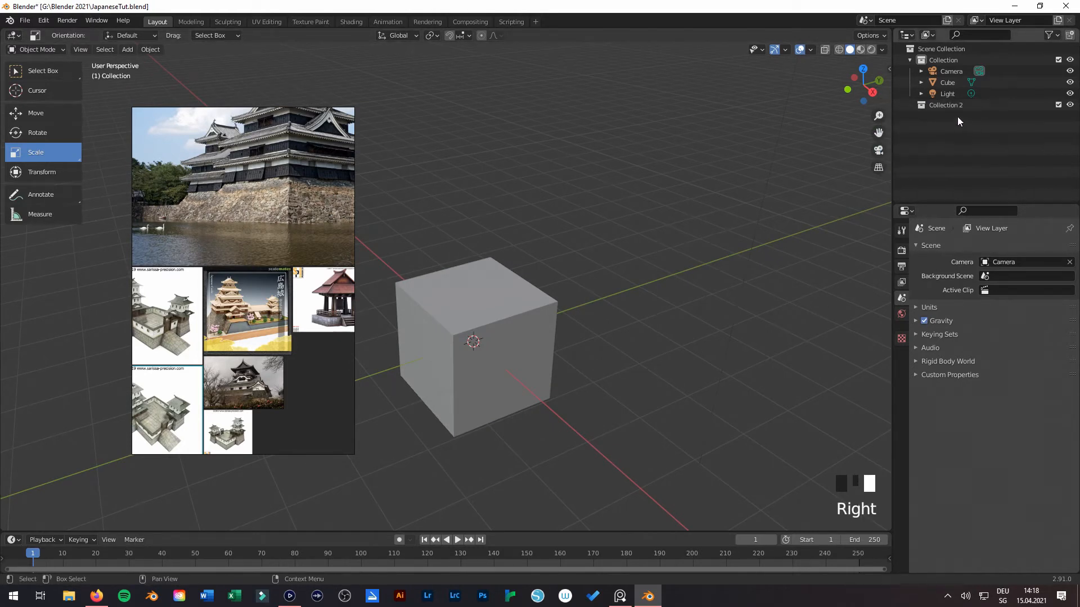
{"action": "left_click", "coordinate": [958, 105]}
{"action": "double_click", "coordinate": [958, 105]}
{"action": "type", "text": "Main"}
{"action": "key", "text": "Return"}
{"action": "left_click_drag", "start_coordinate": [947, 82], "coordinate": [947, 107]}
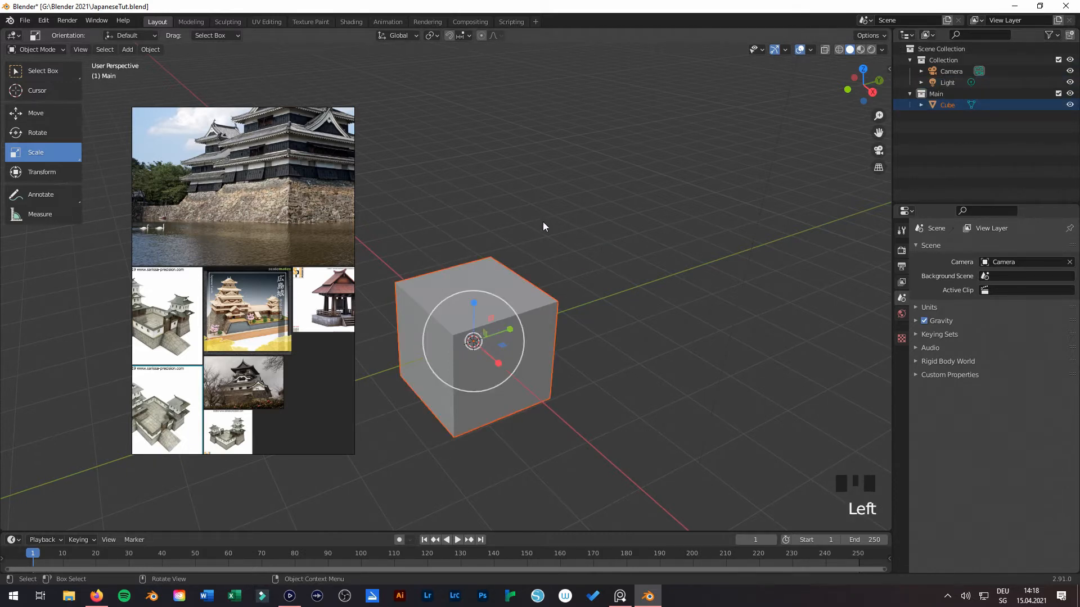
Step: Add a plane mesh to the Main collection
{"action": "middle_click_drag", "start_coordinate": [515, 270], "coordinate": [562, 306]}
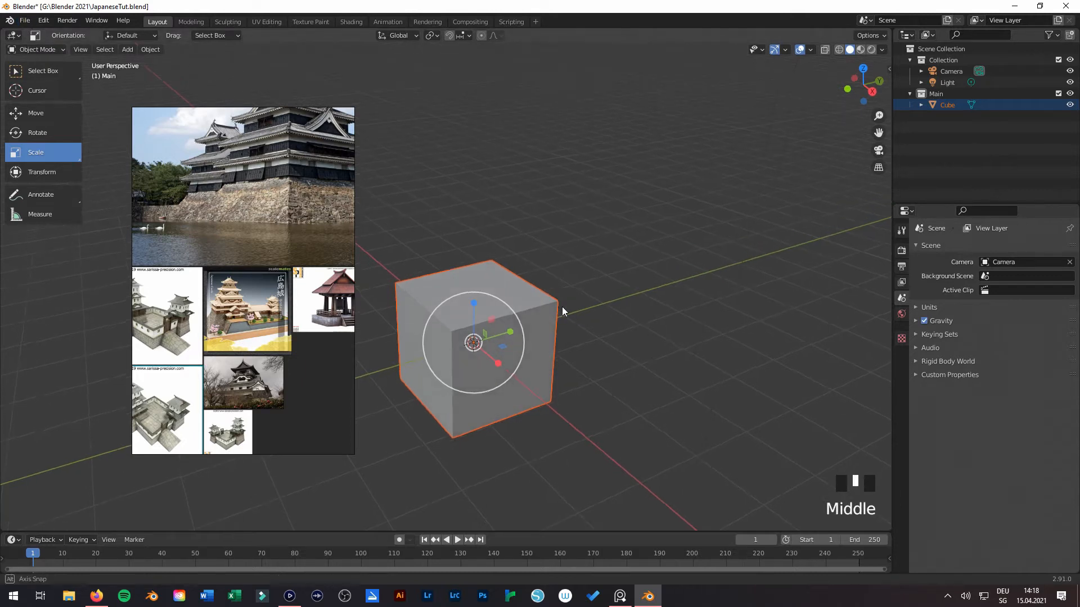
{"action": "left_click", "coordinate": [632, 227]}
{"action": "left_click", "coordinate": [955, 95]}
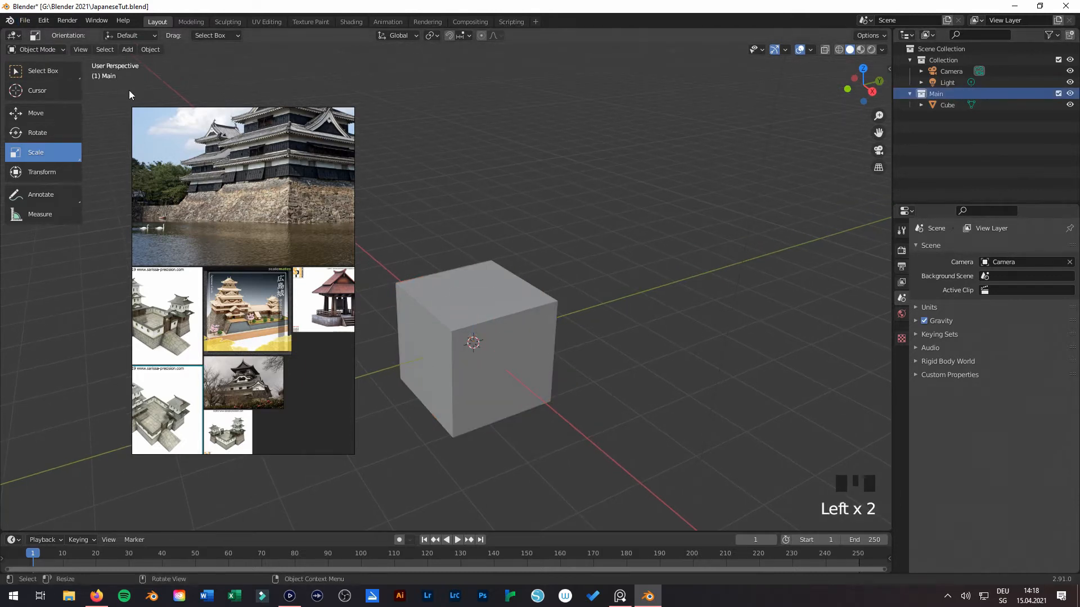
{"action": "left_click", "coordinate": [125, 49]}
{"action": "mouse_move", "coordinate": [142, 62]}
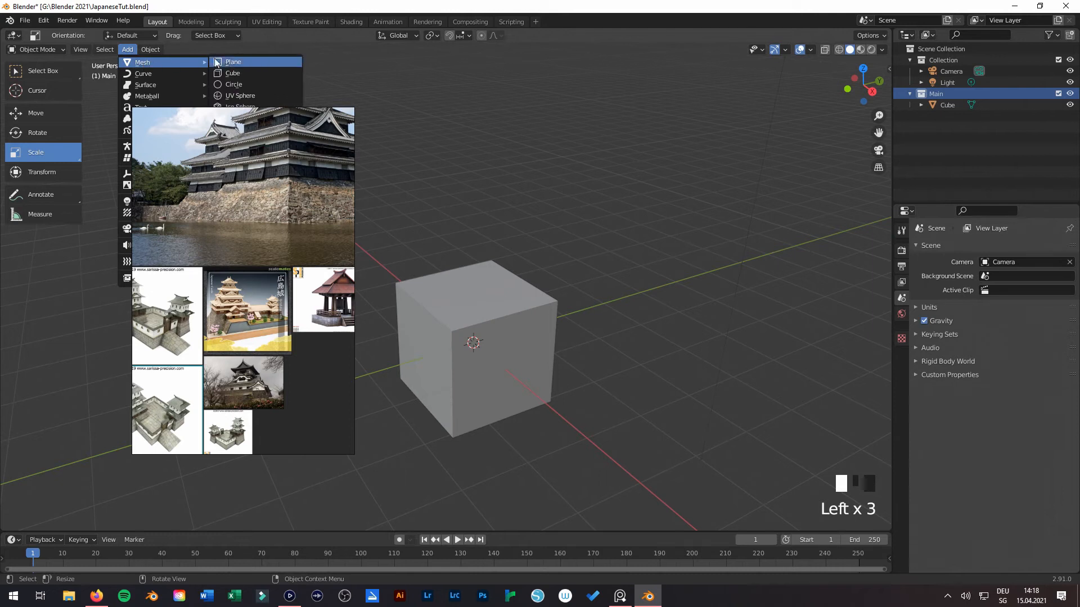
{"action": "left_click", "coordinate": [232, 63]}
Step: Shrink the reference board, place it clear of the cube and frame the picture of the tall white castle tower in it
{"action": "left_click_drag", "start_coordinate": [355, 126], "coordinate": [231, 272]}
{"action": "middle_click_drag", "start_coordinate": [168, 381], "coordinate": [138, 501]}
{"action": "scroll", "coordinate": [157, 433], "scroll_direction": "down", "scroll_amount": 4}
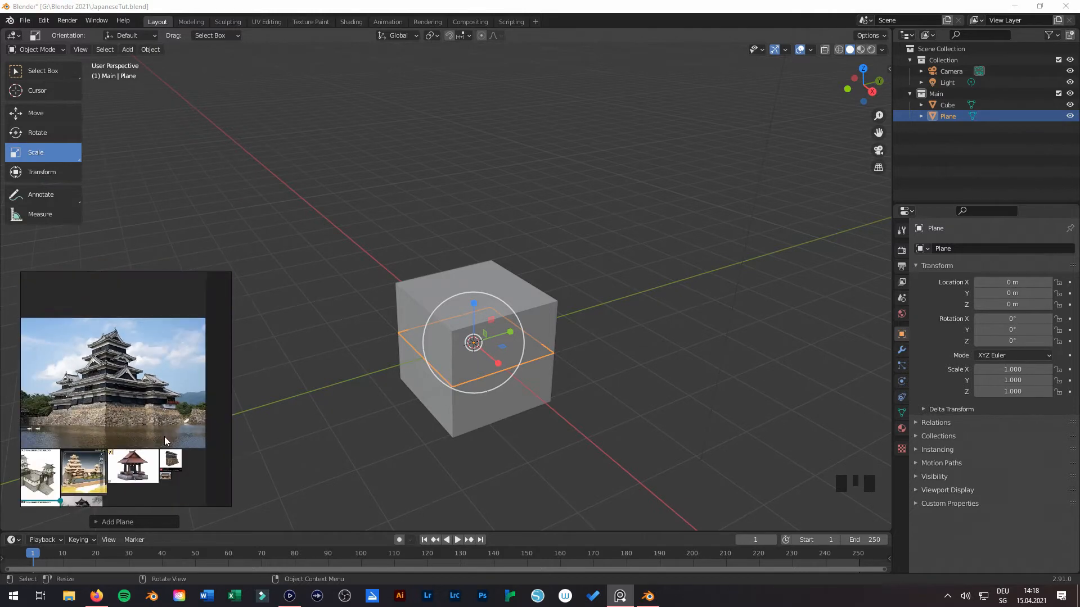
{"action": "middle_click_drag", "start_coordinate": [164, 436], "coordinate": [157, 338]}
{"action": "scroll", "coordinate": [120, 441], "scroll_direction": "up", "scroll_amount": 2}
{"action": "middle_click_drag", "start_coordinate": [120, 441], "coordinate": [188, 420]}
{"action": "scroll", "coordinate": [188, 419], "scroll_direction": "down", "scroll_amount": 2}
{"action": "scroll", "coordinate": [155, 423], "scroll_direction": "up", "scroll_amount": 6}
{"action": "scroll", "coordinate": [181, 334], "scroll_direction": "up", "scroll_amount": 6}
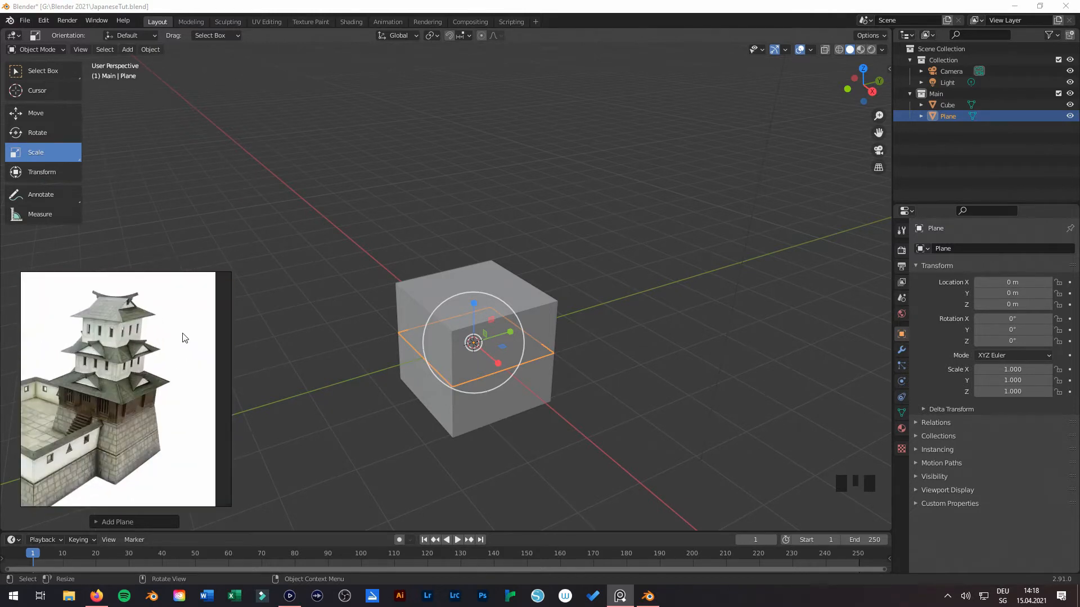
{"action": "middle_click_drag", "start_coordinate": [181, 333], "coordinate": [214, 357]}
Step: Scale the plane up to about 1.888 so that it overhangs the cube on all sides
{"action": "left_click", "coordinate": [52, 116]}
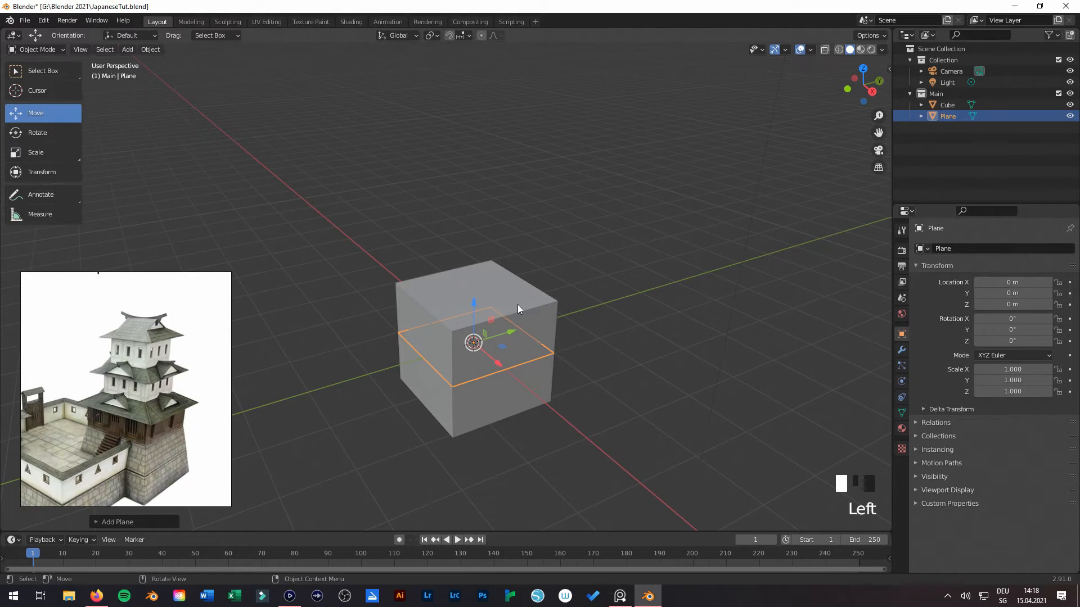
{"action": "middle_click_drag", "start_coordinate": [502, 333], "coordinate": [571, 339]}
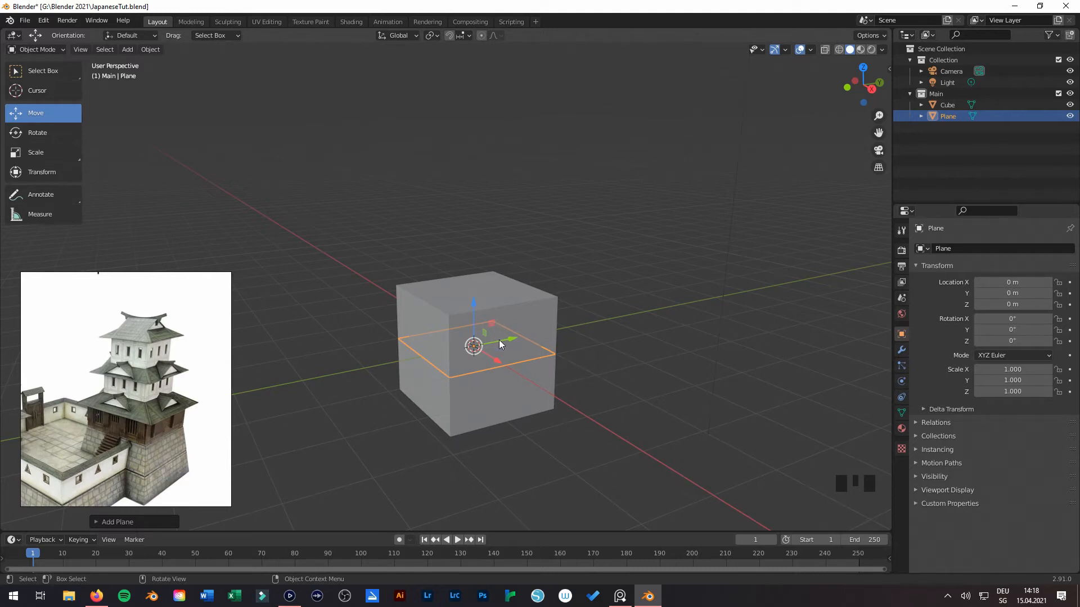
{"action": "key", "text": "s"}
{"action": "left_click", "coordinate": [529, 351]}
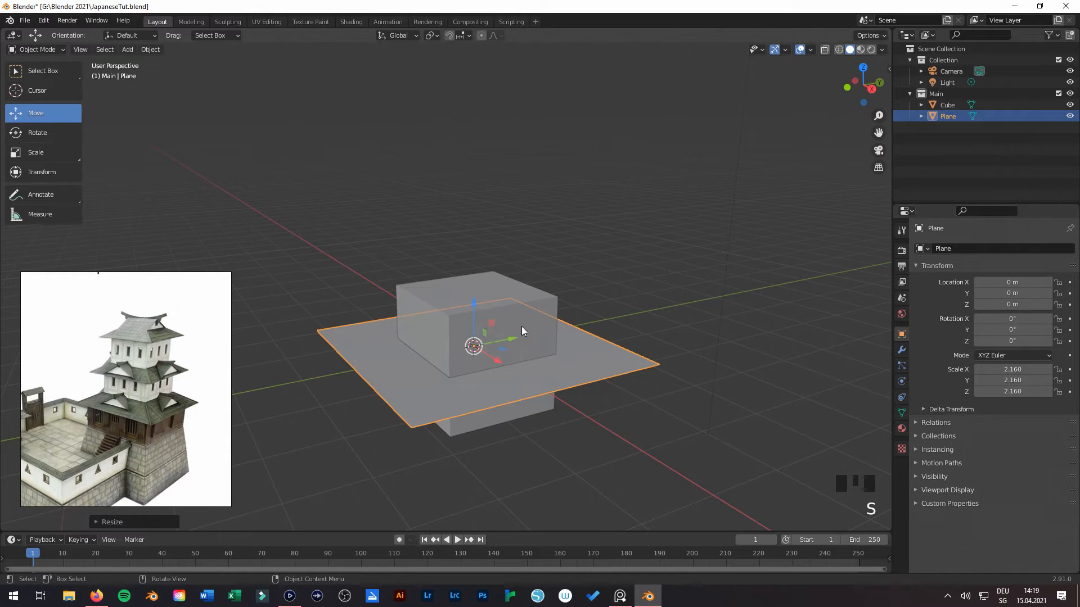
{"action": "key", "text": "s"}
{"action": "left_click", "coordinate": [490, 325]}
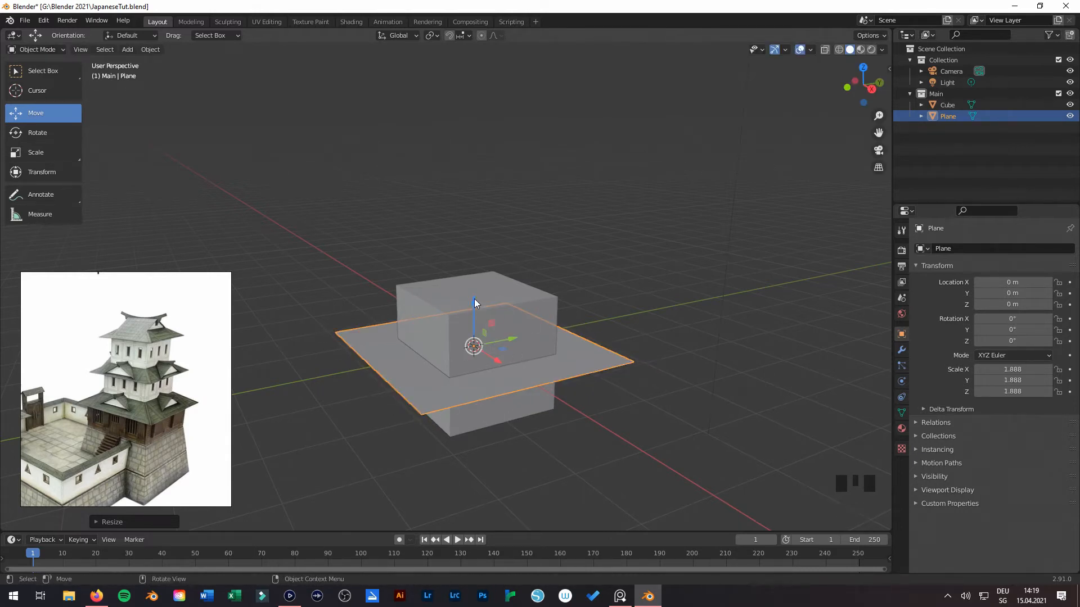
Step: Raise the plane with snapping to Z 1 m, level with the cube's top
{"action": "left_click_drag", "start_coordinate": [471, 305], "coordinate": [470, 253], "text": "ctrl"}
{"action": "middle_click_drag", "start_coordinate": [484, 290], "coordinate": [553, 330]}
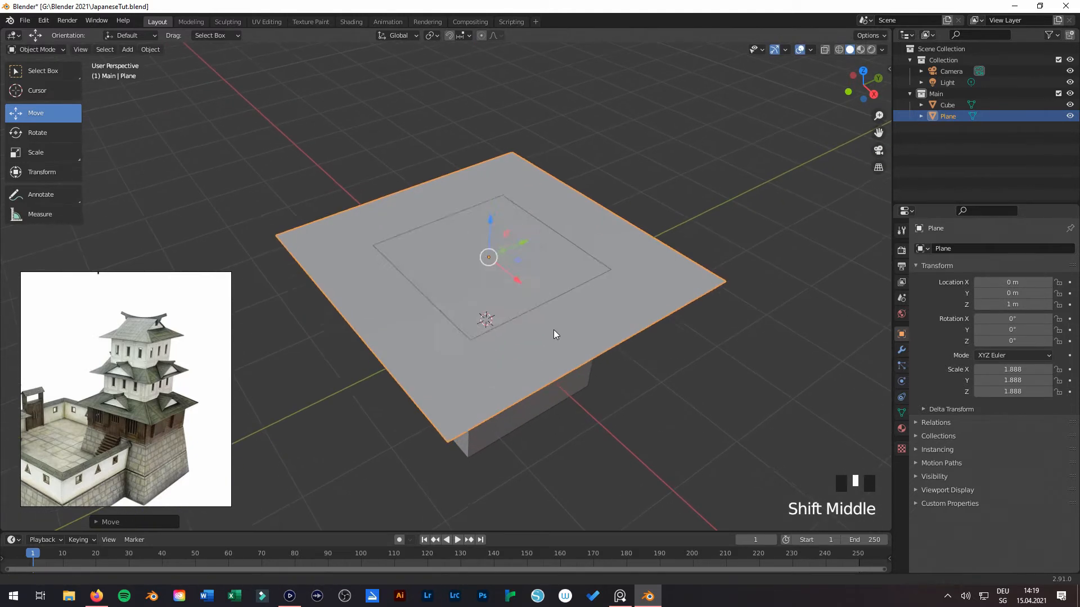
{"action": "scroll", "coordinate": [532, 265], "scroll_direction": "down", "scroll_amount": 1, "text": "shift"}
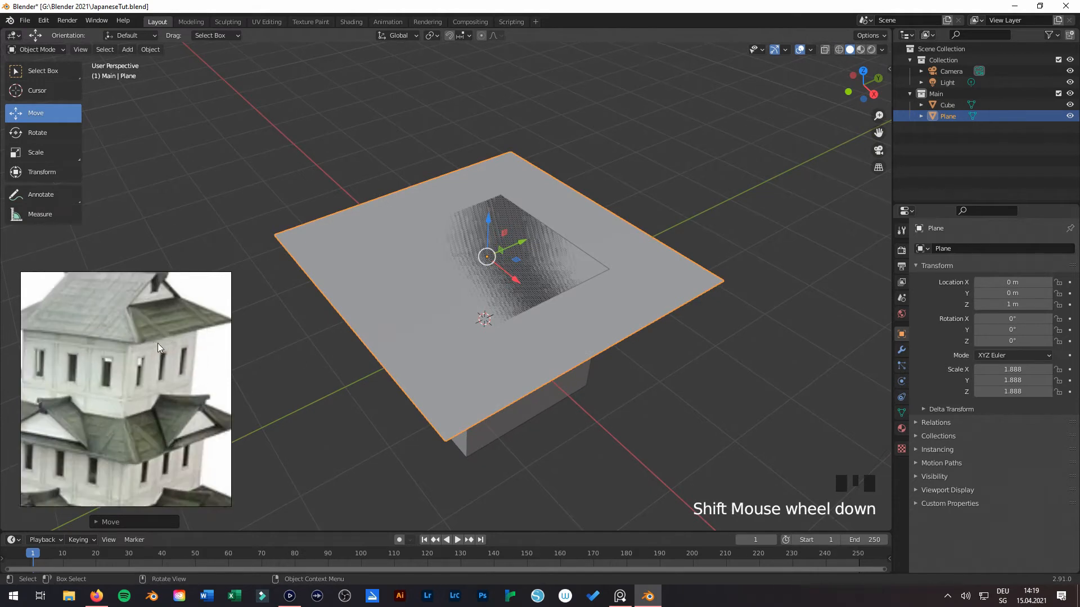
{"action": "middle_click_drag", "start_coordinate": [504, 349], "coordinate": [516, 270]}
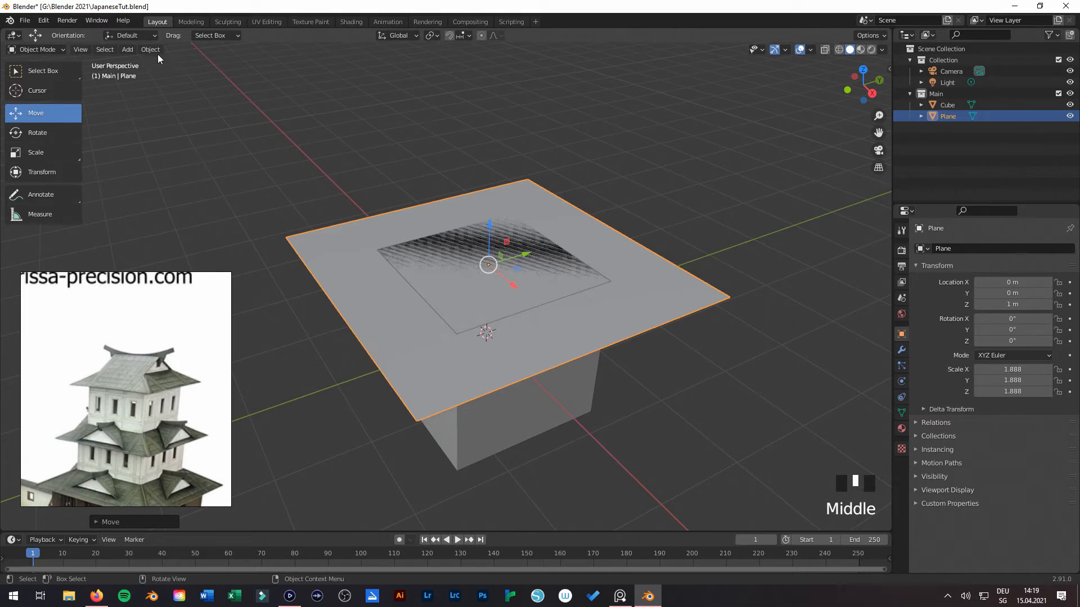
Step: Extrude the plane slightly upward in Edit Mode and scale its top face to about 0.5 to form sloping roof sides
{"action": "key", "text": "Tab"}
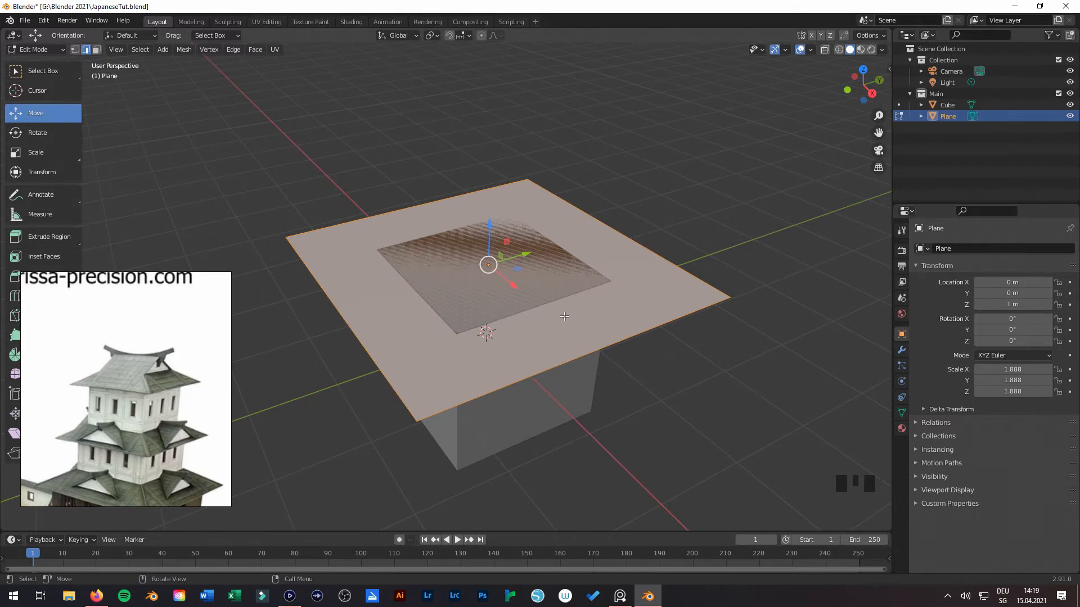
{"action": "key", "text": "e"}
{"action": "left_click", "coordinate": [572, 342]}
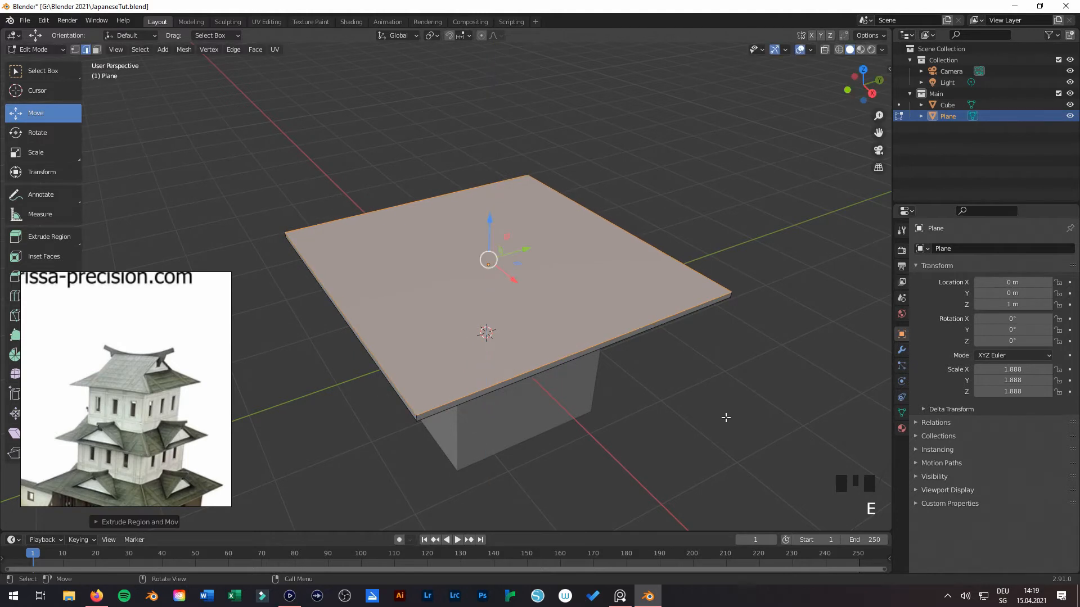
{"action": "key", "text": "s"}
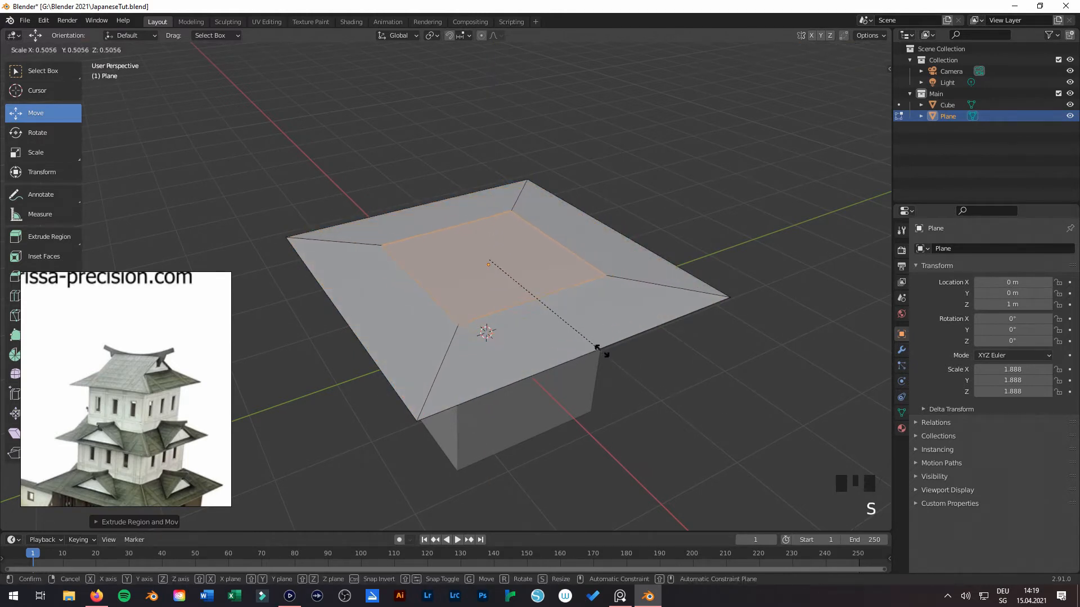
{"action": "left_click", "coordinate": [589, 358]}
{"action": "middle_click_drag", "start_coordinate": [588, 358], "coordinate": [517, 265]}
Step: Raise the roof's top face to steepen the slopes and enlarge it by factors of about 1.04 and 1.07
{"action": "left_click_drag", "start_coordinate": [485, 238], "coordinate": [488, 223]}
{"action": "middle_click_drag", "start_coordinate": [488, 224], "coordinate": [555, 370]}
{"action": "key", "text": "s"}
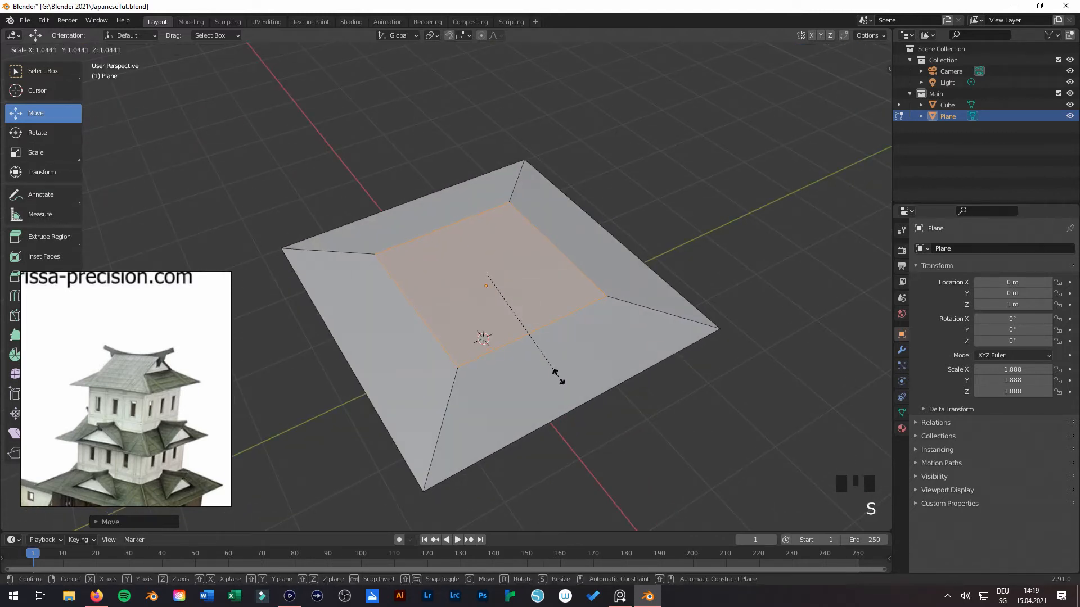
{"action": "left_click", "coordinate": [558, 377]}
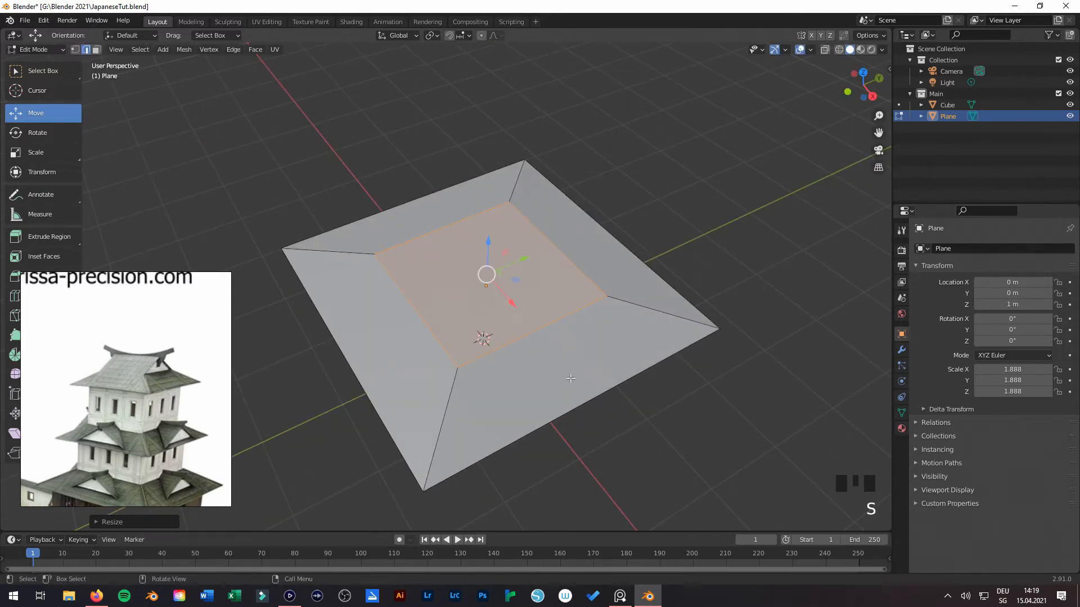
{"action": "key", "text": "s"}
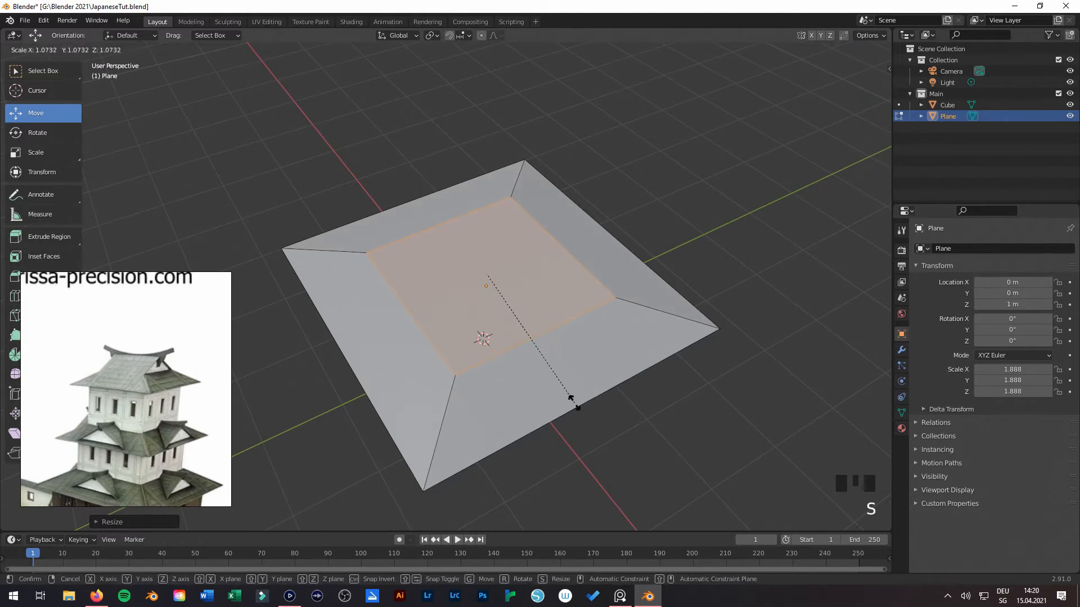
{"action": "left_click", "coordinate": [573, 400]}
{"action": "middle_click_drag", "start_coordinate": [573, 400], "coordinate": [582, 326]}
{"action": "scroll", "coordinate": [583, 326], "scroll_direction": "up", "scroll_amount": 2}
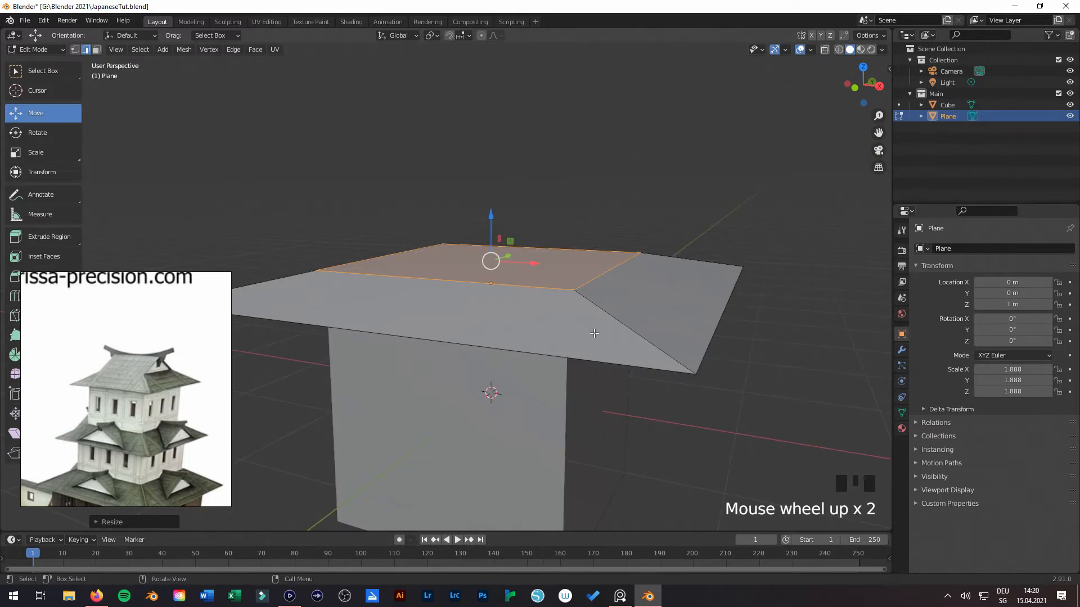
Step: Extrude the roof's top face upward by about 0.01 m
{"action": "key", "text": "e"}
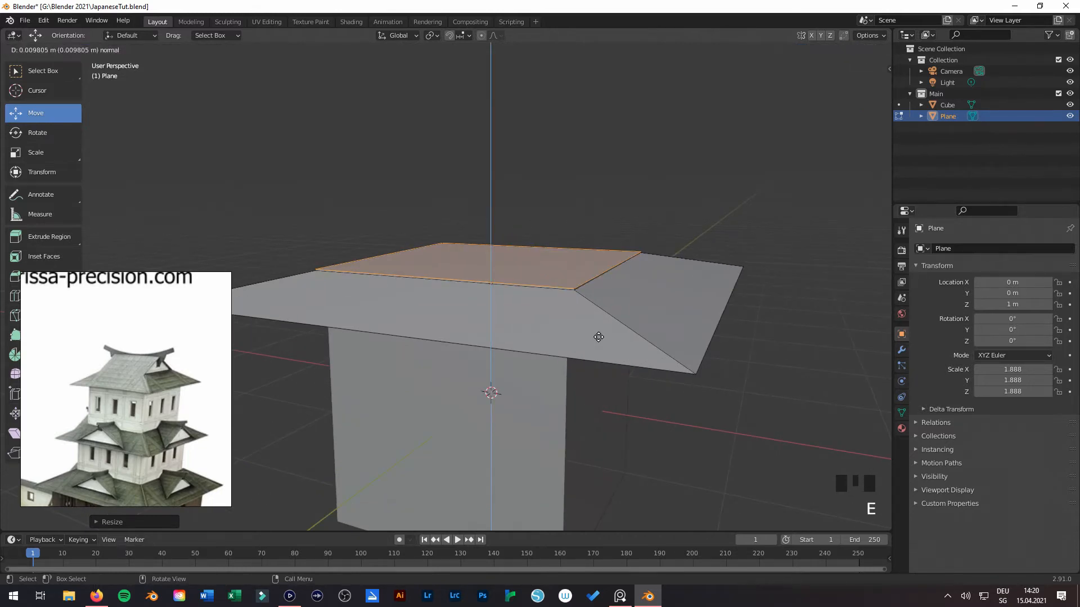
{"action": "left_click", "coordinate": [599, 337]}
{"action": "middle_click_drag", "start_coordinate": [598, 337], "coordinate": [545, 337]}
{"action": "middle_click_drag", "start_coordinate": [547, 294], "coordinate": [482, 377]}
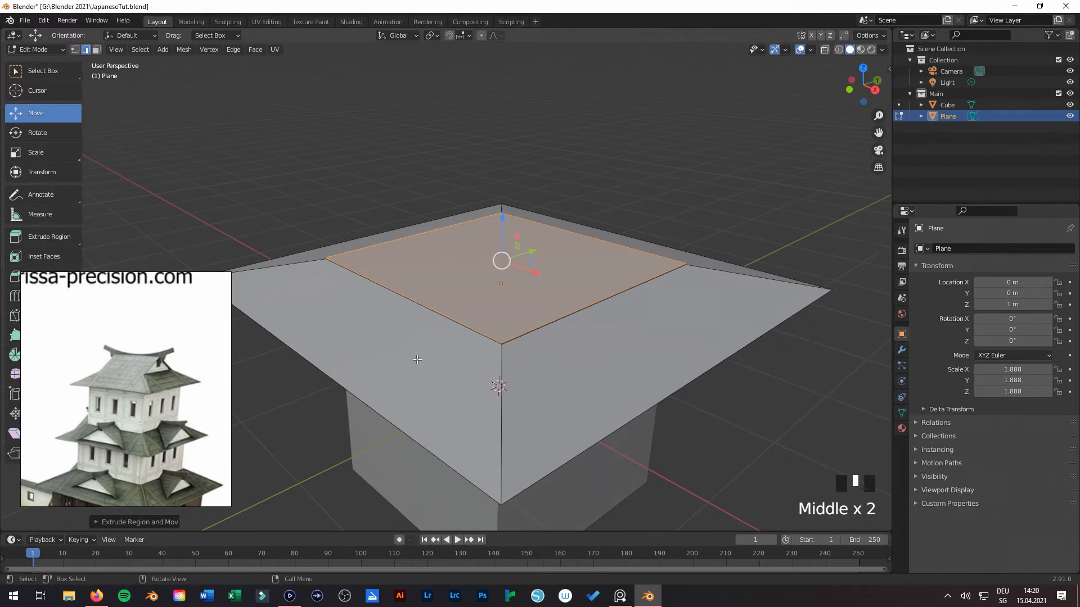
Step: Add a loop cut lengthwise through the middle of the roof mesh
{"action": "key", "text": "ctrl+r"}
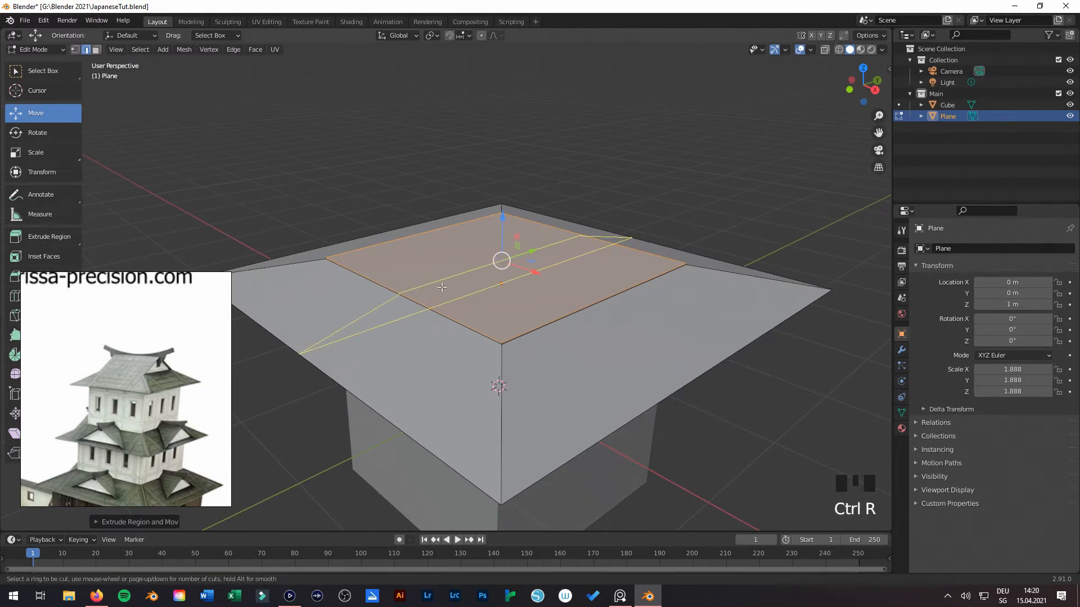
{"action": "left_click", "coordinate": [322, 375]}
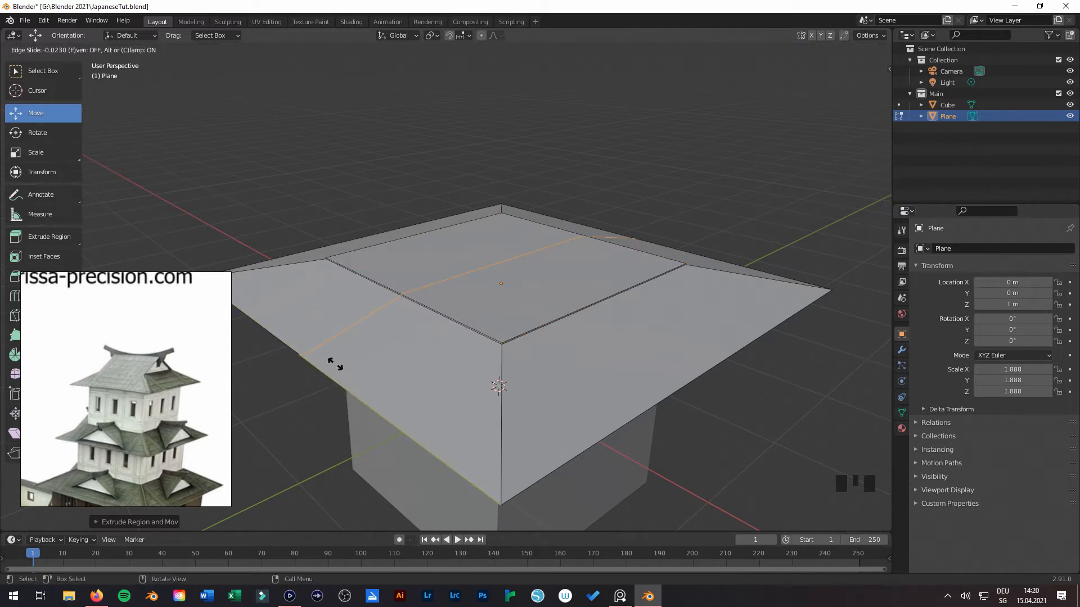
{"action": "left_click", "coordinate": [336, 365]}
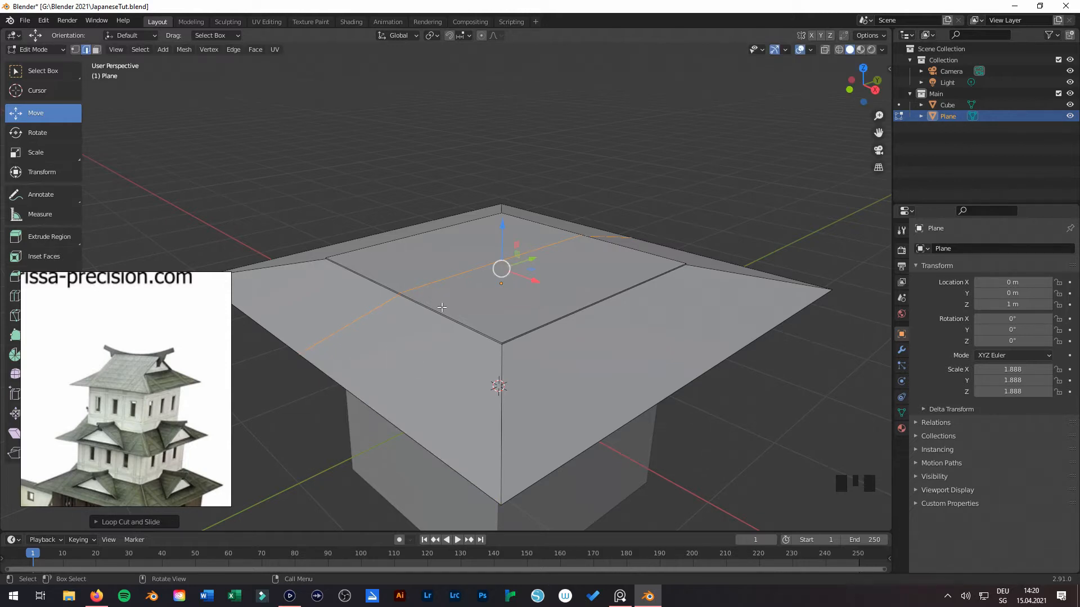
{"action": "middle_click_drag", "start_coordinate": [438, 344], "coordinate": [451, 279]}
{"action": "left_click_drag", "start_coordinate": [529, 284], "coordinate": [522, 287]}
{"action": "key", "text": "ctrl+z"}
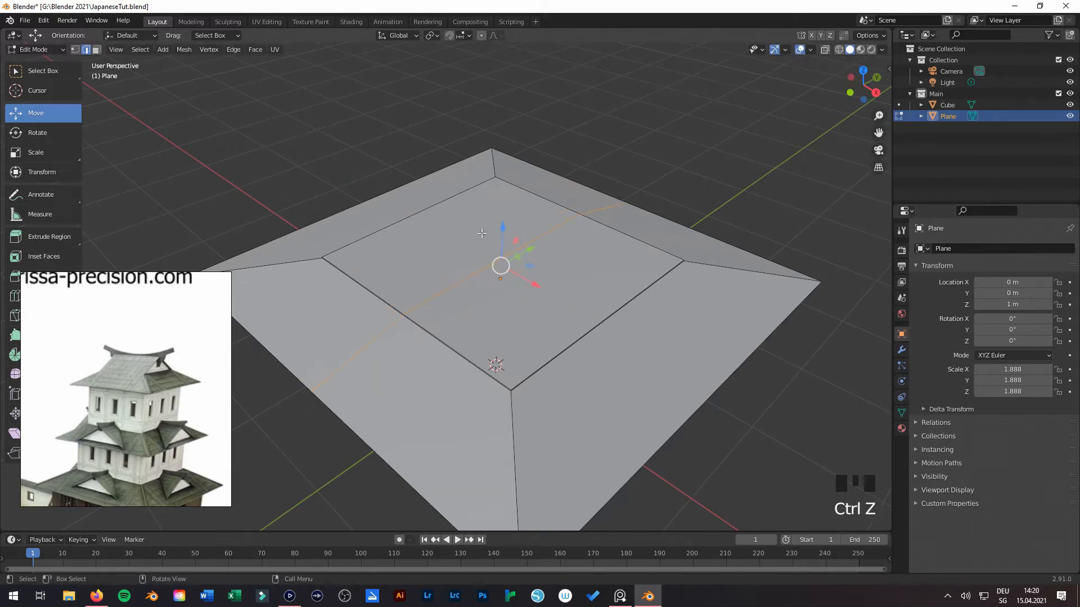
Step: Raise the middle edge of the roof's top face with snapping to form a gable ridge
{"action": "left_click", "coordinate": [86, 50]}
{"action": "left_click", "coordinate": [478, 277]}
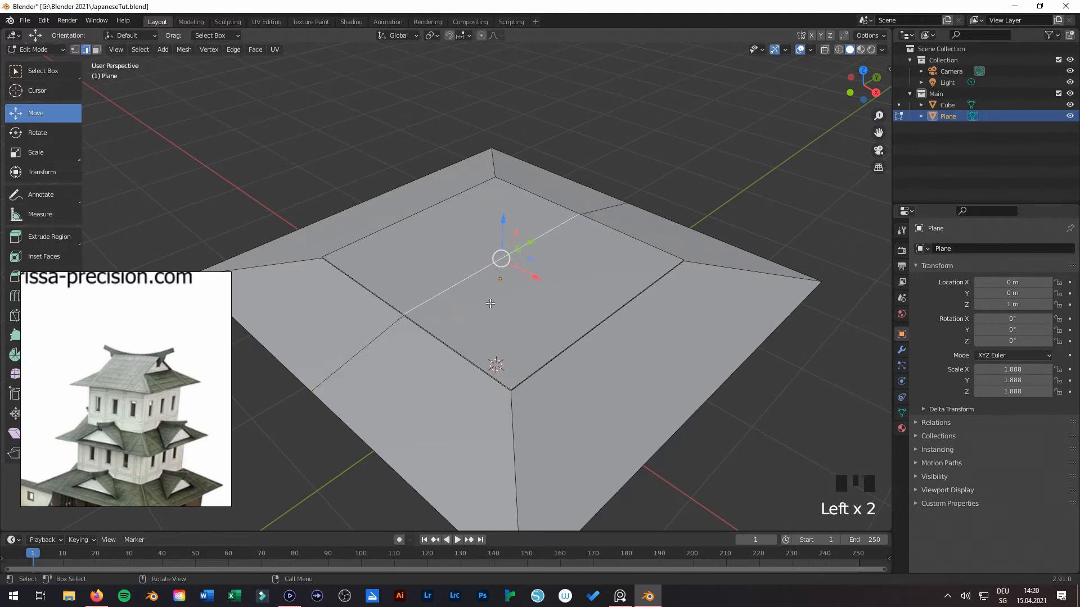
{"action": "middle_click_drag", "start_coordinate": [489, 299], "coordinate": [502, 248]}
{"action": "left_click_drag", "start_coordinate": [500, 220], "coordinate": [494, 125], "text": "ctrl"}
{"action": "scroll", "coordinate": [495, 126], "scroll_direction": "down", "scroll_amount": 3}
{"action": "middle_click_drag", "start_coordinate": [495, 126], "coordinate": [333, 175]}
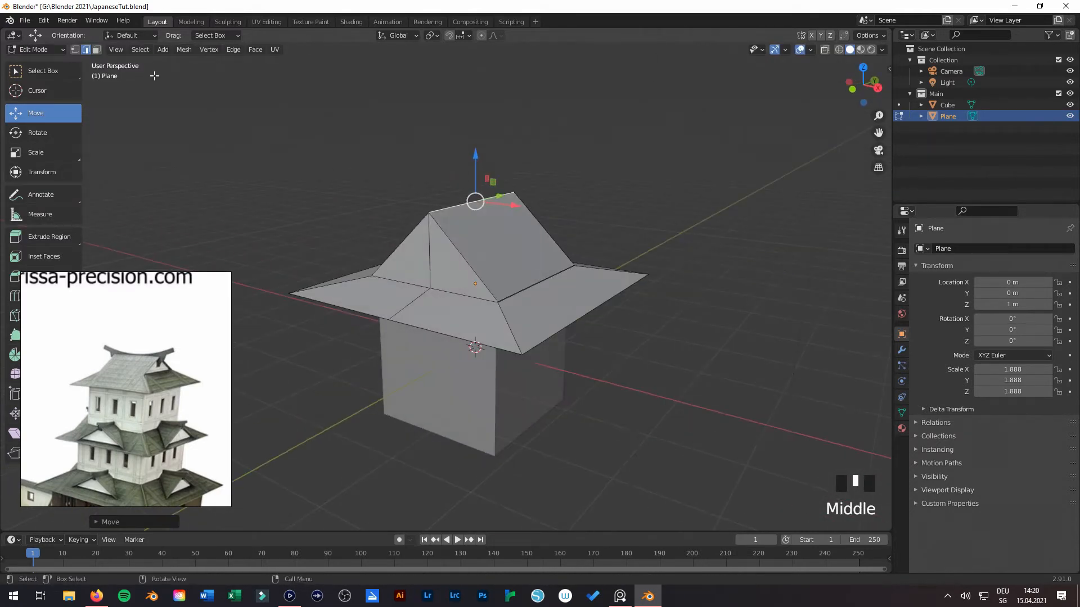
Step: Select the two triangular faces of the front gable and scale them to 0 along Y so they are flat
{"action": "left_click", "coordinate": [96, 50]}
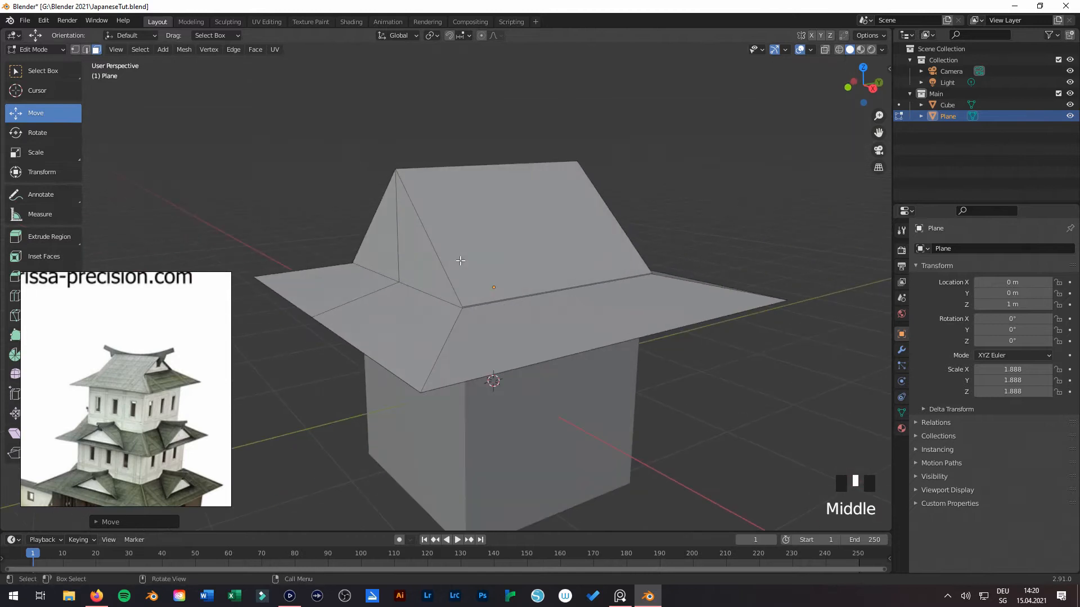
{"action": "key", "text": "KP_3"}
{"action": "middle_click_drag", "start_coordinate": [418, 330], "coordinate": [477, 348]}
{"action": "left_click", "coordinate": [414, 265]}
{"action": "left_click", "coordinate": [377, 254], "text": "shift"}
{"action": "middle_click_drag", "start_coordinate": [377, 254], "coordinate": [440, 243], "text": "shift"}
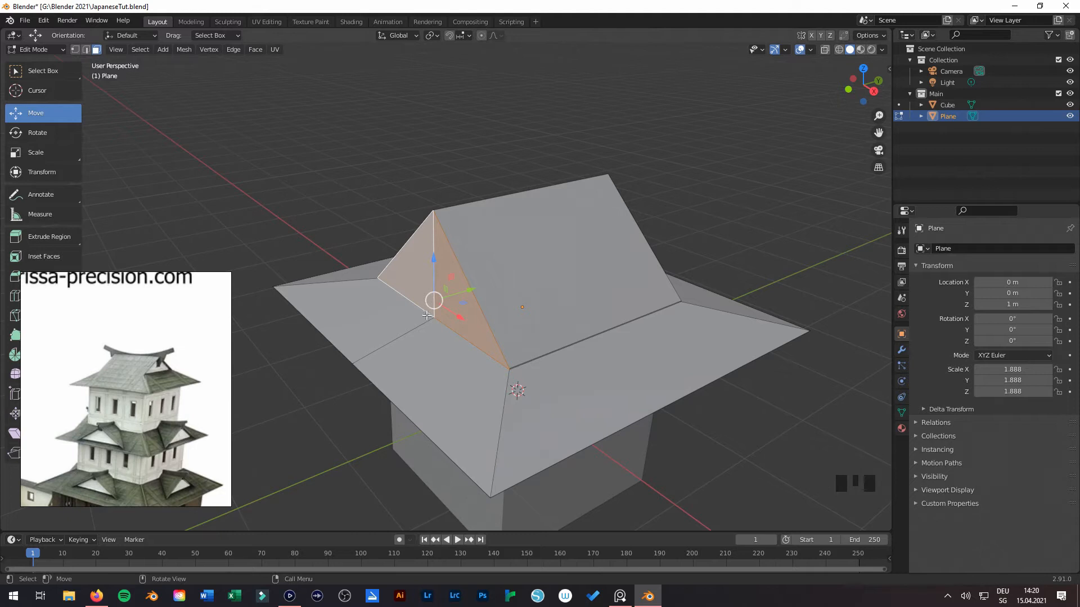
{"action": "key", "text": "s"}
{"action": "key", "text": "y"}
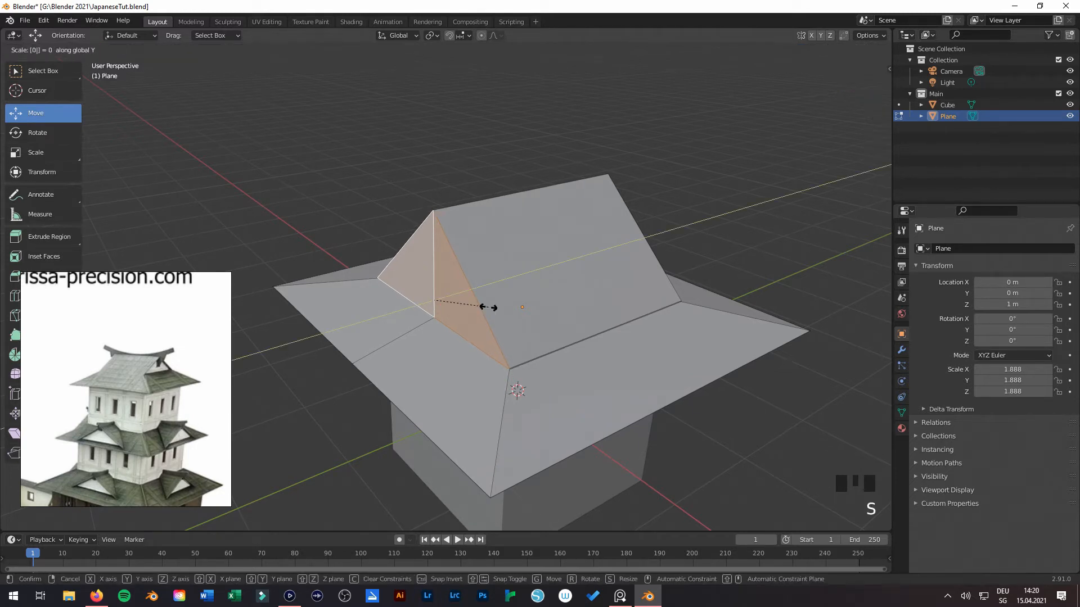
{"action": "left_click", "coordinate": [488, 308]}
Step: Flatten the two triangular faces of the opposite gable by scaling them to 0 along Y
{"action": "middle_click_drag", "start_coordinate": [494, 303], "coordinate": [581, 302]}
{"action": "left_click", "coordinate": [585, 304]}
{"action": "left_click", "coordinate": [525, 306], "text": "shift"}
{"action": "key", "text": "s"}
{"action": "key", "text": "y"}
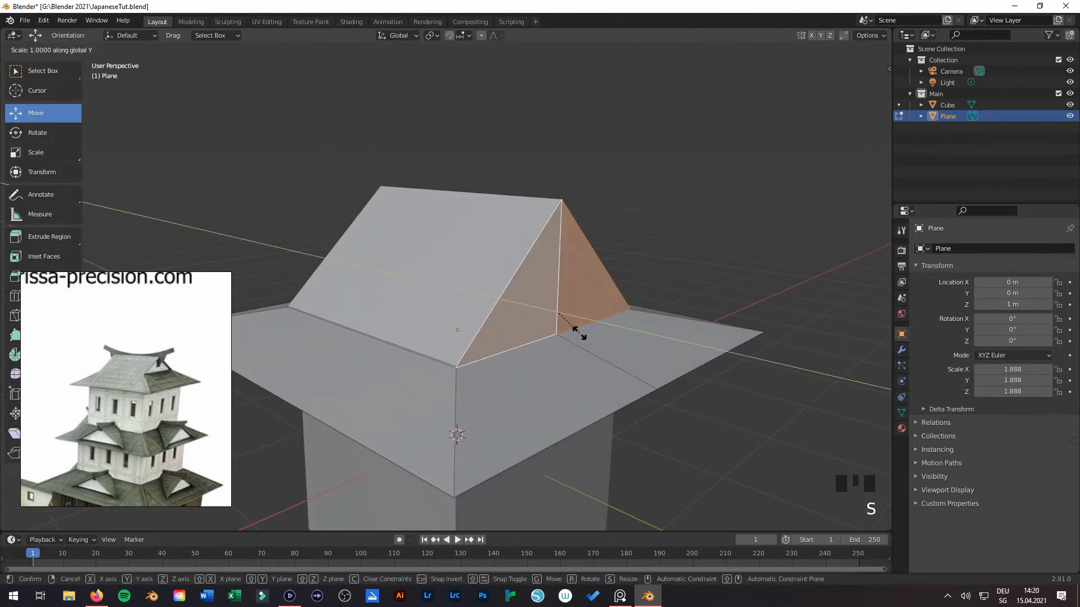
{"action": "key", "text": "Return"}
{"action": "middle_click_drag", "start_coordinate": [557, 293], "coordinate": [596, 342]}
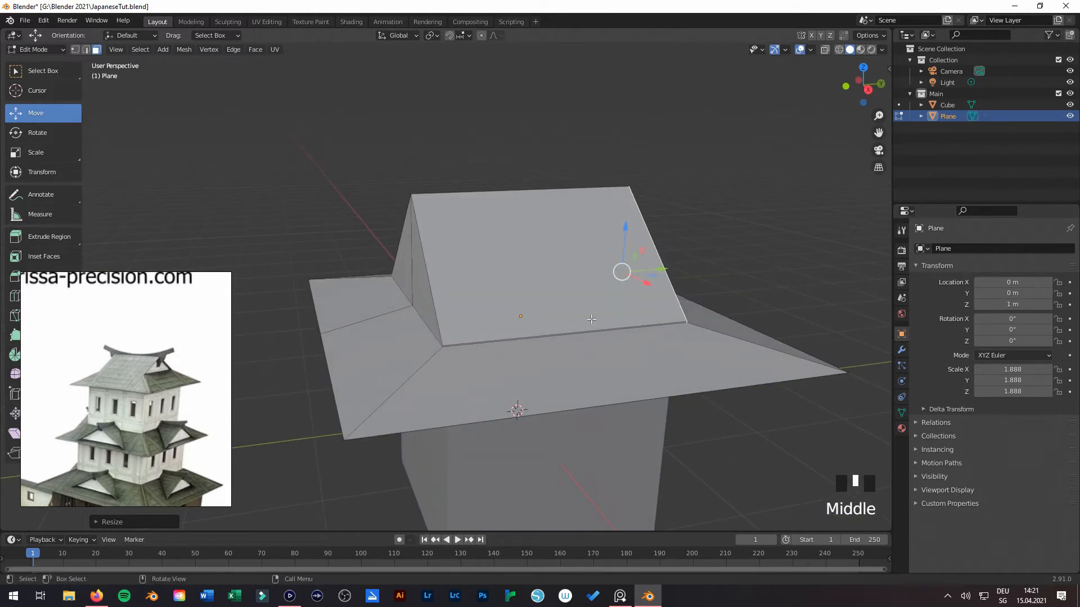
{"action": "middle_click_drag", "start_coordinate": [581, 374], "coordinate": [558, 365]}
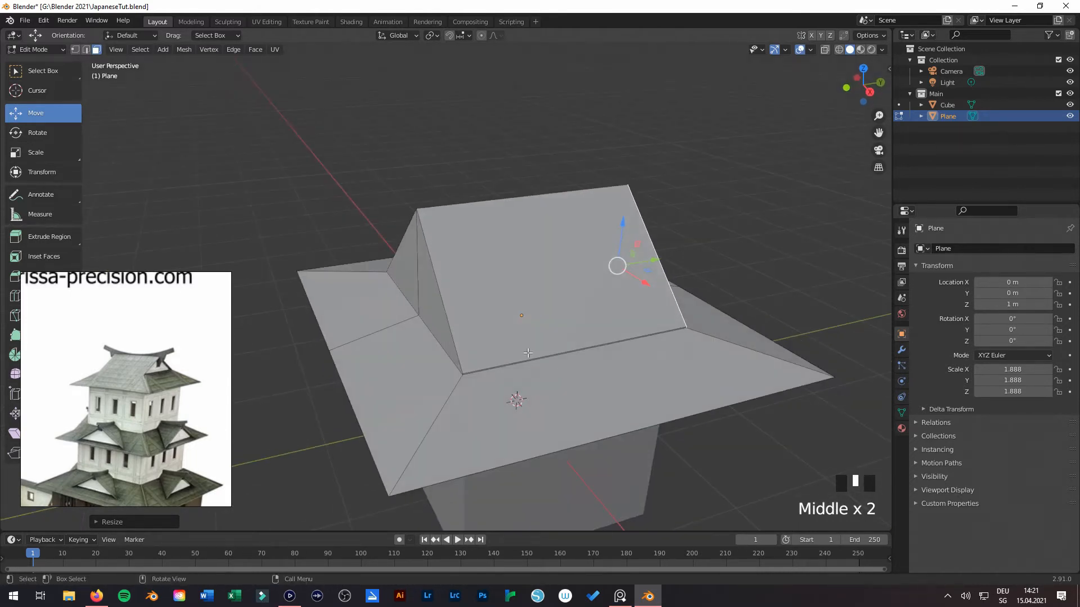
Step: Select the triangular faces of both gables and set the transform pivot point to Individual Origins
{"action": "left_click", "coordinate": [410, 272]}
{"action": "left_click", "coordinate": [410, 272], "text": "shift"}
{"action": "middle_click_drag", "start_coordinate": [410, 272], "coordinate": [490, 264]}
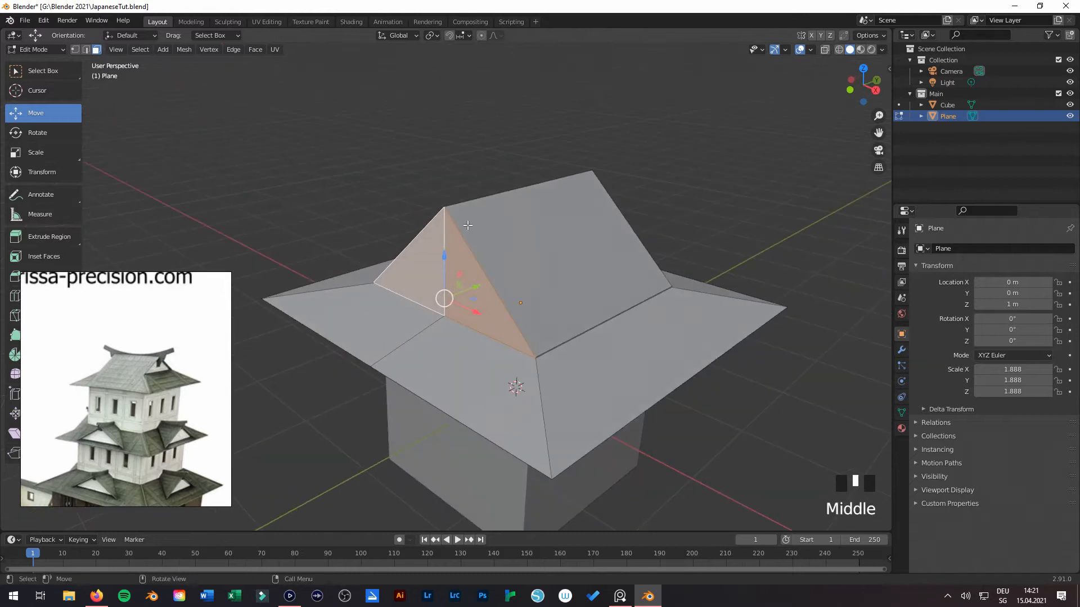
{"action": "mouse_move", "coordinate": [575, 285]}
{"action": "middle_mouse_down"}
{"action": "mouse_move", "coordinate": [540, 315]}
{"action": "mouse_move", "coordinate": [564, 299]}
{"action": "middle_mouse_up"}
{"action": "left_click", "coordinate": [562, 301], "text": "shift"}
{"action": "scroll", "coordinate": [483, 299], "scroll_direction": "down", "scroll_amount": 2}
{"action": "middle_click_drag", "start_coordinate": [483, 300], "coordinate": [556, 358]}
{"action": "scroll", "coordinate": [495, 298], "scroll_direction": "up", "scroll_amount": 2}
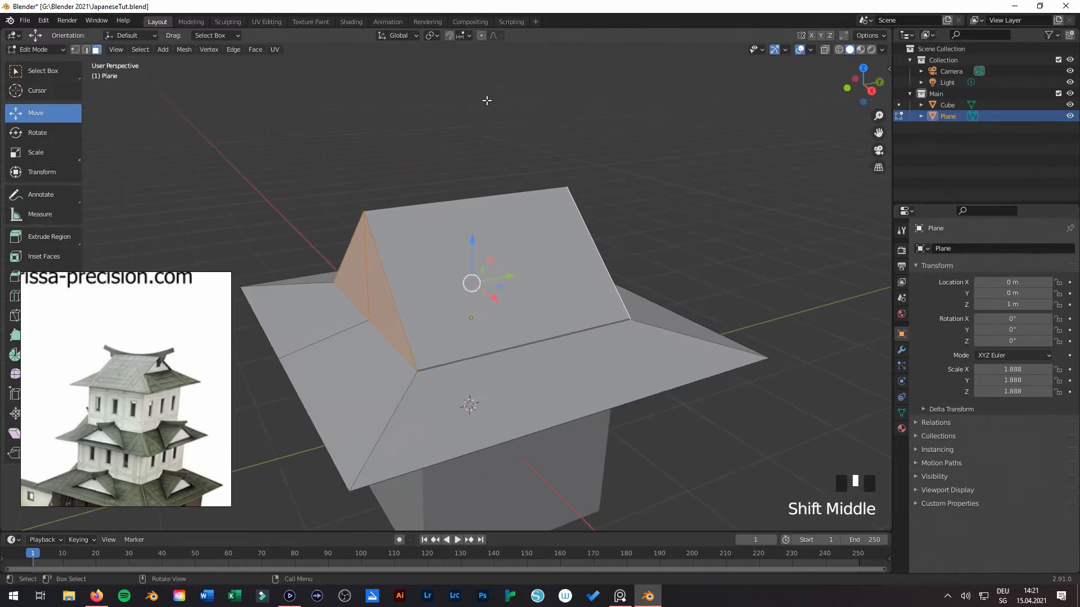
{"action": "left_click", "coordinate": [434, 36]}
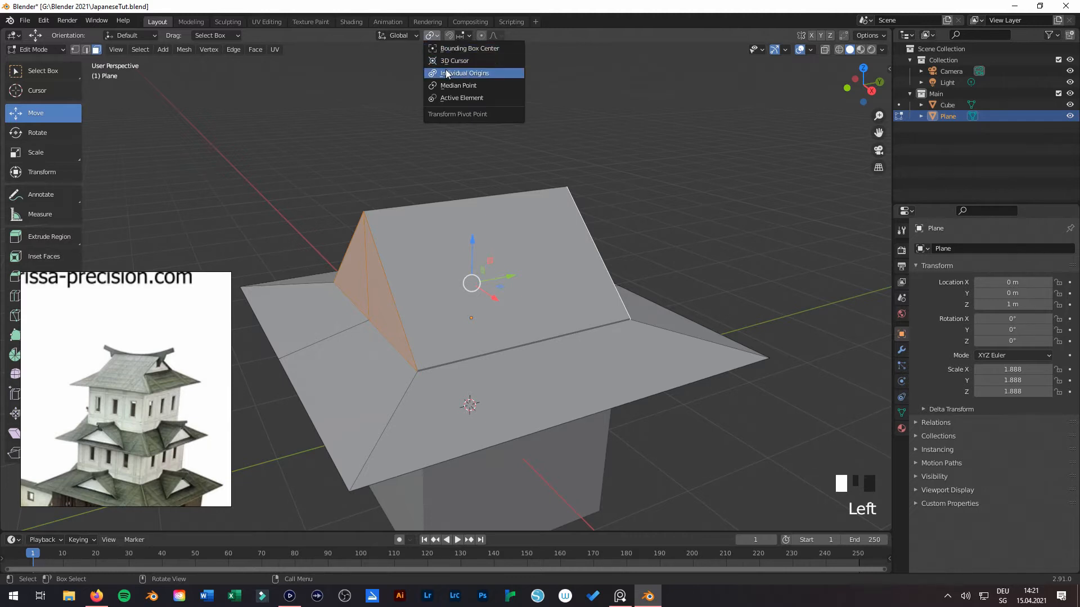
{"action": "left_click", "coordinate": [500, 72]}
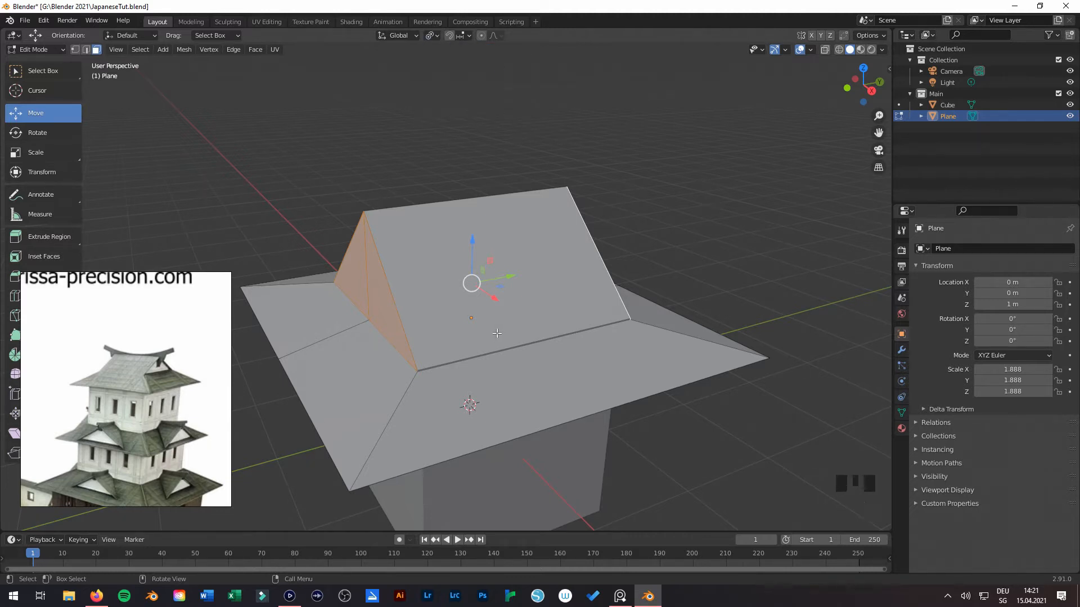
Step: Extrude both gable ends in place, scale the new faces inward as an inset, and nudge them slightly along Z
{"action": "middle_click_drag", "start_coordinate": [498, 333], "coordinate": [489, 285]}
{"action": "key", "text": "e"}
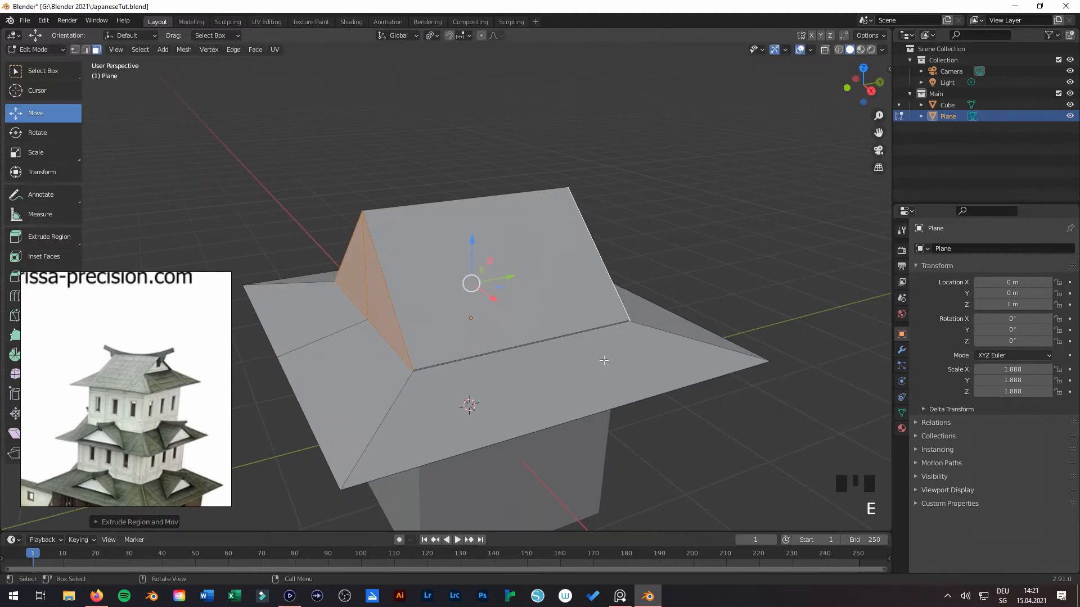
{"action": "key", "text": "s"}
{"action": "left_click", "coordinate": [574, 360]}
{"action": "middle_click_drag", "start_coordinate": [573, 360], "coordinate": [492, 216]}
{"action": "left_click_drag", "start_coordinate": [473, 228], "coordinate": [473, 221]}
{"action": "middle_click_drag", "start_coordinate": [523, 264], "coordinate": [403, 269]}
{"action": "scroll", "coordinate": [450, 269], "scroll_direction": "down", "scroll_amount": 2}
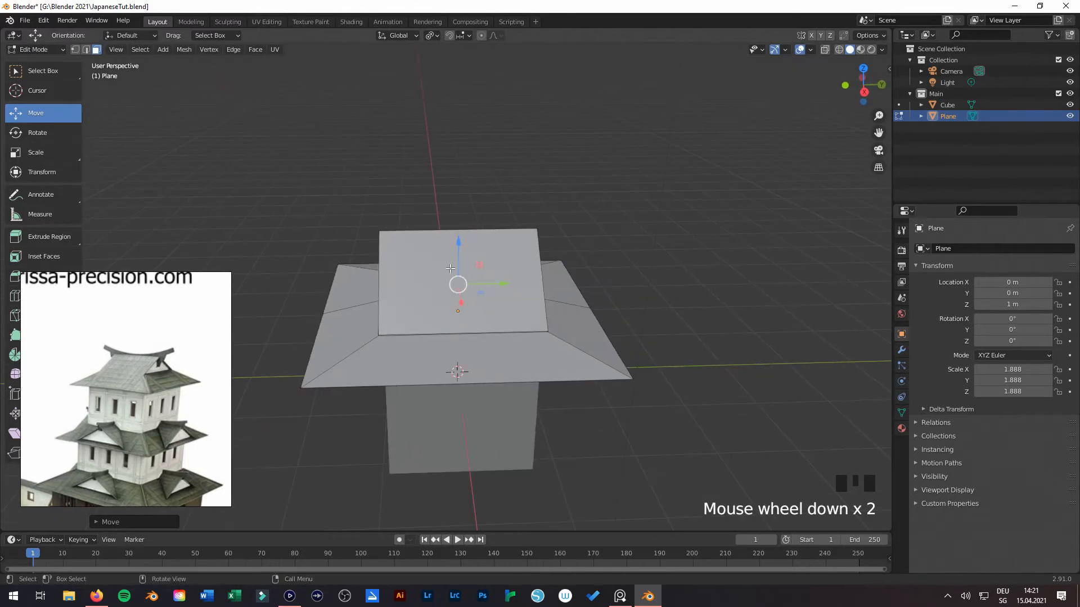
Step: Extrude the inset gable faces about 0.17 m inward to recess them, and return to Object Mode
{"action": "middle_click_drag", "start_coordinate": [562, 302], "coordinate": [554, 366]}
{"action": "key", "text": "e"}
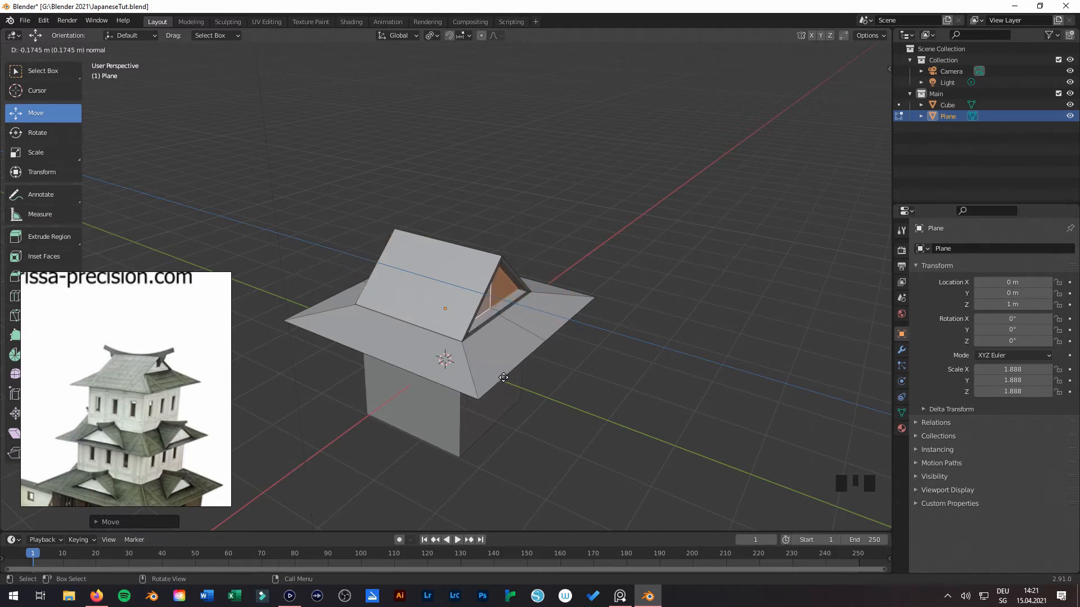
{"action": "left_click", "coordinate": [503, 377]}
{"action": "key", "text": "Tab"}
{"action": "scroll", "coordinate": [503, 367], "scroll_direction": "up", "scroll_amount": 2}
{"action": "middle_click_drag", "start_coordinate": [503, 366], "coordinate": [621, 337]}
{"action": "scroll", "coordinate": [236, 372], "scroll_direction": "down", "scroll_amount": 1}
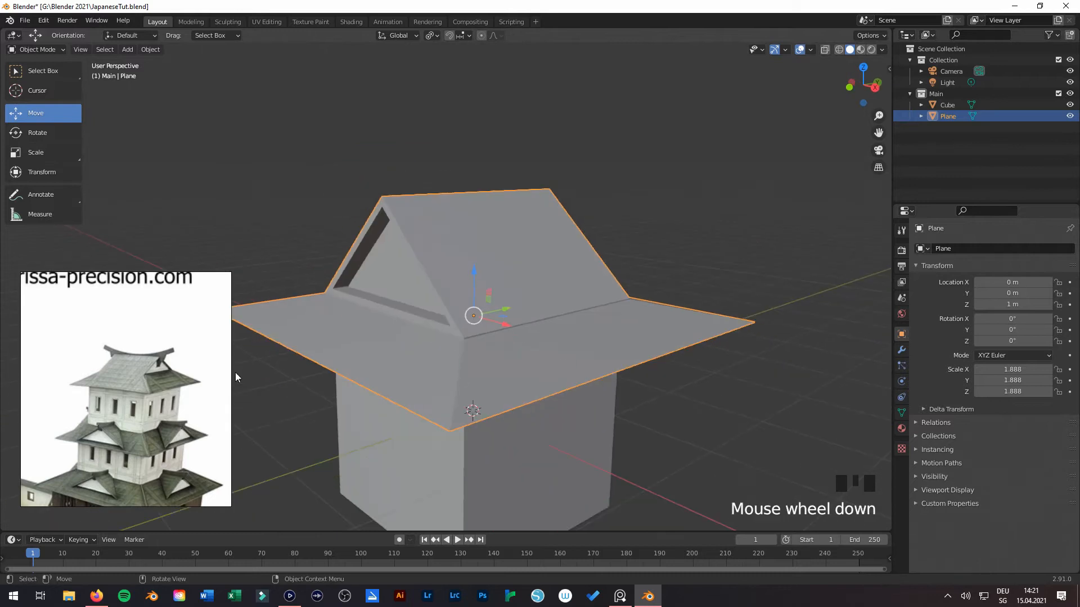
Step: Save the file and enable Cavity in the viewport shading options
{"action": "scroll", "coordinate": [167, 371], "scroll_direction": "up", "scroll_amount": 3}
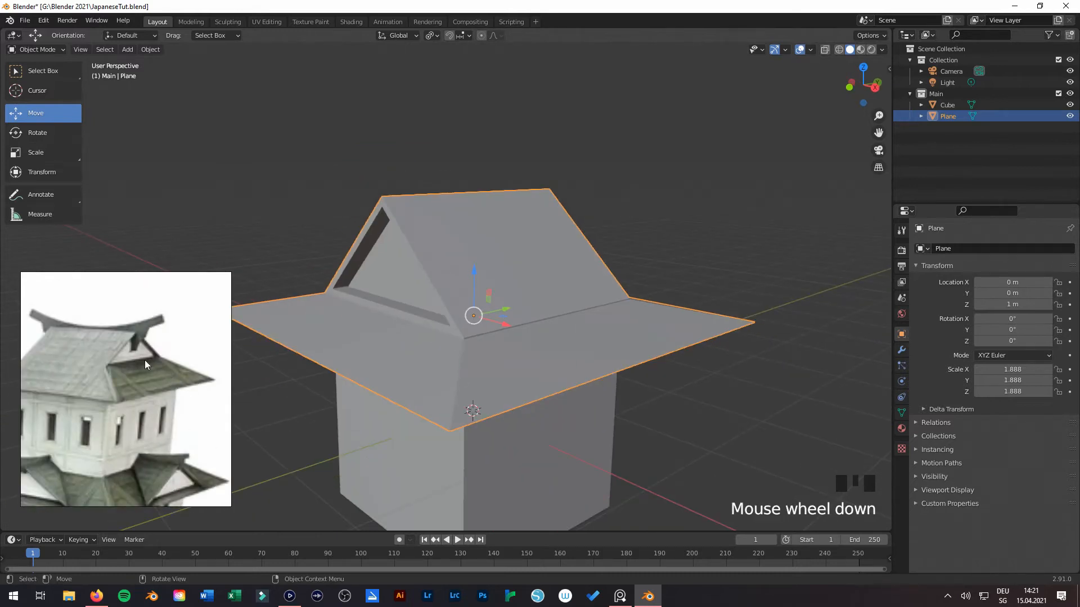
{"action": "scroll", "coordinate": [468, 322], "scroll_direction": "down", "scroll_amount": 3}
{"action": "mouse_move", "coordinate": [468, 322]}
{"action": "middle_mouse_down"}
{"action": "mouse_move", "coordinate": [419, 334]}
{"action": "mouse_move", "coordinate": [501, 311]}
{"action": "mouse_move", "coordinate": [545, 317]}
{"action": "mouse_move", "coordinate": [508, 350]}
{"action": "mouse_move", "coordinate": [477, 340]}
{"action": "middle_mouse_up"}
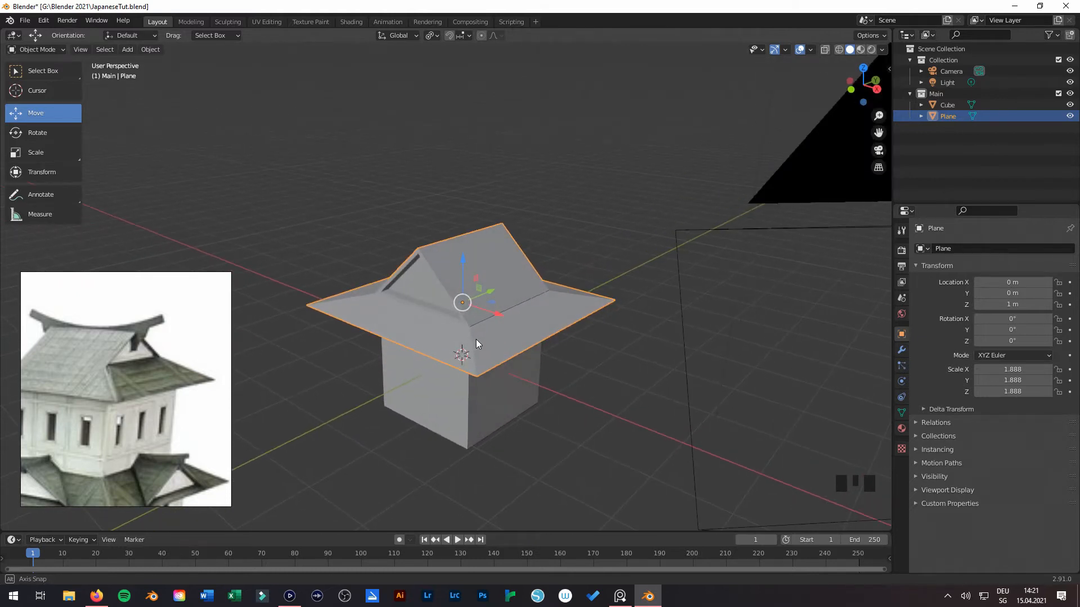
{"action": "key", "text": "ctrl+s"}
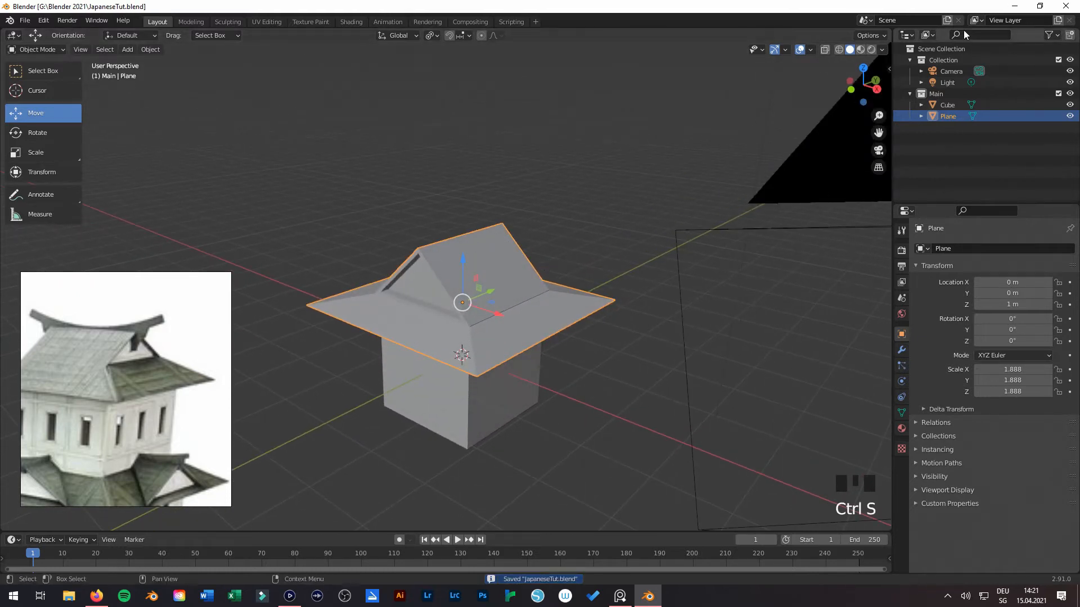
{"action": "left_click", "coordinate": [882, 50]}
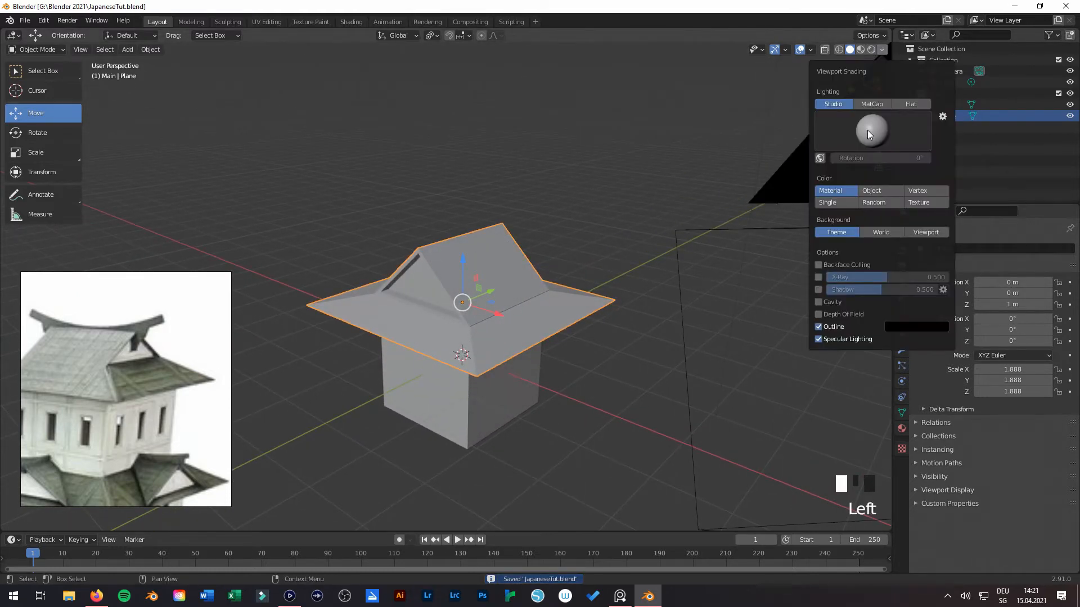
{"action": "left_click", "coordinate": [818, 303]}
{"action": "scroll", "coordinate": [526, 328], "scroll_direction": "up", "scroll_amount": 2}
{"action": "mouse_move", "coordinate": [526, 329]}
{"action": "middle_mouse_down"}
{"action": "mouse_move", "coordinate": [596, 355]}
{"action": "mouse_move", "coordinate": [456, 364]}
{"action": "mouse_move", "coordinate": [538, 318]}
{"action": "middle_mouse_up"}
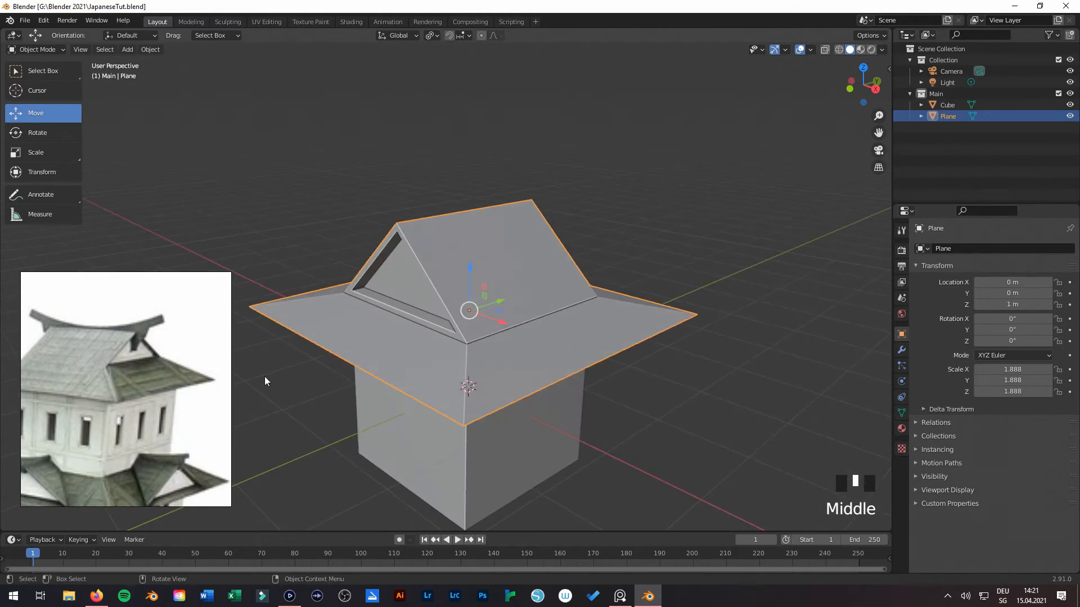
Step: In Edit Mode, slightly lower the roof's edge line where the gabled upper part meets the lower slopes
{"action": "middle_click_drag", "start_coordinate": [481, 268], "coordinate": [468, 309]}
{"action": "key", "text": "Tab"}
{"action": "left_click", "coordinate": [593, 293]}
{"action": "left_click_drag", "start_coordinate": [469, 274], "coordinate": [470, 282]}
{"action": "middle_click_drag", "start_coordinate": [470, 282], "coordinate": [538, 312]}
Step: Extrude the roof's underside downward by about 0.03 m to thicken the eaves
{"action": "key", "text": "Tab"}
{"action": "key", "text": "Tab"}
{"action": "key", "text": "Tab"}
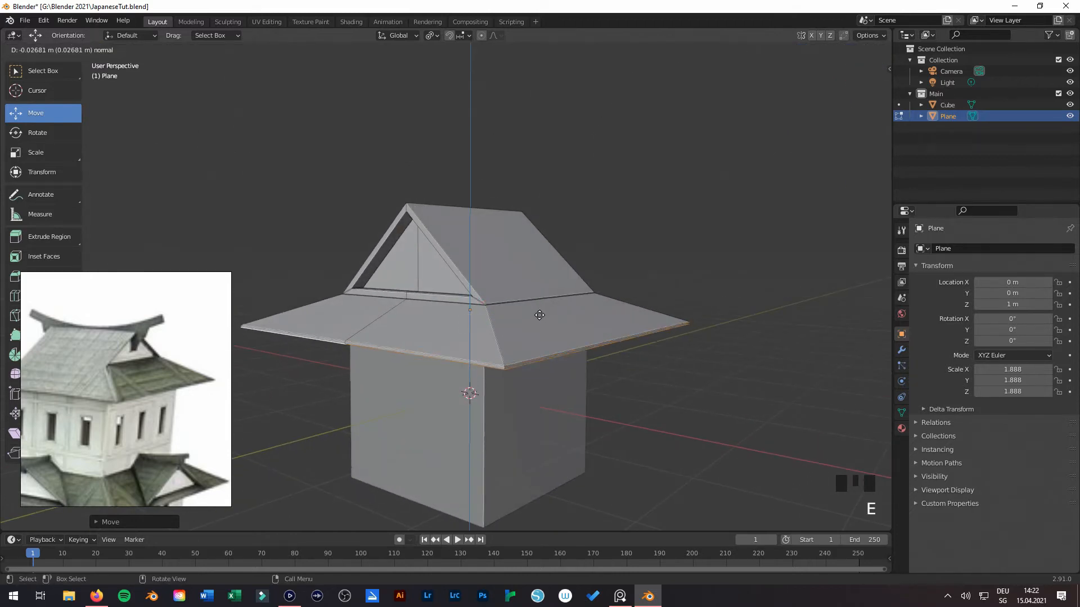
{"action": "left_click", "coordinate": [660, 272]}
Step: Examine the roof and body from several sides and in front view, comparing the shape with the reference picture
{"action": "scroll", "coordinate": [658, 273], "scroll_direction": "down", "scroll_amount": 2}
{"action": "middle_click_drag", "start_coordinate": [647, 284], "coordinate": [522, 325]}
{"action": "scroll", "coordinate": [169, 420], "scroll_direction": "up", "scroll_amount": 4}
{"action": "scroll", "coordinate": [100, 386], "scroll_direction": "down", "scroll_amount": 4}
{"action": "scroll", "coordinate": [102, 384], "scroll_direction": "up", "scroll_amount": 3}
{"action": "scroll", "coordinate": [104, 381], "scroll_direction": "down", "scroll_amount": 3}
{"action": "scroll", "coordinate": [165, 401], "scroll_direction": "down", "scroll_amount": 3}
{"action": "middle_click_drag", "start_coordinate": [504, 371], "coordinate": [565, 318]}
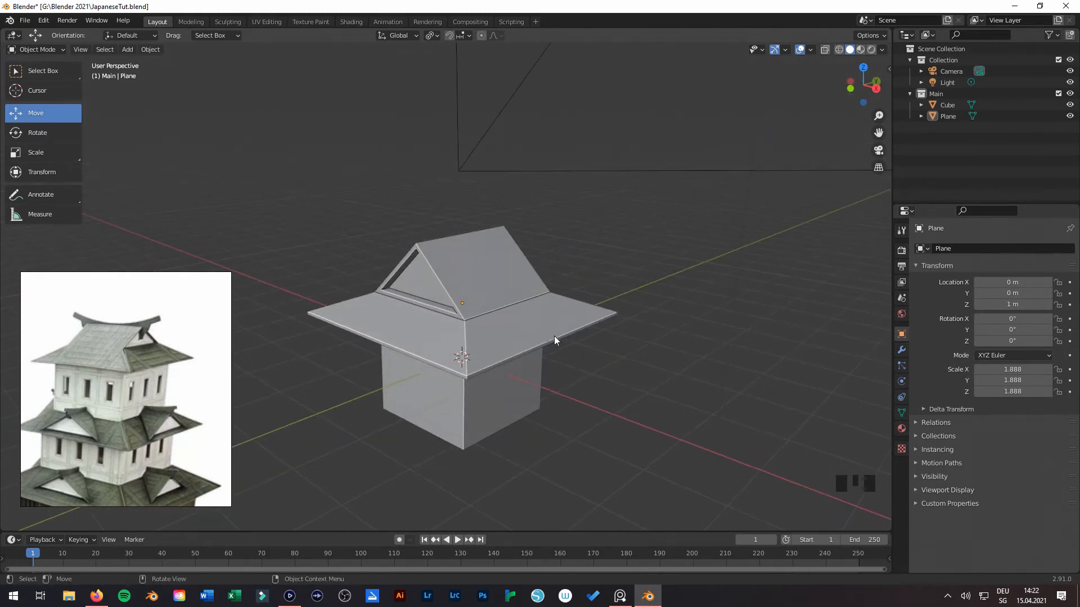
{"action": "middle_click_drag", "start_coordinate": [268, 343], "coordinate": [492, 259]}
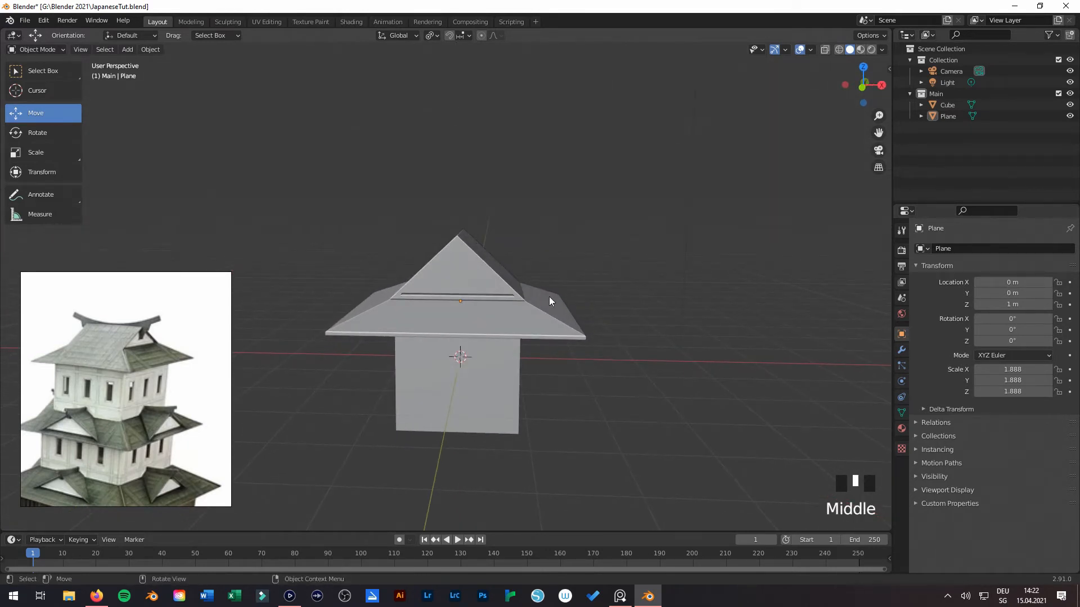
{"action": "middle_click_drag", "start_coordinate": [540, 289], "coordinate": [364, 313]}
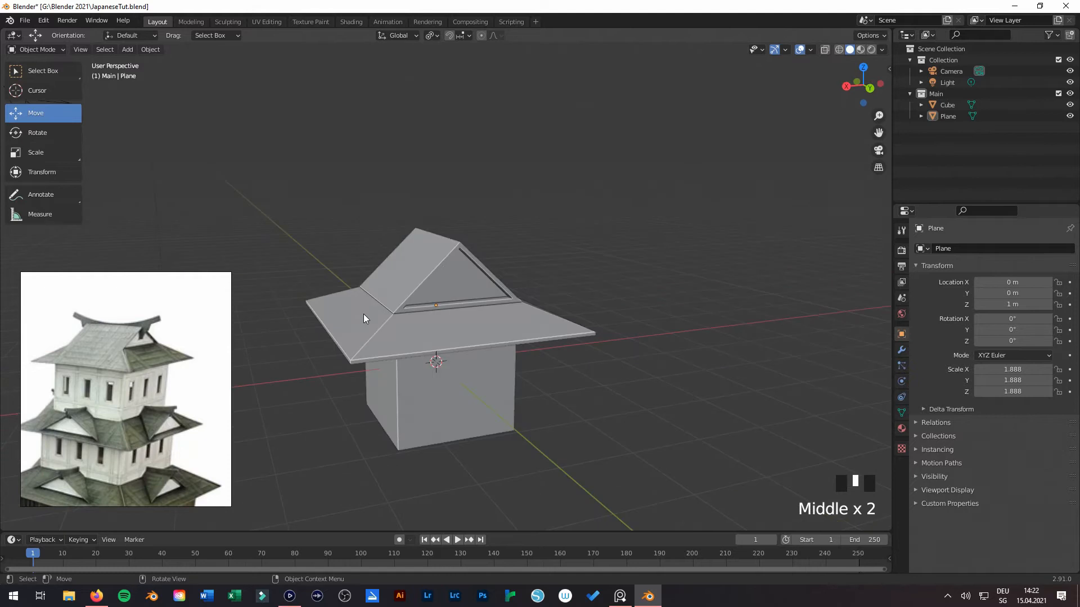
{"action": "key", "text": "KP_1"}
{"action": "scroll", "coordinate": [363, 313], "scroll_direction": "up", "scroll_amount": 1}
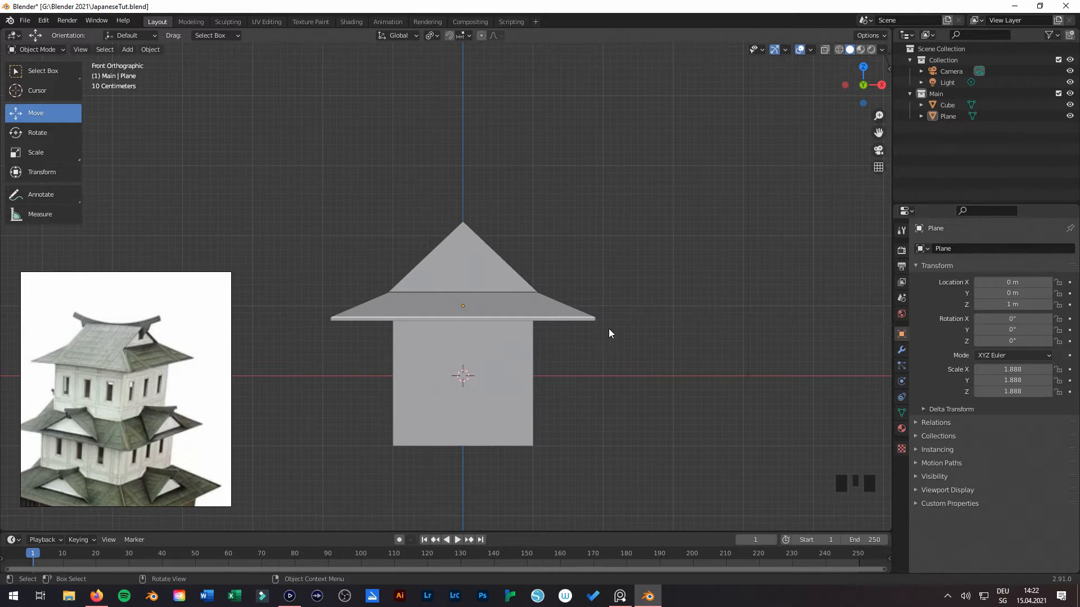
{"action": "middle_click_drag", "start_coordinate": [605, 327], "coordinate": [539, 349]}
{"action": "scroll", "coordinate": [528, 338], "scroll_direction": "up", "scroll_amount": 2}
{"action": "scroll", "coordinate": [490, 314], "scroll_direction": "down", "scroll_amount": 2}
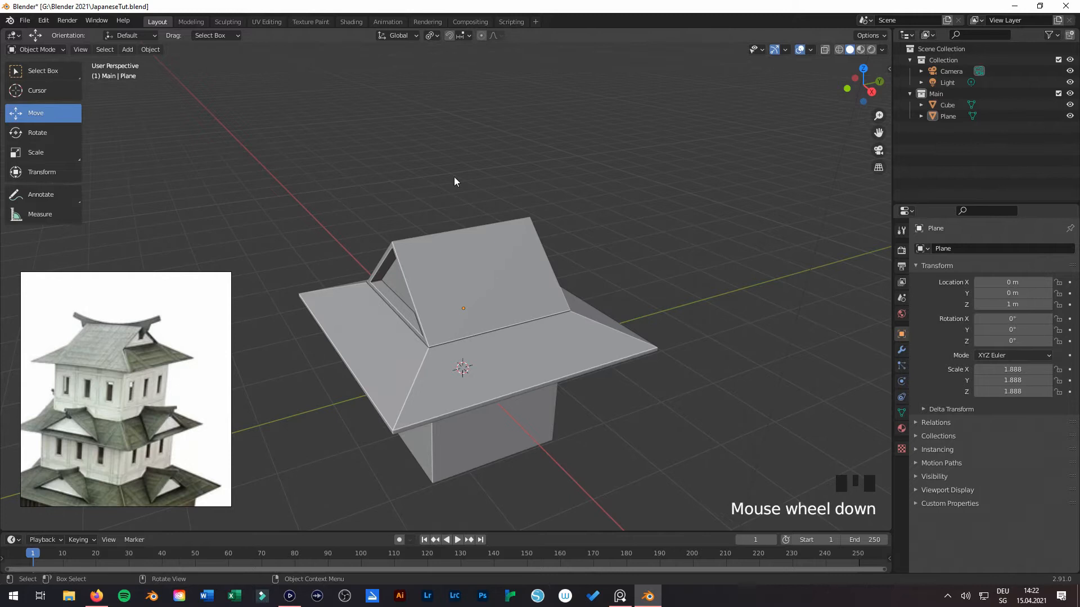
Step: Add a cube to the Main collection and raise it with snapping to Z 2 m
{"action": "left_click", "coordinate": [936, 93]}
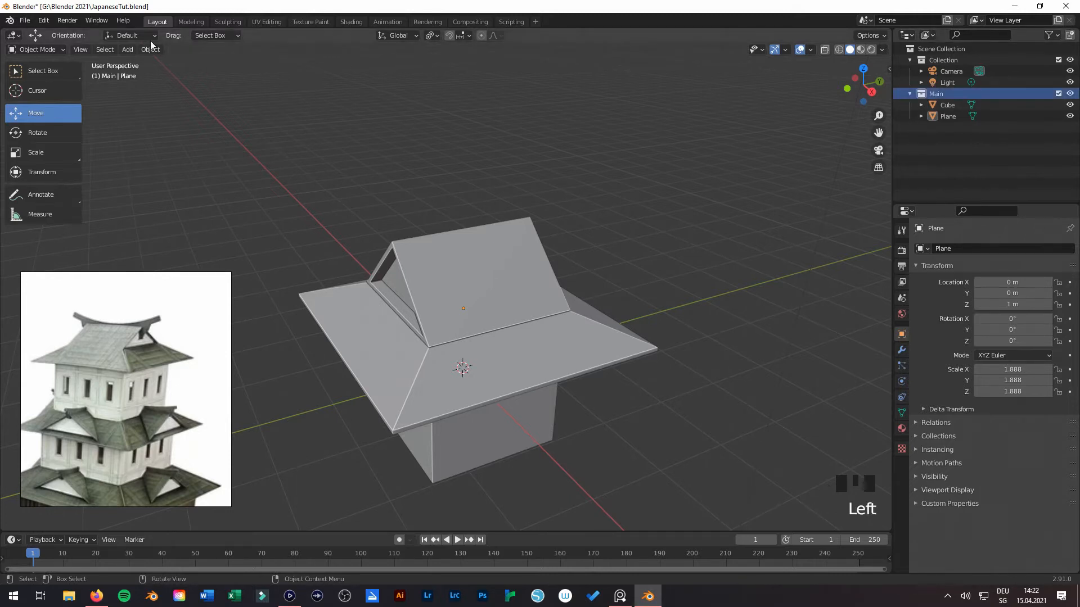
{"action": "left_click", "coordinate": [127, 49]}
{"action": "mouse_move", "coordinate": [141, 62]}
{"action": "left_click", "coordinate": [236, 73]}
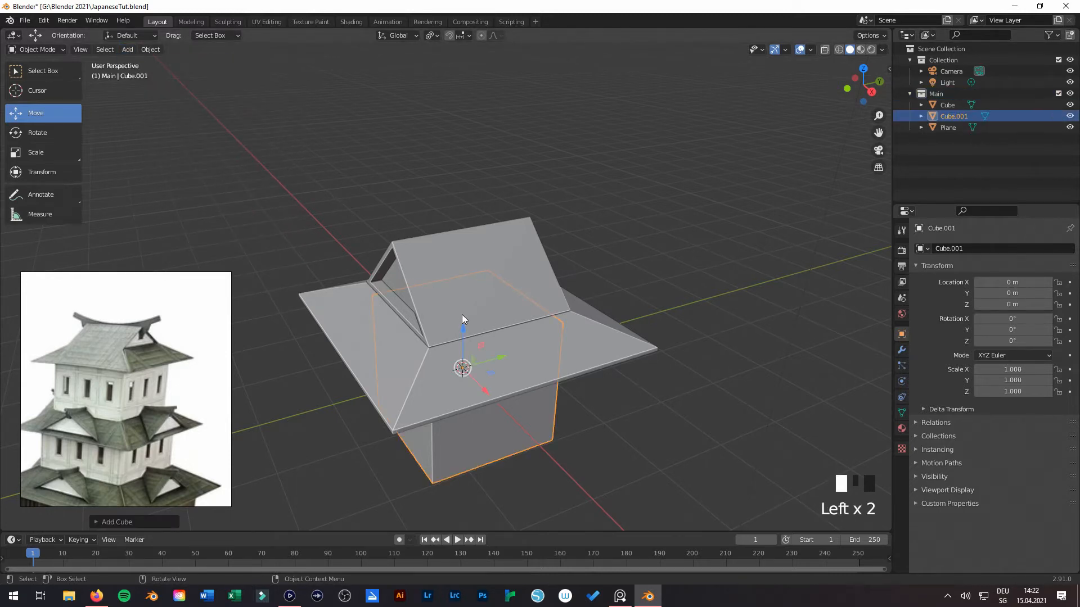
{"action": "left_click_drag", "start_coordinate": [465, 336], "coordinate": [482, 212], "text": "ctrl"}
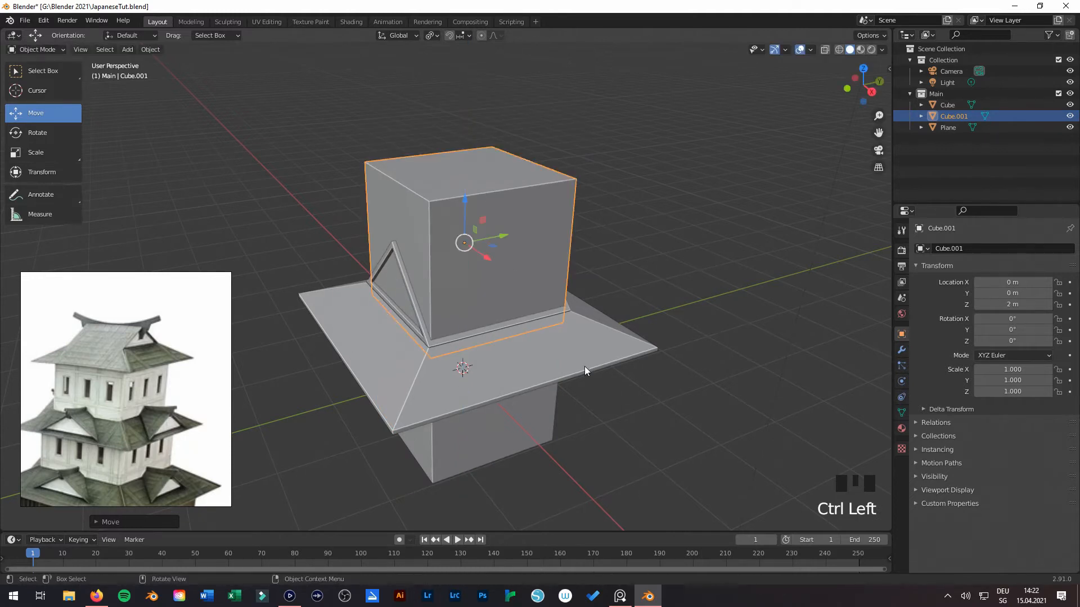
Step: Scale the new cube uniformly to 0.179 at the roof ridge and deselect it
{"action": "key", "text": "s"}
{"action": "left_click", "coordinate": [472, 220]}
{"action": "left_click", "coordinate": [456, 195]}
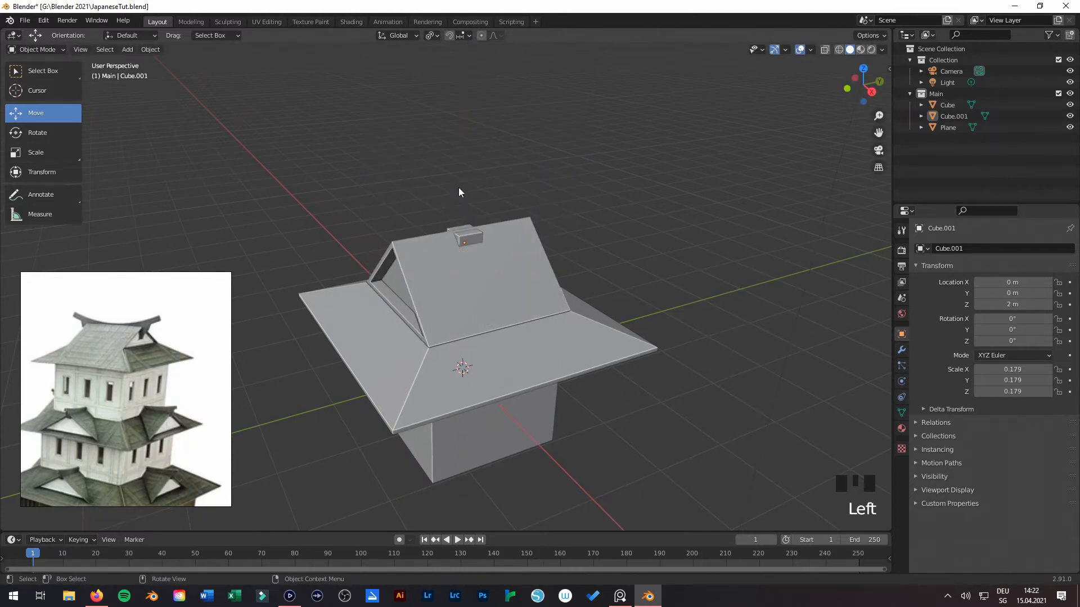
Step: Raise the small cube on the roof ridge to Z 2.2175 m
{"action": "left_click", "coordinate": [470, 234]}
{"action": "left_click_drag", "start_coordinate": [467, 203], "coordinate": [460, 176]}
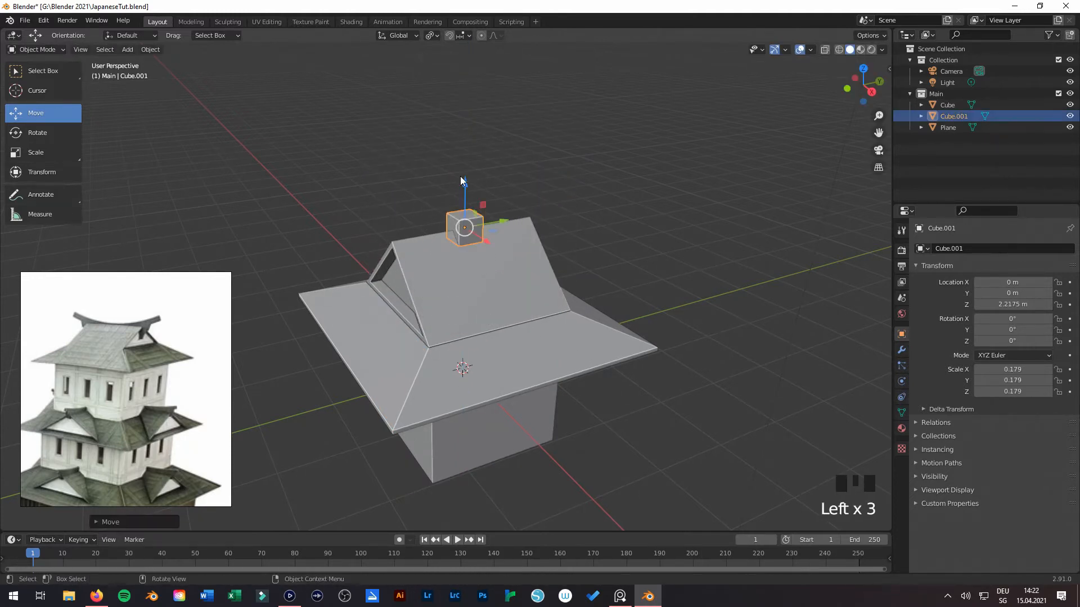
{"action": "key", "text": "KP_3"}
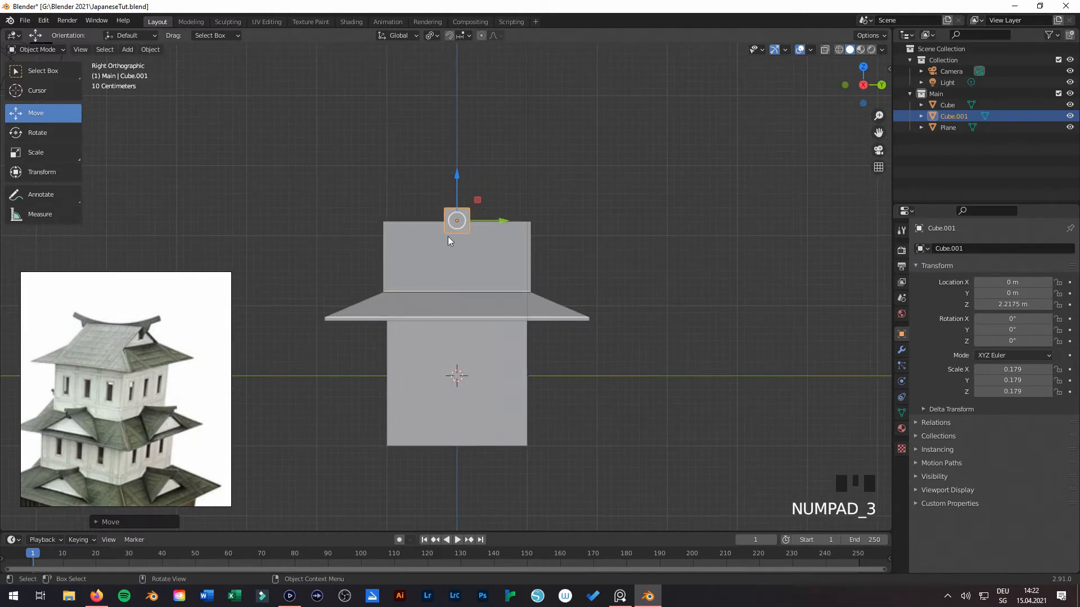
{"action": "scroll", "coordinate": [542, 247], "scroll_direction": "up", "scroll_amount": 1}
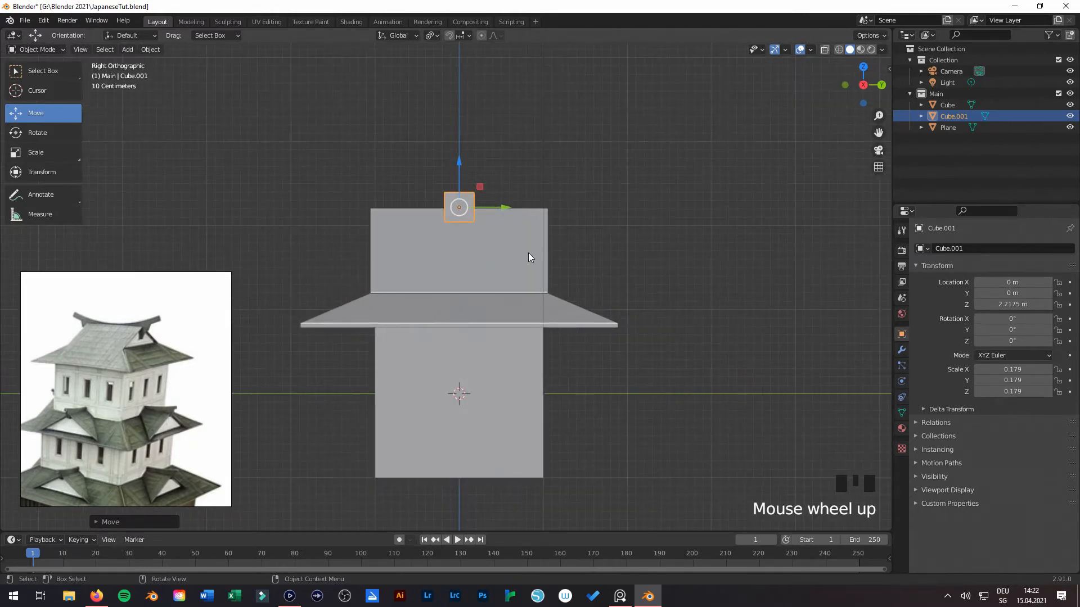
Step: Stretch the small cube's geometry along Y into a long beam that runs past both ends of the roof ridge
{"action": "key", "text": "Tab"}
{"action": "scroll", "coordinate": [473, 258], "scroll_direction": "down", "scroll_amount": 1}
{"action": "middle_click_drag", "start_coordinate": [473, 257], "coordinate": [497, 279], "text": "shift"}
{"action": "left_click", "coordinate": [32, 154]}
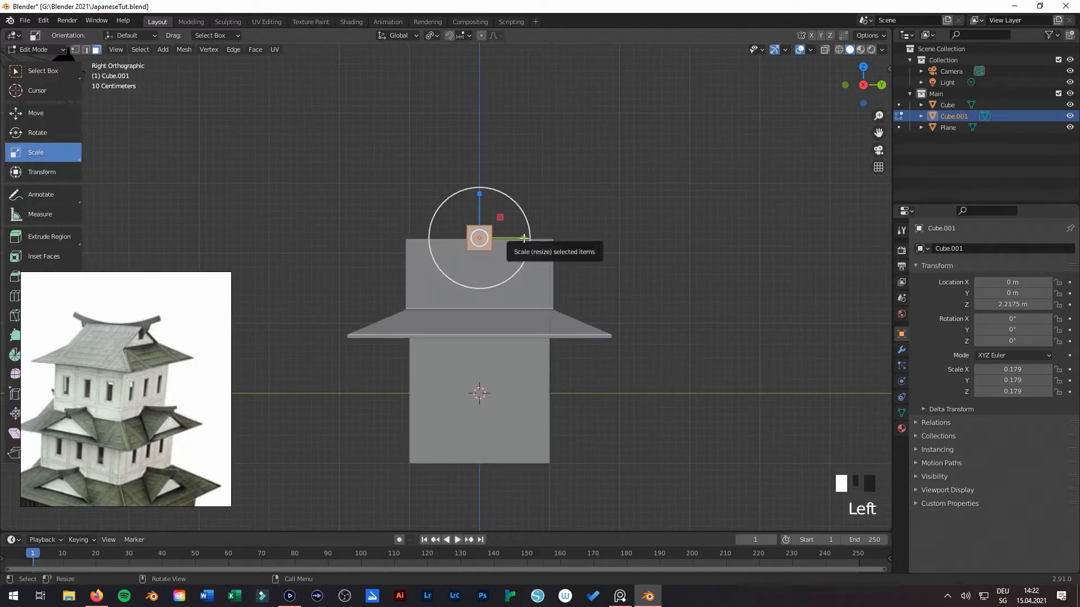
{"action": "left_click_drag", "start_coordinate": [524, 238], "coordinate": [937, 247]}
{"action": "middle_click_drag", "start_coordinate": [454, 301], "coordinate": [476, 322]}
Step: Scale the ridge beam down uniformly to about 0.76, and lengthen it along Y to overhang both gables
{"action": "key", "text": "s"}
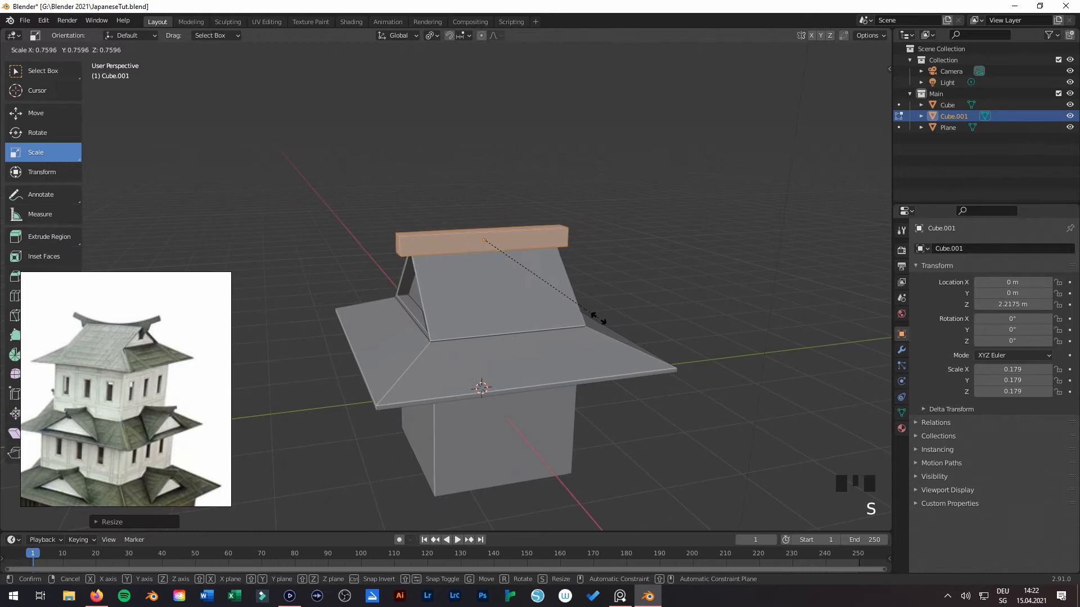
{"action": "left_click", "coordinate": [597, 317]}
{"action": "middle_click_drag", "start_coordinate": [598, 317], "coordinate": [524, 245]}
{"action": "left_click_drag", "start_coordinate": [524, 246], "coordinate": [556, 243]}
{"action": "middle_click_drag", "start_coordinate": [557, 264], "coordinate": [580, 315]}
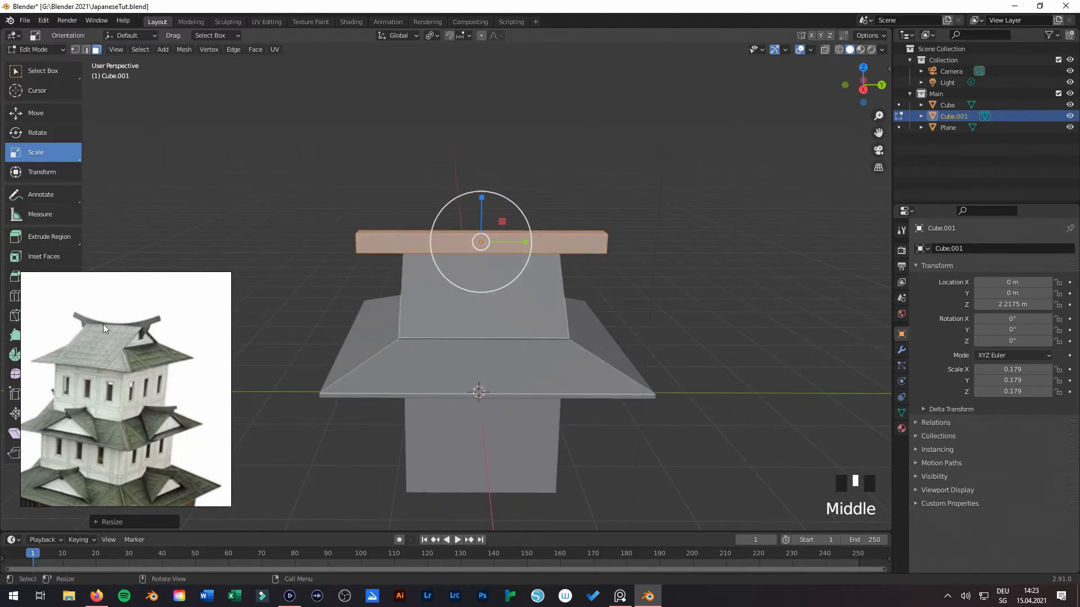
Step: Add a single centred loop cut across the middle of the ridge beam
{"action": "key", "text": "Tab"}
{"action": "key", "text": "Tab"}
{"action": "key", "text": "Tab"}
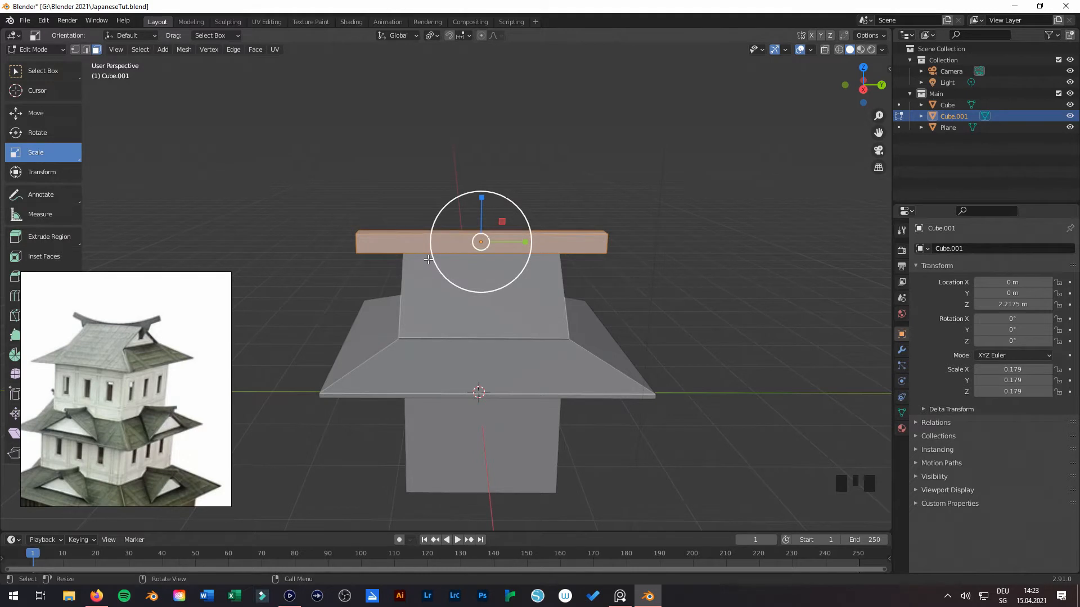
{"action": "key", "text": "KP_3"}
{"action": "scroll", "coordinate": [429, 258], "scroll_direction": "up", "scroll_amount": 3}
{"action": "middle_click_drag", "start_coordinate": [526, 266], "coordinate": [530, 327], "text": "shift"}
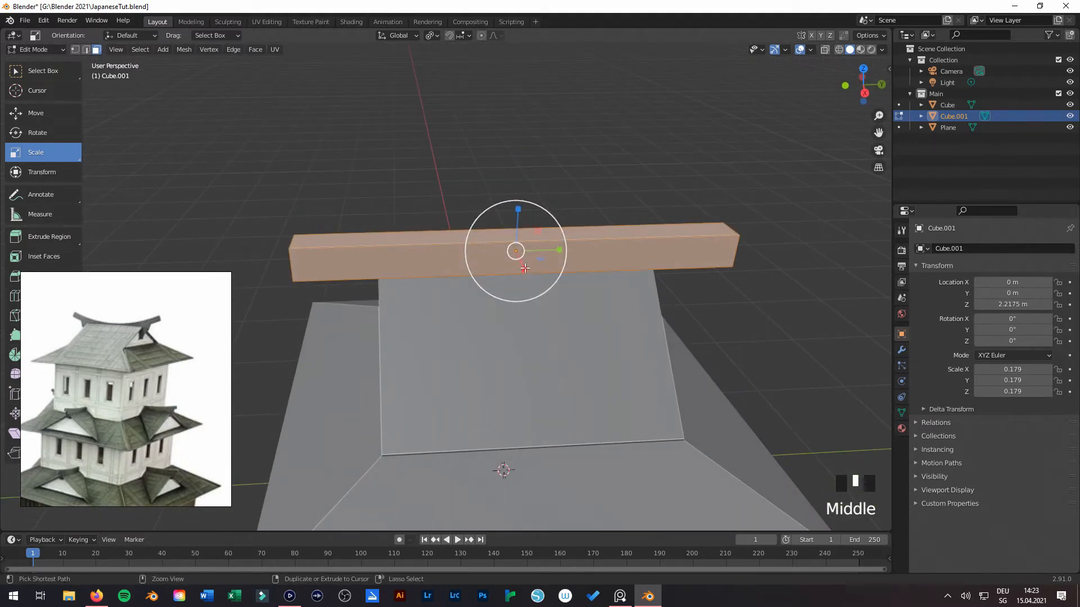
{"action": "key", "text": "ctrl+r"}
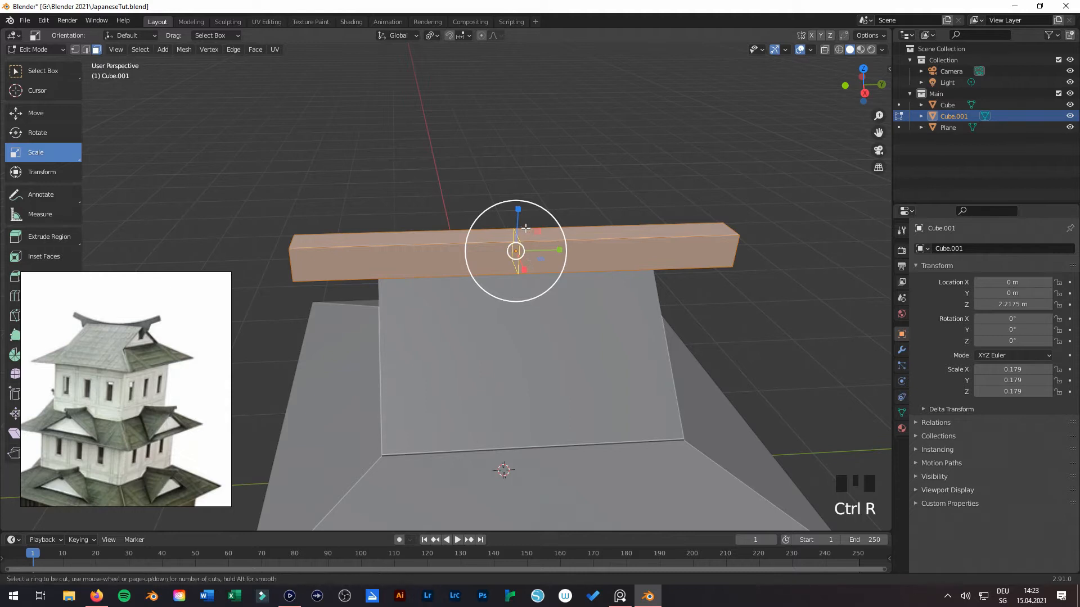
{"action": "left_click", "coordinate": [523, 231]}
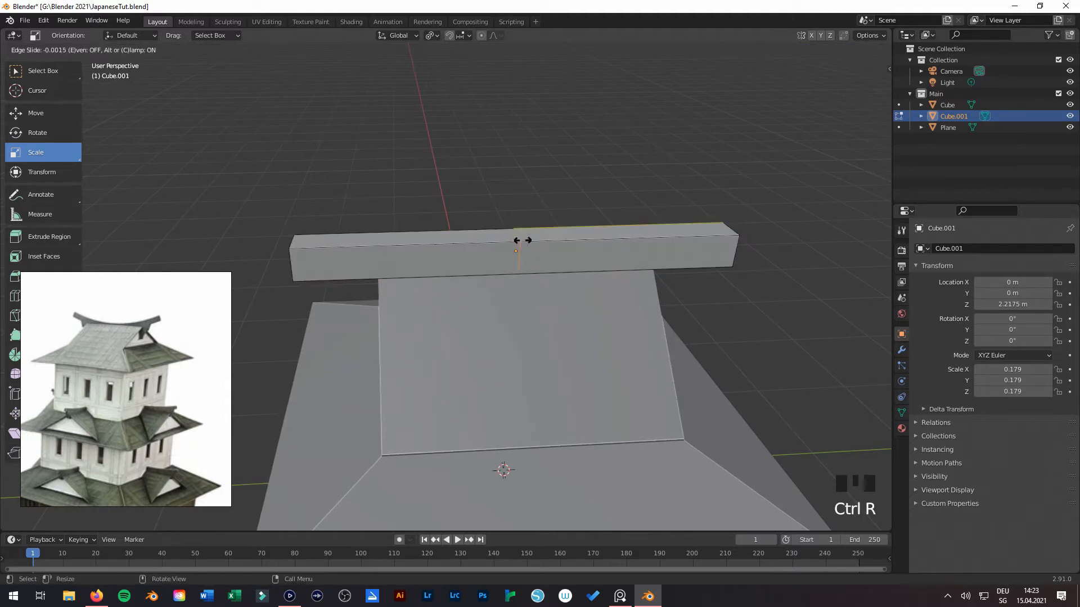
{"action": "right_click", "coordinate": [523, 232]}
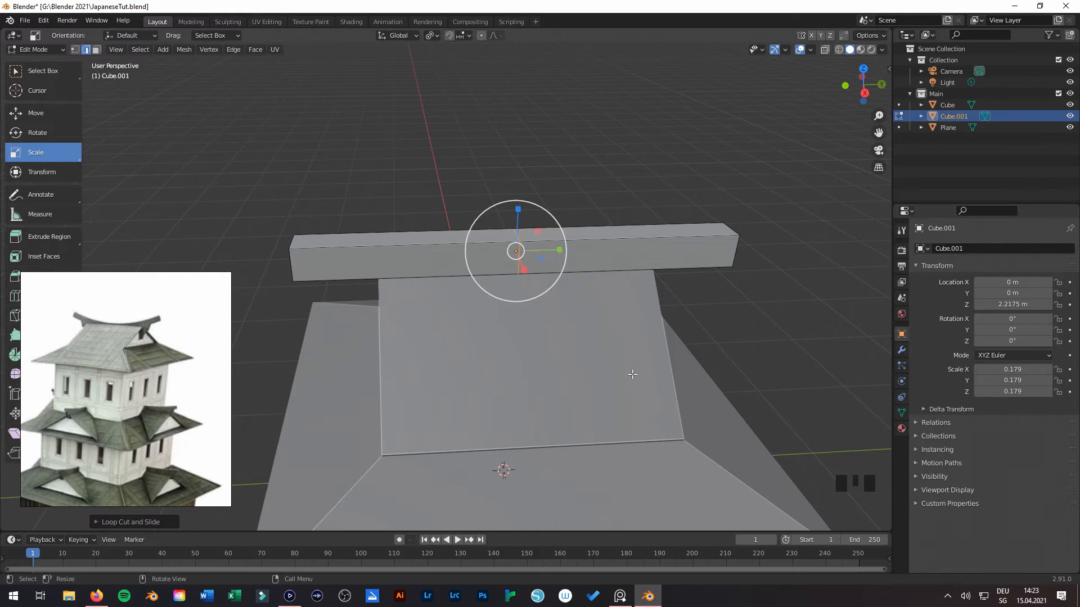
Step: Lower the beam's middle edge loop along Z so that the ridge sags toward its centre
{"action": "middle_click_drag", "start_coordinate": [672, 424], "coordinate": [651, 409], "text": "shift"}
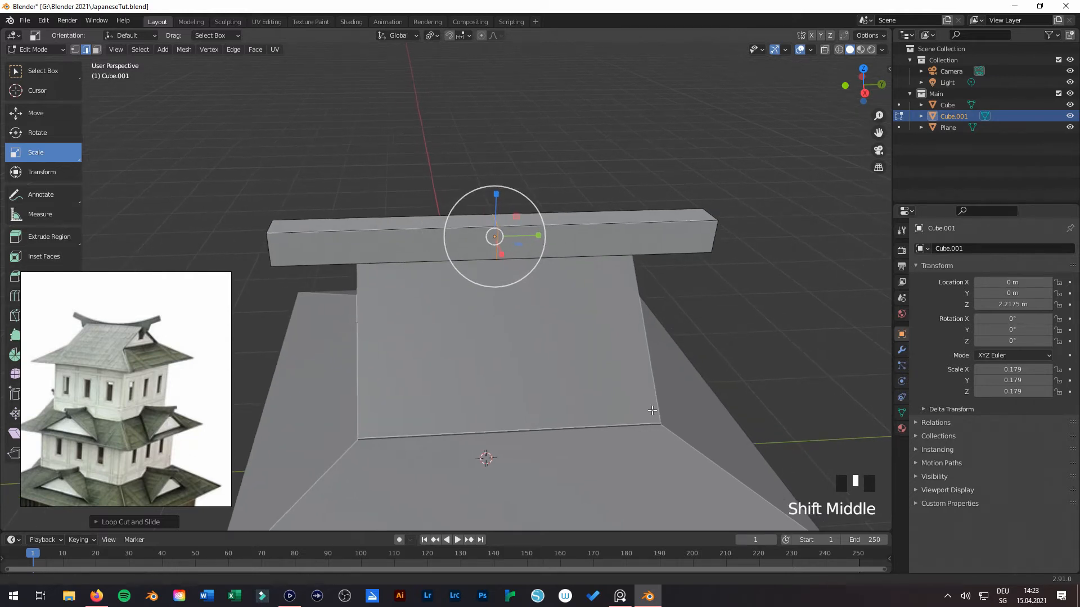
{"action": "left_click", "coordinate": [57, 112]}
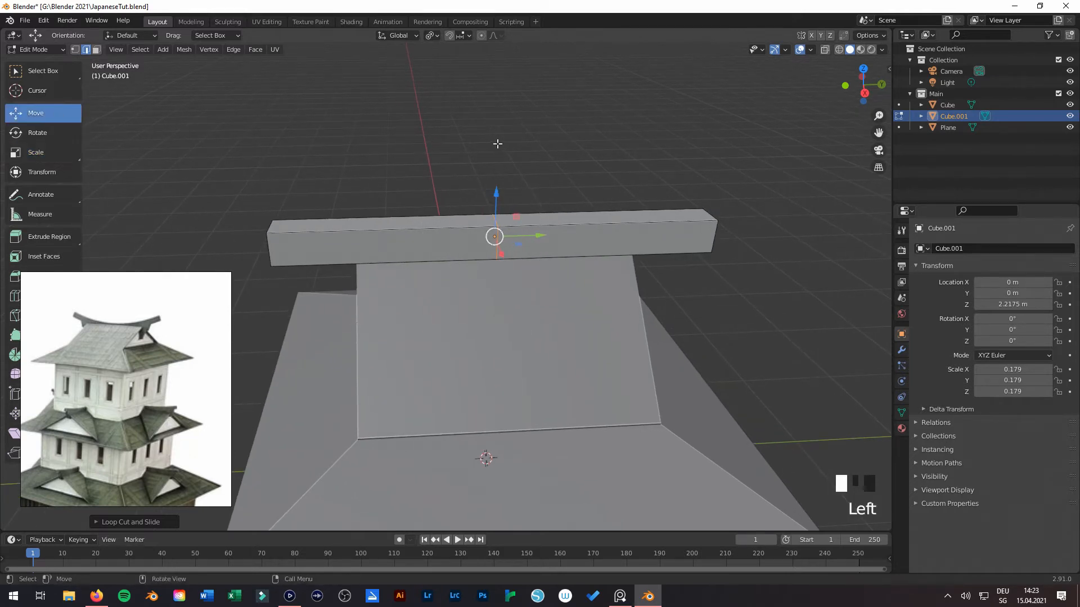
{"action": "left_click_drag", "start_coordinate": [497, 191], "coordinate": [501, 212]}
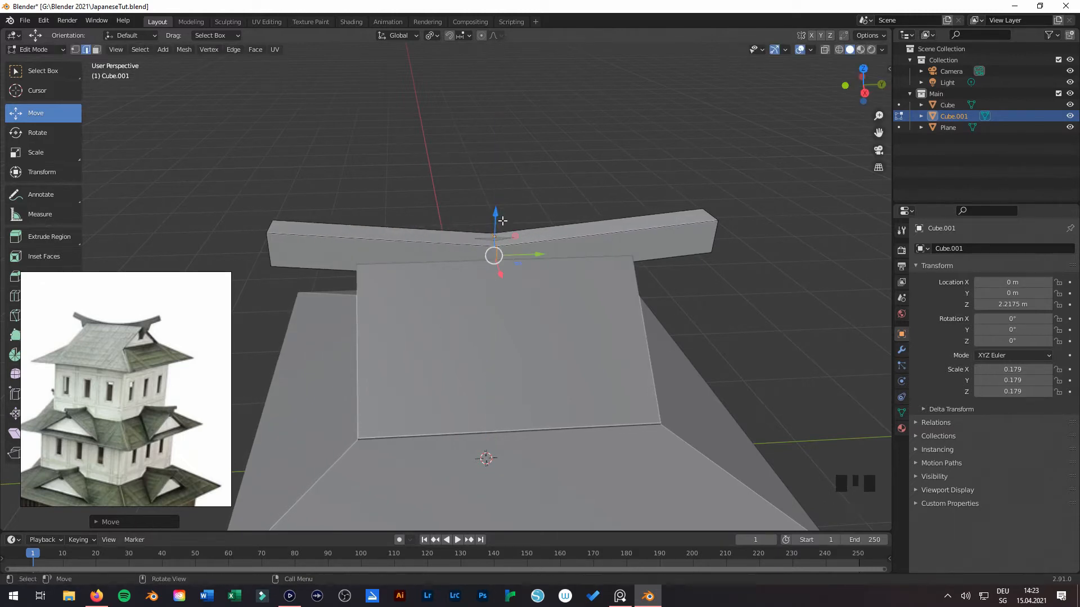
{"action": "scroll", "coordinate": [506, 223], "scroll_direction": "down", "scroll_amount": 1}
{"action": "middle_click_drag", "start_coordinate": [512, 229], "coordinate": [492, 223], "text": "shift"}
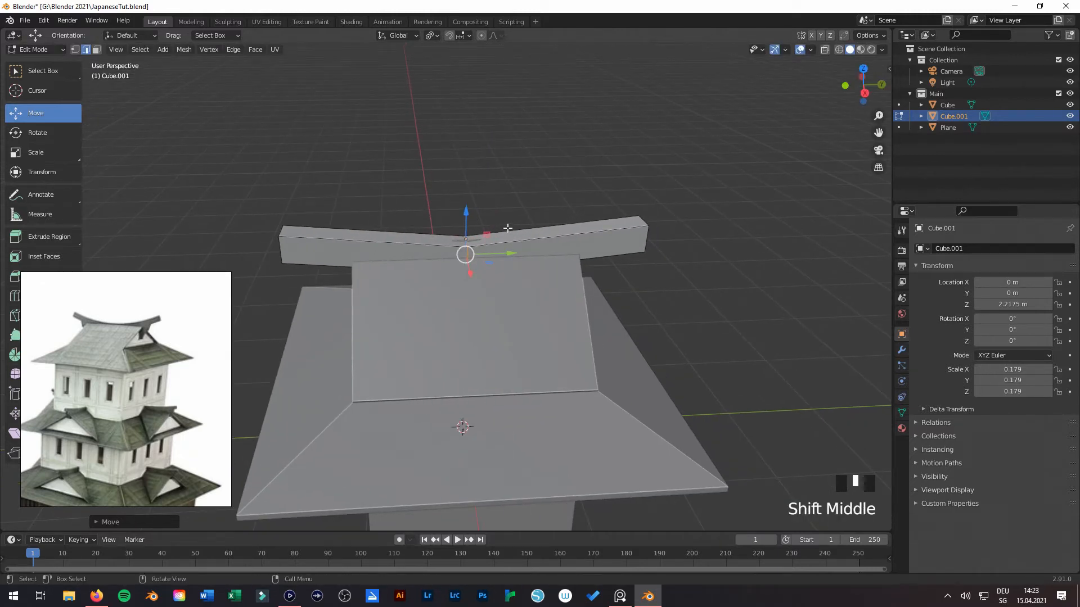
Step: Bevel the beam's middle edge loop with five segments, about 4.5 m wide, to curve the ridge smoothly
{"action": "key", "text": "ctrl+b"}
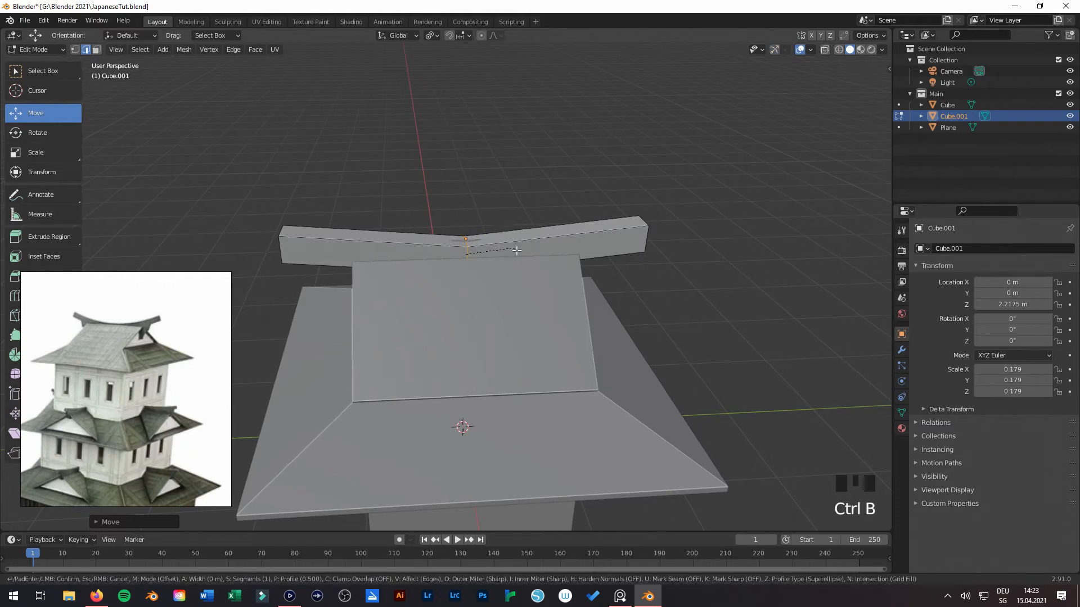
{"action": "scroll", "coordinate": [586, 310], "scroll_direction": "up", "scroll_amount": 1}
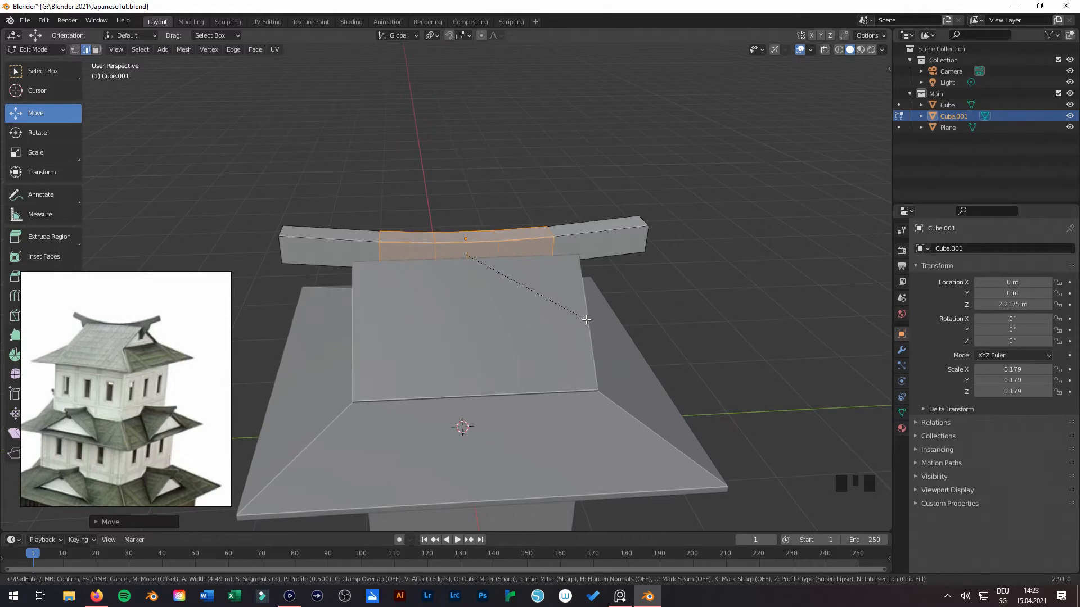
{"action": "left_click", "coordinate": [592, 318]}
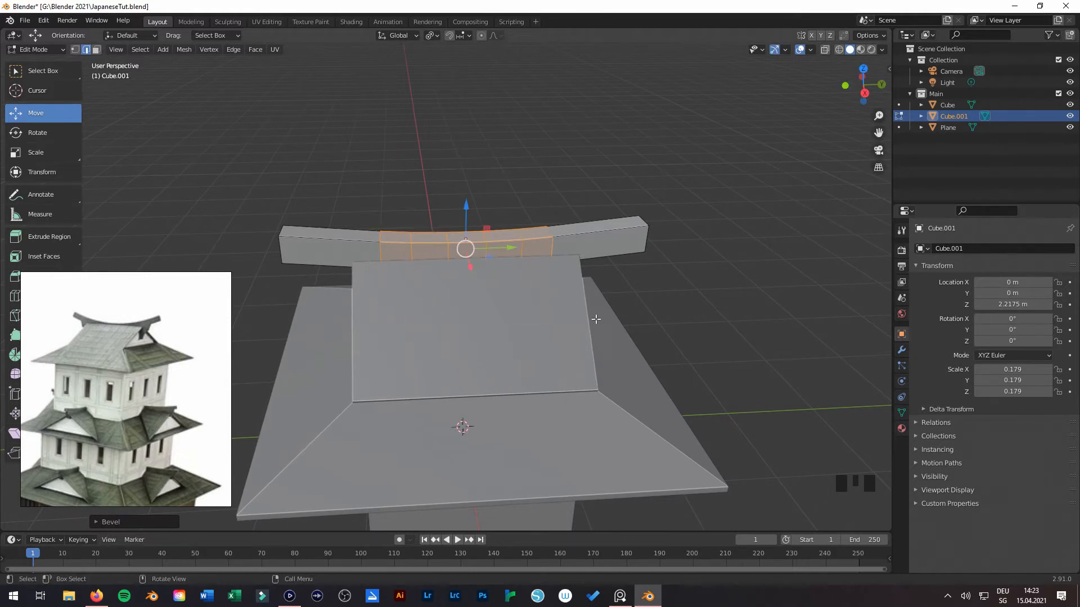
{"action": "key", "text": "Tab"}
{"action": "middle_click_drag", "start_coordinate": [589, 322], "coordinate": [326, 218]}
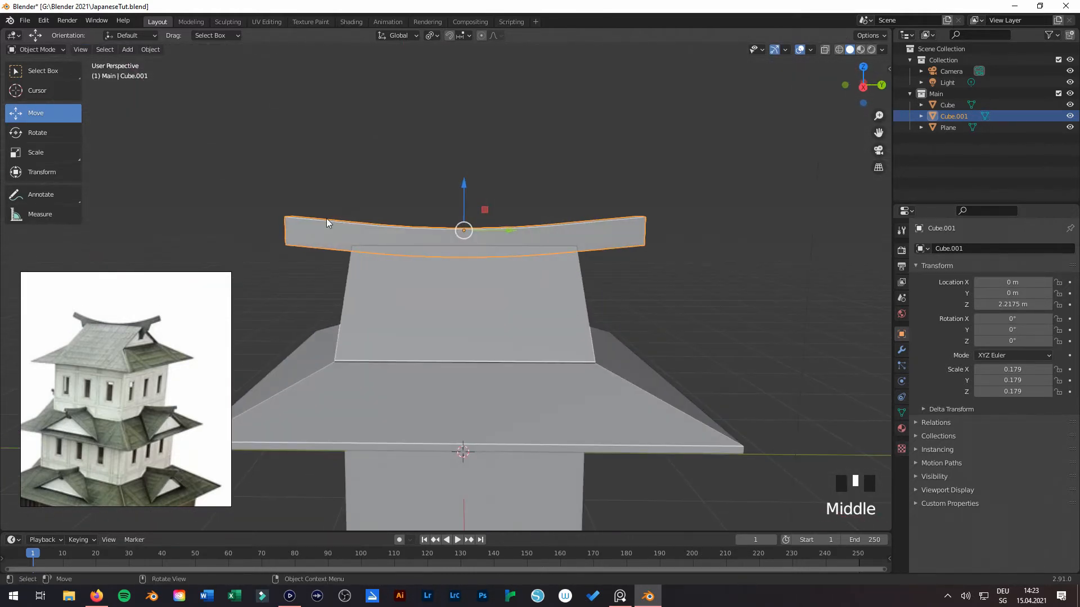
Step: Nudge the beam's curved middle section slightly down along Z and compare the ridge with the reference picture
{"action": "key", "text": "Tab"}
{"action": "left_click_drag", "start_coordinate": [467, 197], "coordinate": [463, 201]}
{"action": "key", "text": "a"}
{"action": "key", "text": "Tab"}
{"action": "middle_click_drag", "start_coordinate": [535, 185], "coordinate": [461, 280]}
{"action": "scroll", "coordinate": [169, 344], "scroll_direction": "up", "scroll_amount": 3}
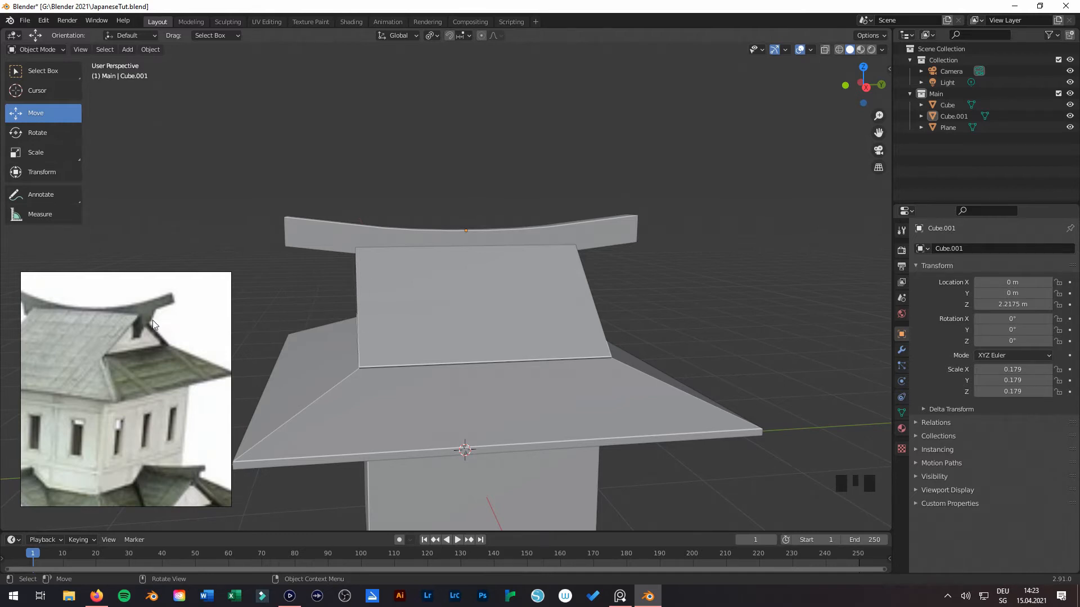
Step: Add one loop cut near each end of the ridge beam, slid outward past the roof gables
{"action": "key", "text": "Tab"}
{"action": "middle_click_drag", "start_coordinate": [436, 291], "coordinate": [430, 299]}
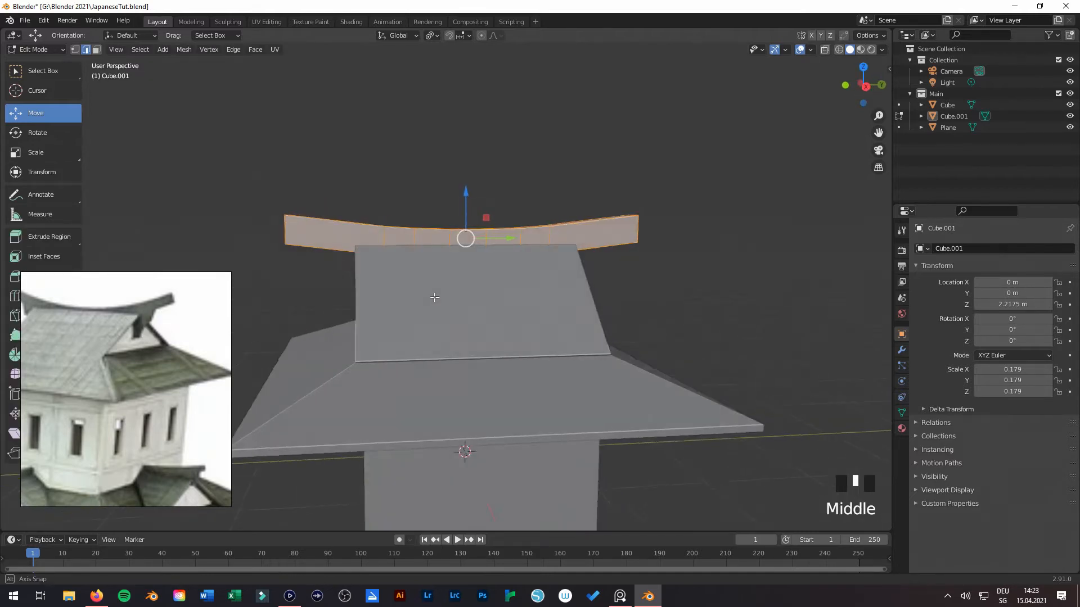
{"action": "key", "text": "ctrl+r"}
{"action": "left_click", "coordinate": [600, 222]}
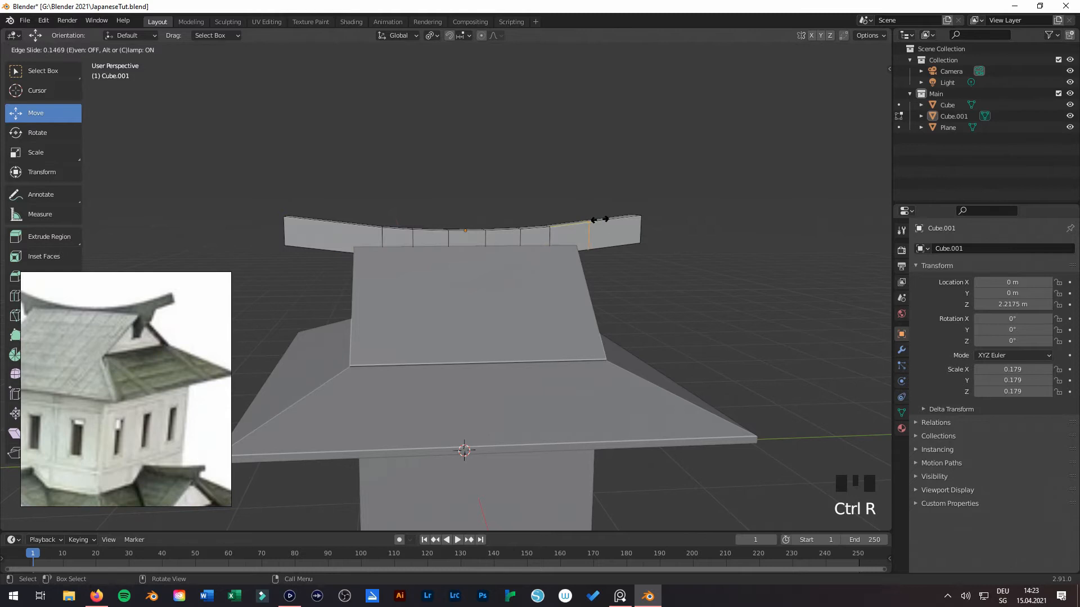
{"action": "left_click", "coordinate": [605, 220]}
{"action": "key", "text": "ctrl+r"}
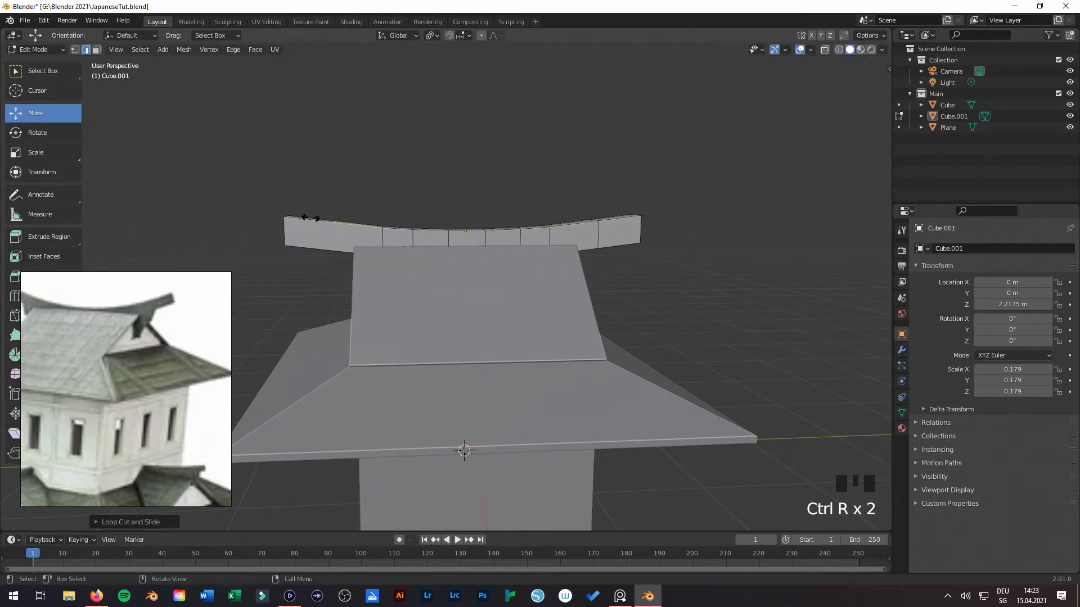
{"action": "left_click", "coordinate": [310, 219]}
{"action": "left_click", "coordinate": [302, 217]}
Step: Extrude the two underside faces just inside the beam's end loops straight down along Z to form gable brackets
{"action": "left_click", "coordinate": [98, 49]}
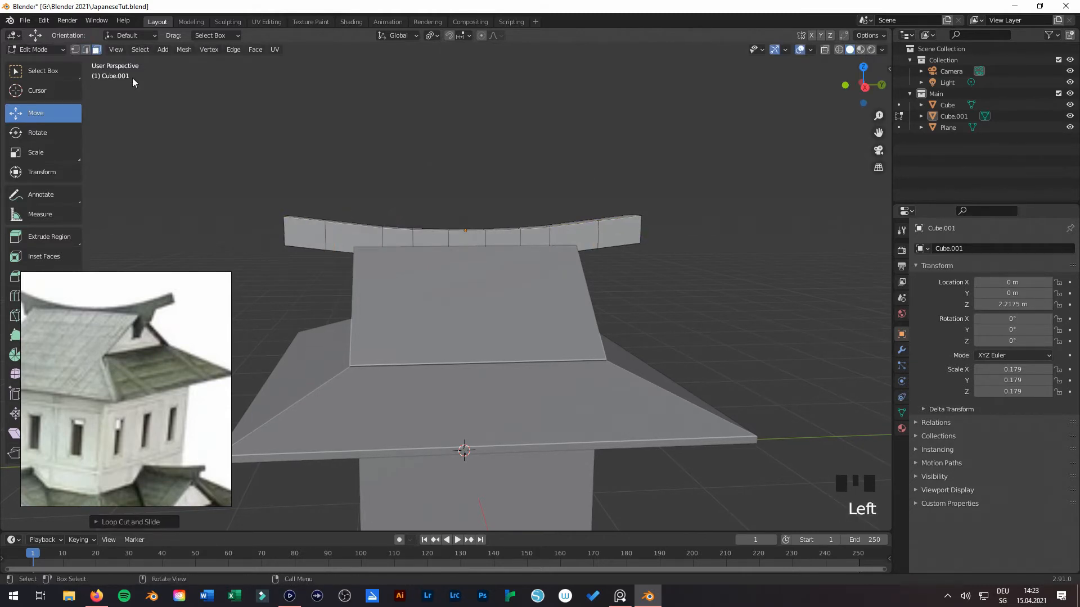
{"action": "middle_click_drag", "start_coordinate": [368, 312], "coordinate": [420, 242]}
{"action": "left_click", "coordinate": [364, 227]}
{"action": "middle_click_drag", "start_coordinate": [376, 243], "coordinate": [298, 265]}
{"action": "left_click", "coordinate": [566, 227], "text": "shift"}
{"action": "middle_click_drag", "start_coordinate": [507, 273], "coordinate": [553, 284]}
{"action": "key", "text": "e"}
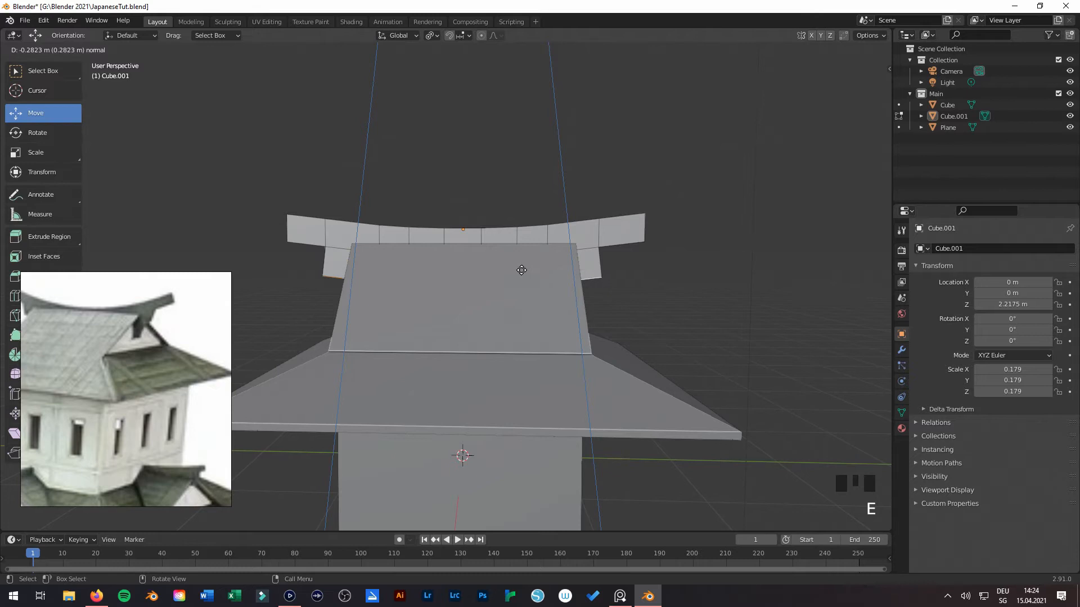
{"action": "key", "text": "x"}
{"action": "key", "text": "y"}
{"action": "key", "text": "z"}
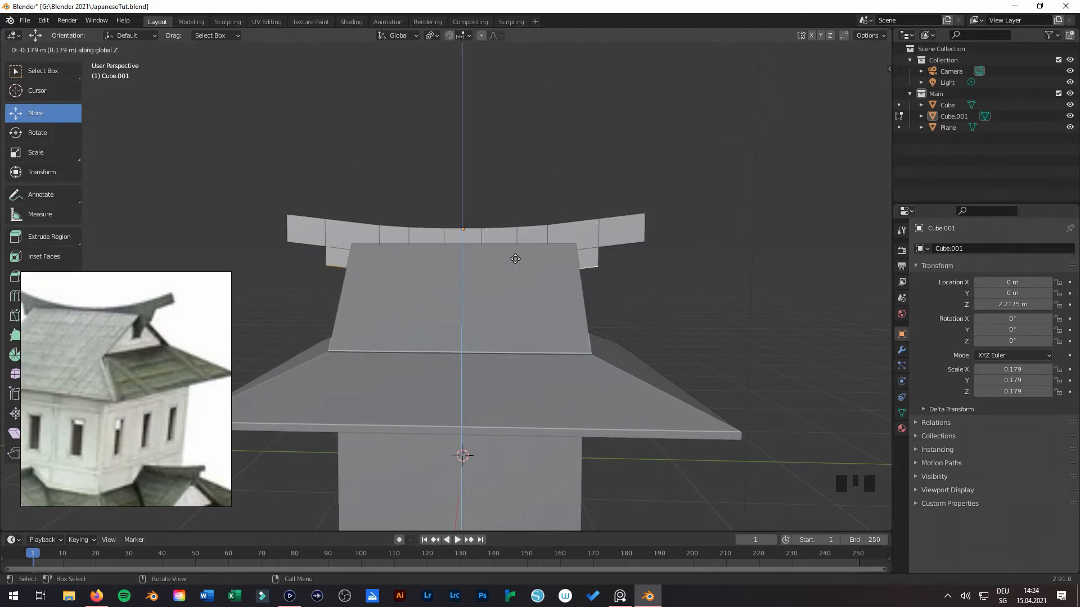
{"action": "left_click", "coordinate": [515, 274]}
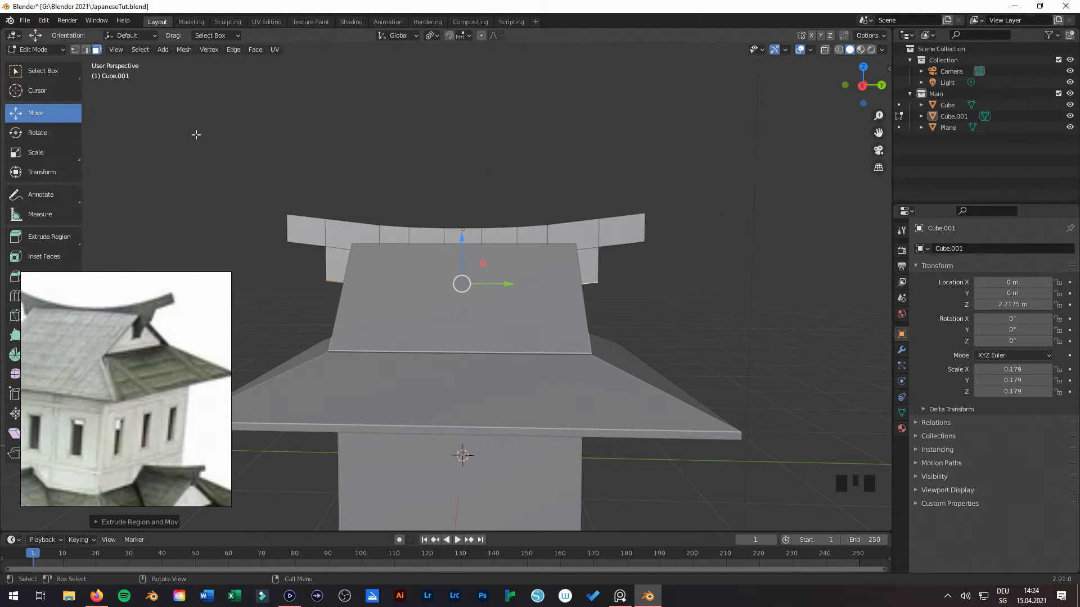
Step: Bevel the lower outer edges of both gable brackets beneath the ridge beam
{"action": "middle_click_drag", "start_coordinate": [315, 242], "coordinate": [507, 301]}
{"action": "scroll", "coordinate": [507, 302], "scroll_direction": "up", "scroll_amount": 2}
{"action": "left_click", "coordinate": [716, 284]}
{"action": "middle_click_drag", "start_coordinate": [715, 284], "coordinate": [573, 292]}
{"action": "left_click", "coordinate": [667, 282], "text": "shift"}
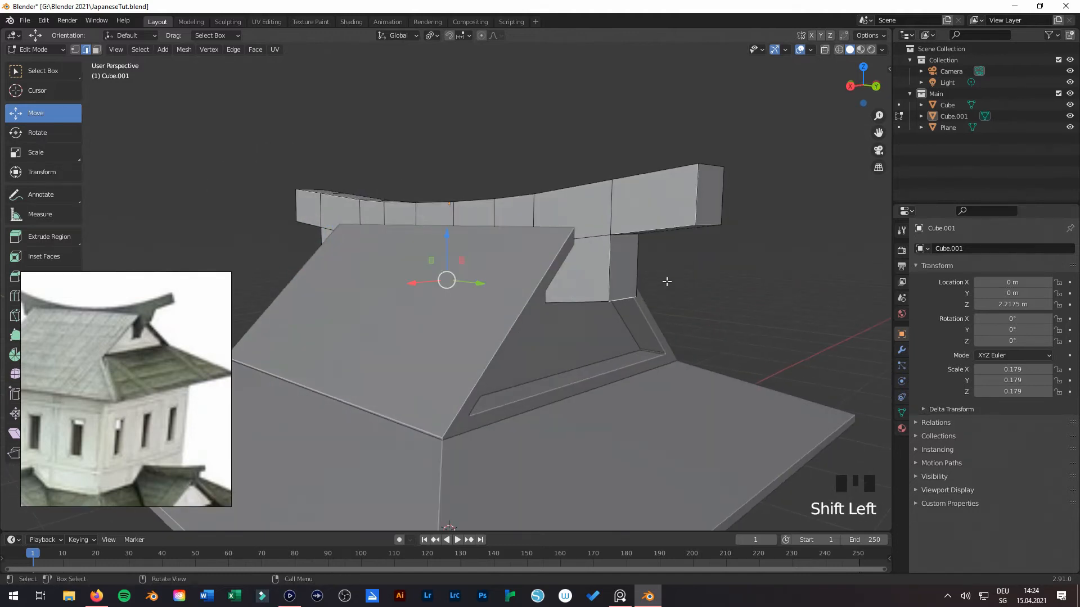
{"action": "key", "text": "ctrl+b"}
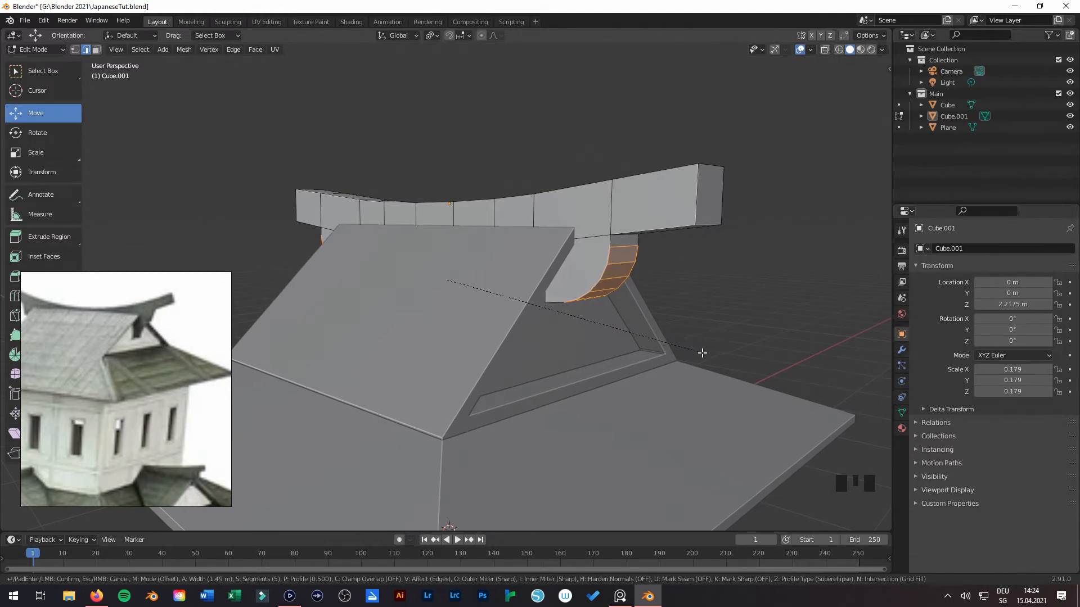
{"action": "scroll", "coordinate": [702, 353], "scroll_direction": "down", "scroll_amount": 3}
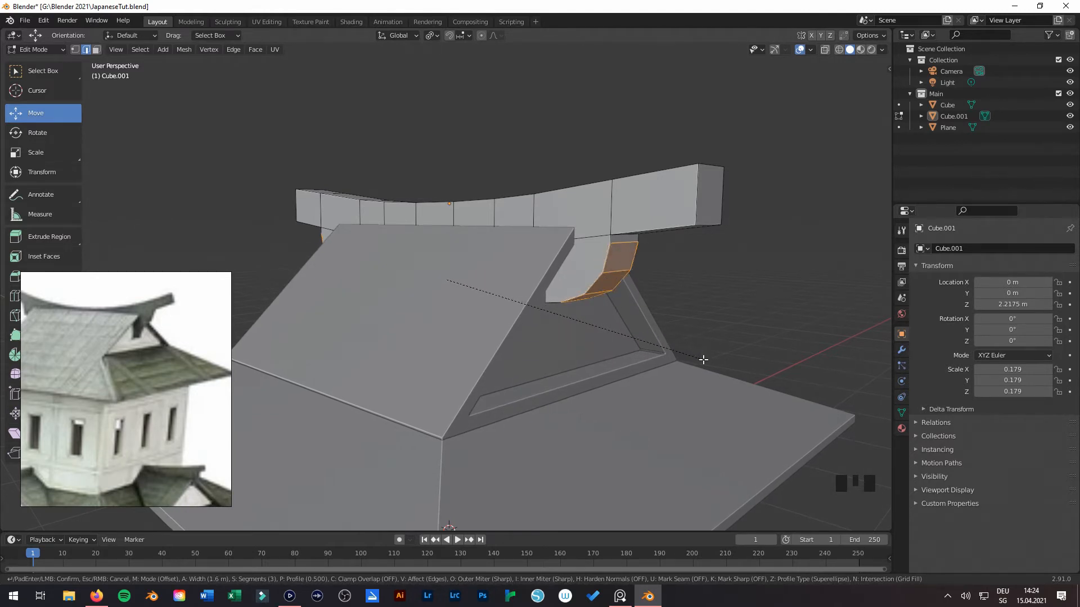
{"action": "scroll", "coordinate": [689, 345], "scroll_direction": "up", "scroll_amount": 1}
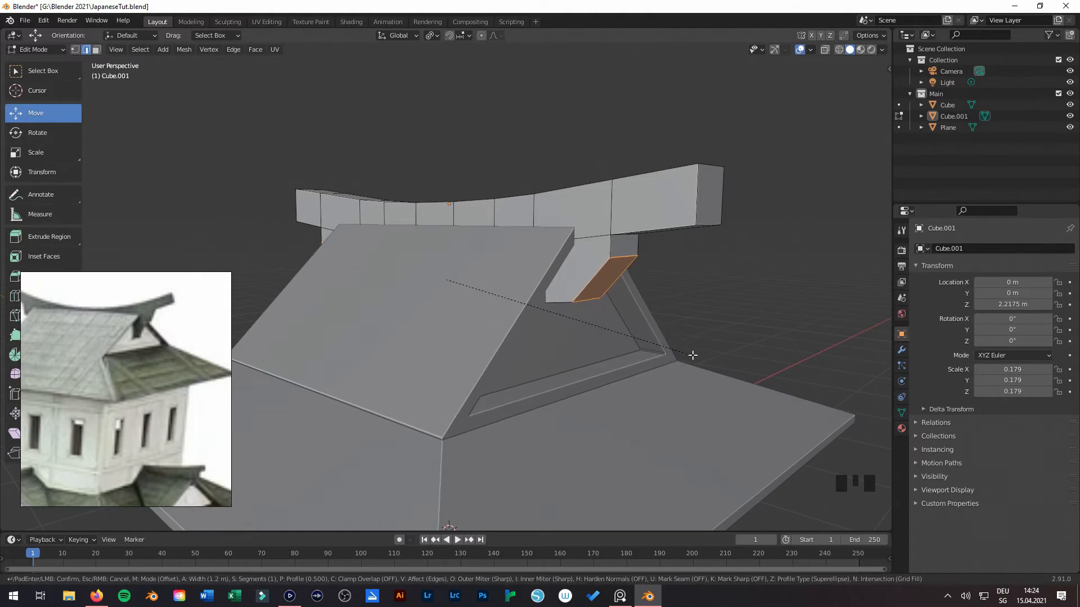
{"action": "scroll", "coordinate": [691, 354], "scroll_direction": "up", "scroll_amount": 3}
{"action": "scroll", "coordinate": [692, 372], "scroll_direction": "down", "scroll_amount": 4}
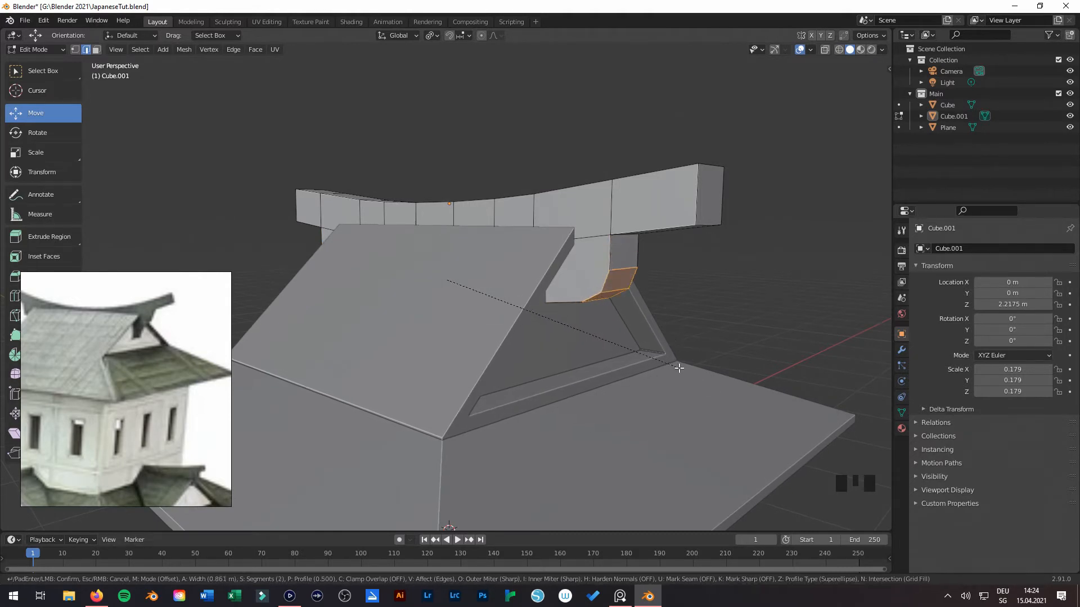
{"action": "left_click", "coordinate": [695, 295]}
Step: Raise the ridge ornament as a whole to Z 2.2462 m and deselect it
{"action": "key", "text": "Tab"}
{"action": "scroll", "coordinate": [699, 295], "scroll_direction": "down", "scroll_amount": 5}
{"action": "middle_click_drag", "start_coordinate": [472, 332], "coordinate": [646, 332]}
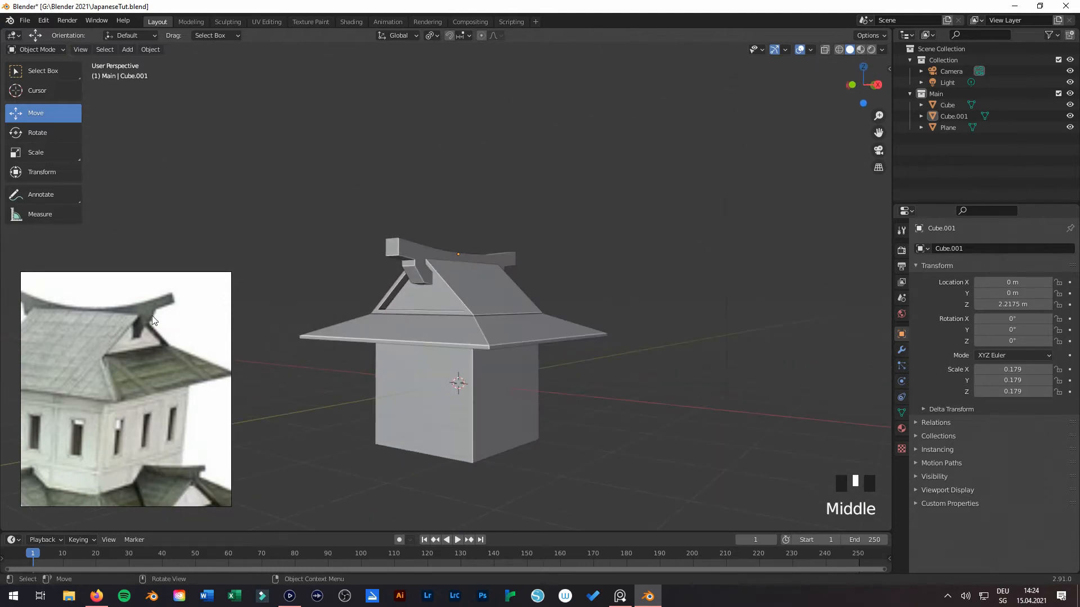
{"action": "scroll", "coordinate": [154, 390], "scroll_direction": "down", "scroll_amount": 5}
{"action": "middle_click_drag", "start_coordinate": [433, 238], "coordinate": [453, 329]}
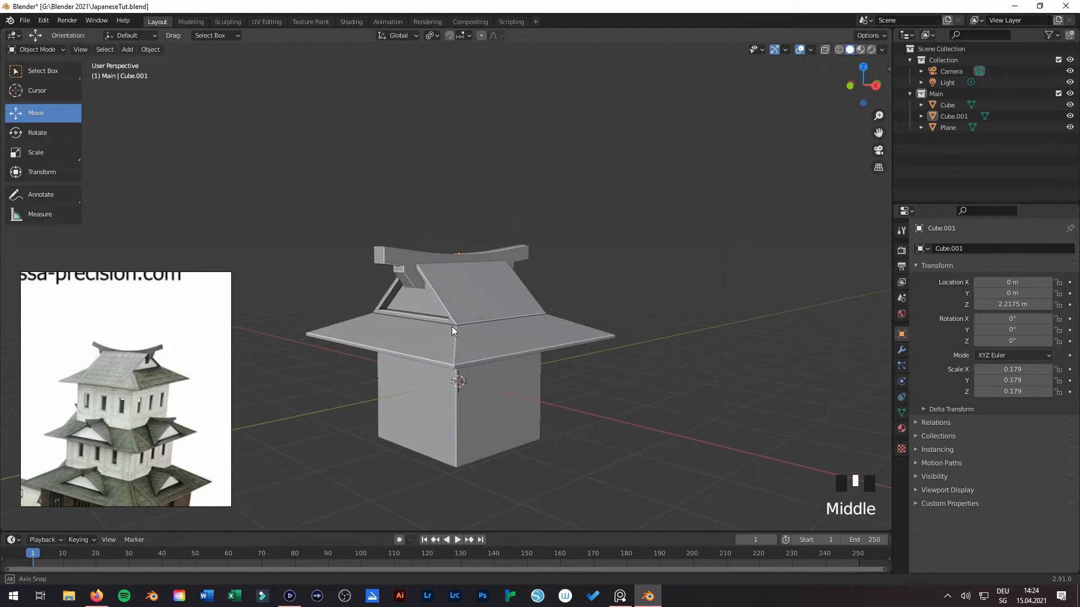
{"action": "left_click", "coordinate": [470, 251]}
{"action": "left_click_drag", "start_coordinate": [460, 233], "coordinate": [460, 230]}
{"action": "left_click", "coordinate": [582, 221]}
{"action": "middle_click_drag", "start_coordinate": [533, 367], "coordinate": [517, 384]}
{"action": "scroll", "coordinate": [481, 387], "scroll_direction": "down", "scroll_amount": 3}
{"action": "mouse_move", "coordinate": [579, 466]}
{"action": "middle_mouse_down"}
{"action": "mouse_move", "coordinate": [649, 459]}
{"action": "mouse_move", "coordinate": [559, 463]}
{"action": "middle_mouse_up"}
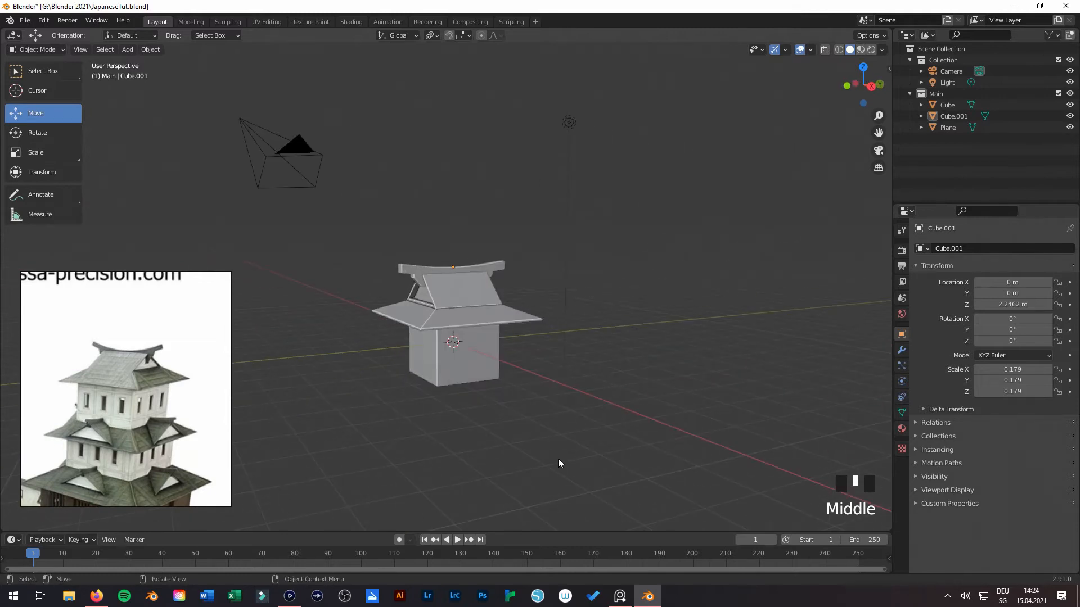
Step: Scale the tower's cube body uniformly to 1.503 and lower it along Z to -0.59902 m beneath the roof
{"action": "left_click", "coordinate": [467, 384]}
{"action": "key", "text": "KP_1"}
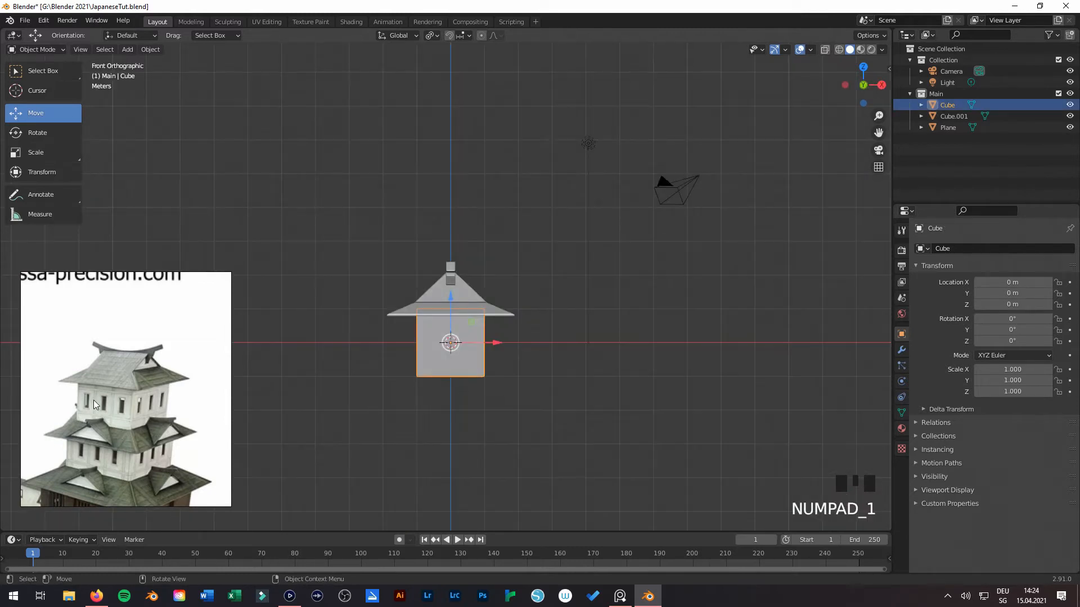
{"action": "key", "text": "s"}
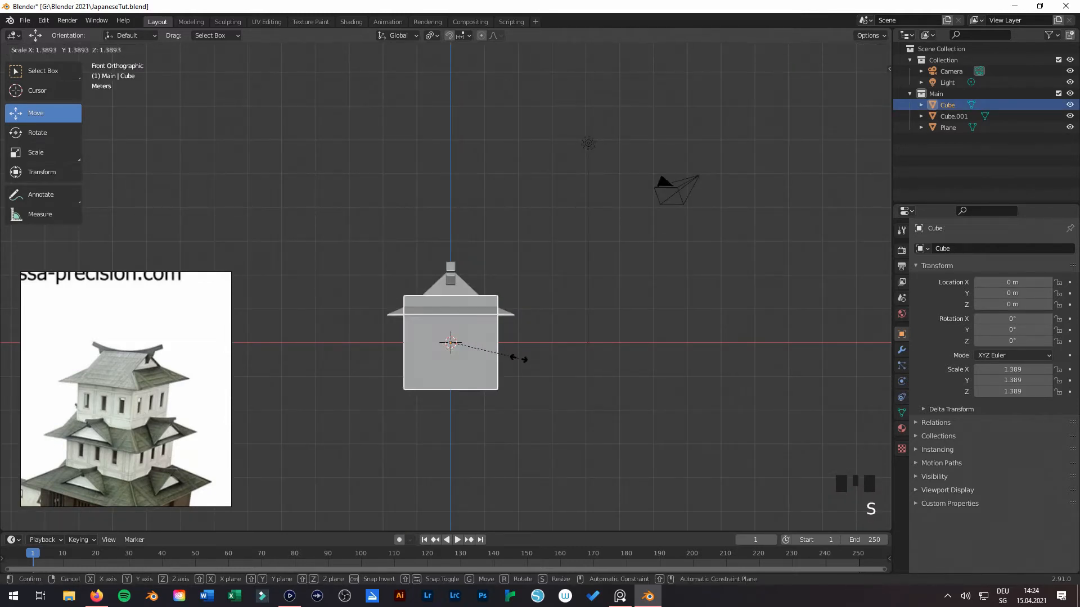
{"action": "left_click", "coordinate": [520, 358]}
{"action": "left_click_drag", "start_coordinate": [455, 304], "coordinate": [452, 326], "text": "ctrl"}
{"action": "left_click", "coordinate": [454, 318]}
{"action": "middle_click_drag", "start_coordinate": [456, 330], "coordinate": [333, 406]}
Step: Shorten the cube body by raising its bottom face along Z, leaving the body deselected in Object Mode
{"action": "key", "text": "Tab"}
{"action": "left_click", "coordinate": [96, 50]}
{"action": "left_click", "coordinate": [405, 379]}
{"action": "left_click_drag", "start_coordinate": [455, 377], "coordinate": [456, 337]}
{"action": "mouse_move", "coordinate": [457, 337]}
{"action": "middle_mouse_down"}
{"action": "mouse_move", "coordinate": [571, 376]}
{"action": "mouse_move", "coordinate": [459, 331]}
{"action": "middle_mouse_up"}
{"action": "key", "text": "Tab"}
{"action": "left_click", "coordinate": [547, 435]}
Step: Adjust the cube body's selected face slightly downward along Z and save the file
{"action": "scroll", "coordinate": [284, 420], "scroll_direction": "down", "scroll_amount": 2}
{"action": "key", "text": "Tab"}
{"action": "left_click_drag", "start_coordinate": [453, 308], "coordinate": [452, 326]}
{"action": "key", "text": "Tab"}
{"action": "middle_click_drag", "start_coordinate": [528, 356], "coordinate": [528, 388]}
{"action": "key", "text": "ctrl+s"}
{"action": "middle_click_drag", "start_coordinate": [495, 298], "coordinate": [485, 280], "text": "shift"}
{"action": "scroll", "coordinate": [485, 280], "scroll_direction": "down", "scroll_amount": 1}
{"action": "middle_click_drag", "start_coordinate": [449, 229], "coordinate": [467, 250]}
{"action": "middle_click_drag", "start_coordinate": [448, 366], "coordinate": [461, 364]}
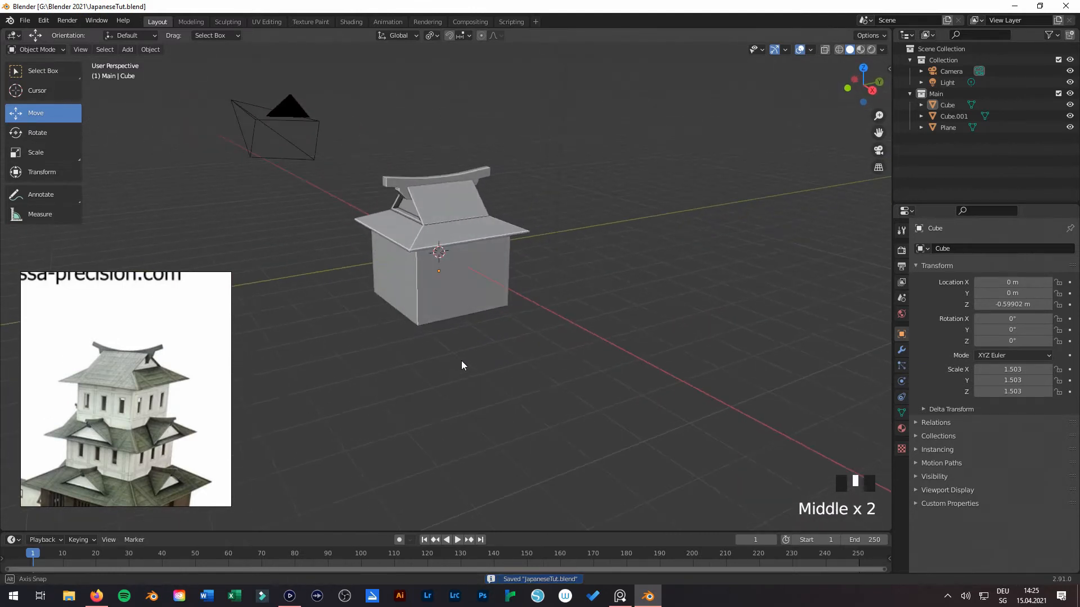
Step: Add a plane for the lower roof, scaled uniformly to 3.615 and lowered to Z -1.4976 m
{"action": "left_click", "coordinate": [127, 49]}
{"action": "mouse_move", "coordinate": [192, 63]}
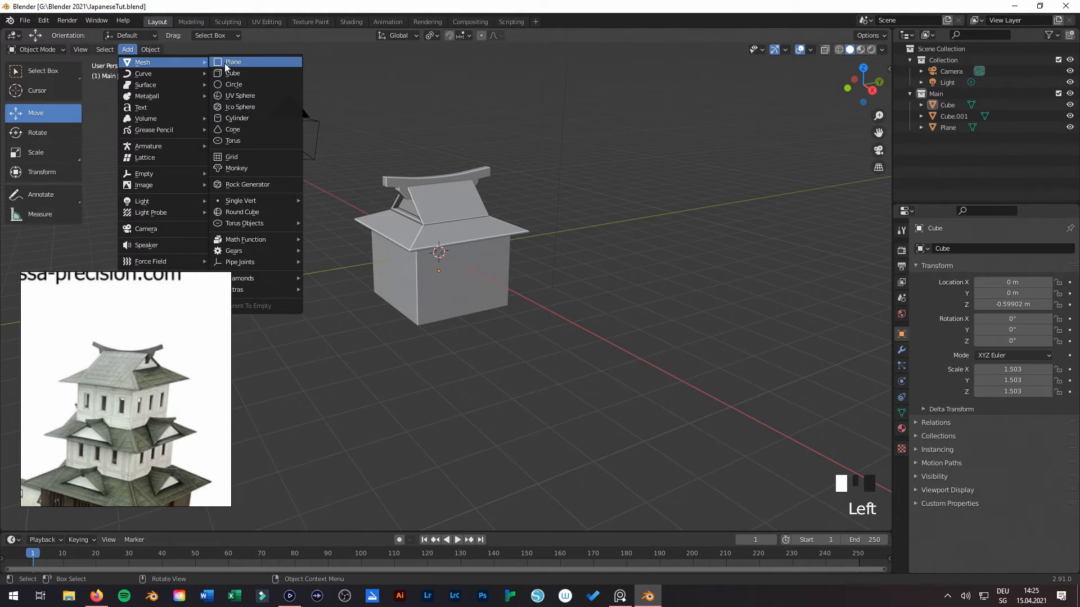
{"action": "left_click", "coordinate": [233, 63]}
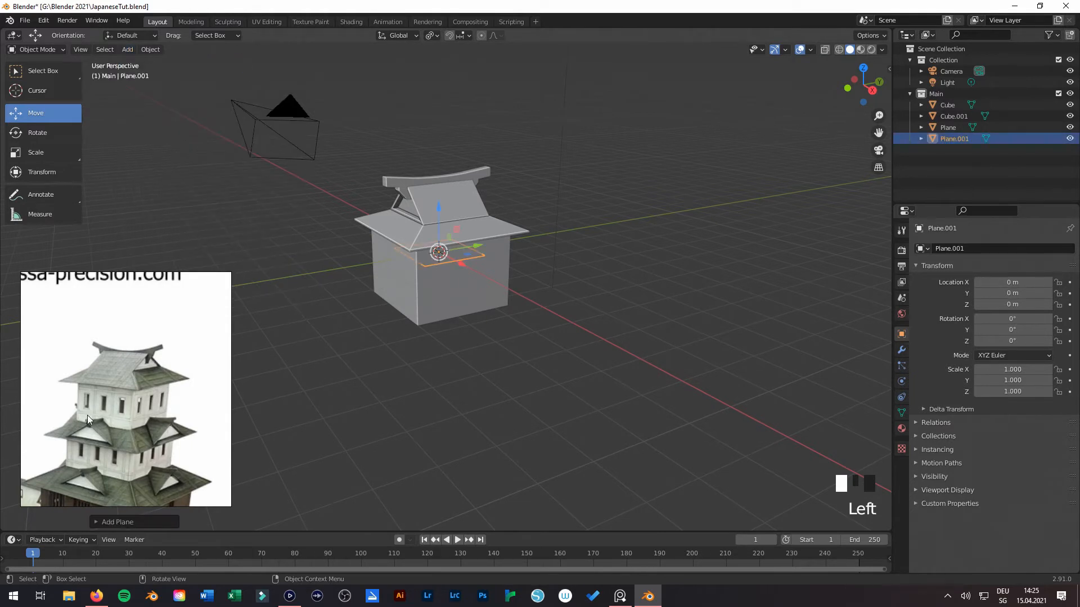
{"action": "key", "text": "KP_1"}
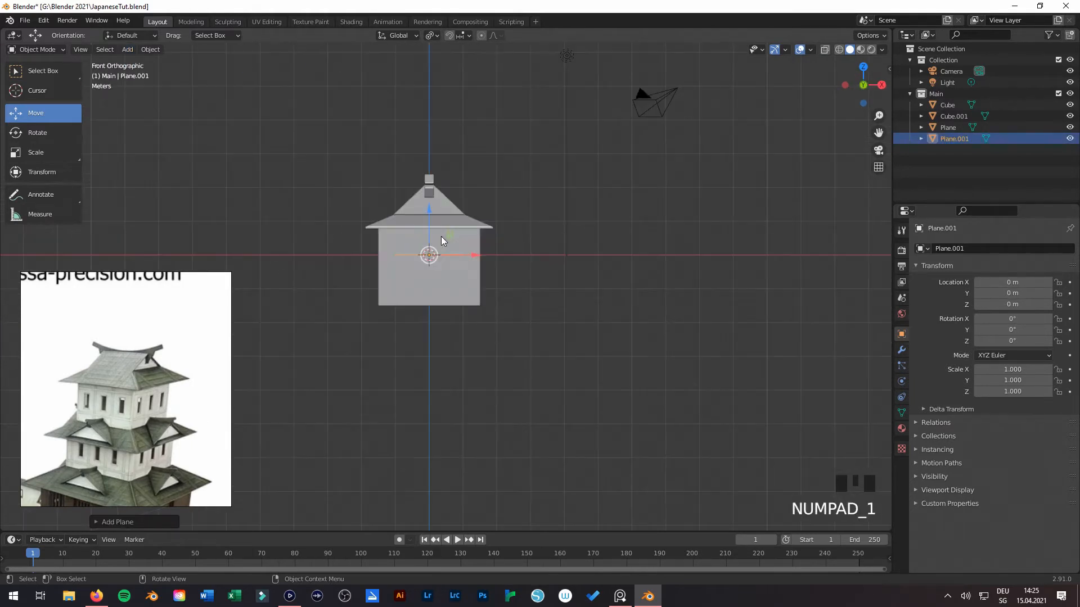
{"action": "key", "text": "s"}
{"action": "left_click", "coordinate": [527, 250]}
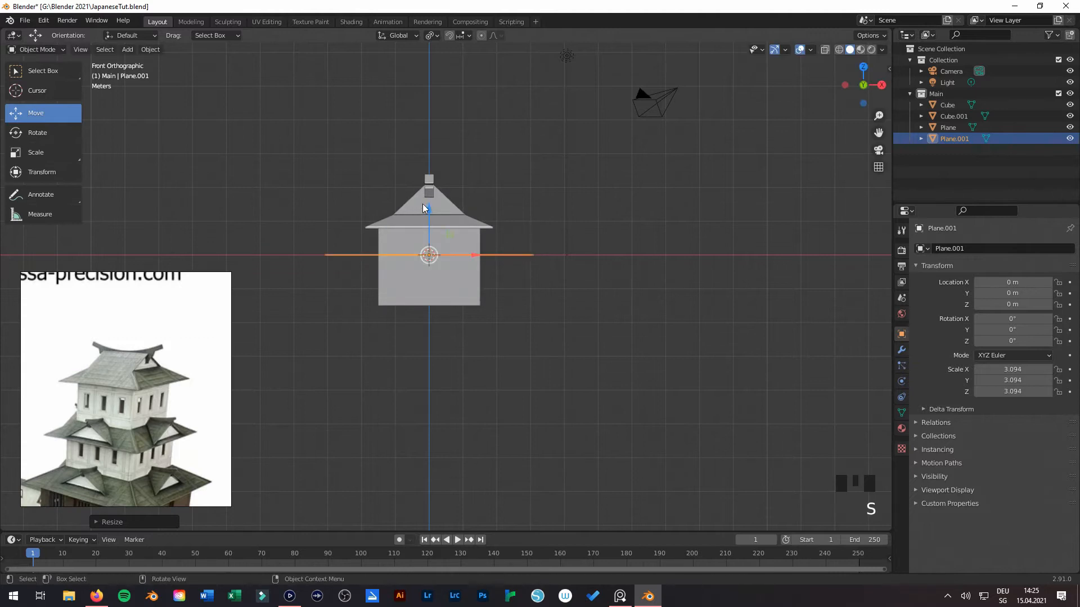
{"action": "left_click_drag", "start_coordinate": [430, 209], "coordinate": [443, 261], "text": "ctrl"}
{"action": "middle_click_drag", "start_coordinate": [443, 261], "coordinate": [523, 364]}
{"action": "key", "text": "s"}
{"action": "left_click", "coordinate": [571, 388]}
Step: Extrude the plane upward and scale its top face to about 0.43 to form a sloping skirt roof around the body
{"action": "key", "text": "Tab"}
{"action": "scroll", "coordinate": [550, 347], "scroll_direction": "up", "scroll_amount": 2}
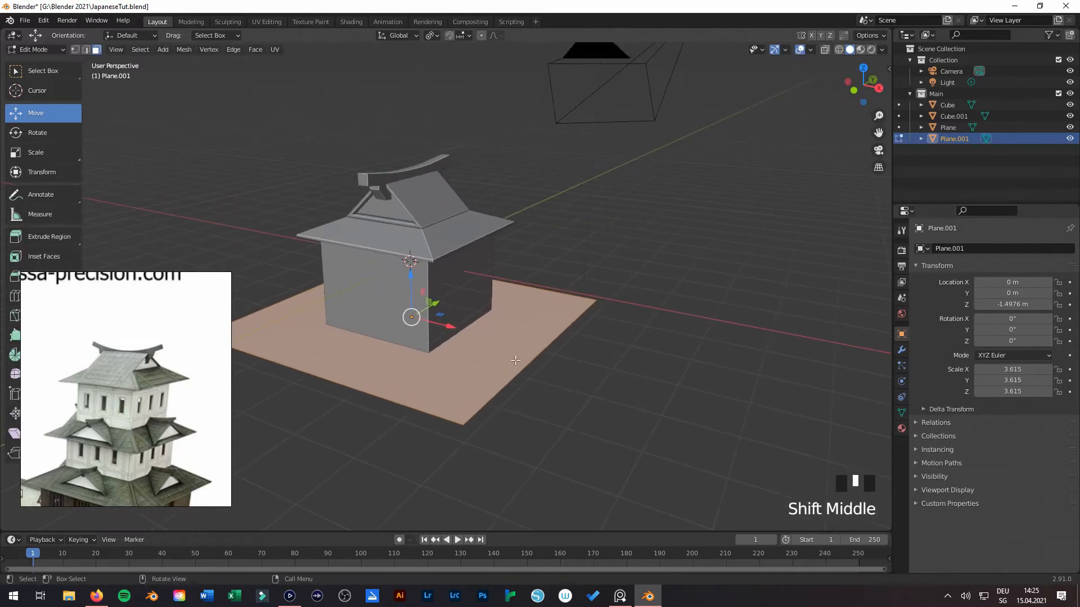
{"action": "left_click", "coordinate": [261, 135]}
{"action": "key", "text": "e"}
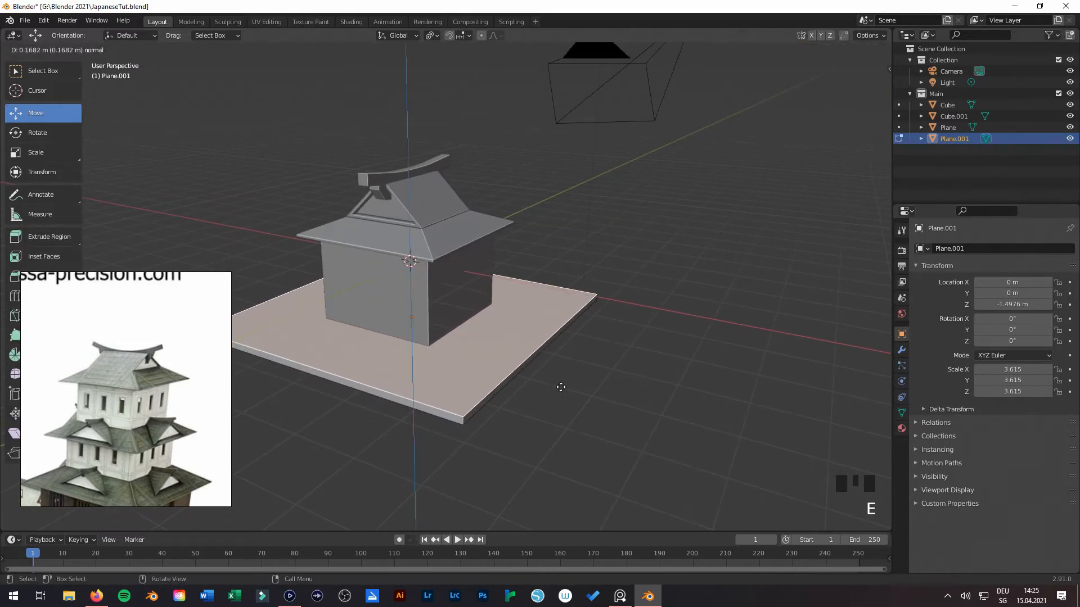
{"action": "left_click", "coordinate": [593, 410]}
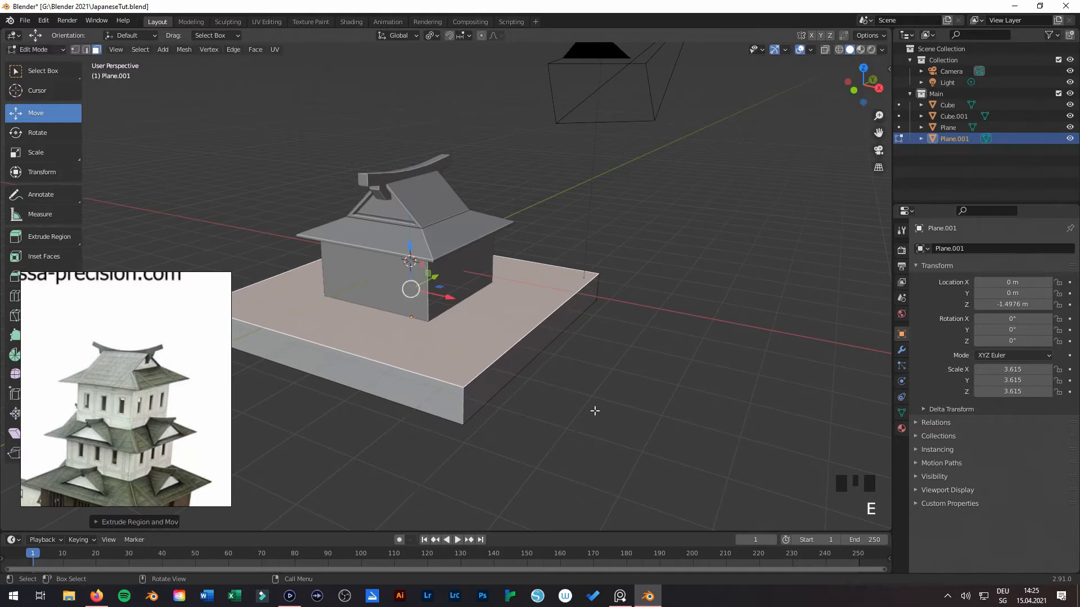
{"action": "key", "text": "s"}
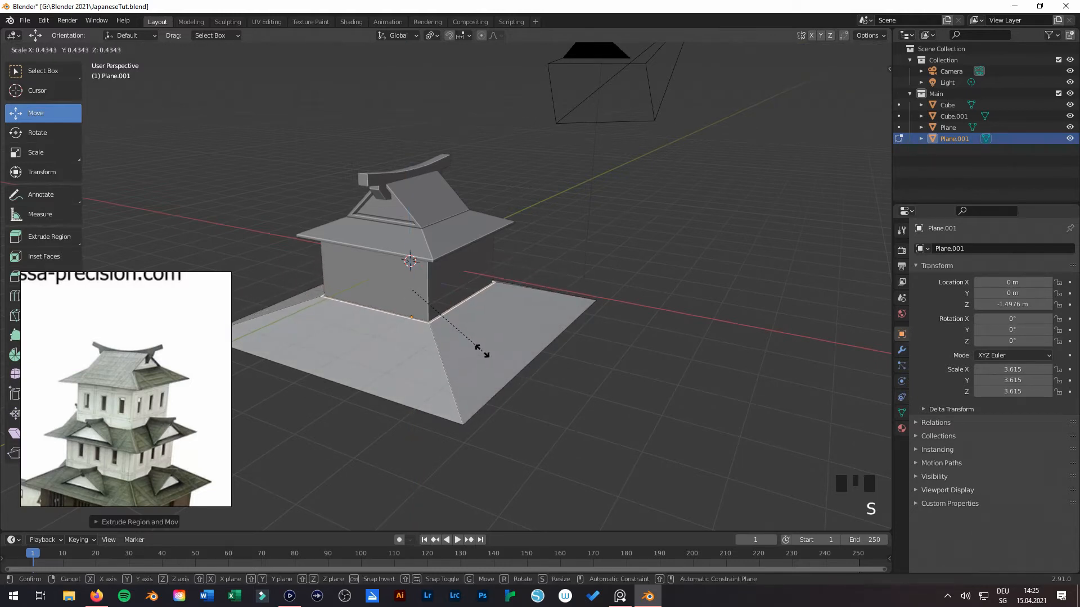
{"action": "left_click", "coordinate": [481, 348]}
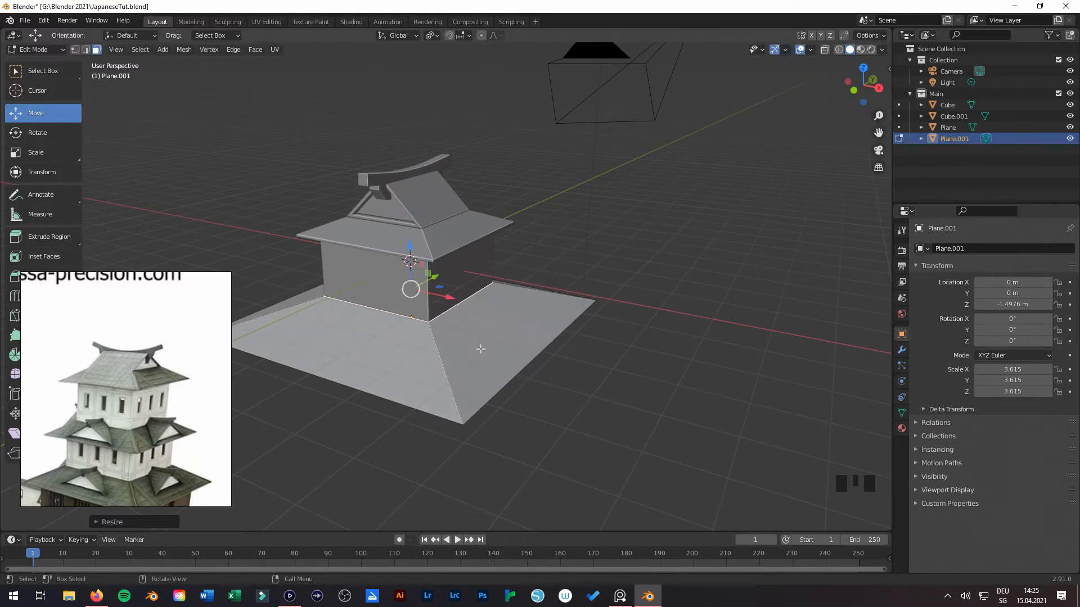
Step: Select the whole lower roof mesh, move it down along Z and rescale it
{"action": "middle_click_drag", "start_coordinate": [480, 349], "coordinate": [548, 317], "text": "shift"}
{"action": "key", "text": "a"}
{"action": "left_click_drag", "start_coordinate": [479, 239], "coordinate": [484, 293]}
{"action": "middle_click_drag", "start_coordinate": [483, 293], "coordinate": [547, 292]}
{"action": "left_click", "coordinate": [547, 291]}
{"action": "key", "text": "s"}
{"action": "left_click", "coordinate": [601, 342]}
Step: Lower the skirt roof slightly and rescale it so its upper edge fits the base of the body walls
{"action": "middle_click_drag", "start_coordinate": [600, 342], "coordinate": [496, 451]}
{"action": "scroll", "coordinate": [112, 454], "scroll_direction": "up", "scroll_amount": 4}
{"action": "middle_click_drag", "start_coordinate": [119, 450], "coordinate": [130, 445]}
{"action": "scroll", "coordinate": [130, 444], "scroll_direction": "down", "scroll_amount": 2}
{"action": "scroll", "coordinate": [508, 386], "scroll_direction": "down", "scroll_amount": 3}
{"action": "middle_click_drag", "start_coordinate": [508, 385], "coordinate": [506, 346]}
{"action": "left_click_drag", "start_coordinate": [464, 260], "coordinate": [466, 271]}
{"action": "key", "text": "s"}
{"action": "left_click", "coordinate": [554, 308]}
{"action": "middle_click_drag", "start_coordinate": [554, 308], "coordinate": [571, 386]}
{"action": "key", "text": "Tab"}
{"action": "left_click", "coordinate": [567, 374]}
{"action": "scroll", "coordinate": [545, 359], "scroll_direction": "up", "scroll_amount": 2}
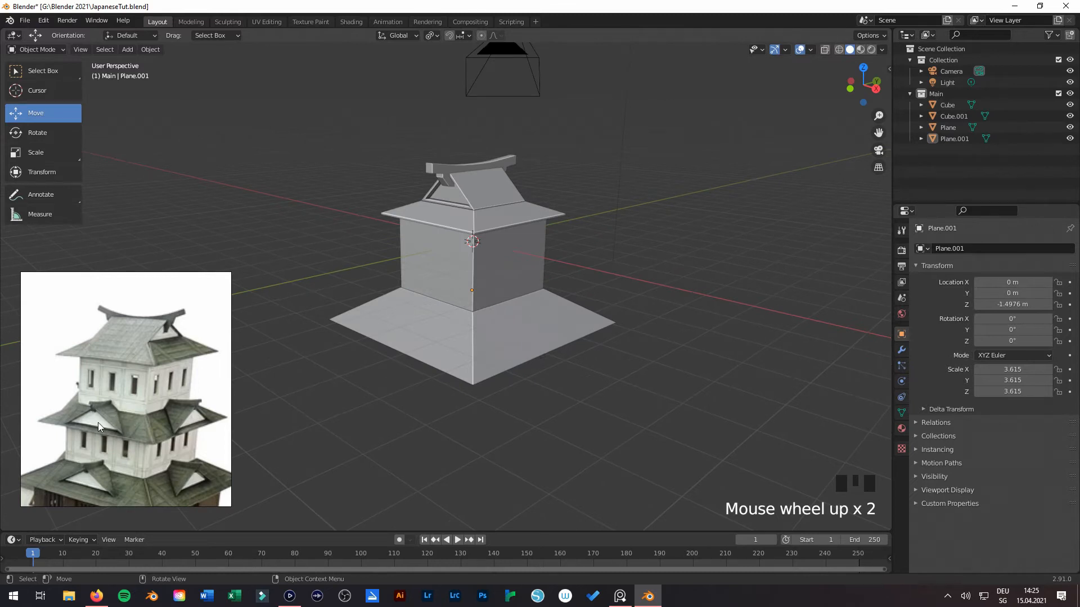
Step: Add a cube for a dormer, scaled to 0.680 and placed on the lower roof at Y -2.3462 m, Z -1.8006 m
{"action": "middle_click_drag", "start_coordinate": [487, 358], "coordinate": [164, 106]}
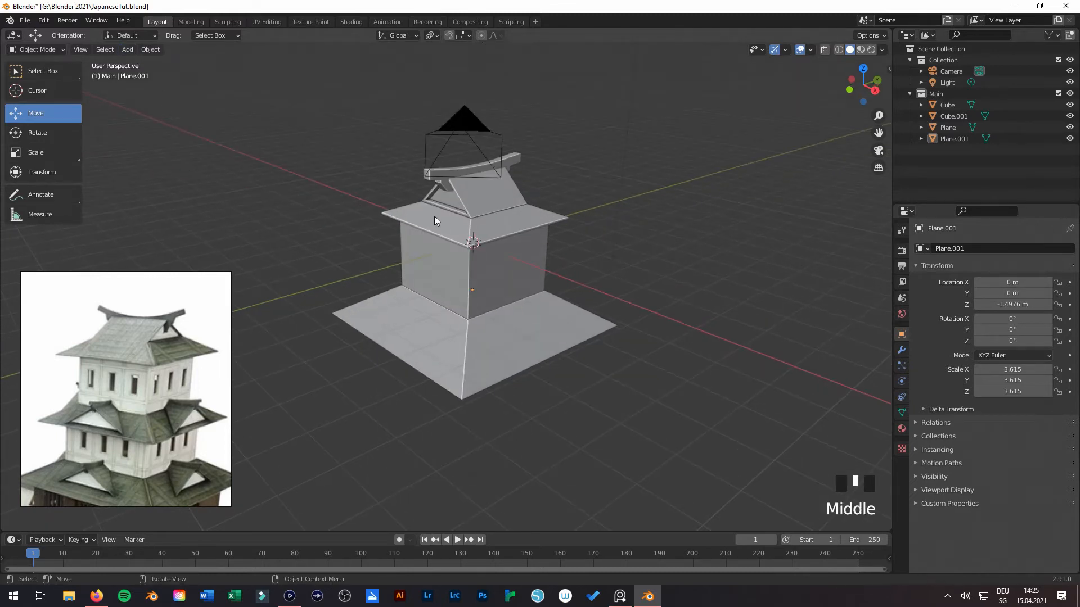
{"action": "left_click", "coordinate": [137, 53]}
{"action": "mouse_move", "coordinate": [143, 62]}
{"action": "left_click", "coordinate": [236, 74]}
{"action": "key", "text": "KP_3"}
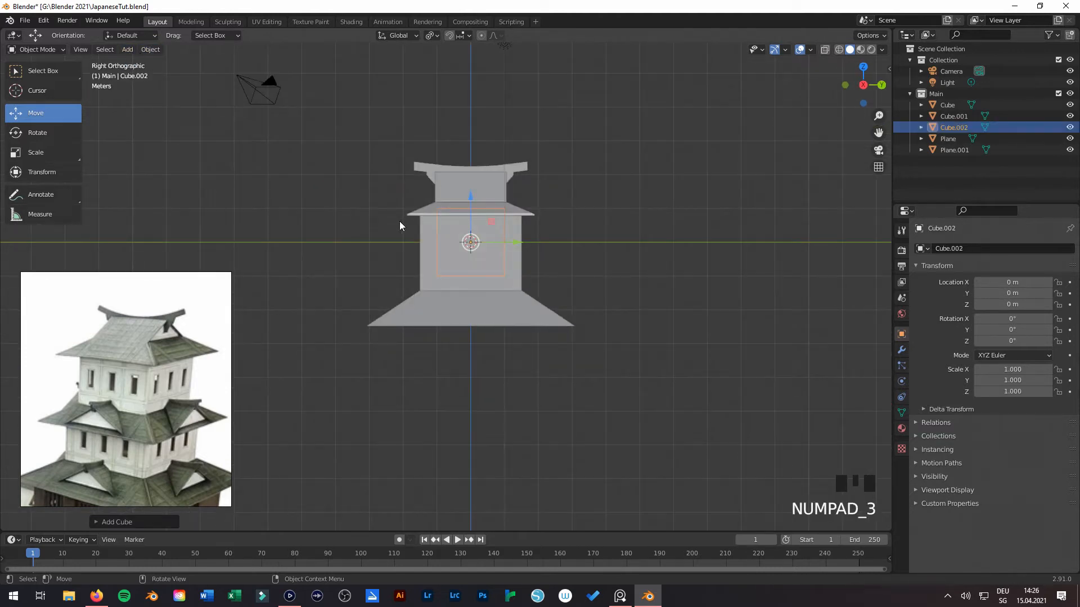
{"action": "left_click_drag", "start_coordinate": [471, 199], "coordinate": [475, 249], "text": "ctrl"}
{"action": "key", "text": "s"}
{"action": "left_click", "coordinate": [524, 317]}
{"action": "left_click_drag", "start_coordinate": [514, 292], "coordinate": [424, 298], "text": "ctrl"}
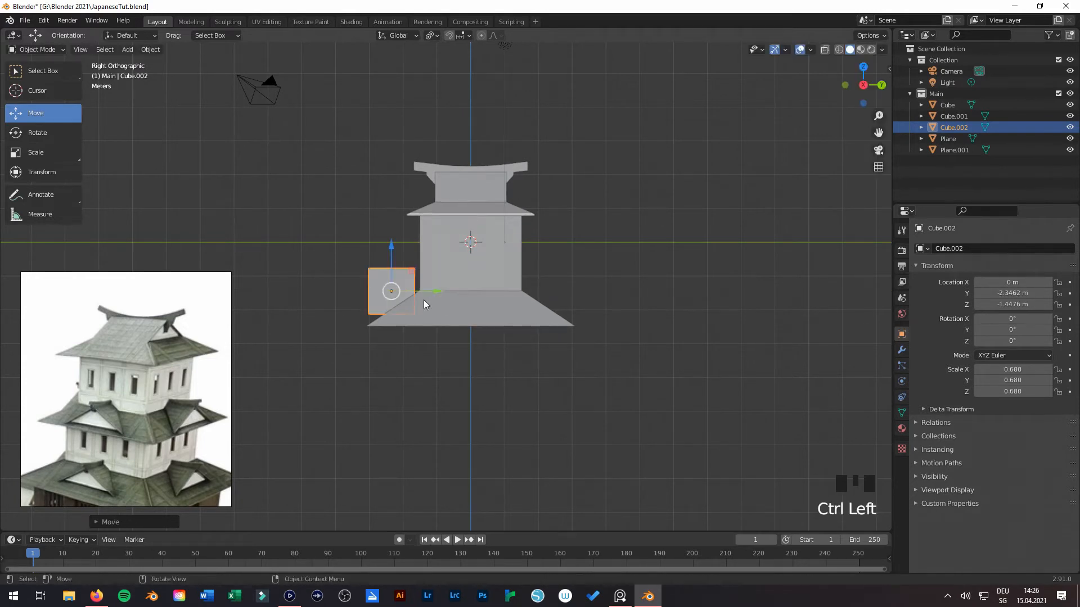
{"action": "middle_click_drag", "start_coordinate": [424, 298], "coordinate": [415, 276]}
{"action": "left_click_drag", "start_coordinate": [411, 264], "coordinate": [411, 283]}
Step: Move the dormer cube's faces so it reaches back to the body wall and its front is flush with the eave
{"action": "mouse_move", "coordinate": [411, 284]}
{"action": "middle_mouse_down"}
{"action": "mouse_move", "coordinate": [355, 286]}
{"action": "mouse_move", "coordinate": [365, 307]}
{"action": "mouse_move", "coordinate": [400, 301]}
{"action": "middle_mouse_up"}
{"action": "key", "text": "Tab"}
{"action": "left_click", "coordinate": [403, 298]}
{"action": "left_click_drag", "start_coordinate": [400, 301], "coordinate": [441, 313]}
{"action": "middle_click_drag", "start_coordinate": [441, 313], "coordinate": [545, 315], "text": "shift"}
{"action": "left_click_drag", "start_coordinate": [569, 299], "coordinate": [544, 308]}
{"action": "left_click", "coordinate": [394, 318]}
{"action": "middle_click_drag", "start_coordinate": [394, 318], "coordinate": [427, 338]}
{"action": "left_click", "coordinate": [422, 309]}
{"action": "left_click_drag", "start_coordinate": [437, 307], "coordinate": [416, 310]}
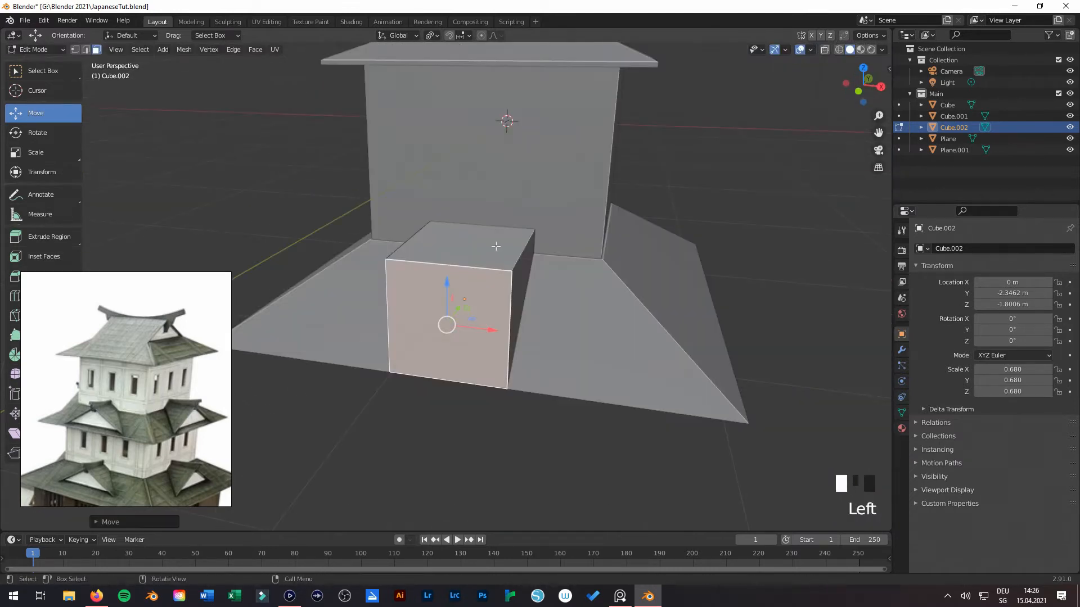
Step: Lower the dormer cube's top face slightly along Z in the front view
{"action": "left_click", "coordinate": [495, 246]}
{"action": "key", "text": "KP_1"}
{"action": "mouse_move", "coordinate": [466, 197]}
{"action": "left_mouse_down"}
{"action": "mouse_move", "coordinate": [465, 238]}
{"action": "mouse_move", "coordinate": [465, 206]}
{"action": "left_mouse_up"}
{"action": "middle_click_drag", "start_coordinate": [465, 206], "coordinate": [128, 70]}
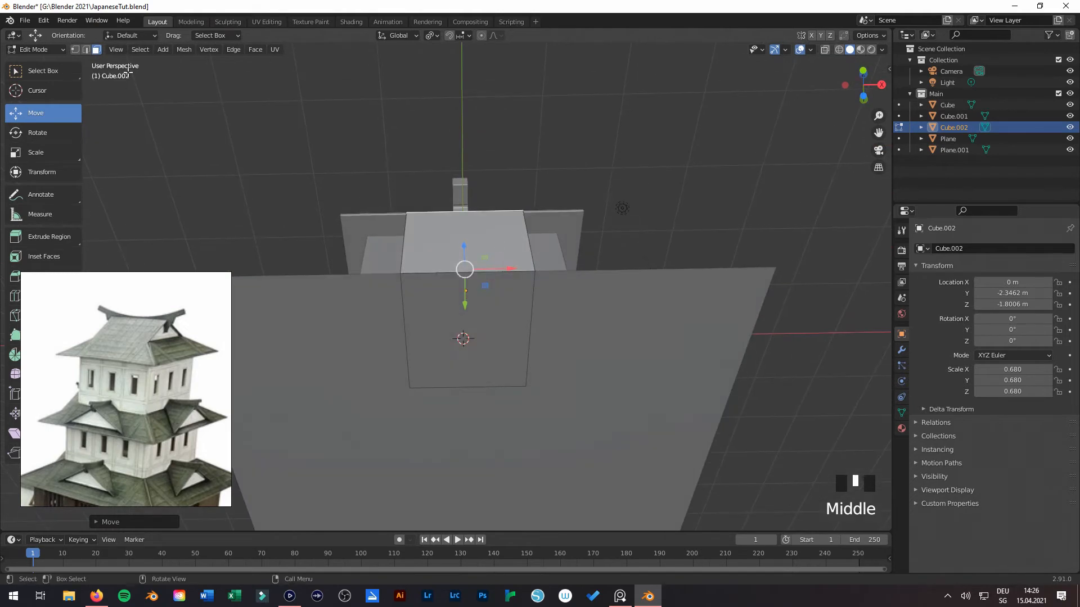
Step: Move the dormer cube's two lower side edges outward along X to widen its base into a trapezoid
{"action": "left_click", "coordinate": [87, 49]}
{"action": "left_click", "coordinate": [402, 332]}
{"action": "left_click_drag", "start_coordinate": [453, 334], "coordinate": [379, 334]}
{"action": "left_click", "coordinate": [530, 332]}
{"action": "left_click_drag", "start_coordinate": [587, 331], "coordinate": [655, 332]}
{"action": "key", "text": "KP_1"}
{"action": "scroll", "coordinate": [660, 342], "scroll_direction": "up", "scroll_amount": 3}
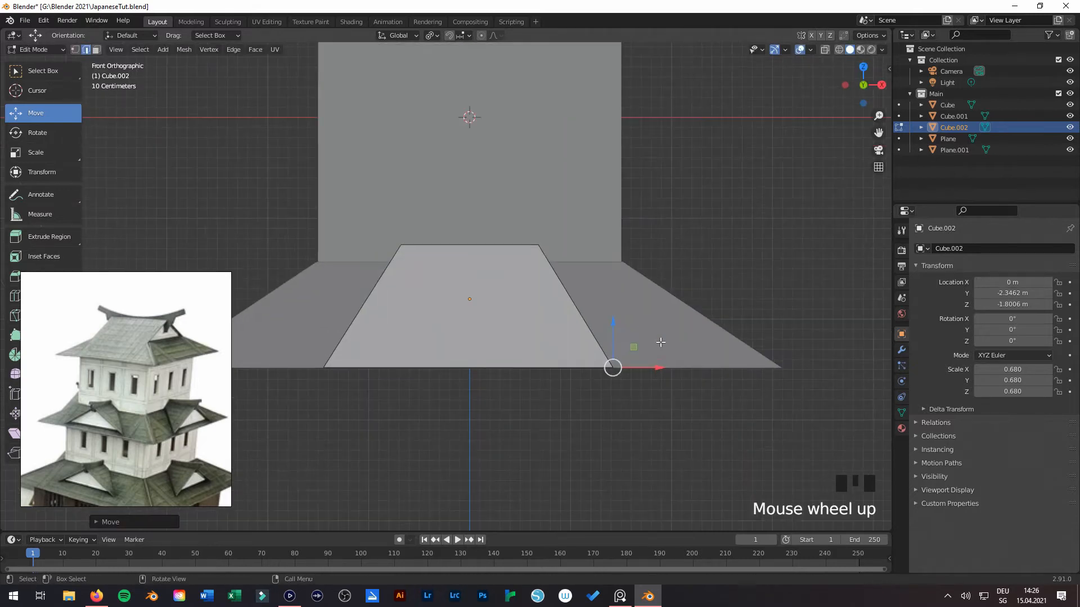
{"action": "left_click_drag", "start_coordinate": [648, 370], "coordinate": [654, 369]}
{"action": "middle_click_drag", "start_coordinate": [654, 369], "coordinate": [562, 338]}
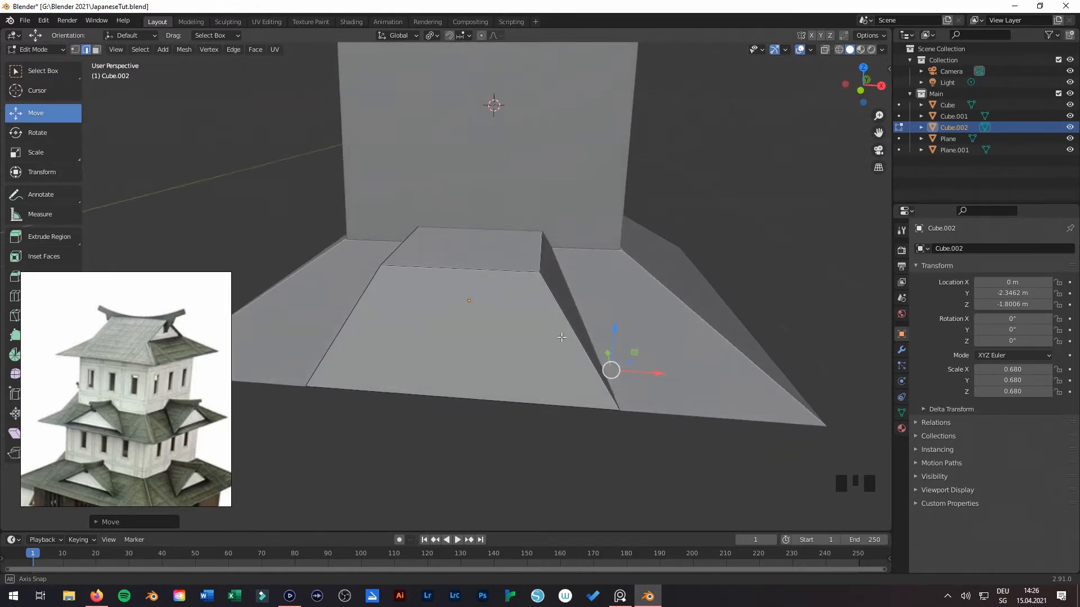
Step: Move the dormer's two upper side edges inward along X toward its centre line
{"action": "scroll", "coordinate": [112, 85], "scroll_direction": "down", "scroll_amount": 2}
{"action": "middle_click_drag", "start_coordinate": [438, 258], "coordinate": [433, 267]}
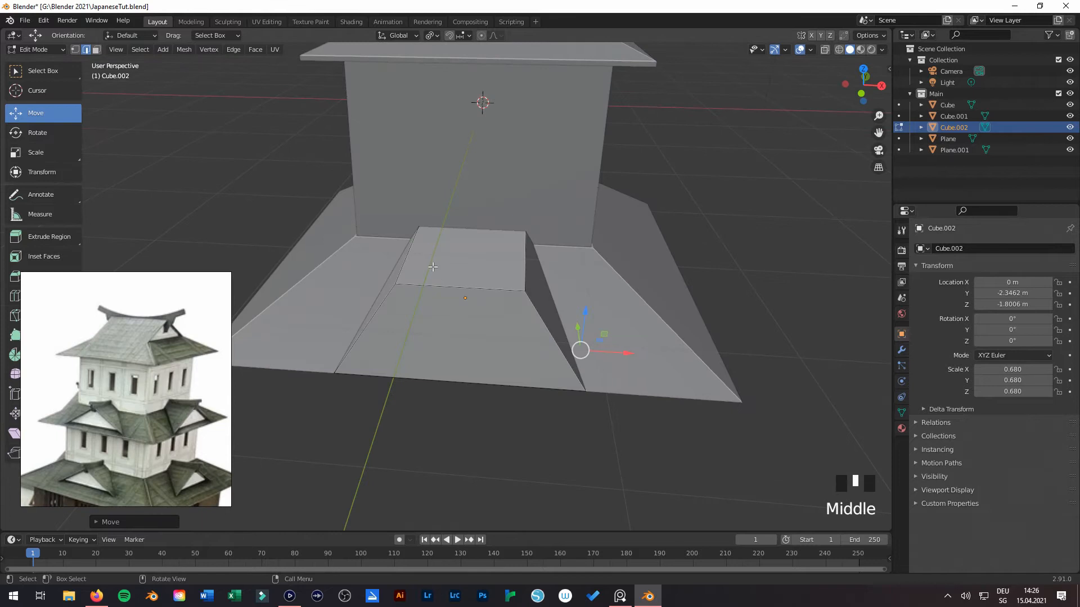
{"action": "left_click", "coordinate": [446, 248]}
{"action": "key", "text": "KP_7"}
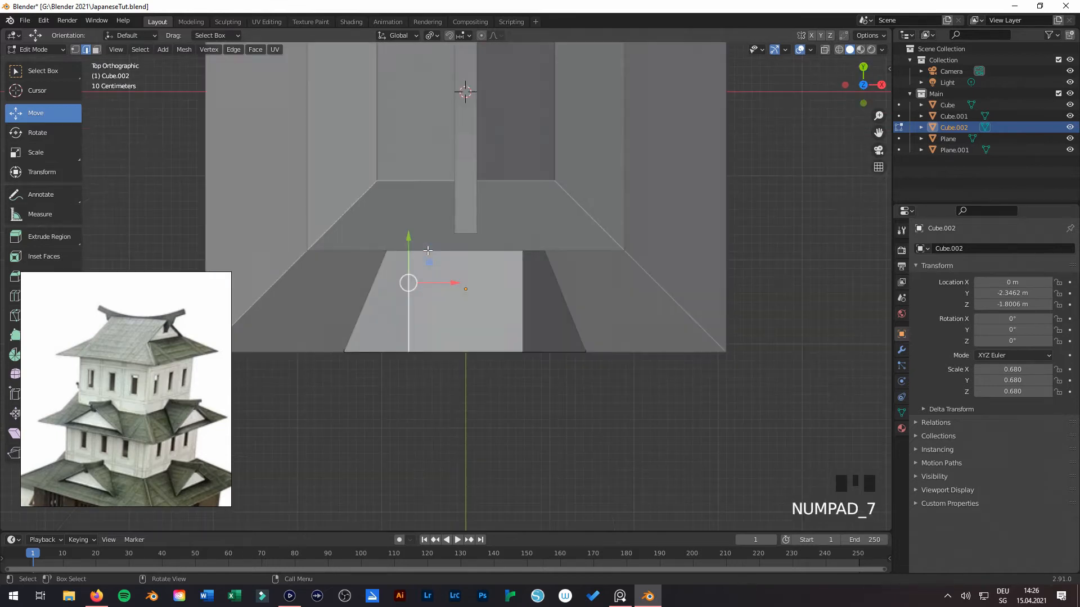
{"action": "scroll", "coordinate": [585, 235], "scroll_direction": "up", "scroll_amount": 3}
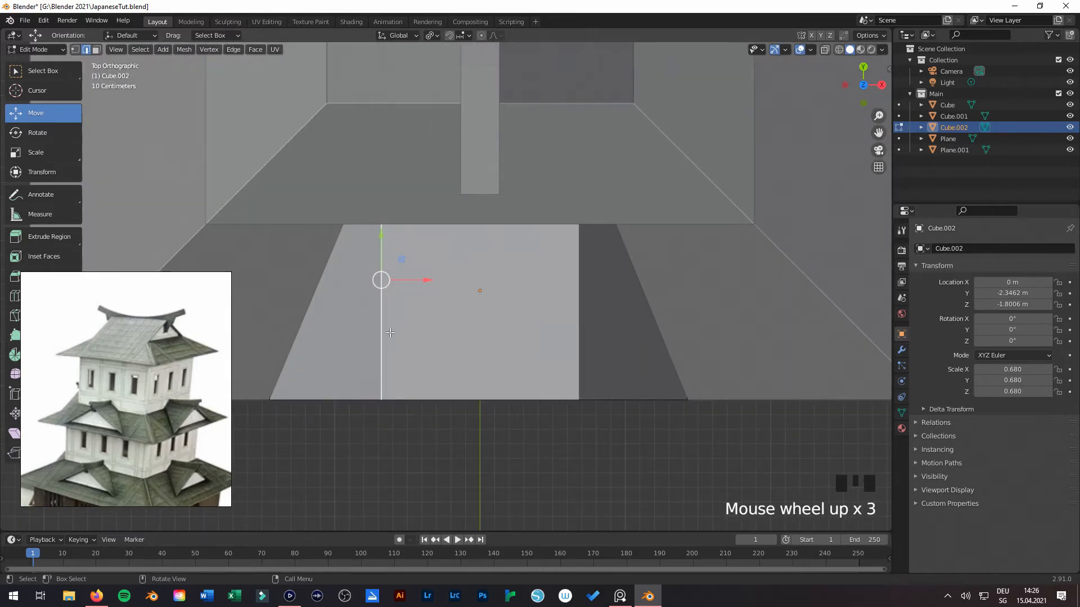
{"action": "left_click_drag", "start_coordinate": [422, 283], "coordinate": [494, 294]}
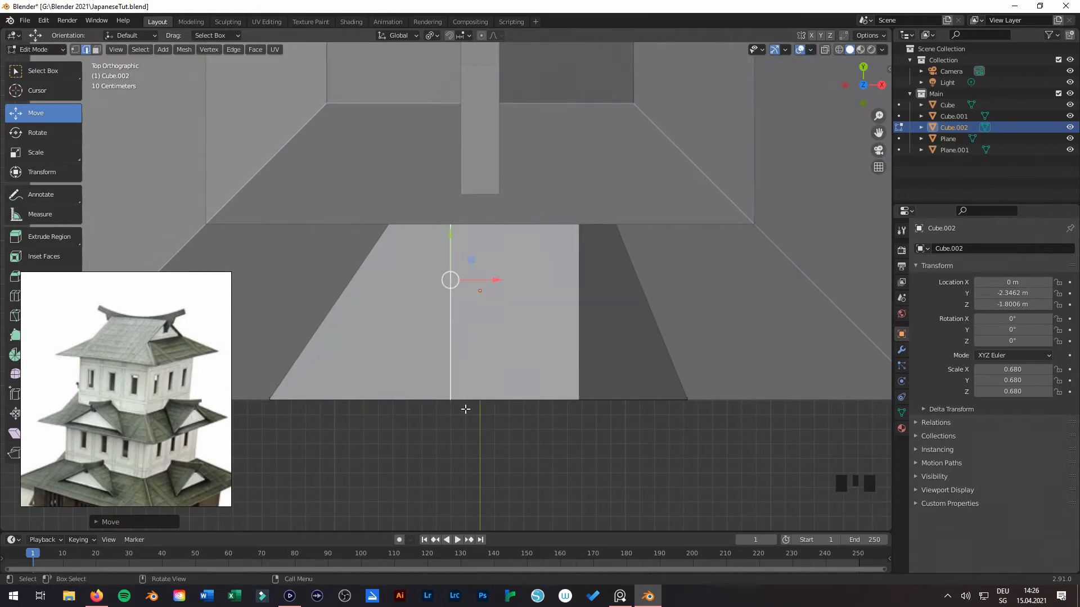
{"action": "left_click", "coordinate": [611, 359]}
{"action": "left_click_drag", "start_coordinate": [622, 284], "coordinate": [546, 288]}
{"action": "mouse_move", "coordinate": [546, 288]}
{"action": "middle_mouse_down"}
{"action": "mouse_move", "coordinate": [556, 304]}
{"action": "mouse_move", "coordinate": [559, 282]}
{"action": "middle_mouse_up"}
Step: Bring one upper dormer edge closer to the other along X, leaving a narrow ridge, and return to Object Mode
{"action": "key", "text": "KP_1"}
{"action": "key", "text": "KP_7"}
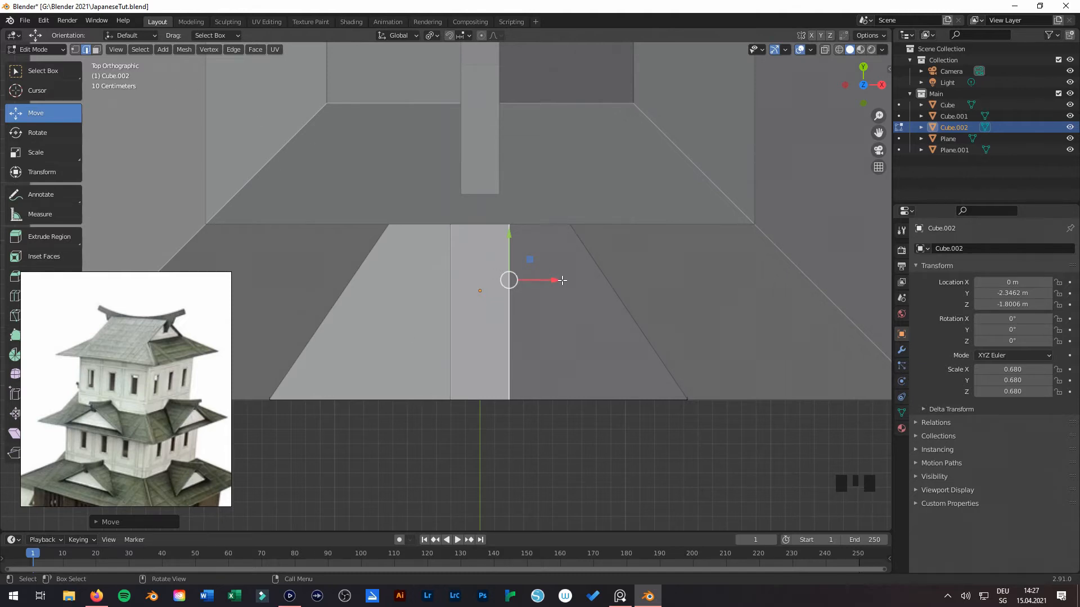
{"action": "left_click_drag", "start_coordinate": [556, 279], "coordinate": [518, 282]}
{"action": "left_click", "coordinate": [450, 280]}
{"action": "middle_click_drag", "start_coordinate": [559, 452], "coordinate": [492, 319]}
{"action": "scroll", "coordinate": [447, 438], "scroll_direction": "down", "scroll_amount": 1}
{"action": "key", "text": "Tab"}
{"action": "left_click", "coordinate": [447, 438]}
{"action": "middle_click_drag", "start_coordinate": [481, 399], "coordinate": [537, 325]}
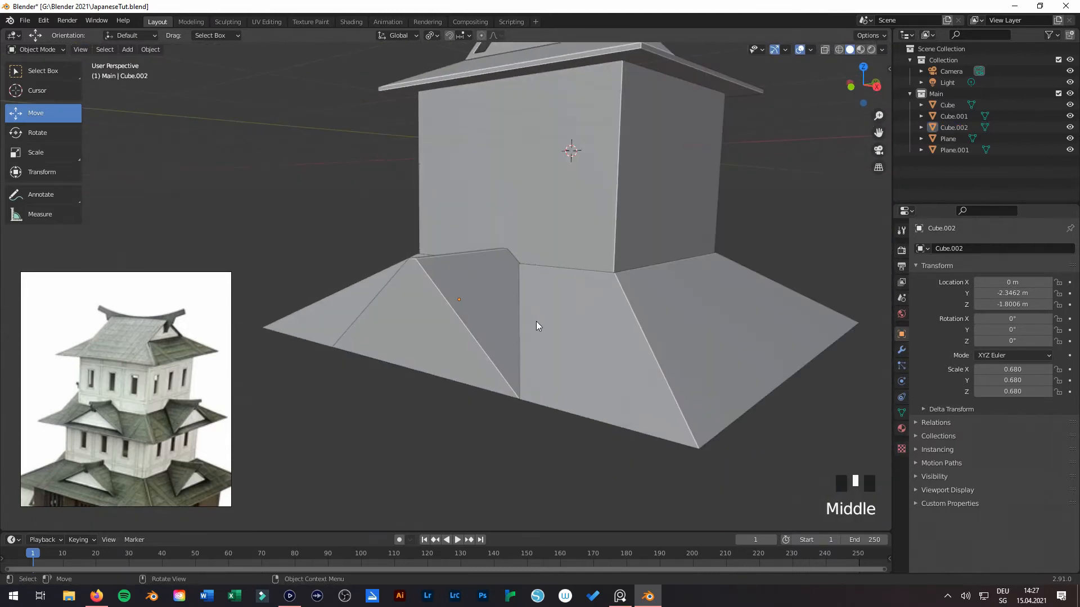
Step: Raise the dormer's narrow ridge face slightly along Z and save the file
{"action": "key", "text": "Tab"}
{"action": "middle_click_drag", "start_coordinate": [469, 277], "coordinate": [393, 253]}
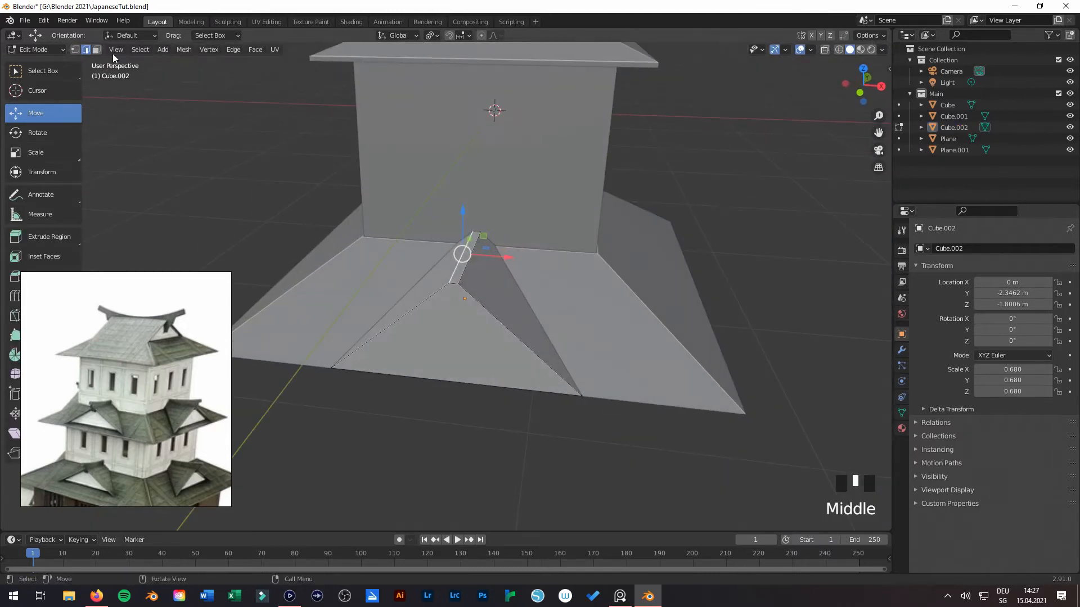
{"action": "left_click", "coordinate": [469, 242]}
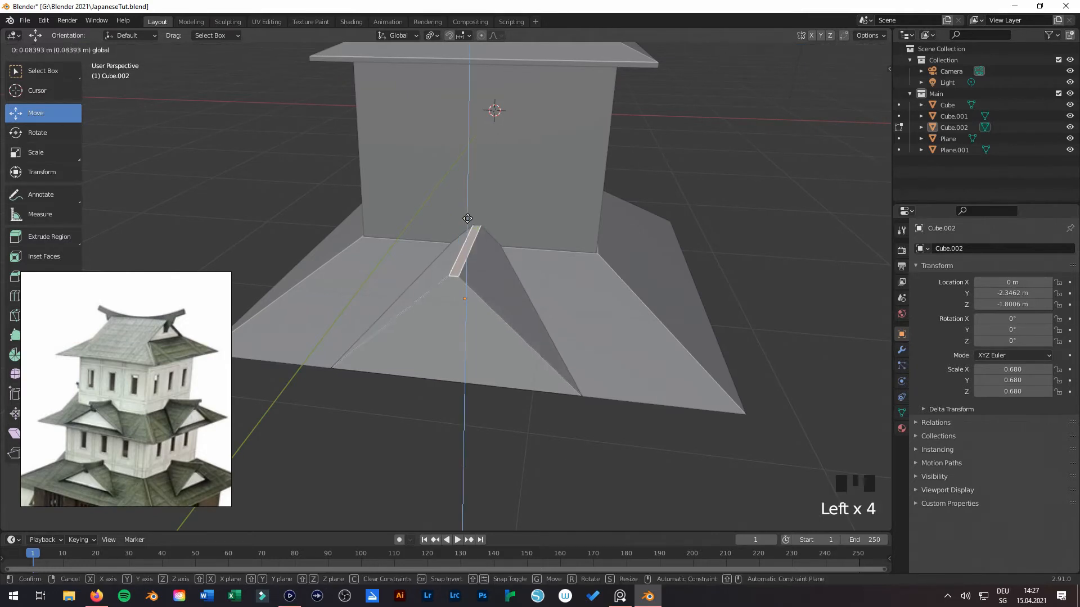
{"action": "key", "text": "Tab"}
{"action": "mouse_move", "coordinate": [481, 416]}
{"action": "middle_mouse_down"}
{"action": "mouse_move", "coordinate": [550, 377]}
{"action": "mouse_move", "coordinate": [475, 423]}
{"action": "middle_mouse_up"}
{"action": "scroll", "coordinate": [482, 378], "scroll_direction": "down", "scroll_amount": 5}
{"action": "middle_click_drag", "start_coordinate": [482, 378], "coordinate": [469, 306]}
{"action": "key", "text": "ctrl+s"}
Step: Inset the dormer's triangular front face by scaling an in-place extrusion to about 0.79, and extrude it inward as a recess
{"action": "scroll", "coordinate": [509, 365], "scroll_direction": "up", "scroll_amount": 4}
{"action": "key", "text": "Tab"}
{"action": "left_click", "coordinate": [444, 354]}
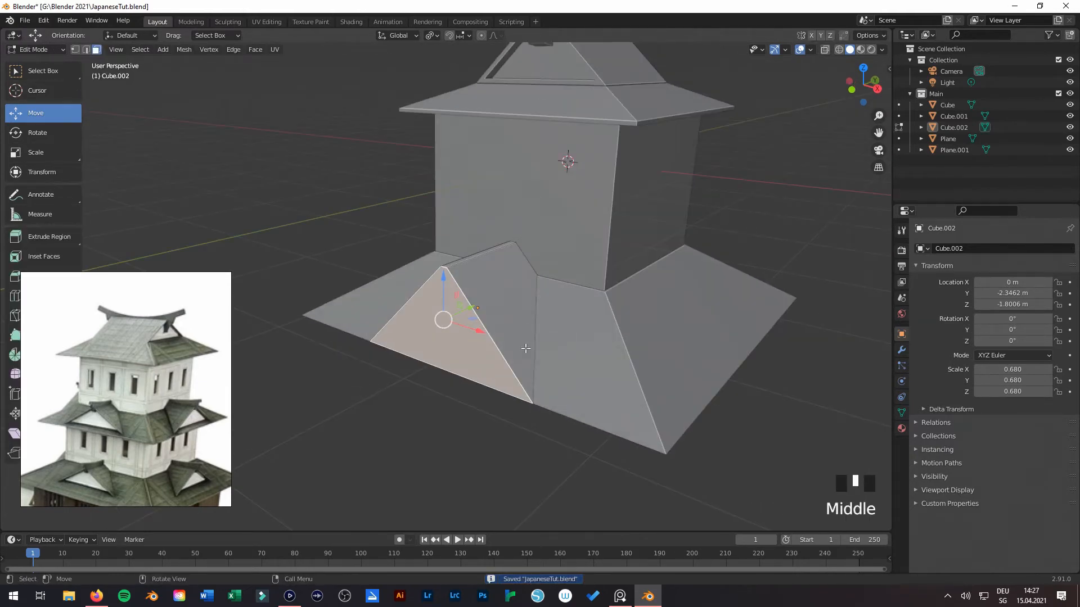
{"action": "key", "text": "e"}
{"action": "right_click", "coordinate": [523, 410]}
{"action": "key", "text": "s"}
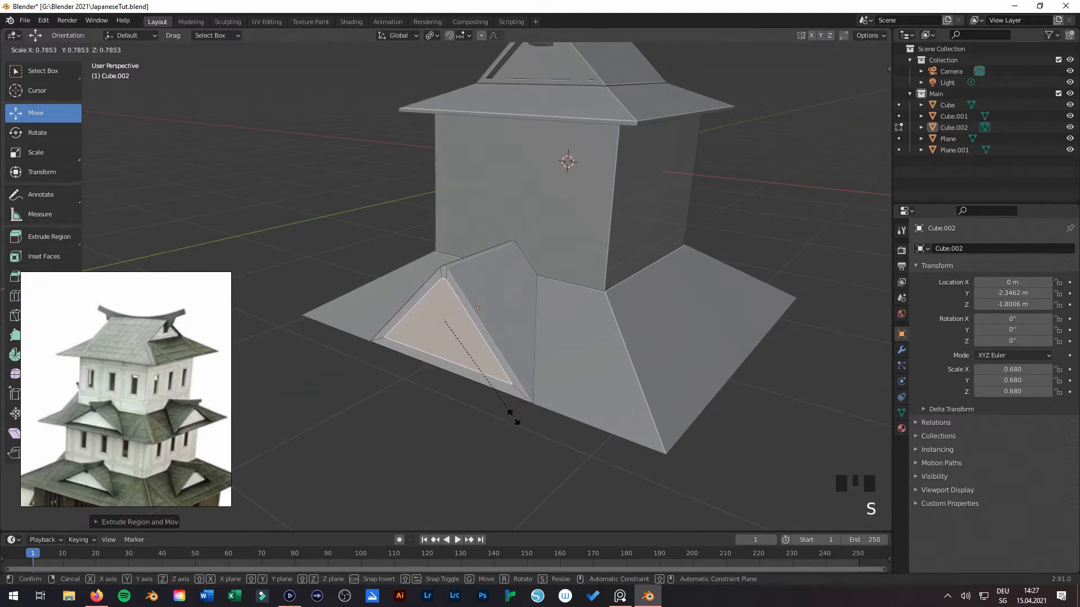
{"action": "left_click", "coordinate": [512, 414]}
{"action": "key", "text": "e"}
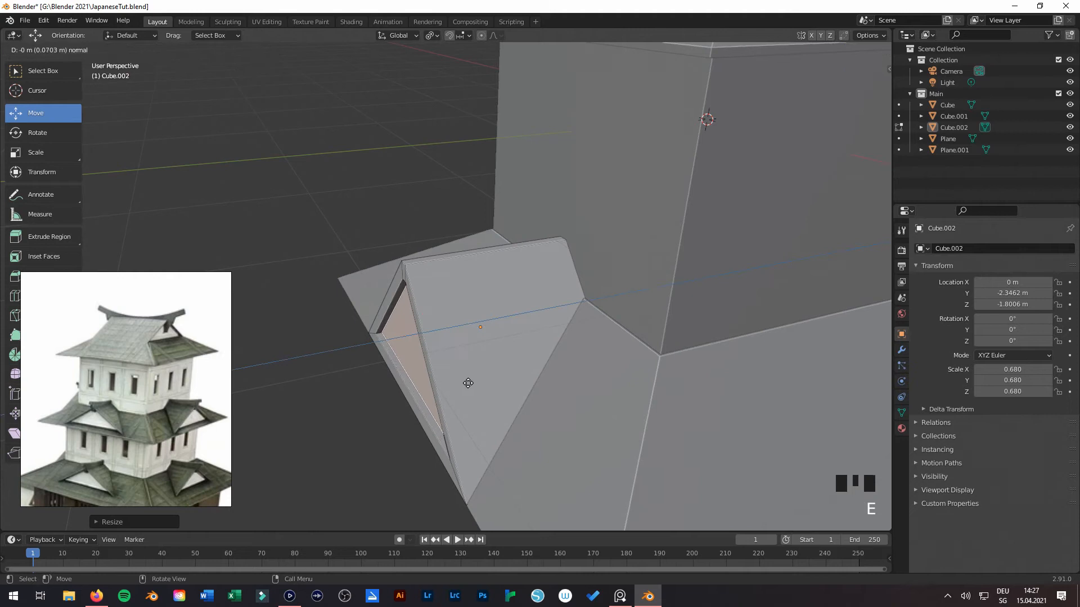
{"action": "left_click", "coordinate": [477, 381]}
{"action": "key", "text": "Tab"}
Step: Duplicate the curved ridge ornament and place the copy over the dormer ridge at Y -2.2725 m, Z -0.79664 m
{"action": "middle_click_drag", "start_coordinate": [438, 188], "coordinate": [492, 473]}
{"action": "scroll", "coordinate": [530, 422], "scroll_direction": "down", "scroll_amount": 2}
{"action": "middle_click_drag", "start_coordinate": [530, 421], "coordinate": [516, 438]}
{"action": "middle_click_drag", "start_coordinate": [583, 180], "coordinate": [611, 99]}
{"action": "left_click", "coordinate": [613, 101]}
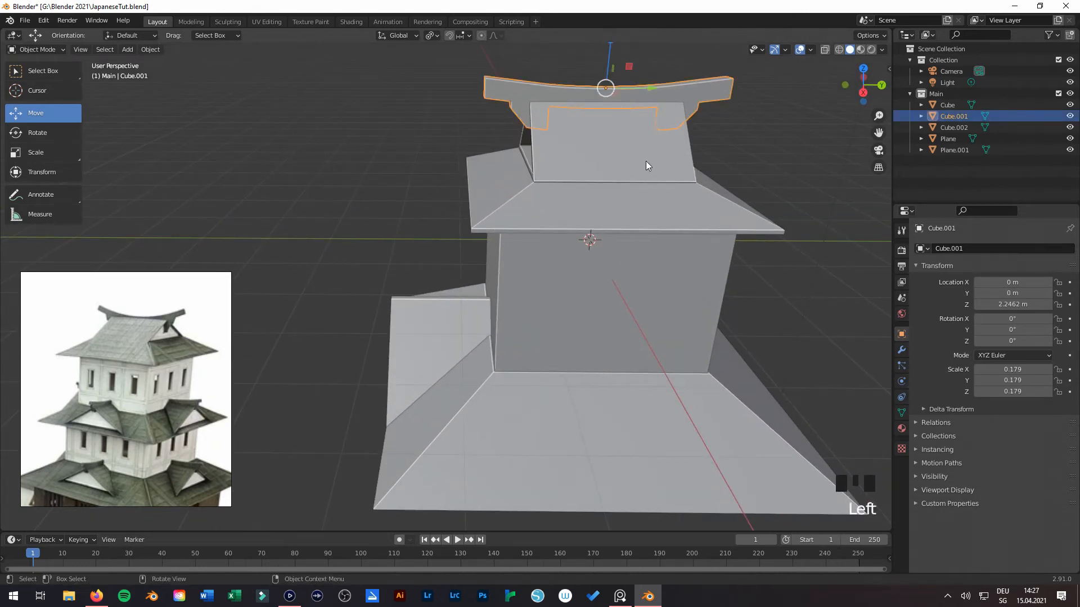
{"action": "key", "text": "KP_3"}
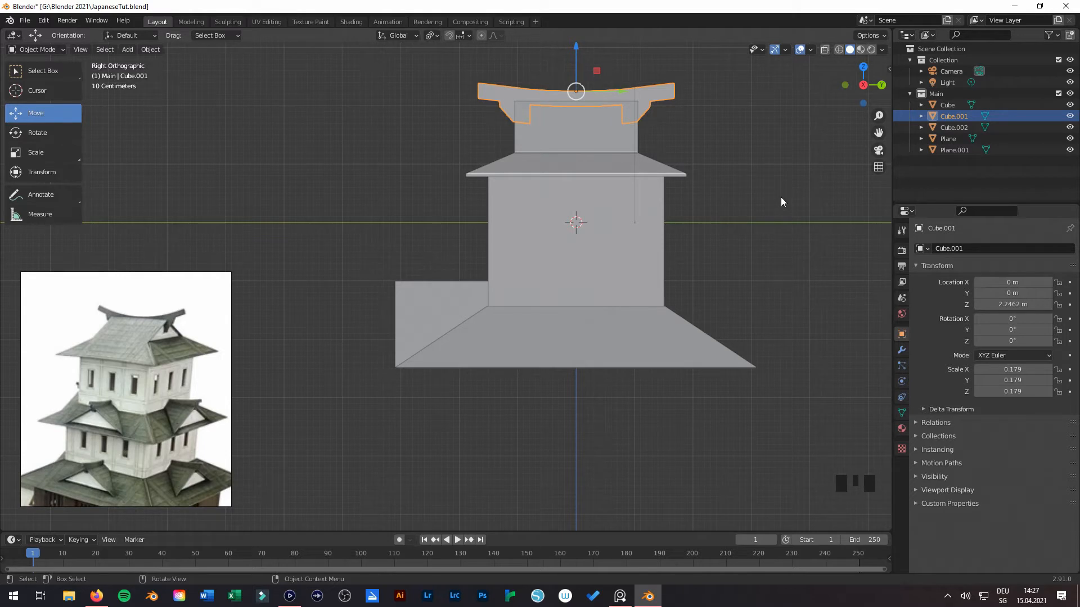
{"action": "key", "text": "shift+d"}
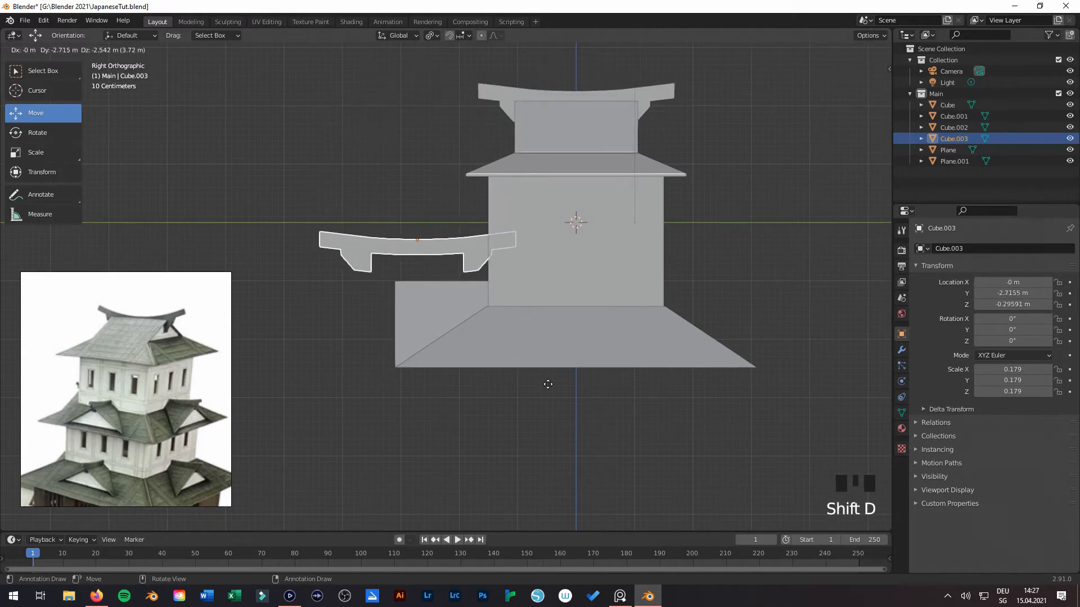
{"action": "left_click", "coordinate": [573, 414]}
{"action": "middle_click_drag", "start_coordinate": [521, 428], "coordinate": [523, 450]}
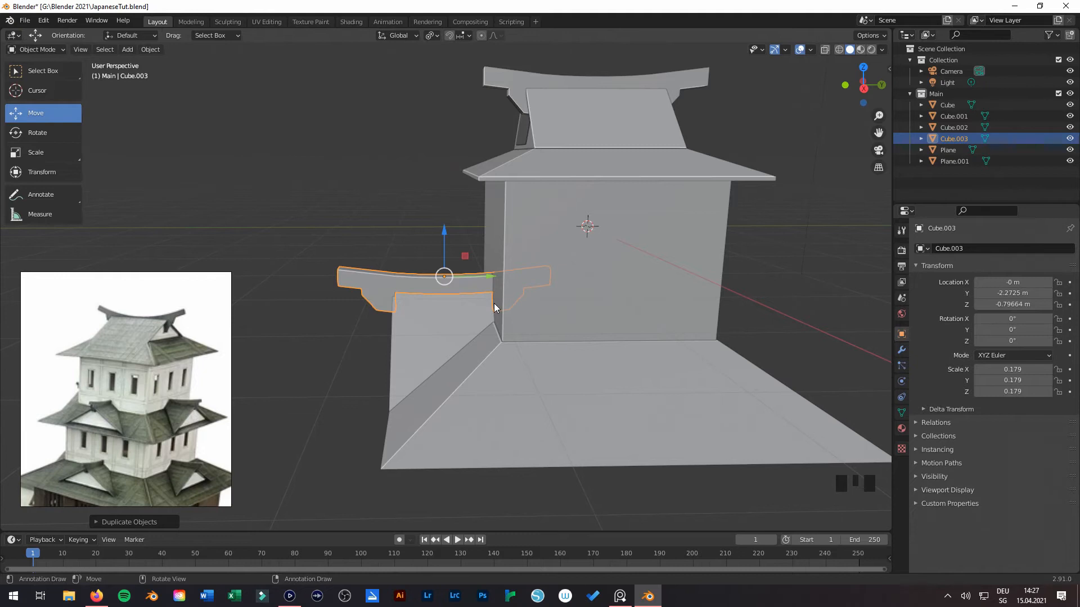
Step: Delete the wall-side end faces of the dormer's ridge ornament, including the bracket that sits inside the tower wall
{"action": "key", "text": "KP_3"}
{"action": "key", "text": "Tab"}
{"action": "scroll", "coordinate": [505, 318], "scroll_direction": "up", "scroll_amount": 2}
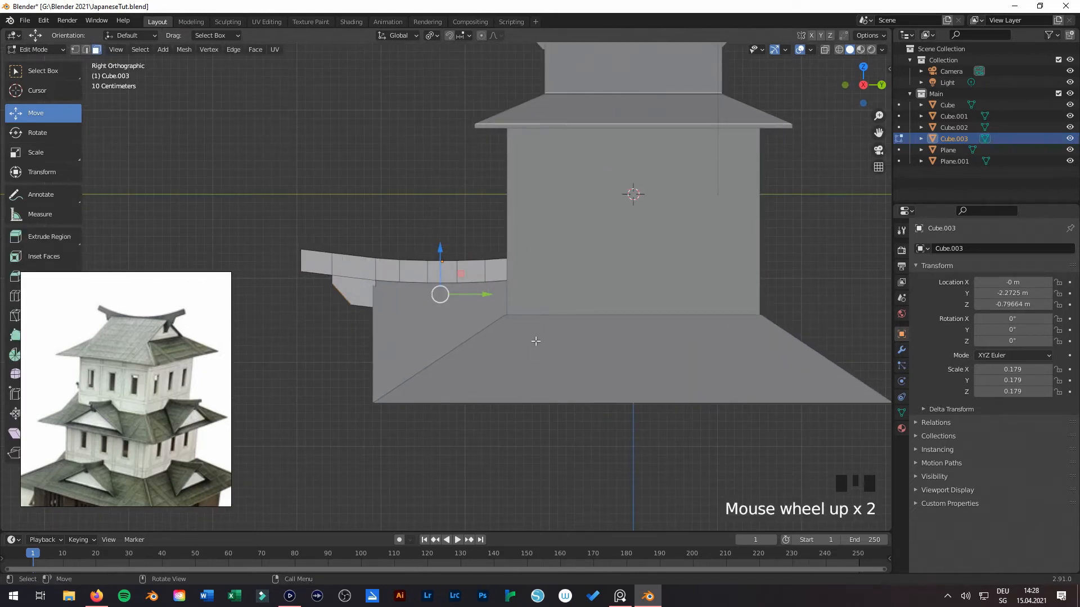
{"action": "key", "text": "z"}
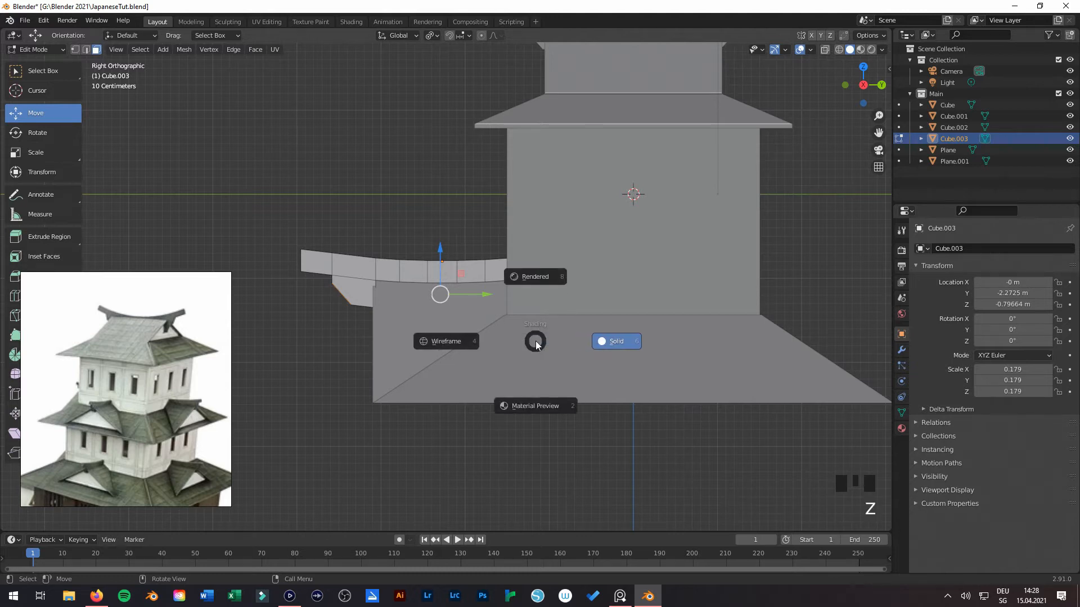
{"action": "left_click", "coordinate": [455, 346]}
{"action": "middle_click_drag", "start_coordinate": [526, 362], "coordinate": [513, 366], "text": "shift"}
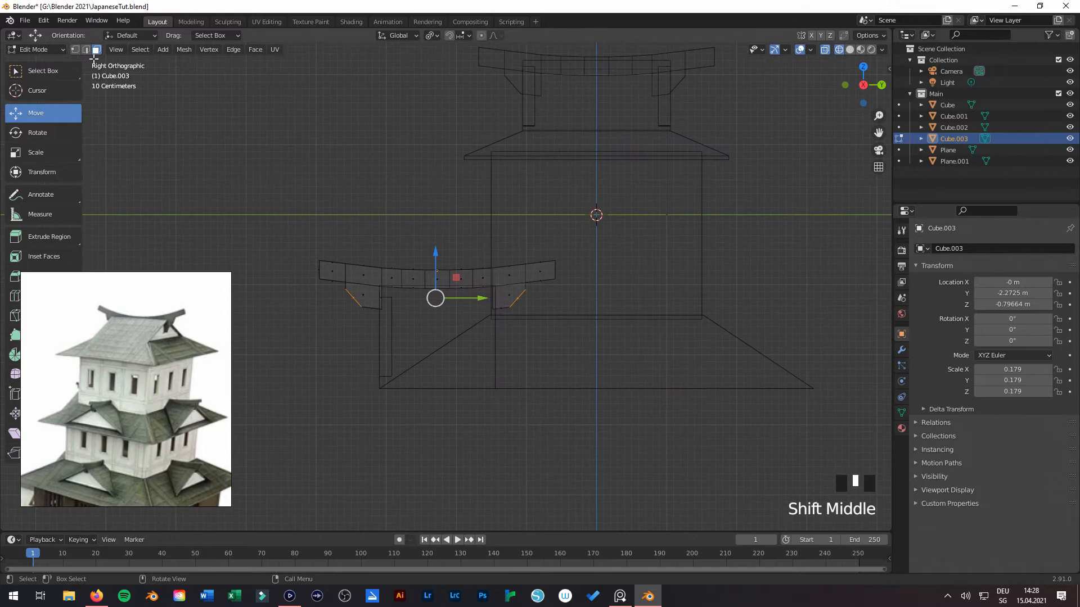
{"action": "left_click", "coordinate": [379, 218]}
{"action": "middle_click_drag", "start_coordinate": [480, 239], "coordinate": [405, 244], "text": "shift"}
{"action": "key", "text": "b"}
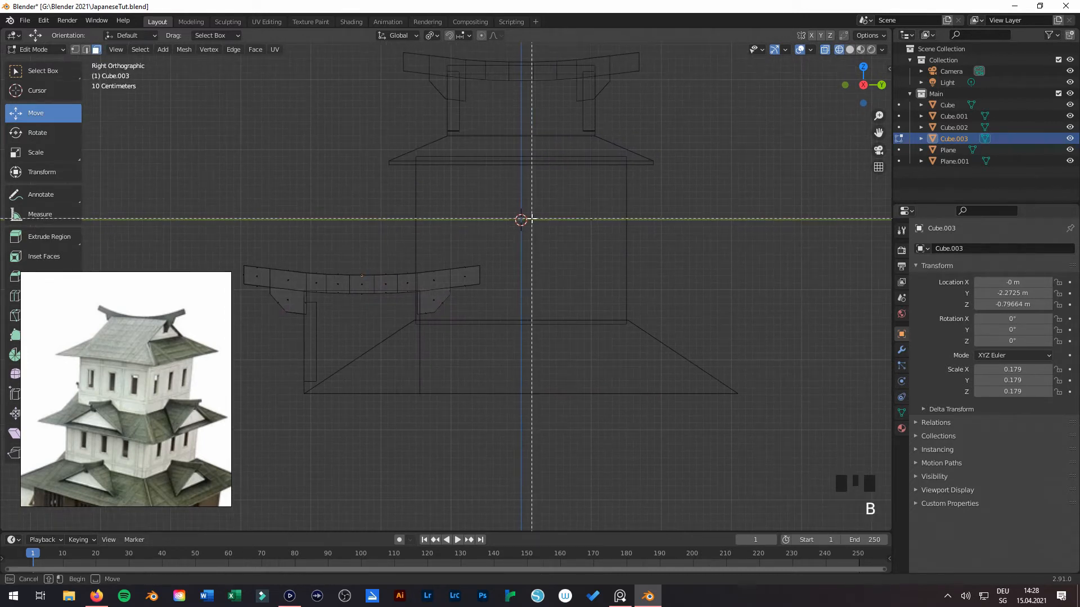
{"action": "left_click_drag", "start_coordinate": [527, 196], "coordinate": [421, 362]}
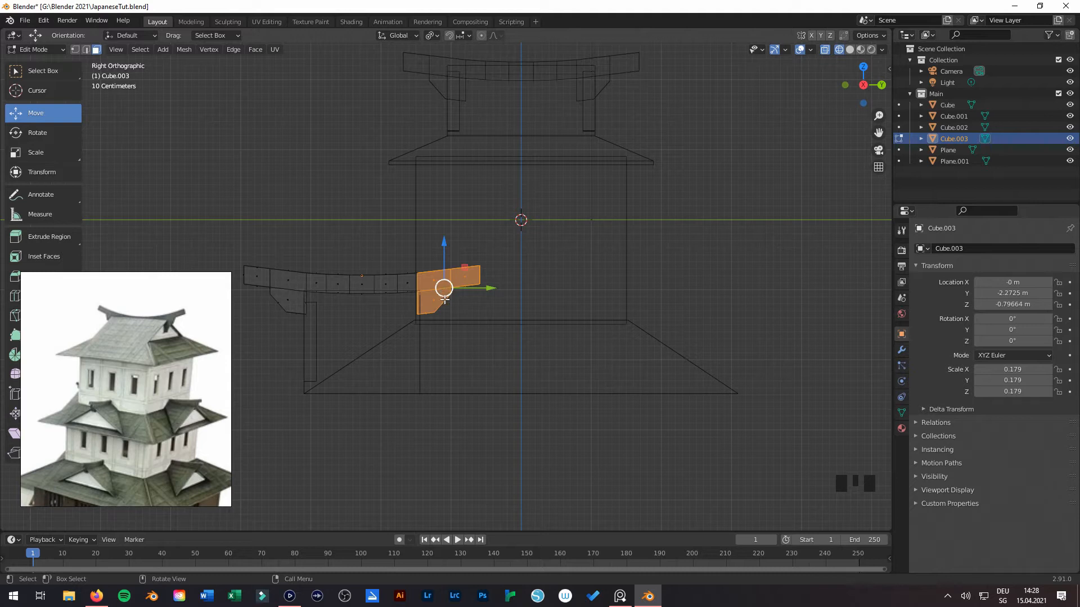
{"action": "key", "text": "z"}
{"action": "left_click", "coordinate": [532, 310]}
{"action": "key", "text": "z"}
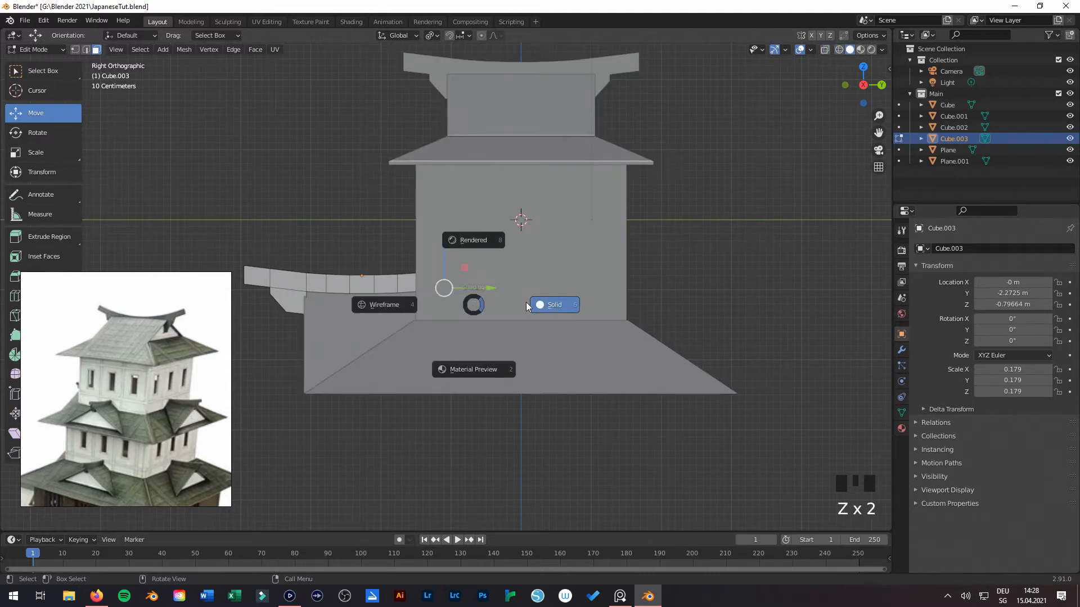
{"action": "left_click", "coordinate": [428, 303]}
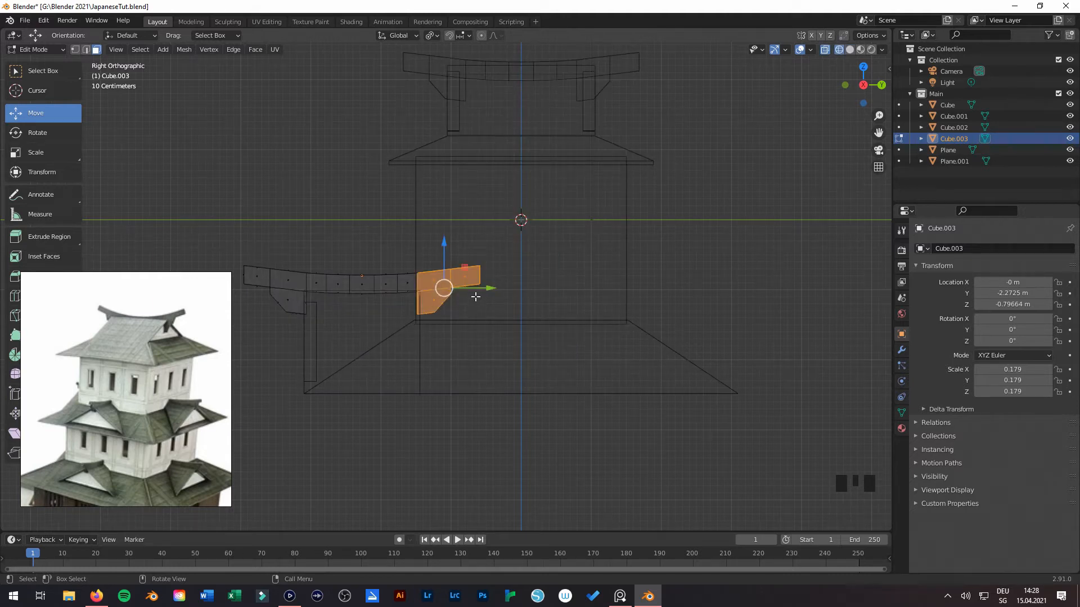
{"action": "key", "text": "x"}
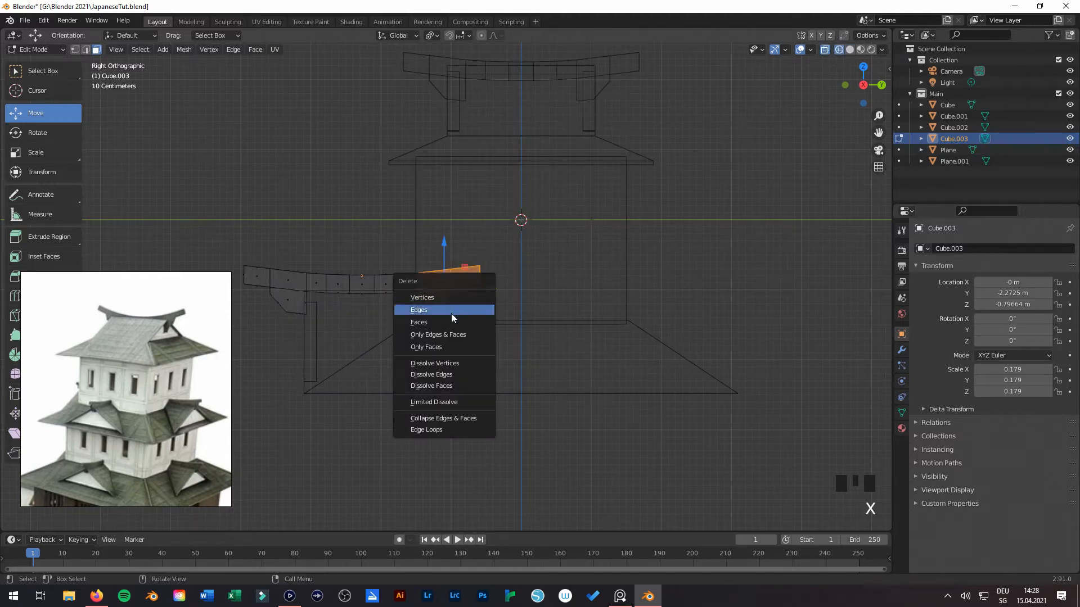
{"action": "left_click", "coordinate": [421, 323]}
{"action": "middle_click_drag", "start_coordinate": [461, 321], "coordinate": [472, 366]}
{"action": "key", "text": "z"}
{"action": "left_click", "coordinate": [515, 359]}
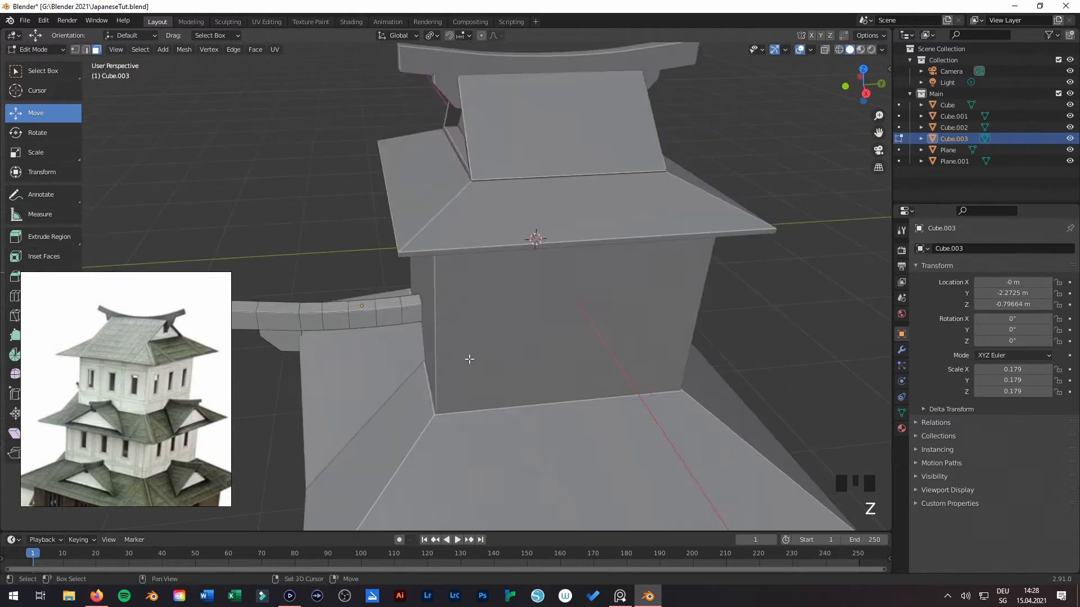
Step: Shift the whole shortened ridge ornament slightly along Y
{"action": "scroll", "coordinate": [510, 332], "scroll_direction": "up", "scroll_amount": 2}
{"action": "key", "text": "a"}
{"action": "left_click_drag", "start_coordinate": [449, 319], "coordinate": [470, 316], "text": "ctrl"}
{"action": "middle_click_drag", "start_coordinate": [469, 316], "coordinate": [479, 343]}
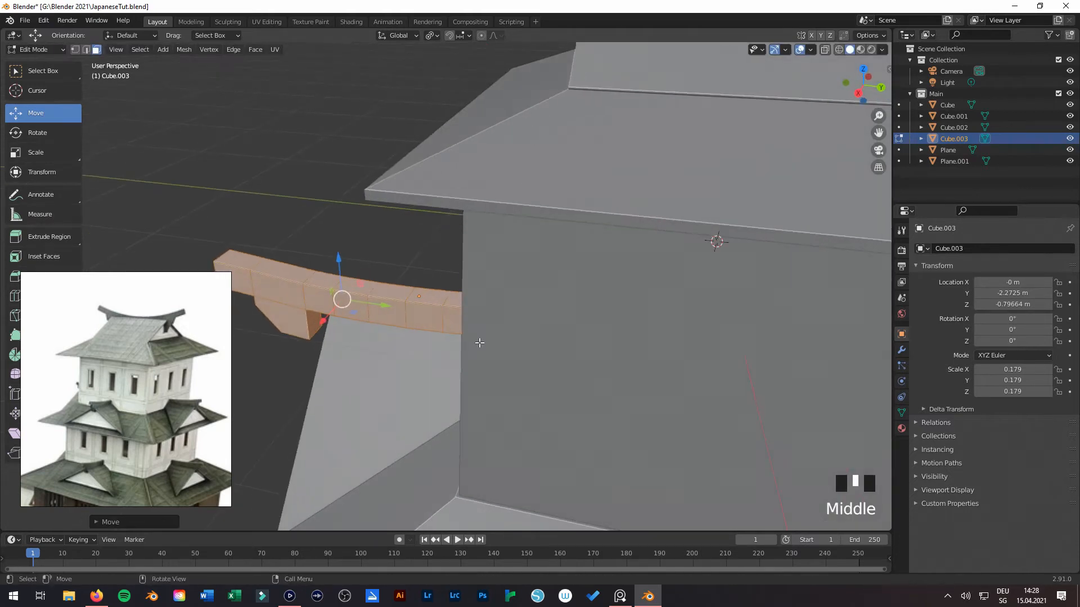
{"action": "scroll", "coordinate": [479, 343], "scroll_direction": "up", "scroll_amount": 5}
{"action": "scroll", "coordinate": [448, 343], "scroll_direction": "down", "scroll_amount": 2}
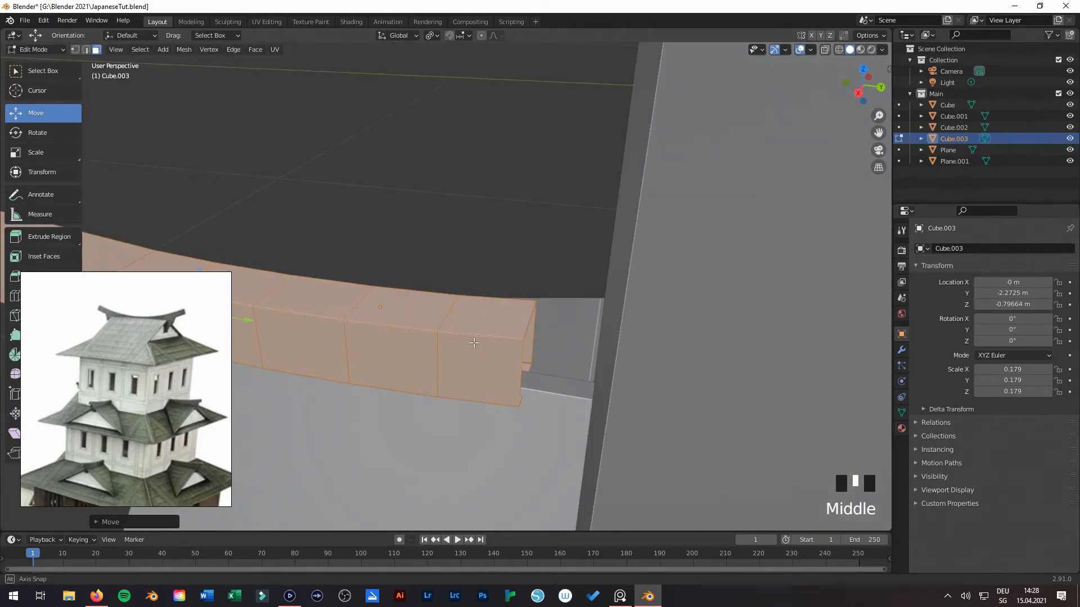
{"action": "left_click", "coordinate": [87, 50]}
{"action": "middle_click_drag", "start_coordinate": [538, 335], "coordinate": [532, 329]}
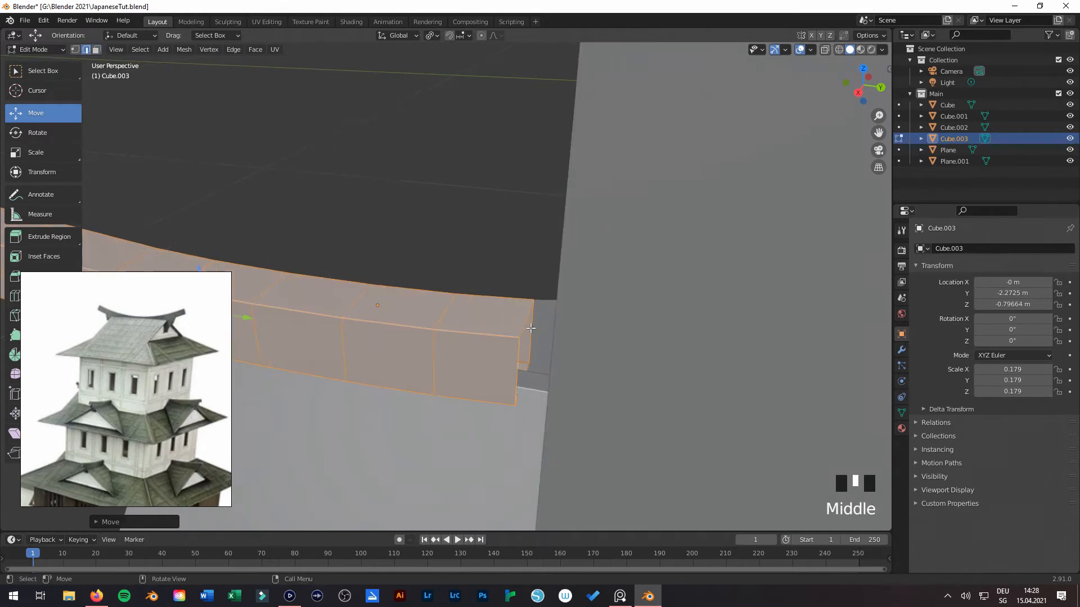
{"action": "left_click", "coordinate": [525, 315]}
{"action": "left_click", "coordinate": [537, 322]}
{"action": "left_click", "coordinate": [538, 321]}
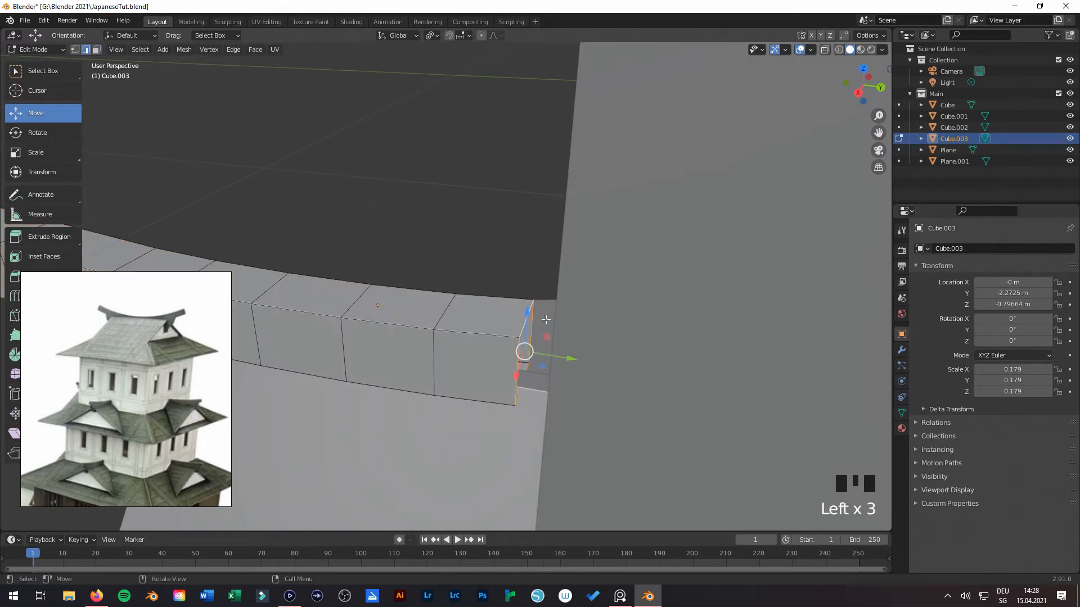
Step: Move all of the ridge ornament's geometry along Y toward the tower so its bracket meets the dormer's front
{"action": "scroll", "coordinate": [502, 362], "scroll_direction": "down", "scroll_amount": 2}
{"action": "middle_click_drag", "start_coordinate": [494, 326], "coordinate": [442, 296]}
{"action": "key", "text": "a"}
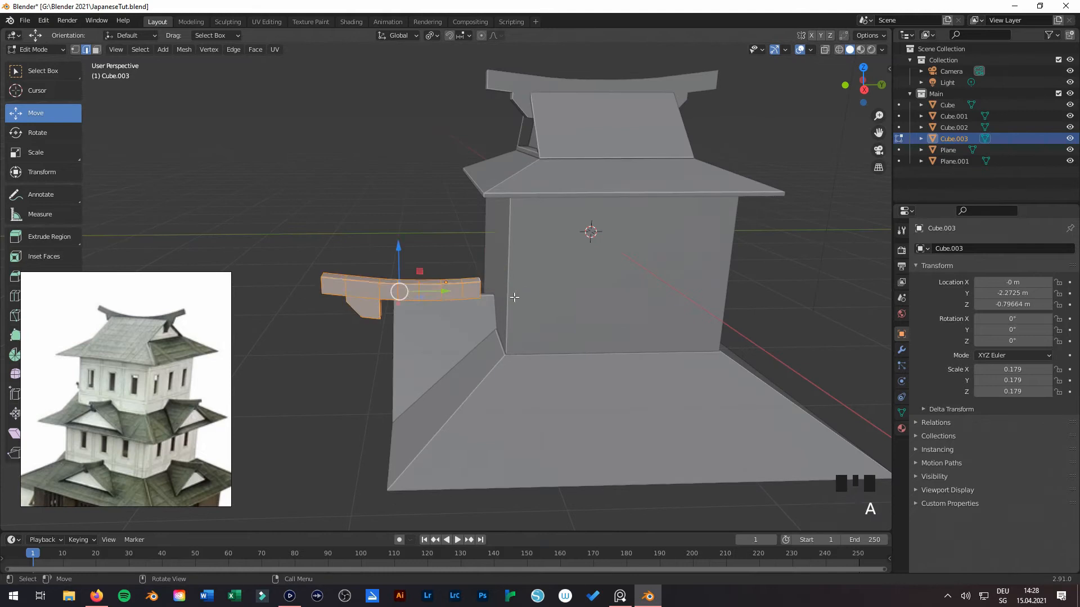
{"action": "scroll", "coordinate": [439, 298], "scroll_direction": "up", "scroll_amount": 2}
{"action": "left_click_drag", "start_coordinate": [439, 298], "coordinate": [461, 293]}
{"action": "middle_click_drag", "start_coordinate": [461, 294], "coordinate": [498, 256]}
{"action": "scroll", "coordinate": [499, 252], "scroll_direction": "up", "scroll_amount": 2}
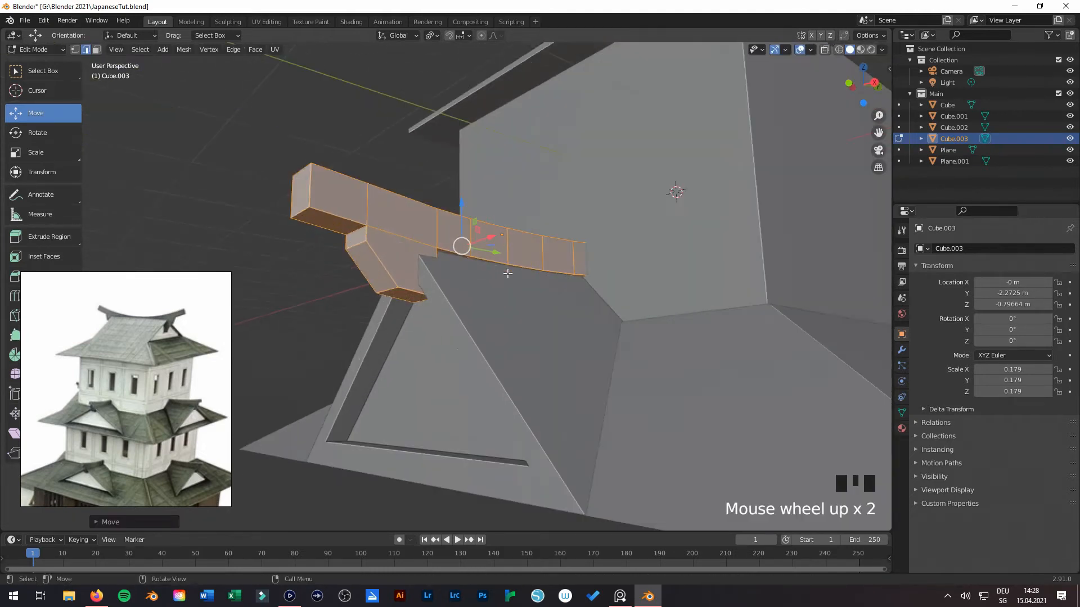
{"action": "scroll", "coordinate": [500, 249], "scroll_direction": "down", "scroll_amount": 1}
{"action": "left_click_drag", "start_coordinate": [498, 255], "coordinate": [502, 256]}
Step: Lower the ridge ornament slightly along Z onto the dormer, return to Object Mode and save the file
{"action": "middle_click_drag", "start_coordinate": [502, 256], "coordinate": [441, 208]}
{"action": "scroll", "coordinate": [431, 293], "scroll_direction": "up", "scroll_amount": 3}
{"action": "left_click_drag", "start_coordinate": [439, 167], "coordinate": [441, 181]}
{"action": "scroll", "coordinate": [514, 320], "scroll_direction": "down", "scroll_amount": 3}
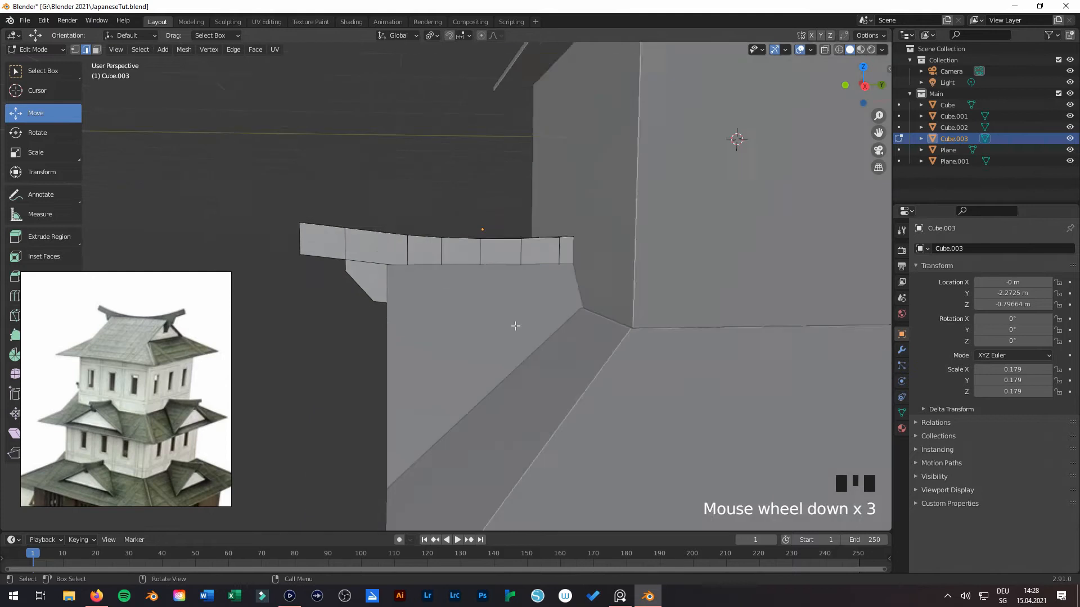
{"action": "middle_click_drag", "start_coordinate": [514, 321], "coordinate": [558, 342]}
{"action": "key", "text": "Tab"}
{"action": "scroll", "coordinate": [539, 318], "scroll_direction": "down", "scroll_amount": 4}
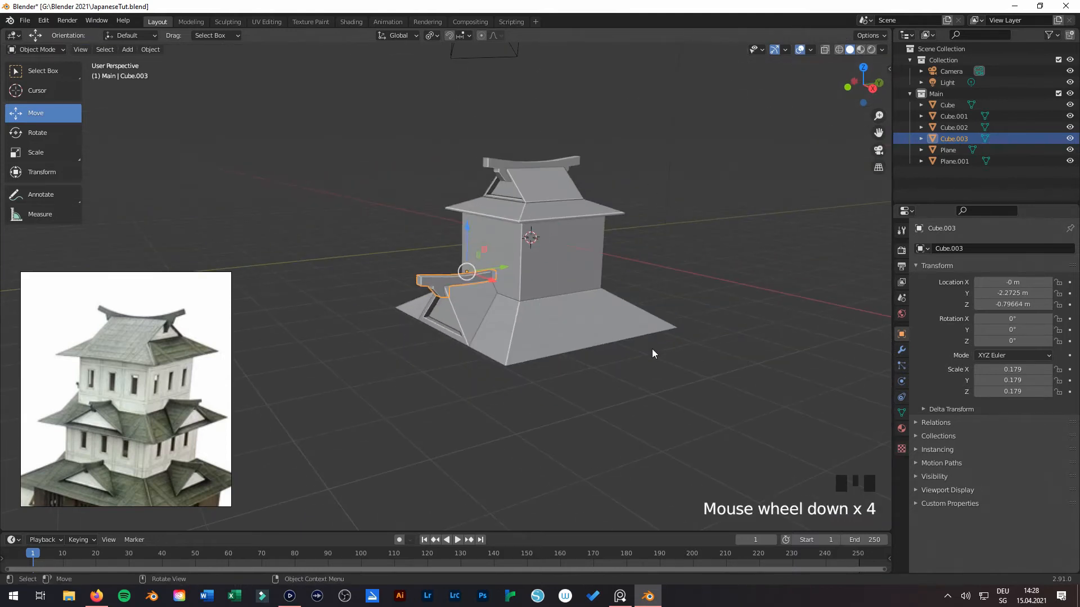
{"action": "left_click", "coordinate": [647, 386]}
{"action": "middle_click_drag", "start_coordinate": [647, 386], "coordinate": [579, 379]}
{"action": "key", "text": "ctrl+s"}
Step: Set the transform pivot point to Bounding Box Center while viewing the tower from the top
{"action": "middle_click_drag", "start_coordinate": [495, 378], "coordinate": [562, 318]}
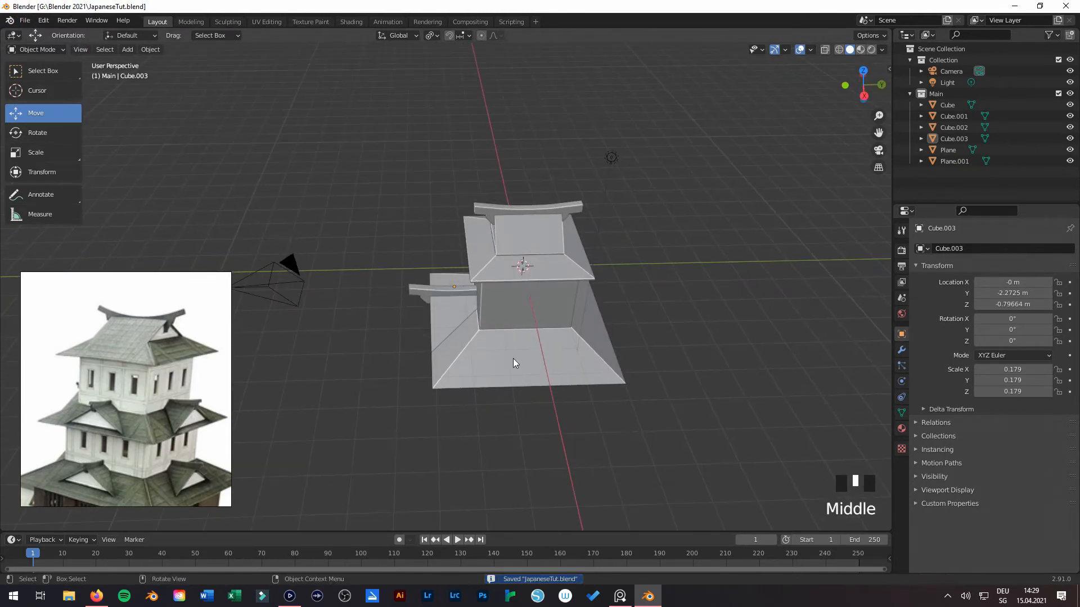
{"action": "key", "text": "KP_7"}
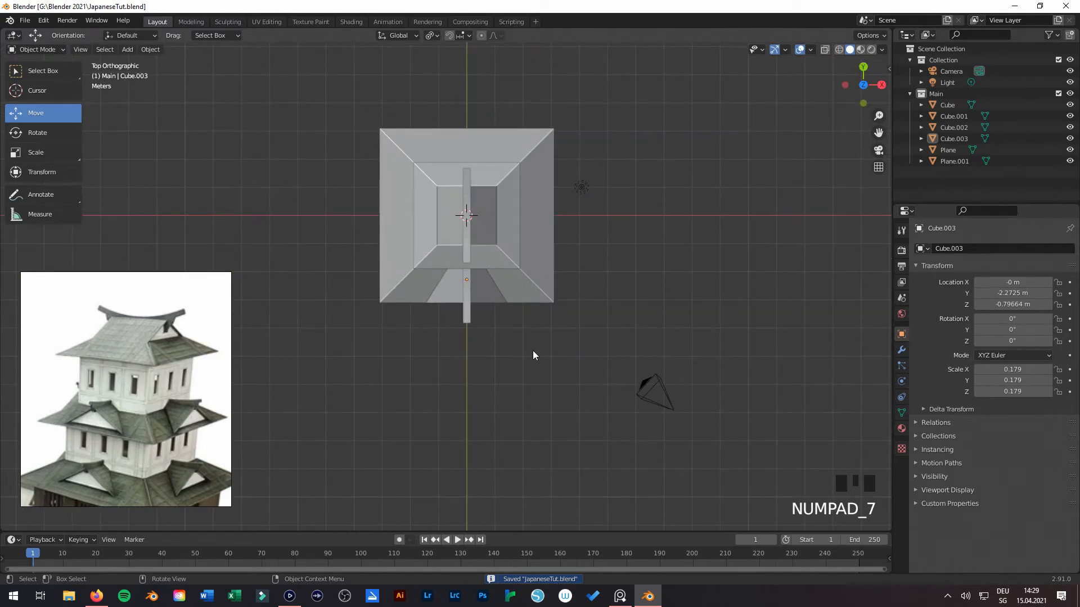
{"action": "scroll", "coordinate": [532, 350], "scroll_direction": "up", "scroll_amount": 2}
{"action": "middle_click_drag", "start_coordinate": [540, 352], "coordinate": [526, 439], "text": "shift"}
{"action": "scroll", "coordinate": [497, 400], "scroll_direction": "down", "scroll_amount": 2}
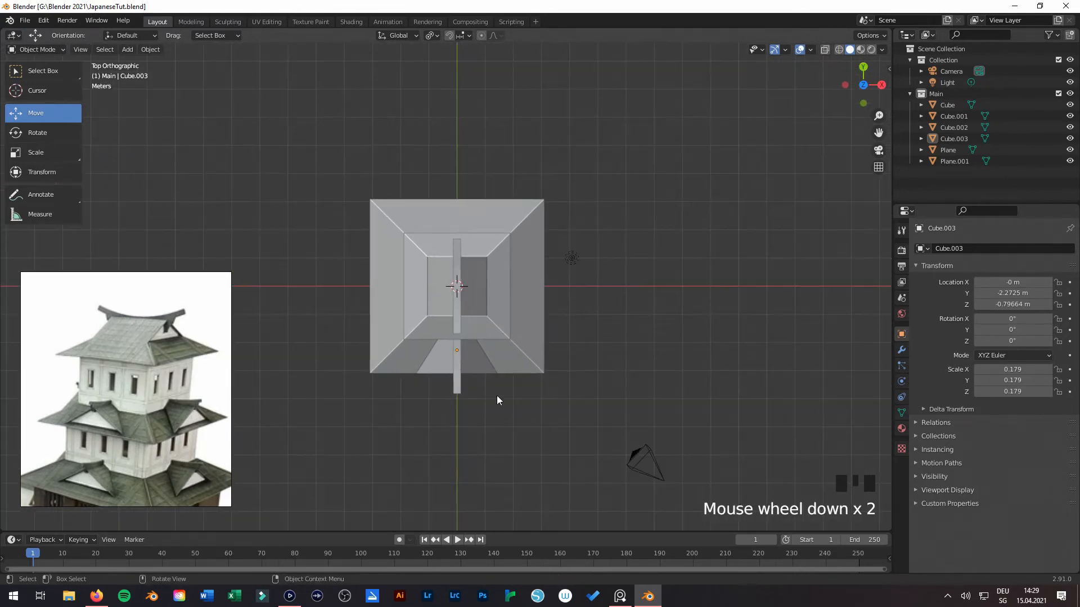
{"action": "left_click", "coordinate": [435, 35]}
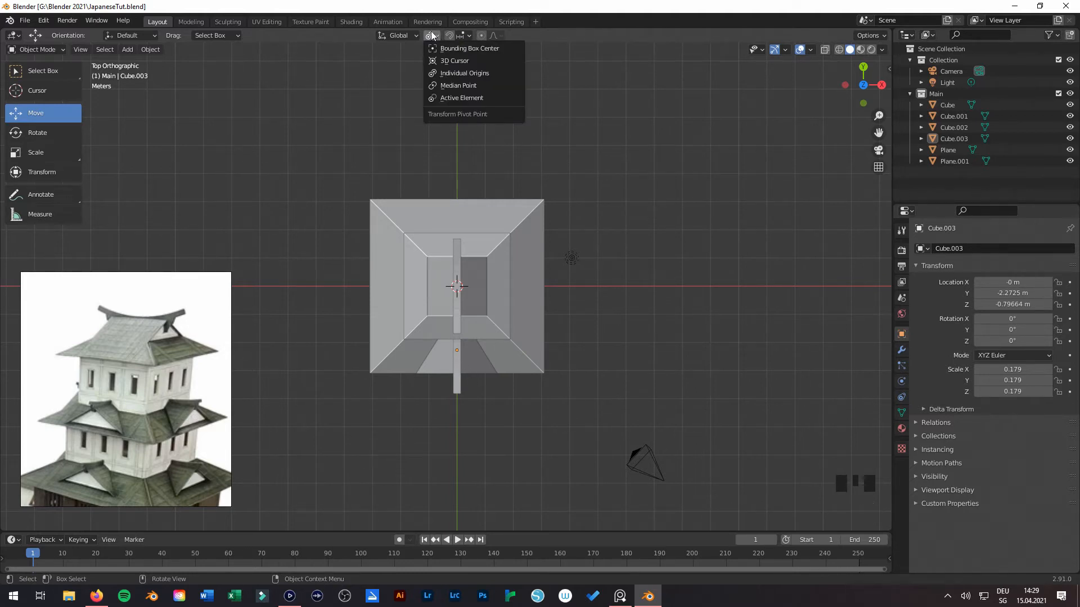
{"action": "left_click", "coordinate": [487, 48]}
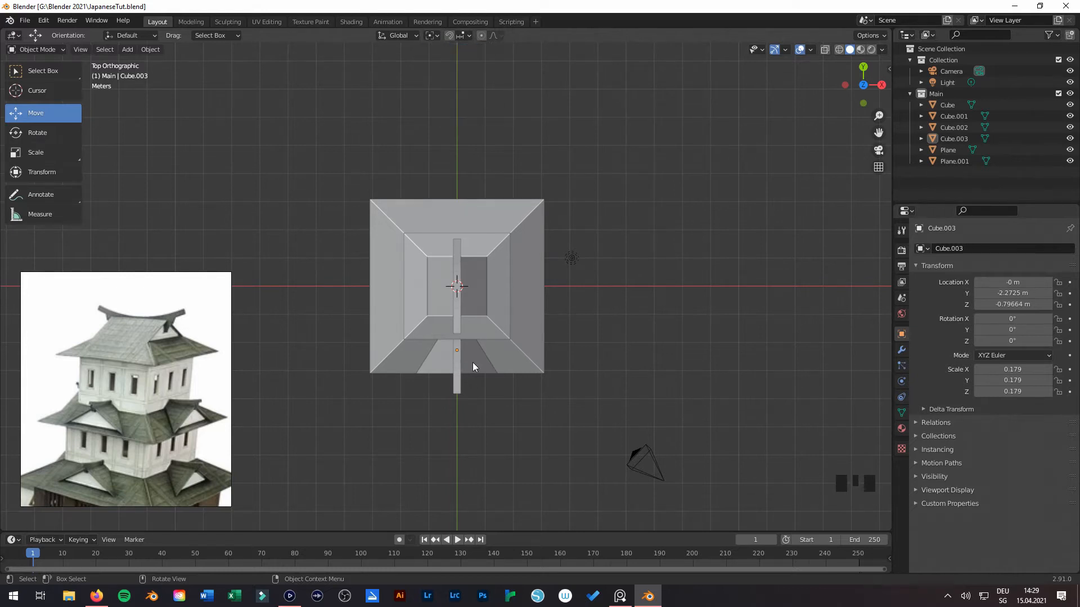
Step: Duplicate the dormer and its ridge ornament as independent copies and move them 5 m along X
{"action": "left_click", "coordinate": [455, 372]}
{"action": "left_click", "coordinate": [477, 371], "text": "shift"}
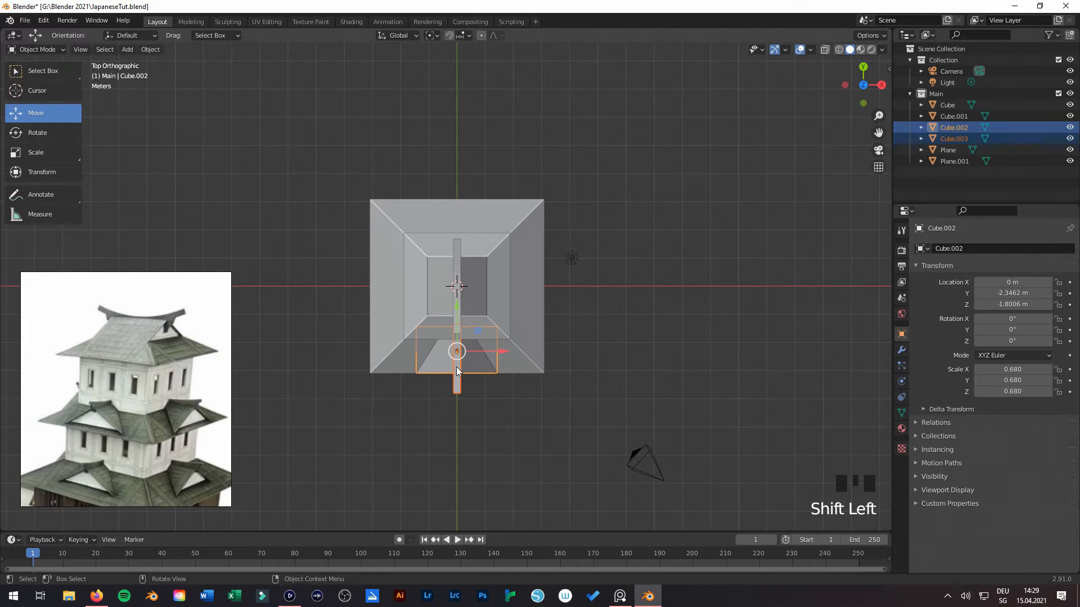
{"action": "left_click", "coordinate": [457, 370]}
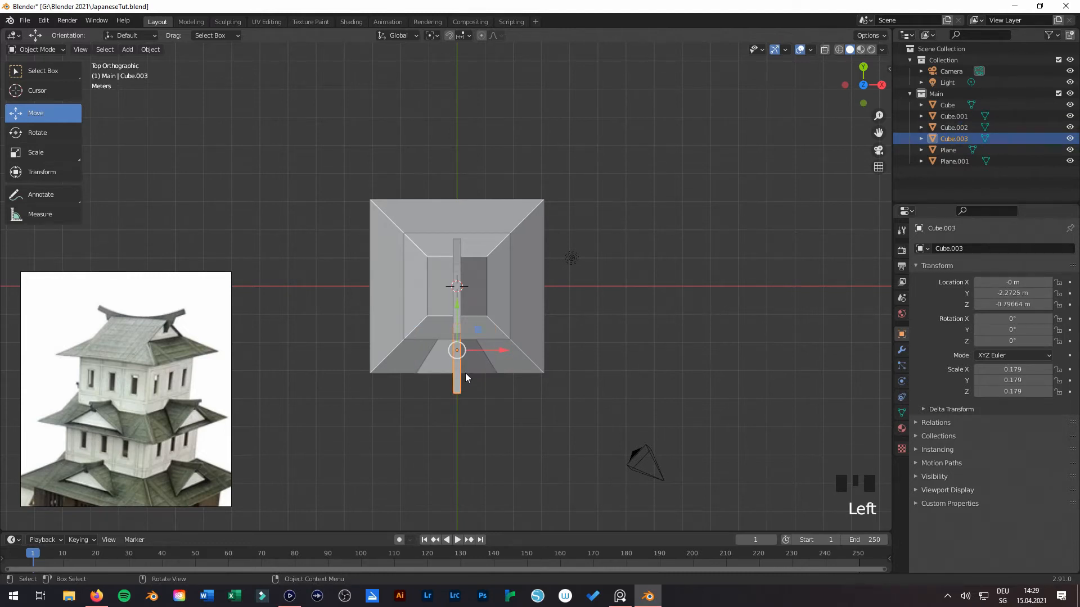
{"action": "left_click", "coordinate": [472, 366], "text": "shift"}
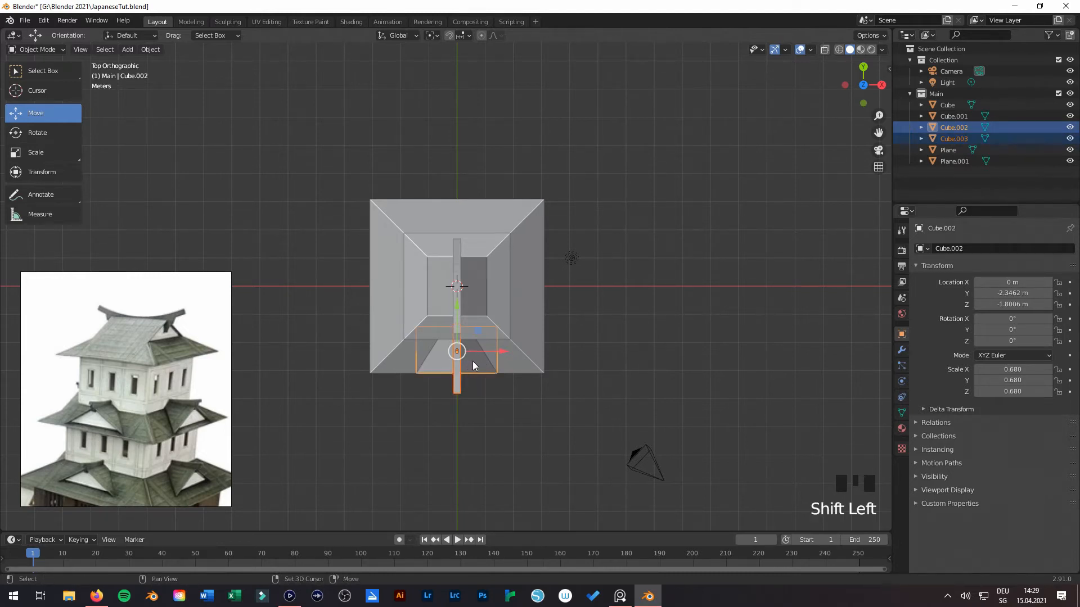
{"action": "scroll", "coordinate": [472, 369], "scroll_direction": "down", "scroll_amount": 2}
{"action": "scroll", "coordinate": [484, 379], "scroll_direction": "up", "scroll_amount": 2}
{"action": "middle_click_drag", "start_coordinate": [498, 387], "coordinate": [505, 402], "text": "shift"}
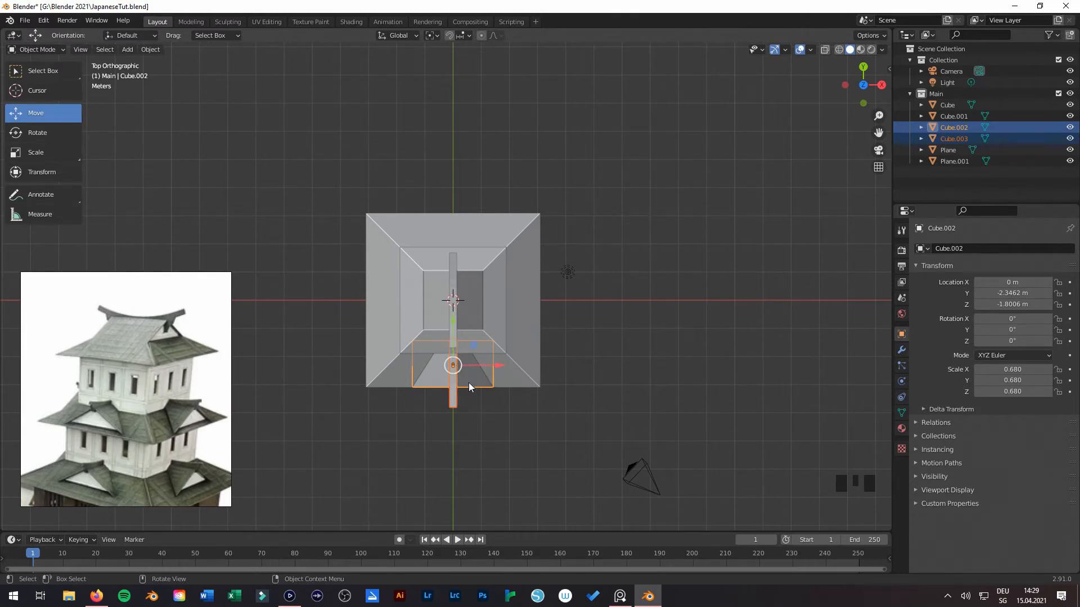
{"action": "key", "text": "shift+d"}
{"action": "key", "text": "x"}
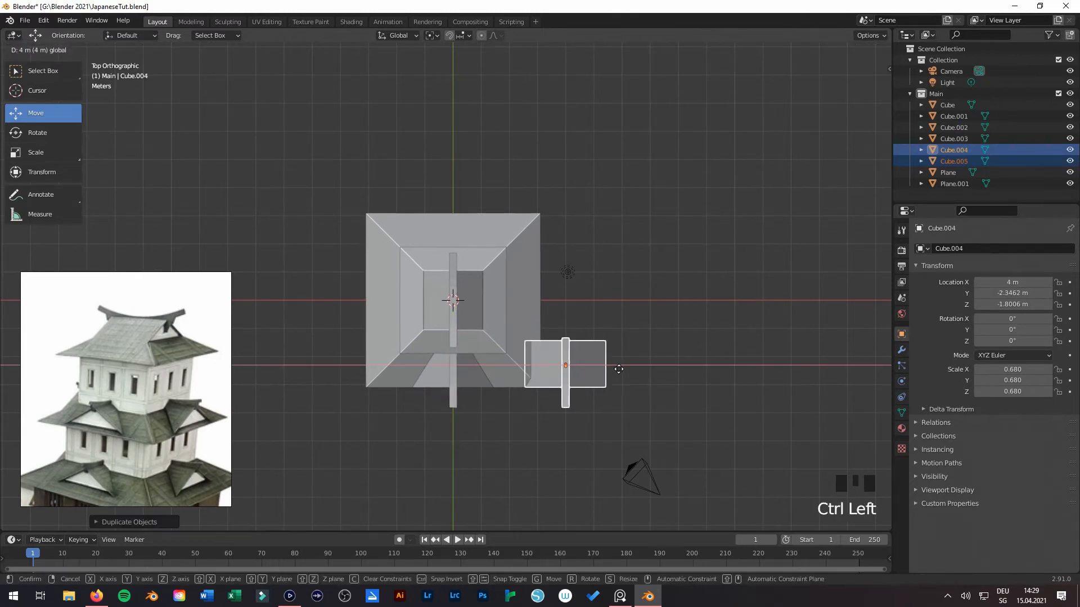
{"action": "left_click", "coordinate": [632, 372]}
{"action": "middle_click_drag", "start_coordinate": [622, 397], "coordinate": [573, 337]}
{"action": "scroll", "coordinate": [524, 448], "scroll_direction": "up", "scroll_amount": 2}
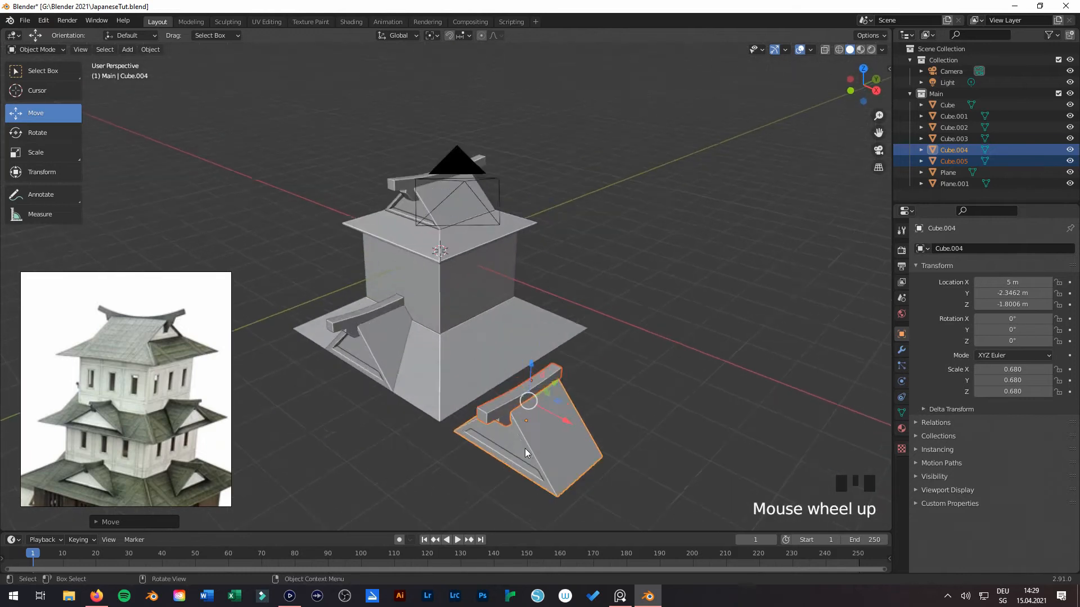
Step: Test-edit the front end of the copied ridge ornament by moving an edge, and delete both copied objects
{"action": "scroll", "coordinate": [542, 332], "scroll_direction": "down", "scroll_amount": 3, "text": "shift"}
{"action": "key", "text": "Tab"}
{"action": "left_click", "coordinate": [534, 306]}
{"action": "left_click_drag", "start_coordinate": [528, 248], "coordinate": [552, 250]}
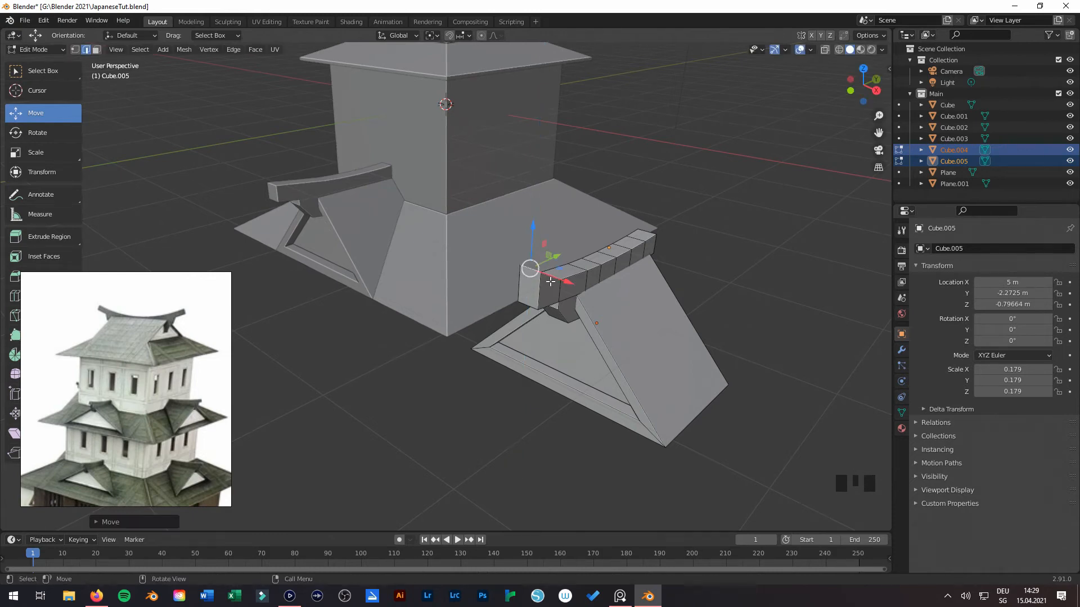
{"action": "key", "text": "Tab"}
{"action": "middle_click_drag", "start_coordinate": [609, 306], "coordinate": [623, 324]}
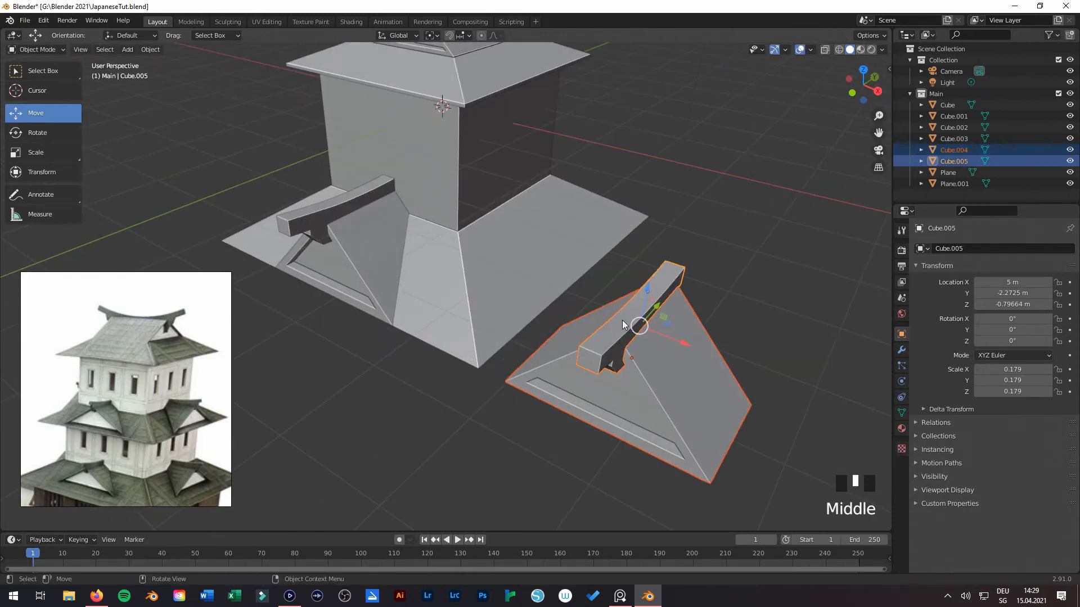
{"action": "key", "text": "Delete"}
Step: Create linked duplicates of the dormer and its ridge ornament and move them along X to 5.0473 m
{"action": "left_click", "coordinate": [400, 239]}
{"action": "scroll", "coordinate": [376, 222], "scroll_direction": "down", "scroll_amount": 1}
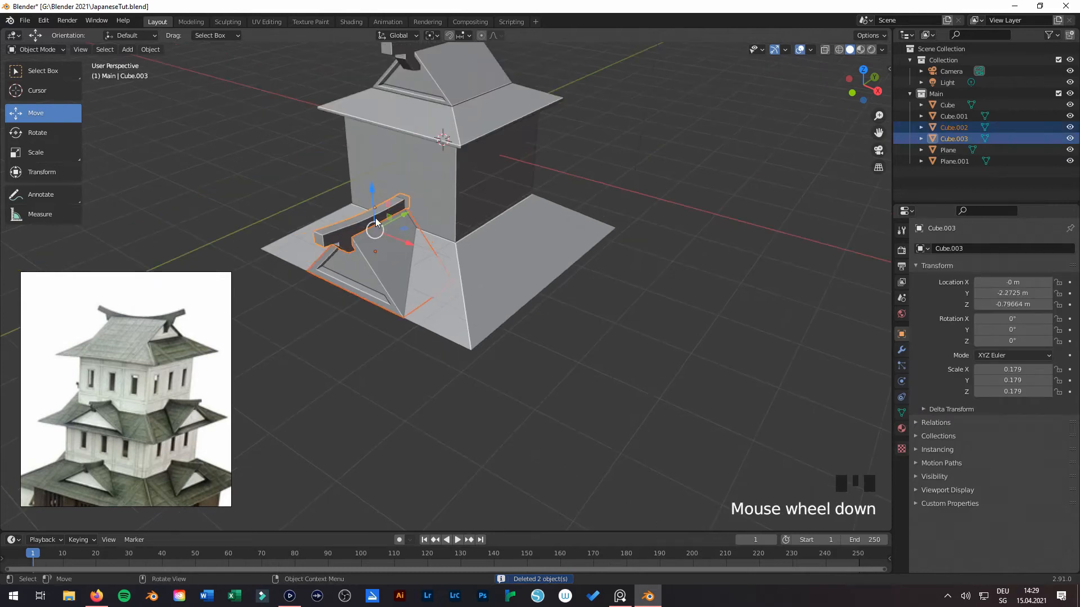
{"action": "key", "text": "KP_7"}
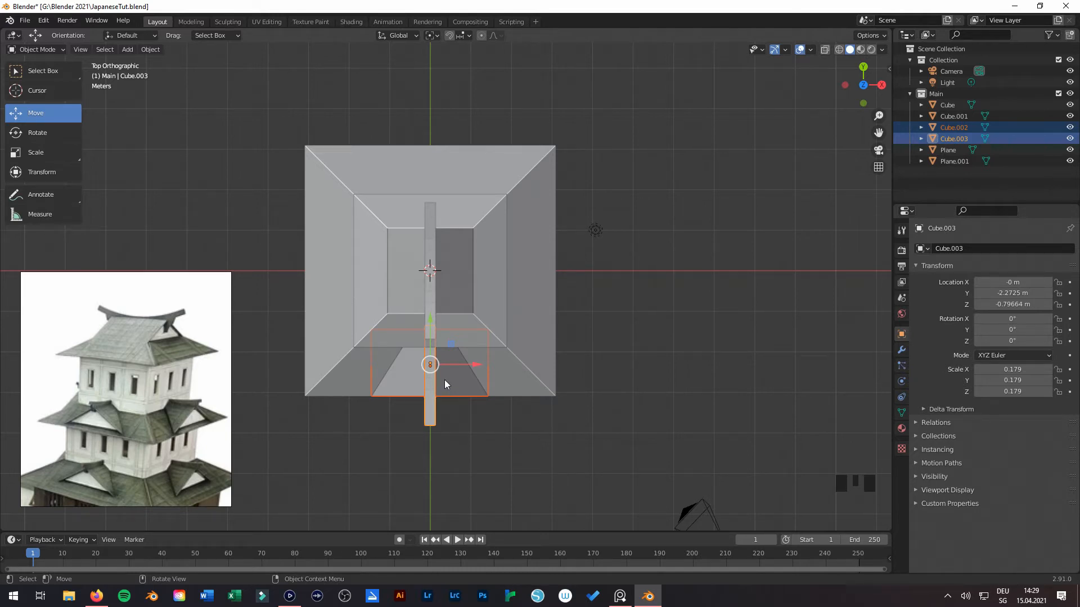
{"action": "key", "text": "alt+d"}
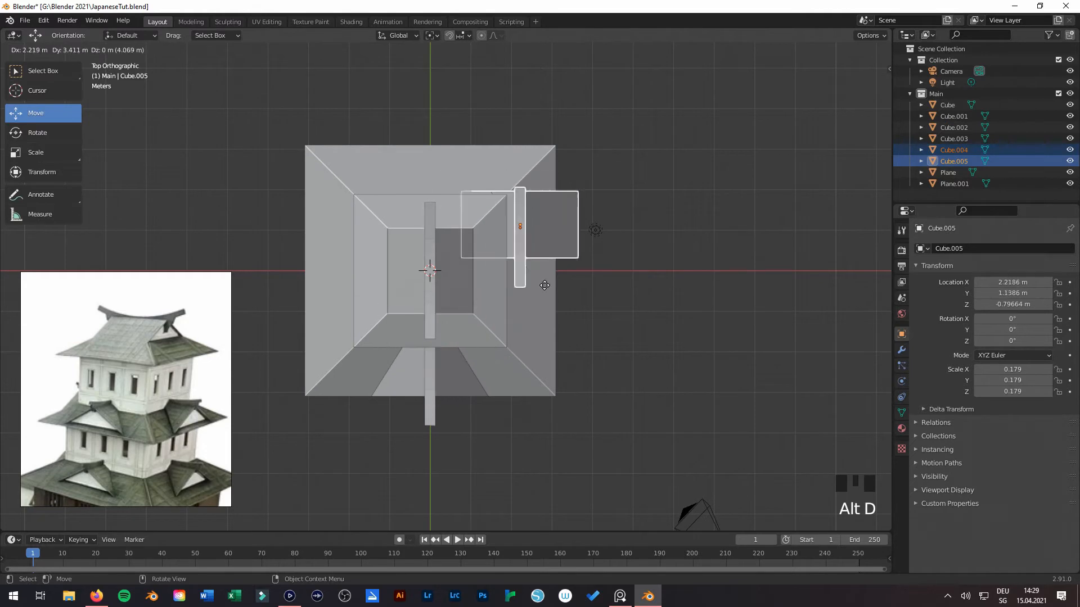
{"action": "right_click", "coordinate": [478, 421]}
{"action": "left_click_drag", "start_coordinate": [468, 366], "coordinate": [687, 375]}
{"action": "middle_click_drag", "start_coordinate": [621, 416], "coordinate": [284, 206]}
Step: Test-scale the front end face of the linked ridge ornament copy, and delete the copied dormer and ornament
{"action": "key", "text": "Tab"}
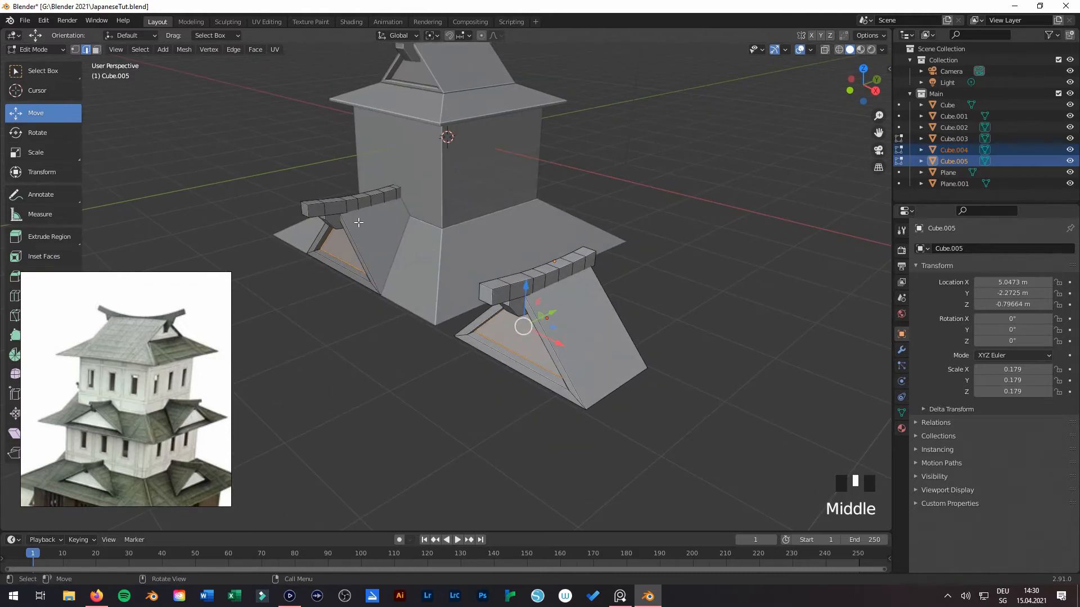
{"action": "left_click", "coordinate": [482, 292]}
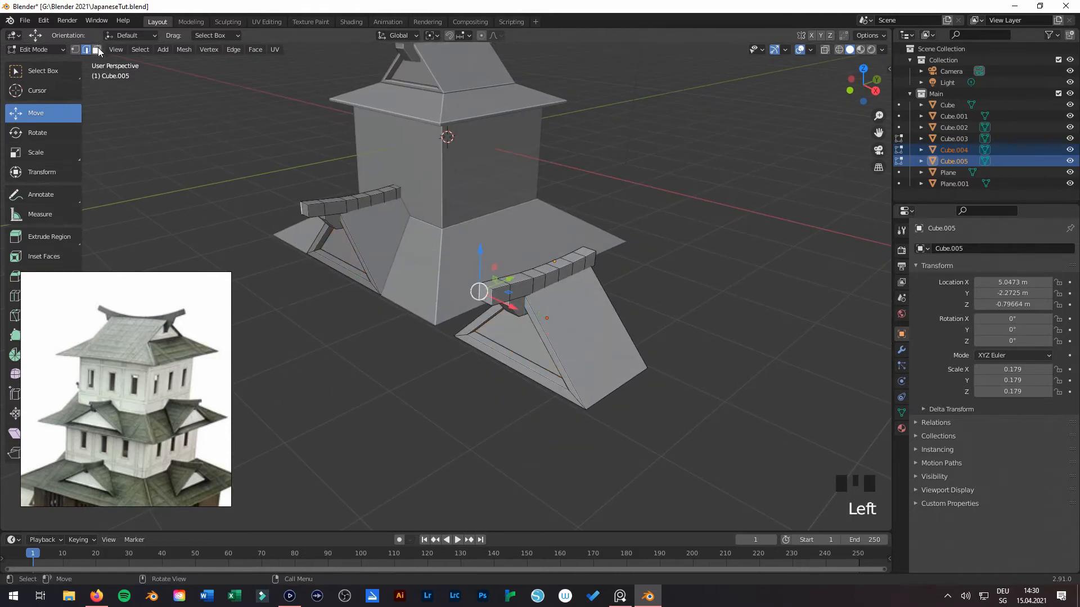
{"action": "left_click", "coordinate": [97, 50]}
{"action": "scroll", "coordinate": [548, 287], "scroll_direction": "up", "scroll_amount": 2}
{"action": "left_click", "coordinate": [508, 297]}
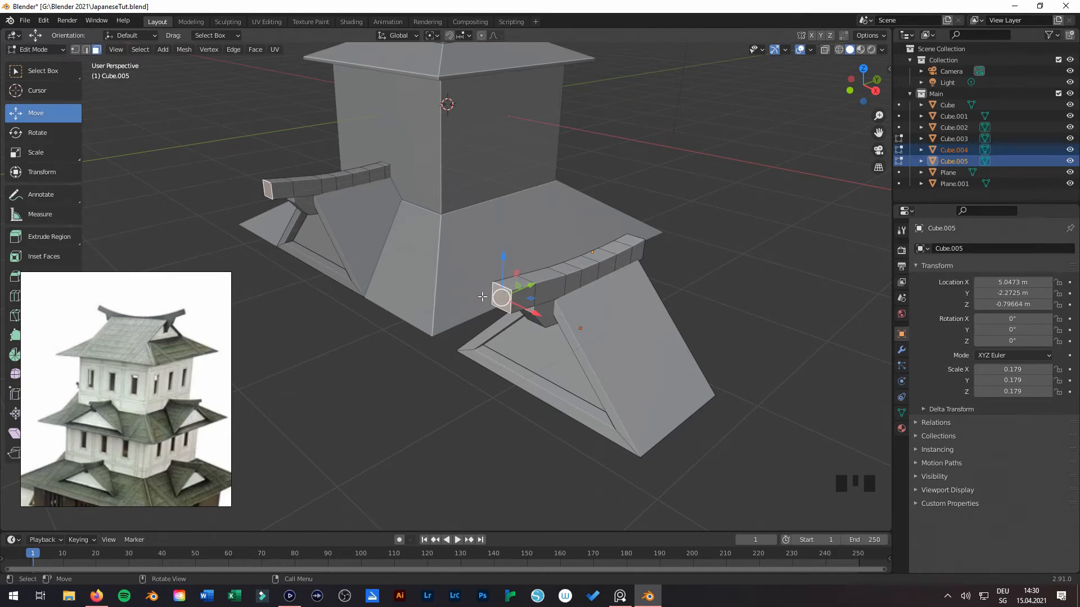
{"action": "key", "text": "s"}
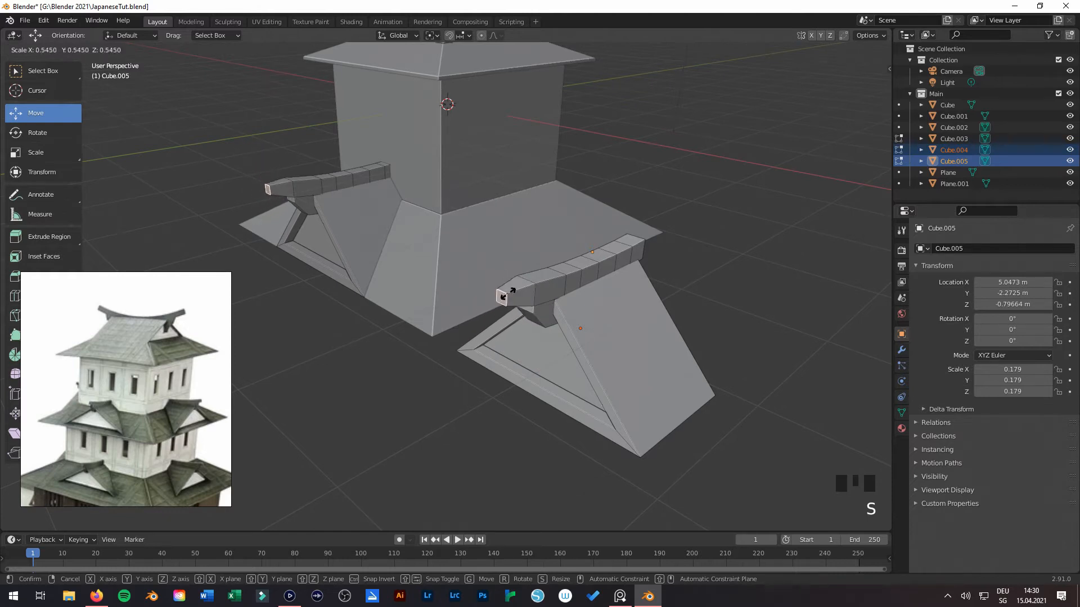
{"action": "right_click", "coordinate": [525, 307]}
{"action": "key", "text": "Tab"}
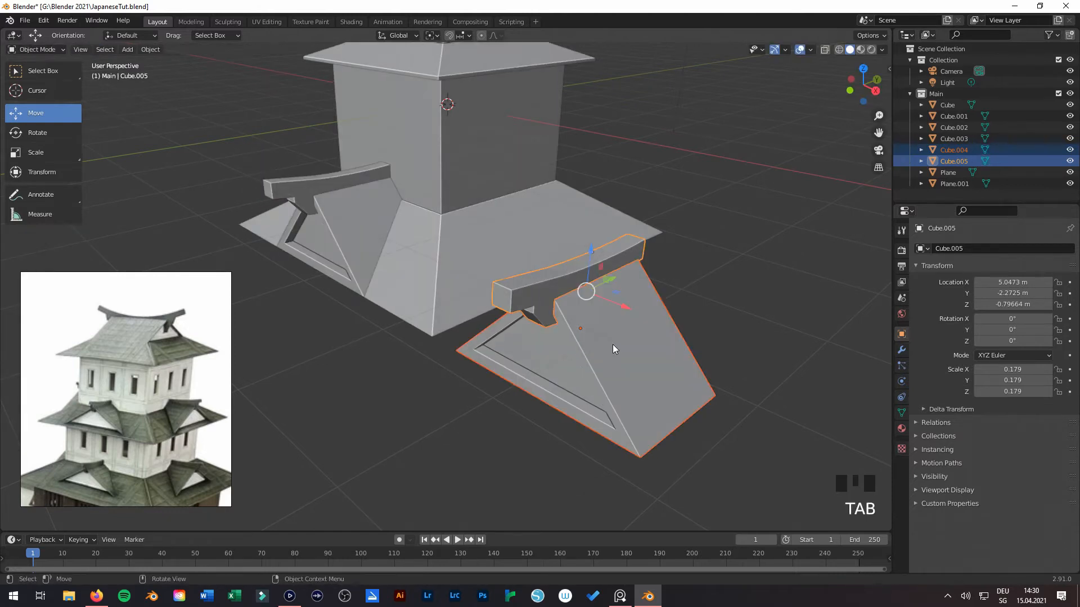
{"action": "key", "text": "KP_7"}
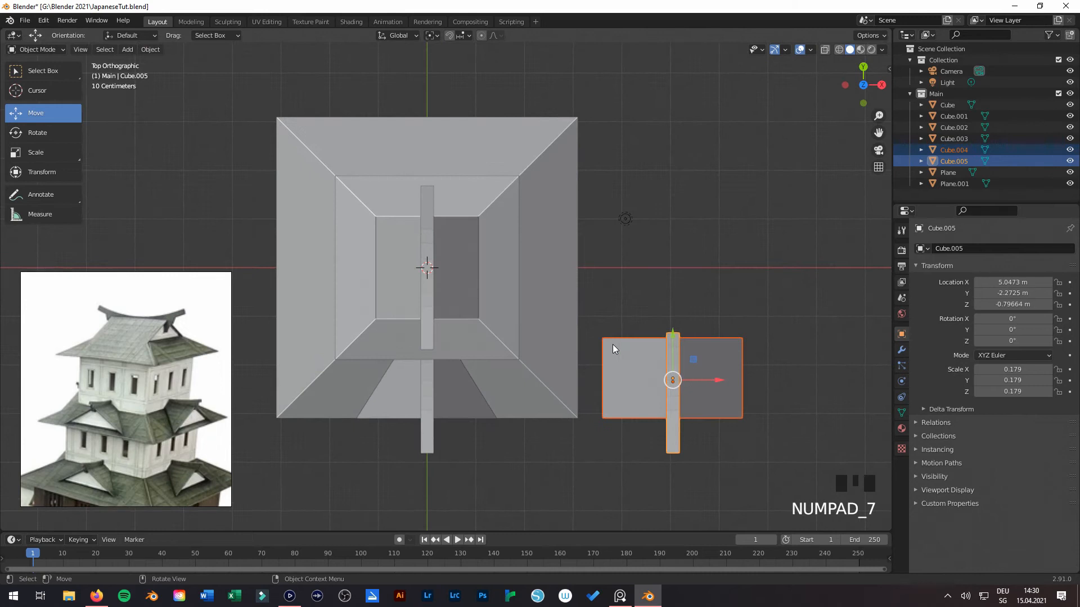
{"action": "key", "text": "Delete"}
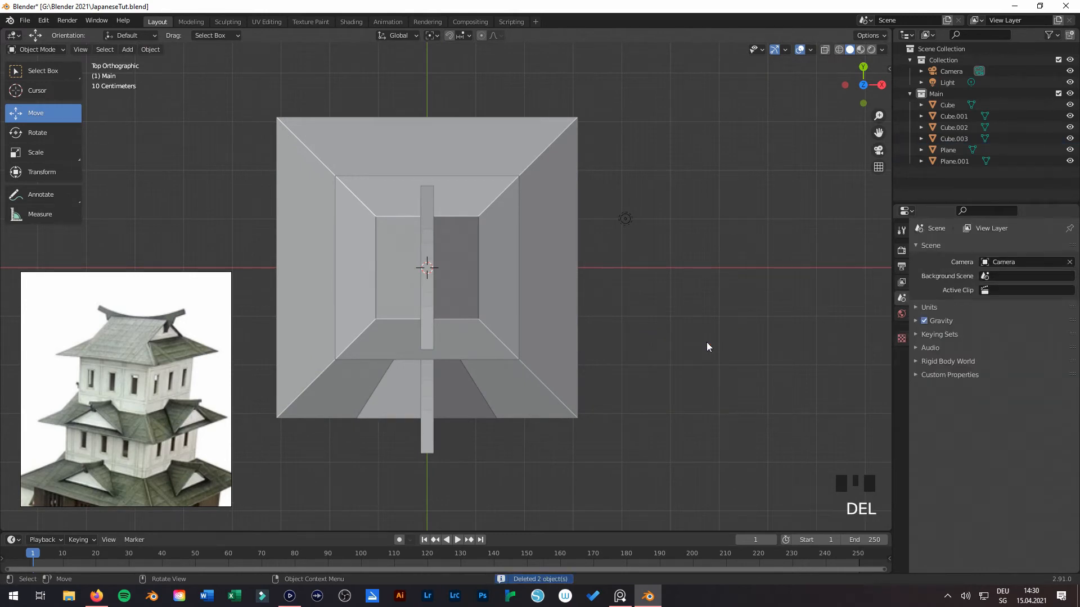
Step: Create linked duplicates of the front dormer and its ridge ornament and move them along Y to the back of the tower
{"action": "scroll", "coordinate": [433, 342], "scroll_direction": "down", "scroll_amount": 1}
{"action": "left_click", "coordinate": [445, 393]}
{"action": "left_click", "coordinate": [428, 396], "text": "shift"}
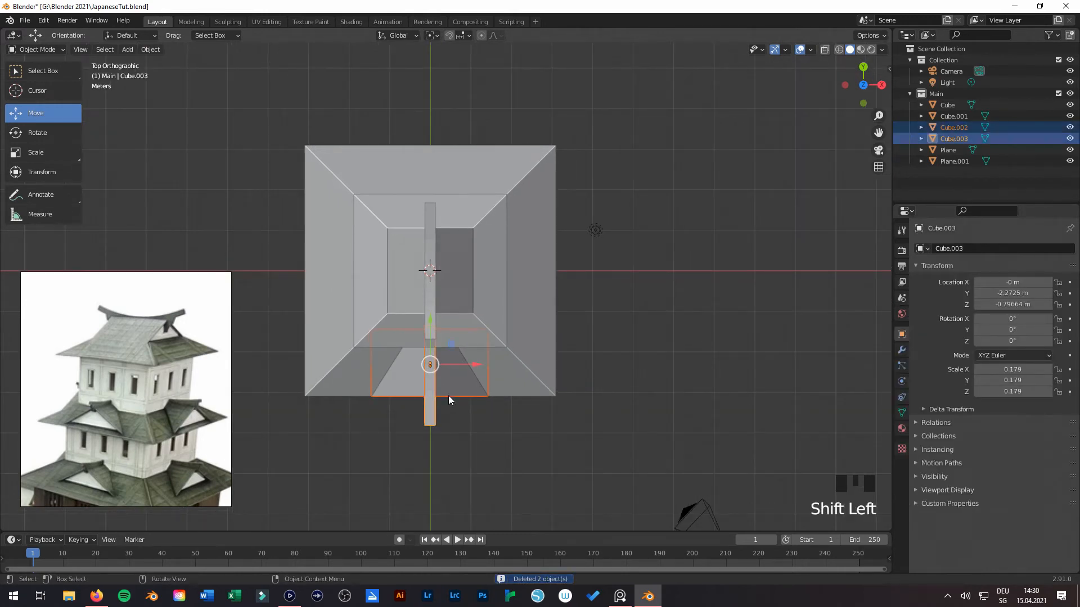
{"action": "scroll", "coordinate": [445, 397], "scroll_direction": "down", "scroll_amount": 1}
{"action": "key", "text": "KP_7"}
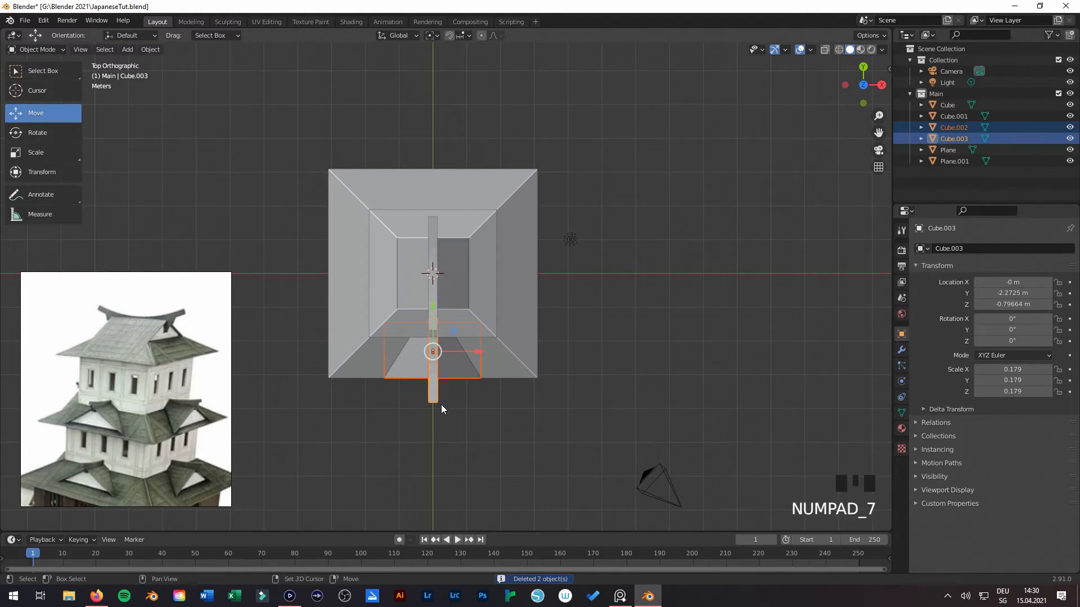
{"action": "middle_click_drag", "start_coordinate": [441, 403], "coordinate": [423, 431], "text": "shift"}
{"action": "key", "text": "alt+d"}
{"action": "right_click", "coordinate": [436, 392]}
{"action": "left_click_drag", "start_coordinate": [416, 335], "coordinate": [471, 294], "text": "ctrl"}
Step: Rotate the duplicated dormer and ornament by -180° about Z and move them along Y onto the back of the skirt roof
{"action": "left_click", "coordinate": [60, 133]}
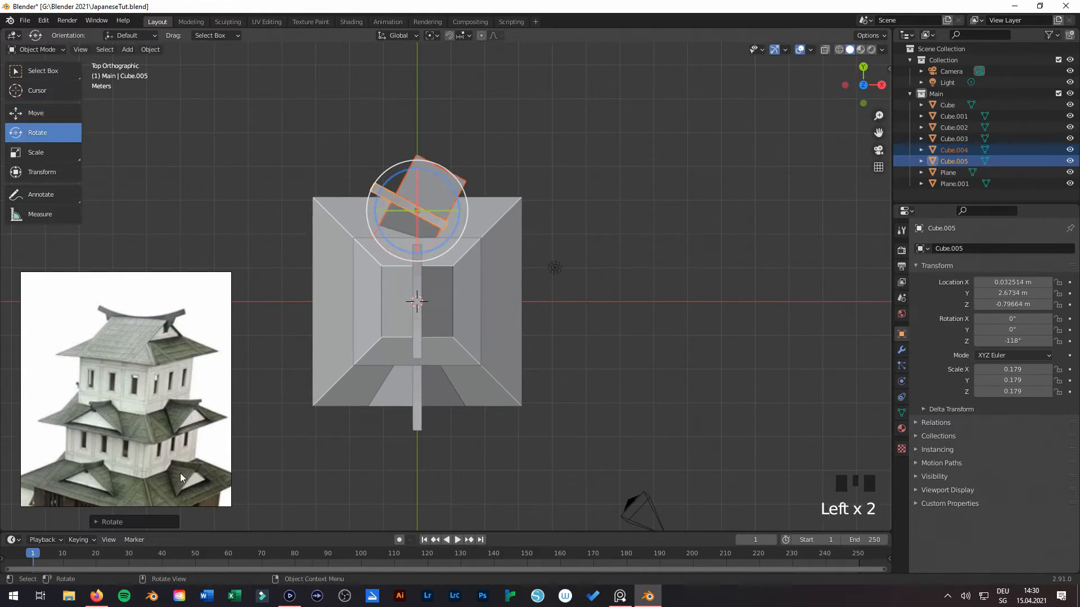
{"action": "left_click", "coordinate": [96, 521]}
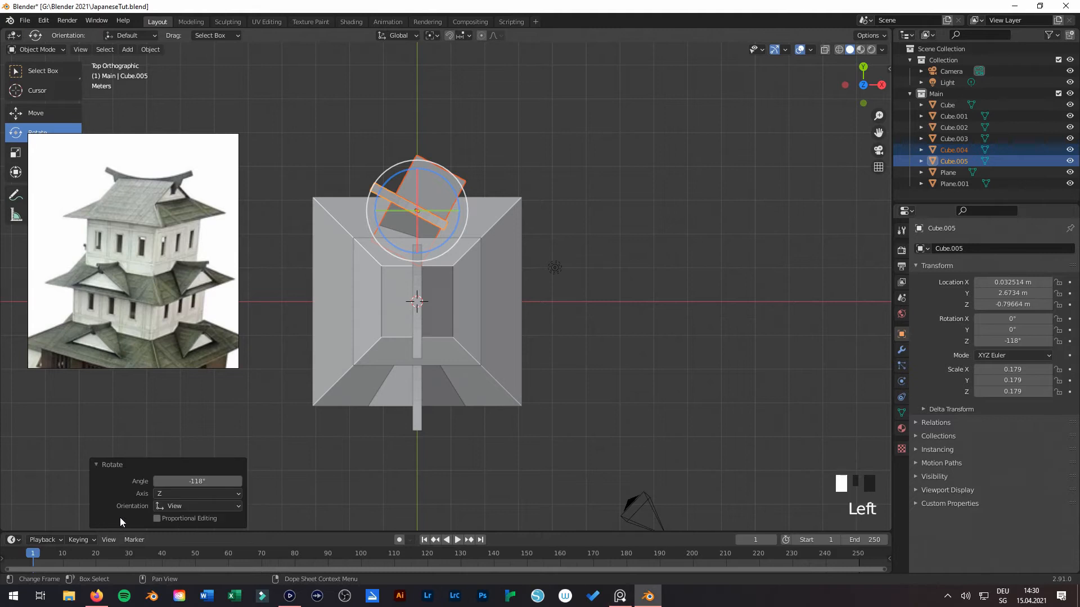
{"action": "left_click", "coordinate": [197, 482]}
{"action": "type", "text": "-180"}
{"action": "key", "text": "Return"}
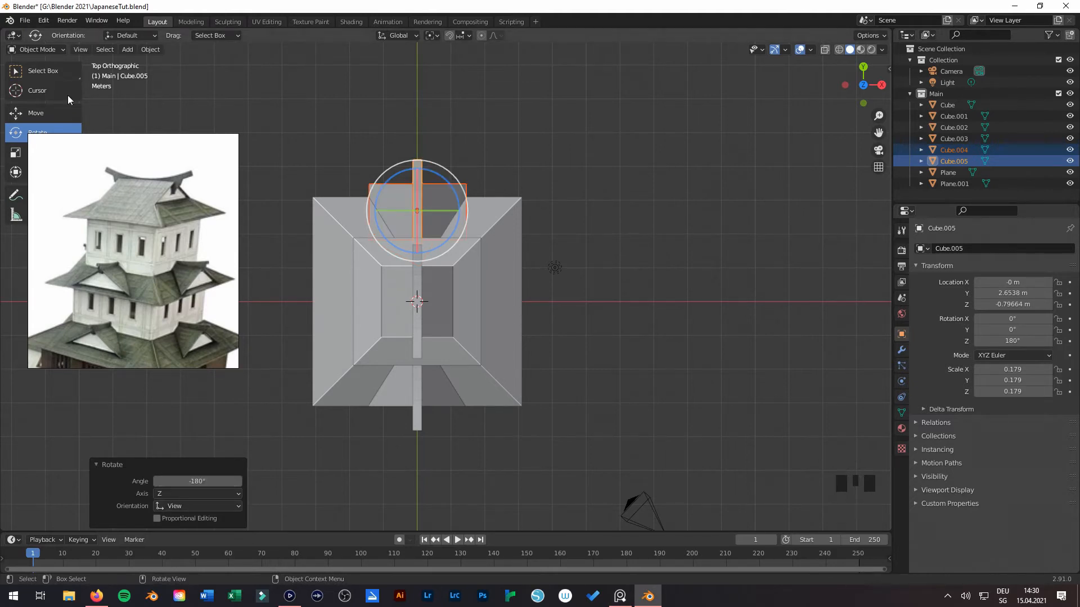
{"action": "left_click", "coordinate": [69, 112]}
{"action": "left_click_drag", "start_coordinate": [420, 164], "coordinate": [420, 193]}
Step: Add linked duplicates of both dormers and their ridge ornaments rotated 90° about Z, and save the file
{"action": "left_click", "coordinate": [427, 400], "text": "shift"}
{"action": "left_click", "coordinate": [427, 400], "text": "shift"}
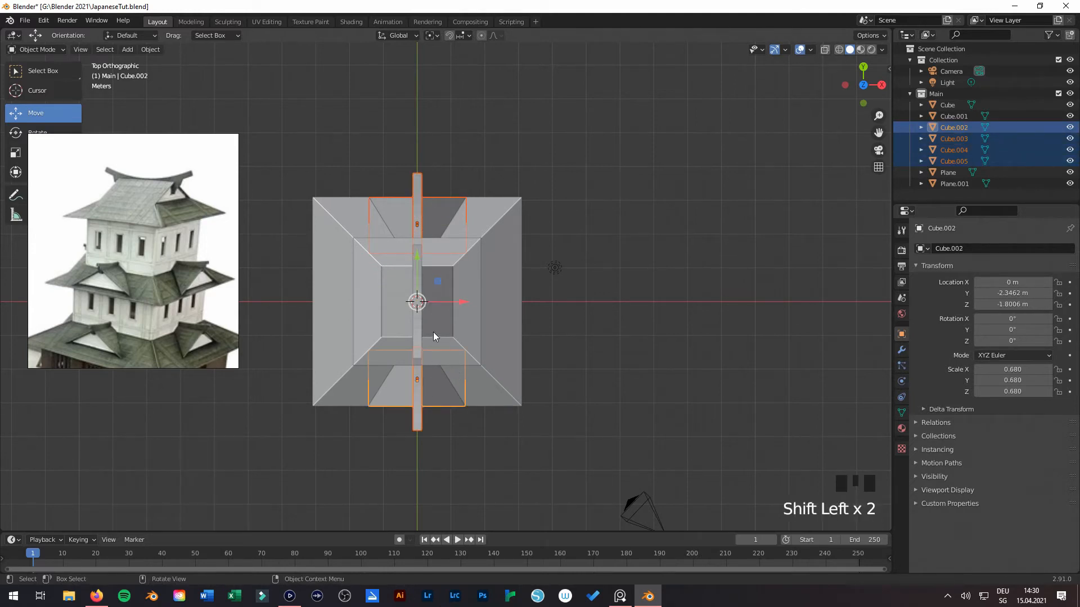
{"action": "key", "text": "alt+d"}
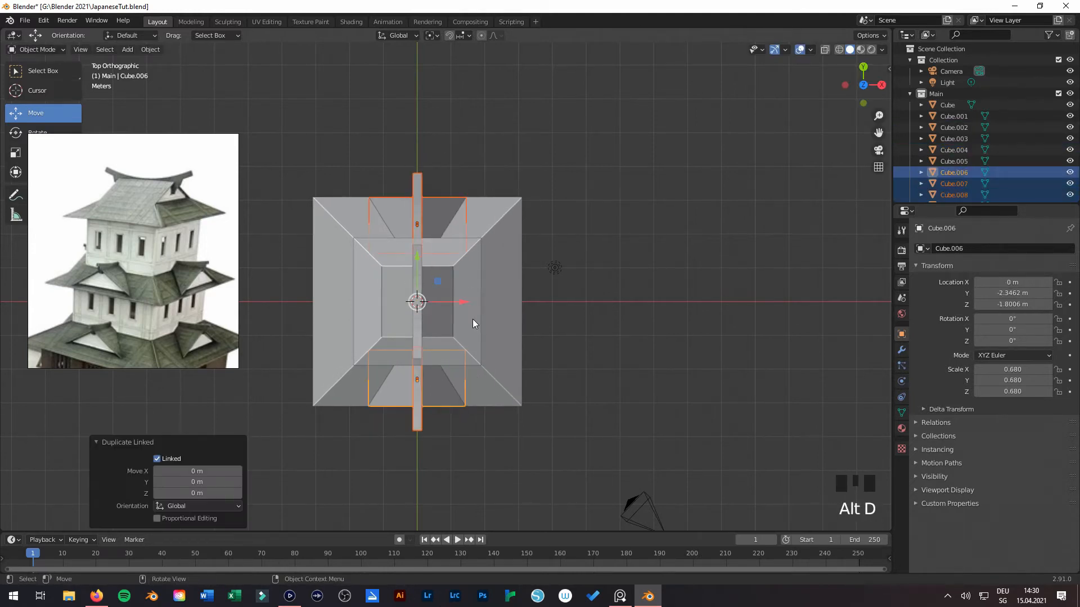
{"action": "left_click", "coordinate": [36, 135]}
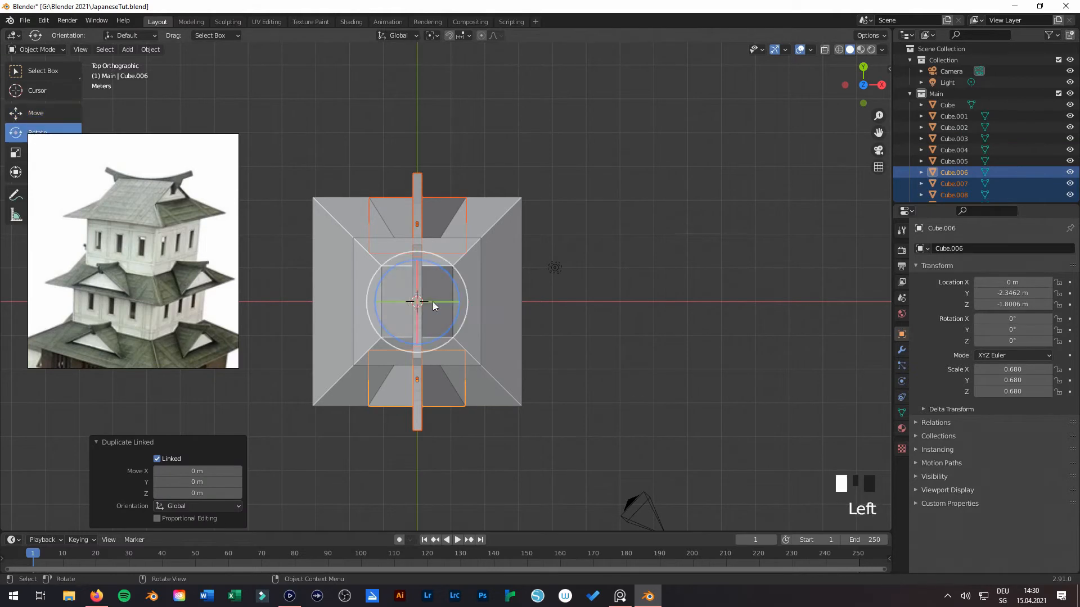
{"action": "left_click_drag", "start_coordinate": [461, 297], "coordinate": [404, 251]}
{"action": "left_click", "coordinate": [205, 481]}
{"action": "type", "text": "90.3932d"}
{"action": "key", "text": "Return"}
{"action": "left_click", "coordinate": [36, 113]}
{"action": "middle_click_drag", "start_coordinate": [411, 340], "coordinate": [514, 304]}
{"action": "left_click", "coordinate": [585, 311]}
{"action": "key", "text": "ctrl+s"}
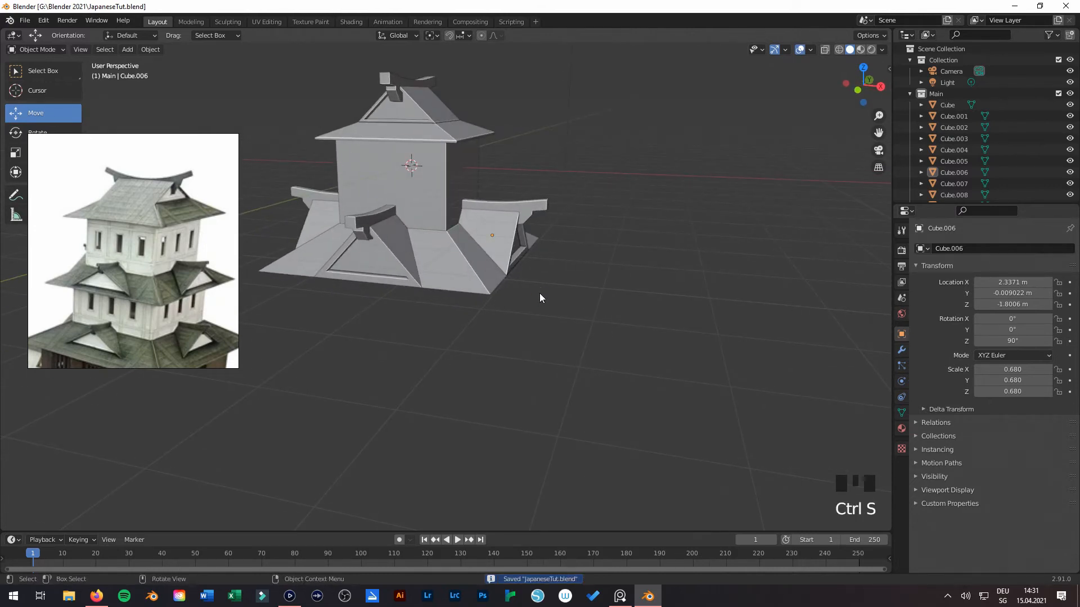
Step: Duplicate the tower body and move the copy 3 m down along Z
{"action": "middle_click_drag", "start_coordinate": [524, 278], "coordinate": [436, 379], "text": "shift"}
{"action": "middle_click_drag", "start_coordinate": [477, 326], "coordinate": [568, 353], "text": "shift"}
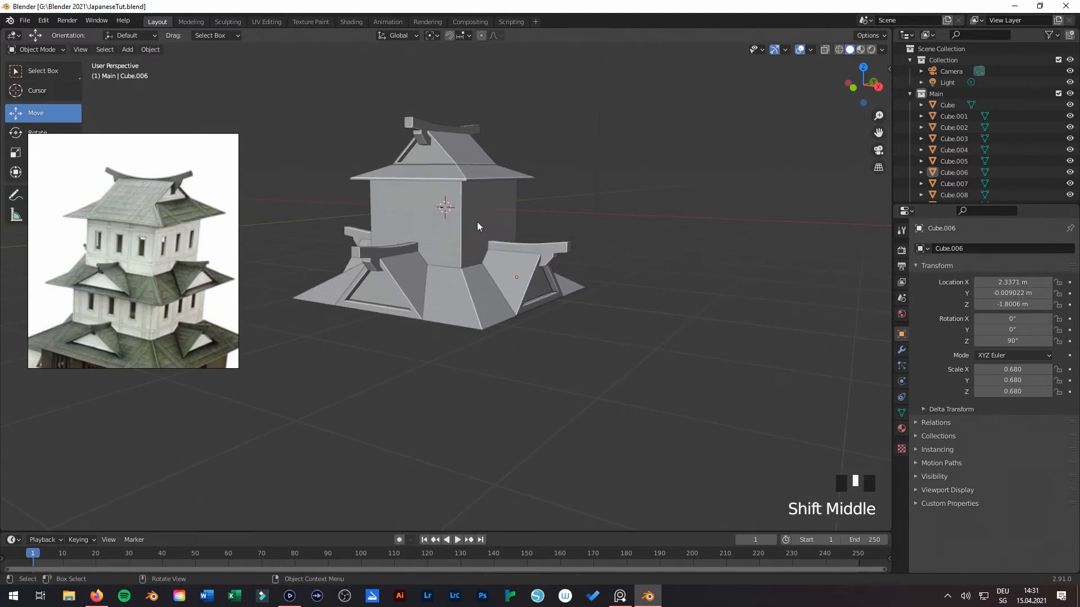
{"action": "left_click", "coordinate": [477, 223]}
{"action": "key", "text": "KP_1"}
{"action": "key", "text": "shift+d"}
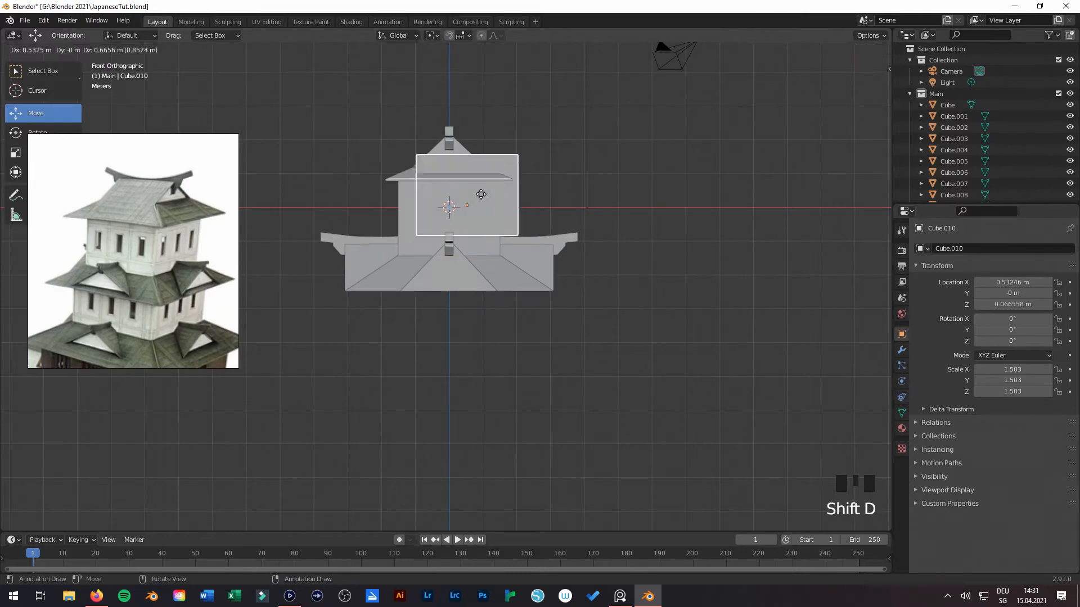
{"action": "right_click", "coordinate": [480, 193]}
{"action": "left_click_drag", "start_coordinate": [450, 185], "coordinate": [466, 292], "text": "ctrl"}
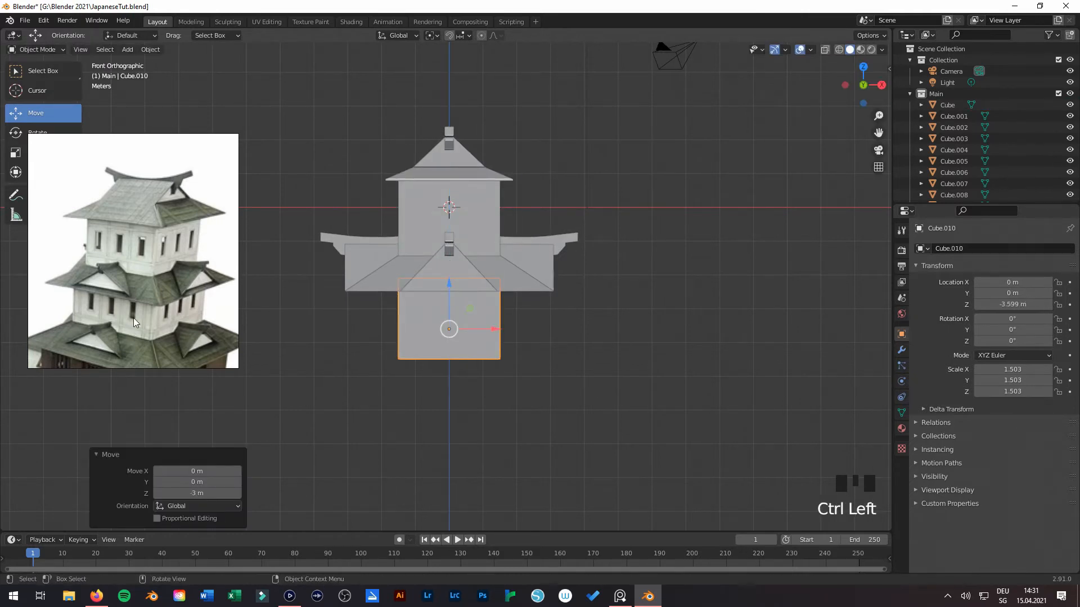
Step: Enlarge the copied body to a scale of about 2.232 in X and Y, and flatten it to about 1.599 in Z
{"action": "left_click", "coordinate": [16, 153]}
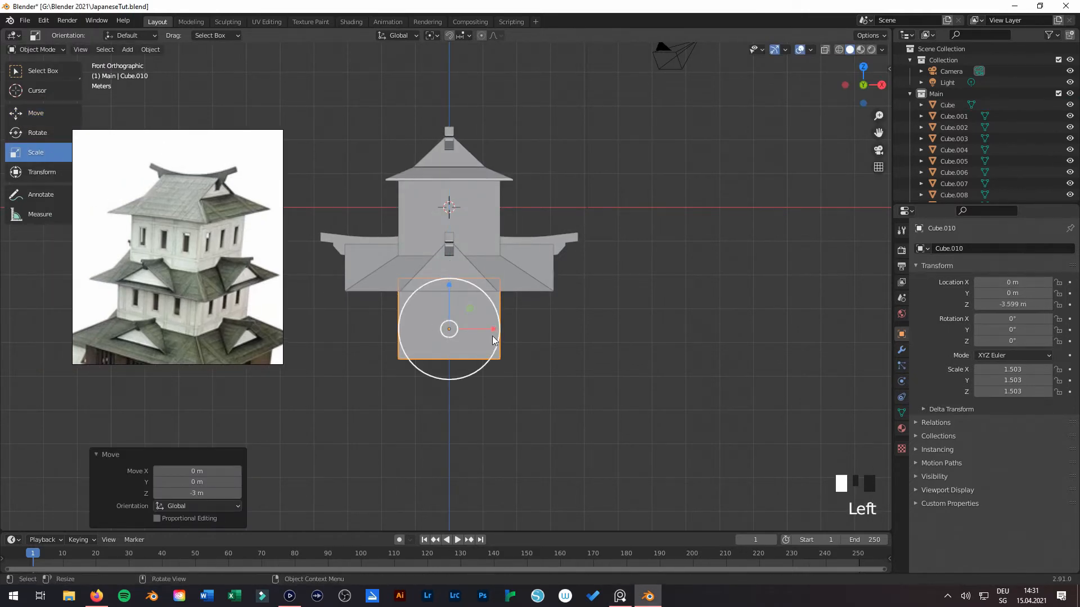
{"action": "middle_click_drag", "start_coordinate": [550, 344], "coordinate": [504, 376]}
{"action": "key", "text": "s"}
{"action": "left_click", "coordinate": [539, 388]}
{"action": "left_click_drag", "start_coordinate": [444, 287], "coordinate": [442, 299]}
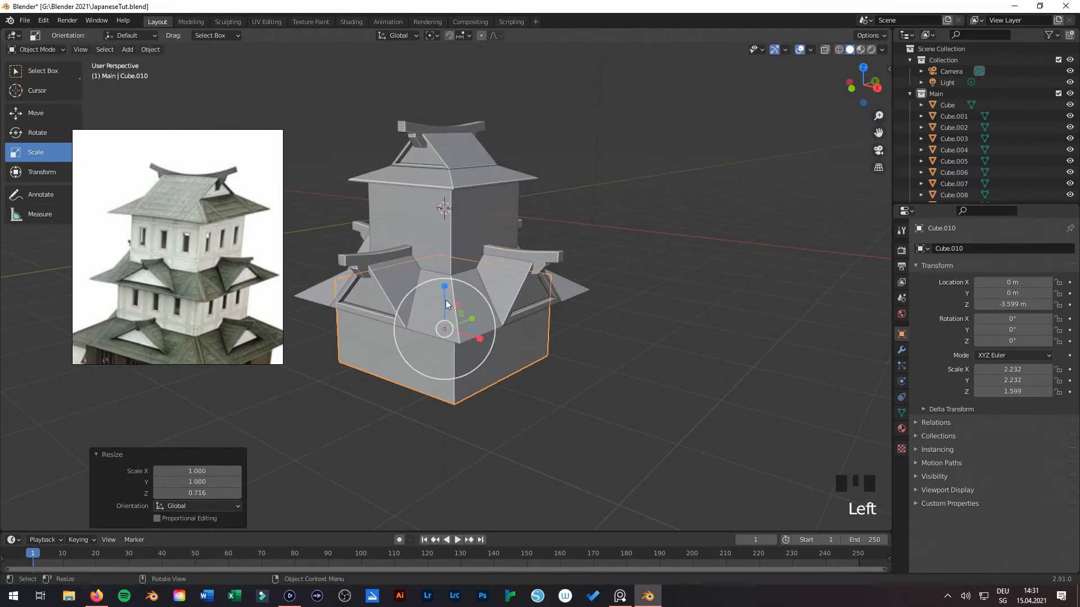
Step: Adjust the lower body's height position under the skirt roof and scale it down slightly in front view
{"action": "left_click", "coordinate": [67, 115]}
{"action": "middle_click_drag", "start_coordinate": [568, 304], "coordinate": [453, 291]}
{"action": "left_click_drag", "start_coordinate": [454, 290], "coordinate": [447, 289]}
{"action": "middle_click_drag", "start_coordinate": [457, 323], "coordinate": [526, 392]}
{"action": "middle_click_drag", "start_coordinate": [293, 303], "coordinate": [476, 411]}
{"action": "key", "text": "KP_1"}
{"action": "scroll", "coordinate": [565, 389], "scroll_direction": "up", "scroll_amount": 1}
{"action": "key", "text": "s"}
{"action": "left_click", "coordinate": [557, 380]}
Step: Shorten the upper tower body by moving its top face down along Z
{"action": "left_click", "coordinate": [466, 236]}
{"action": "middle_click_drag", "start_coordinate": [467, 236], "coordinate": [472, 211]}
{"action": "key", "text": "Tab"}
{"action": "scroll", "coordinate": [453, 180], "scroll_direction": "up", "scroll_amount": 1}
{"action": "left_click", "coordinate": [477, 226]}
{"action": "left_click_drag", "start_coordinate": [454, 177], "coordinate": [460, 211]}
{"action": "key", "text": "Tab"}
Step: Lower the top roof and its ridge ornament along Z onto the shortened upper body
{"action": "left_click", "coordinate": [492, 205]}
{"action": "left_click", "coordinate": [460, 174], "text": "shift"}
{"action": "left_click_drag", "start_coordinate": [457, 152], "coordinate": [456, 184], "text": "ctrl"}
{"action": "middle_click_drag", "start_coordinate": [600, 241], "coordinate": [593, 352]}
{"action": "key", "text": "Tab"}
{"action": "middle_click_drag", "start_coordinate": [480, 272], "coordinate": [484, 298]}
{"action": "key", "text": "Tab"}
Step: Raise the top roof and its ridge ornament 0.6409 m along Z
{"action": "left_click", "coordinate": [471, 219]}
{"action": "left_click", "coordinate": [487, 193], "text": "shift"}
{"action": "left_click_drag", "start_coordinate": [456, 180], "coordinate": [459, 156]}
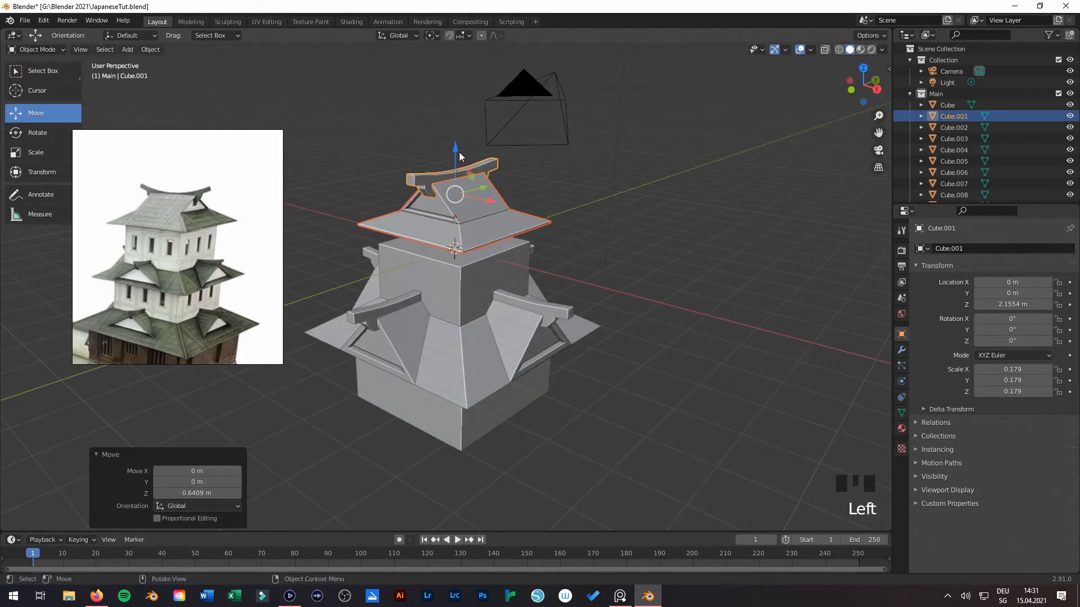
Step: Raise the upper body's top face 0.43671 m along Z to meet the roof, and save the file
{"action": "left_click", "coordinate": [476, 263]}
{"action": "key", "text": "Tab"}
{"action": "left_click_drag", "start_coordinate": [455, 216], "coordinate": [455, 196]}
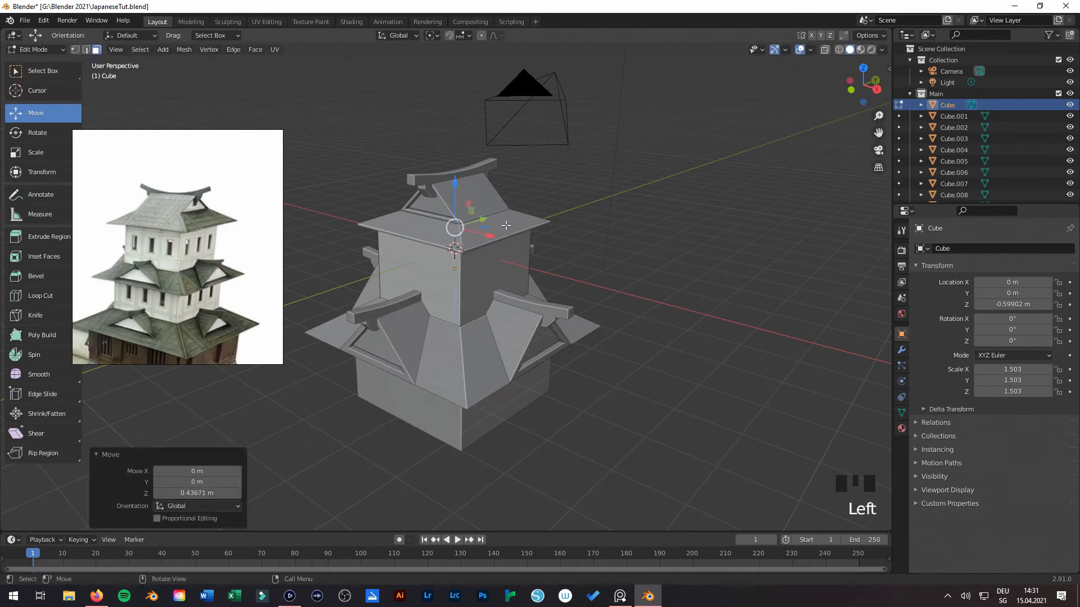
{"action": "key", "text": "Tab"}
{"action": "left_click", "coordinate": [651, 286]}
{"action": "key", "text": "ctrl+s"}
Step: Duplicate the skirt roof and move the copy 3 m down along Z
{"action": "scroll", "coordinate": [492, 285], "scroll_direction": "down", "scroll_amount": 5}
{"action": "scroll", "coordinate": [536, 340], "scroll_direction": "up", "scroll_amount": 1}
{"action": "middle_click_drag", "start_coordinate": [235, 313], "coordinate": [261, 271]}
{"action": "middle_click_drag", "start_coordinate": [533, 360], "coordinate": [423, 299]}
{"action": "scroll", "coordinate": [514, 263], "scroll_direction": "up", "scroll_amount": 3}
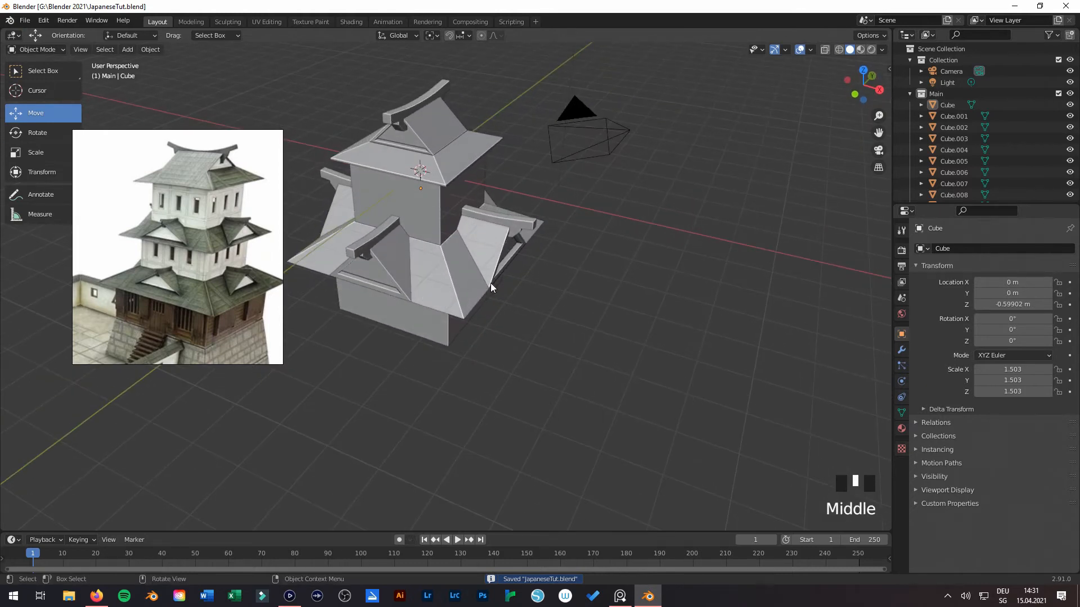
{"action": "middle_click_drag", "start_coordinate": [491, 282], "coordinate": [510, 318], "text": "shift"}
{"action": "scroll", "coordinate": [444, 288], "scroll_direction": "down", "scroll_amount": 2, "text": "shift"}
{"action": "left_click", "coordinate": [456, 292]}
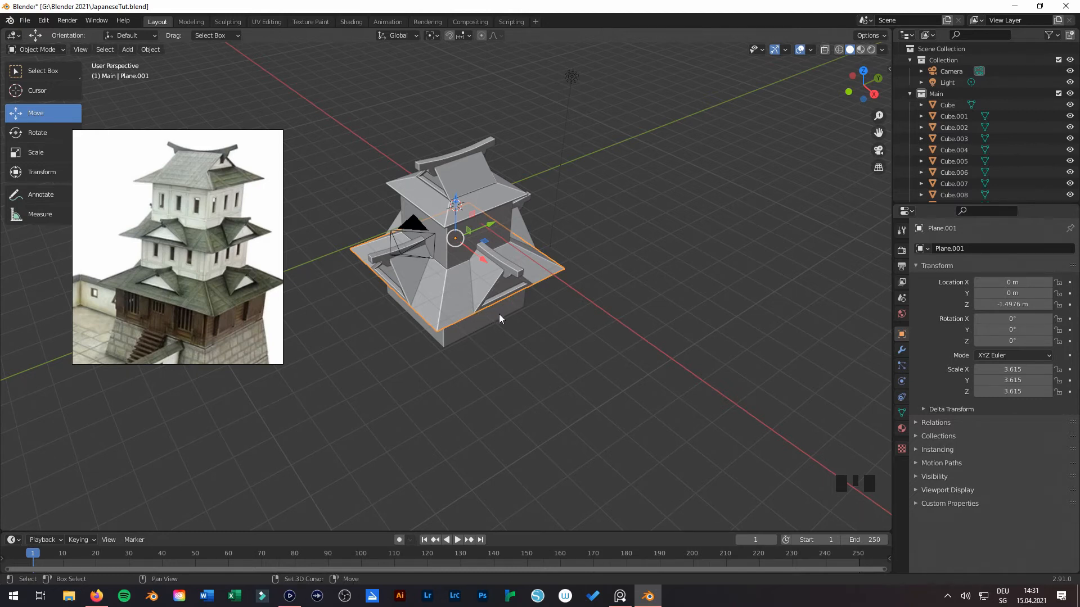
{"action": "key", "text": "shift+d"}
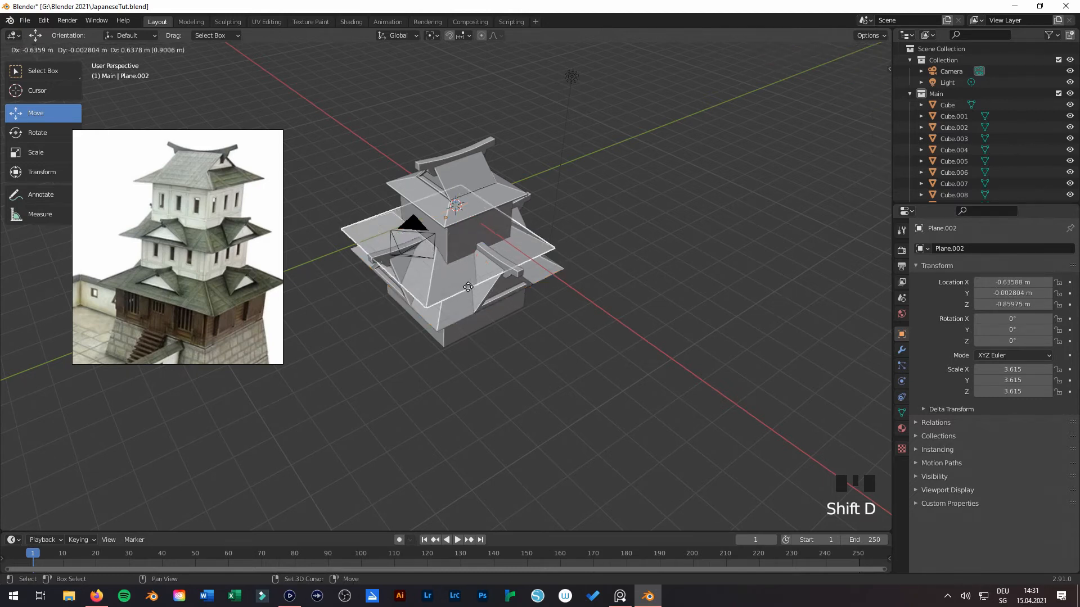
{"action": "right_click", "coordinate": [478, 256]}
{"action": "left_click", "coordinate": [465, 255], "text": "ctrl"}
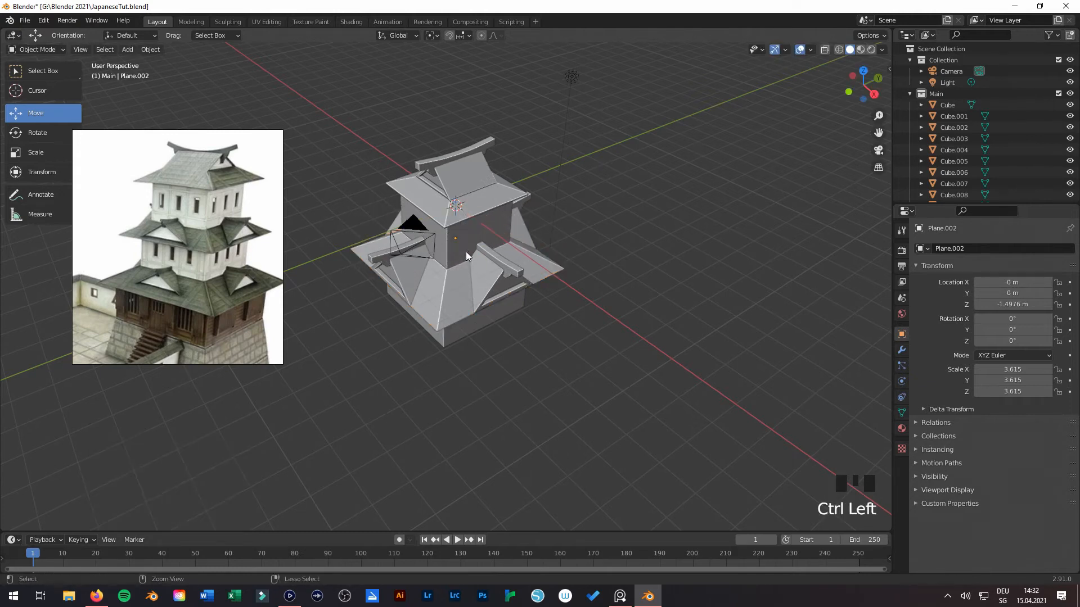
{"action": "key", "text": "ctrl+z"}
{"action": "left_click_drag", "start_coordinate": [458, 209], "coordinate": [470, 266], "text": "ctrl"}
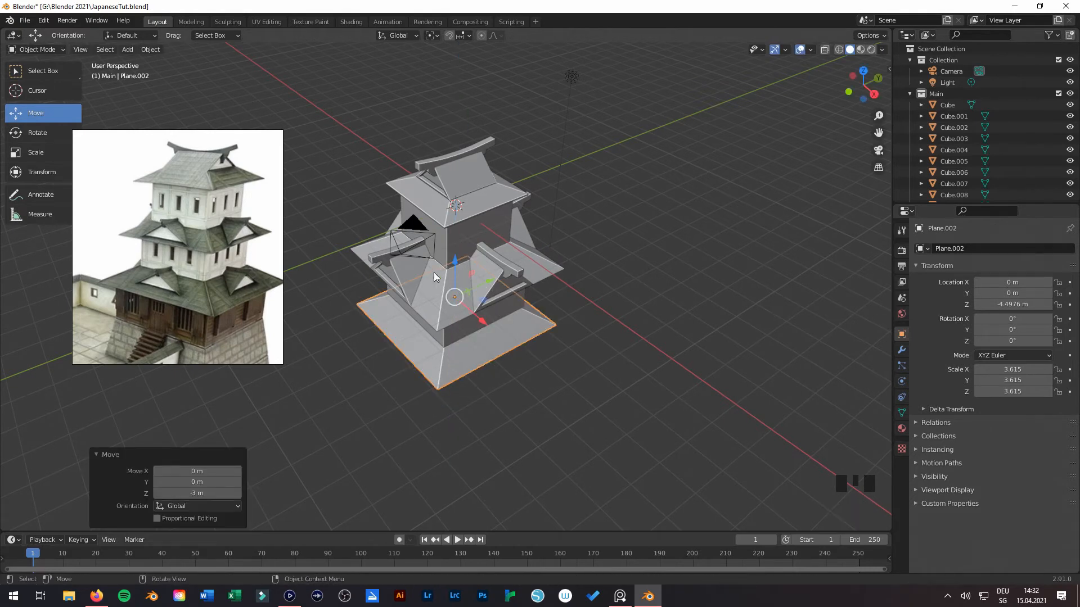
Step: Lower the copied skirt roof another 0.26357 m along Z and scale it uniformly by 1.367 to fit the lower body
{"action": "middle_click_drag", "start_coordinate": [483, 355], "coordinate": [567, 328]}
{"action": "key", "text": "KP_1"}
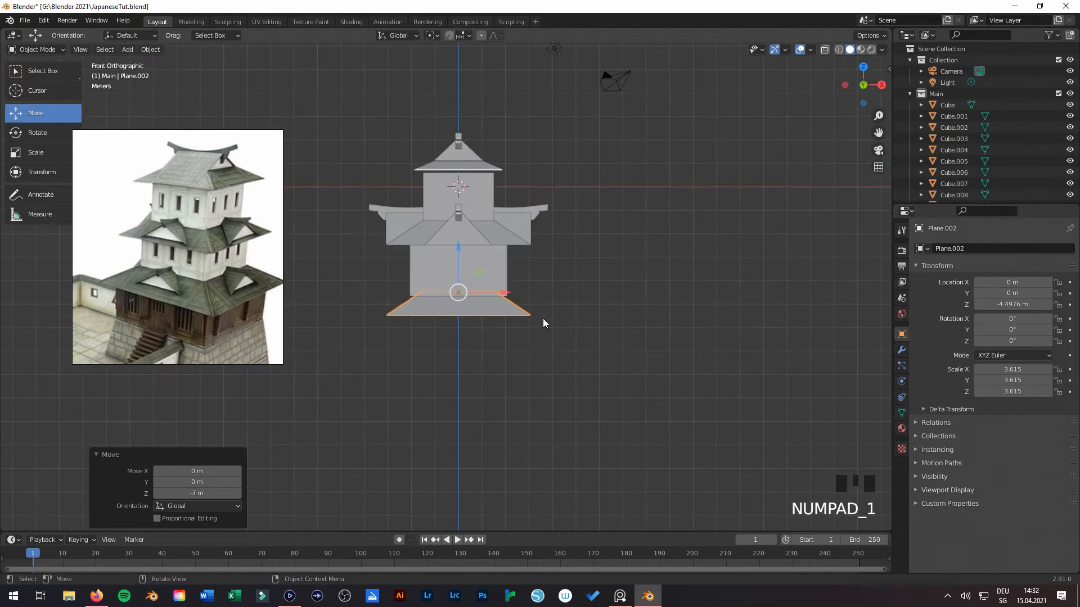
{"action": "left_click_drag", "start_coordinate": [455, 254], "coordinate": [456, 262]}
{"action": "key", "text": "s"}
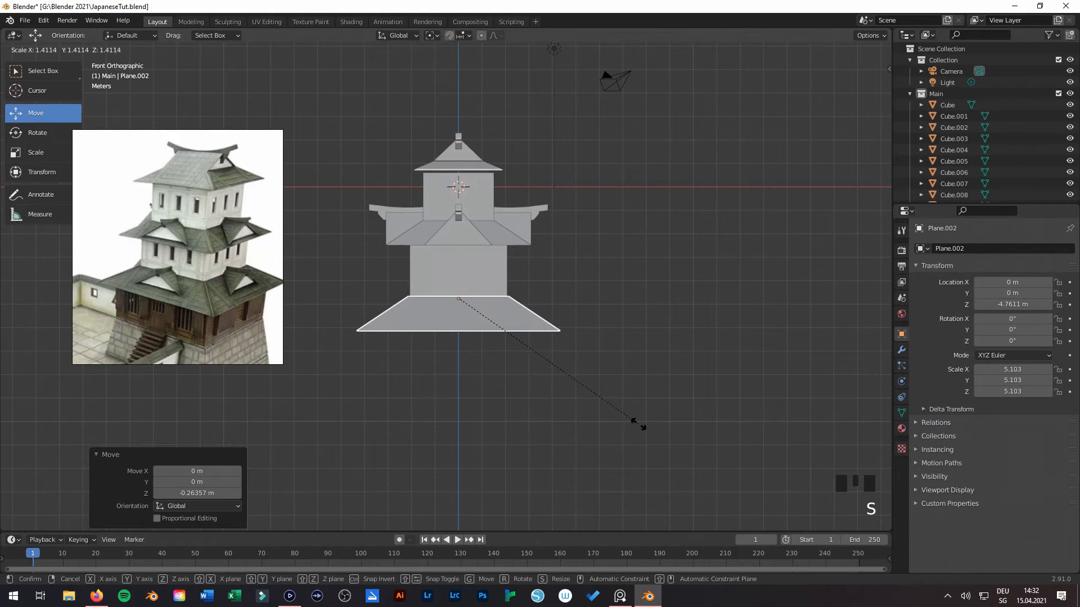
{"action": "left_click", "coordinate": [631, 423]}
{"action": "middle_click_drag", "start_coordinate": [631, 423], "coordinate": [450, 484]}
{"action": "scroll", "coordinate": [506, 438], "scroll_direction": "up", "scroll_amount": 2}
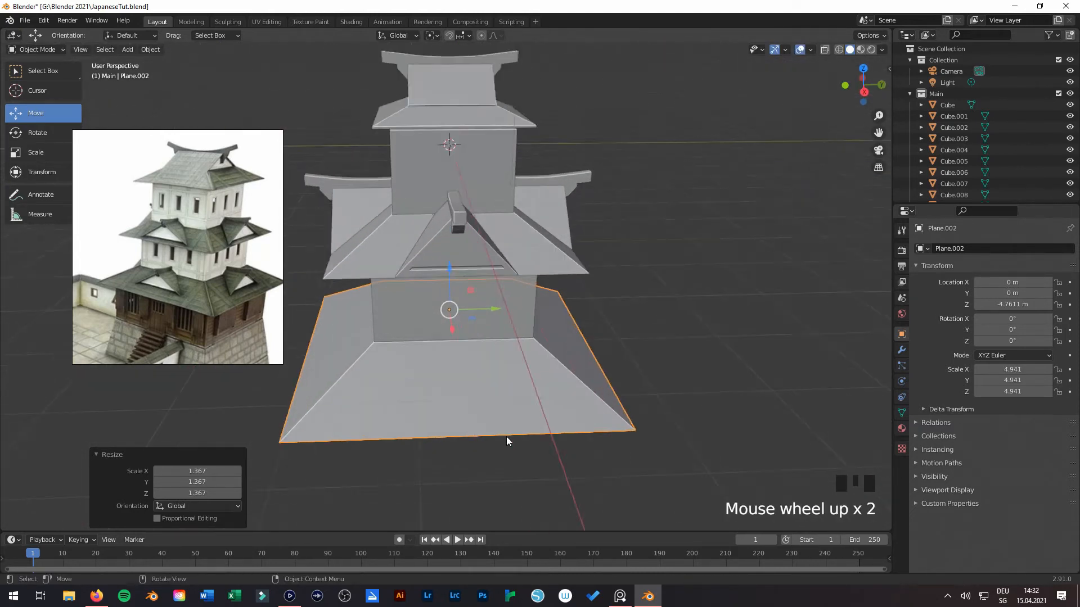
{"action": "scroll", "coordinate": [394, 373], "scroll_direction": "up", "scroll_amount": 1}
{"action": "key", "text": "Tab"}
{"action": "key", "text": "Tab"}
{"action": "scroll", "coordinate": [501, 356], "scroll_direction": "down", "scroll_amount": 3}
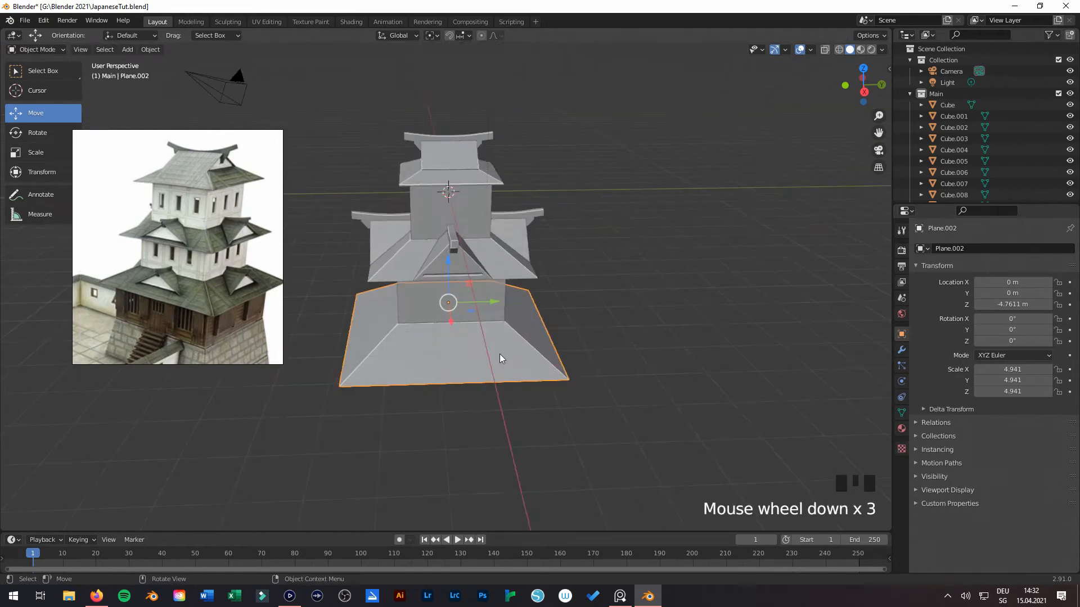
{"action": "middle_click_drag", "start_coordinate": [500, 355], "coordinate": [537, 349]}
{"action": "left_click", "coordinate": [626, 343]}
Step: Duplicate a middle-roof dormer with its ridge beam and move the copy 3.3785 m down along Z onto the lowest roof
{"action": "middle_click_drag", "start_coordinate": [625, 343], "coordinate": [574, 355]}
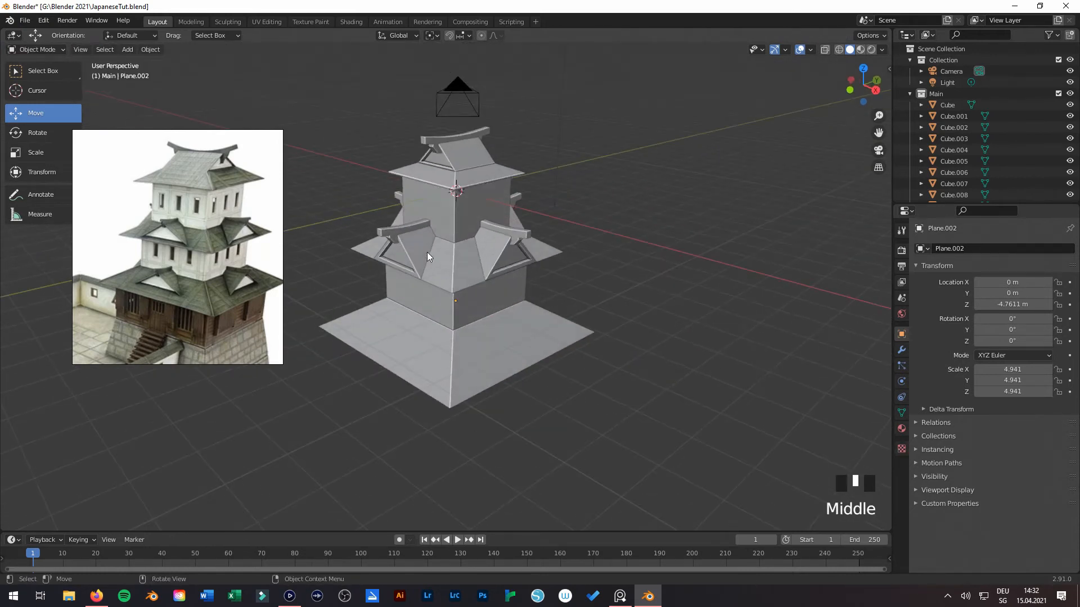
{"action": "left_click", "coordinate": [392, 228]}
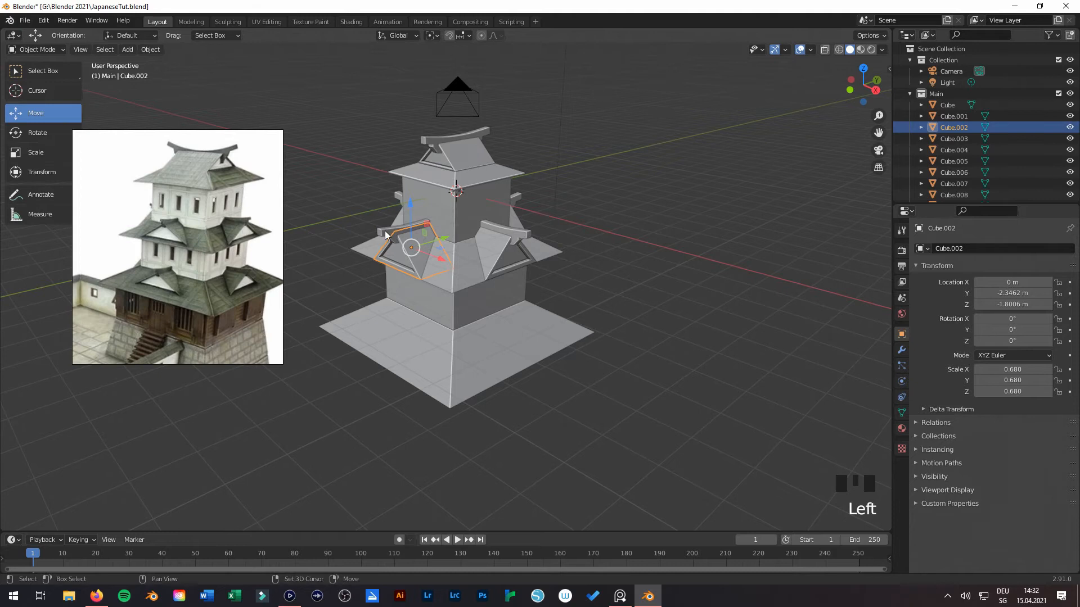
{"action": "left_click", "coordinate": [385, 231], "text": "shift"}
{"action": "key", "text": "KP_1"}
{"action": "key", "text": "KP_3"}
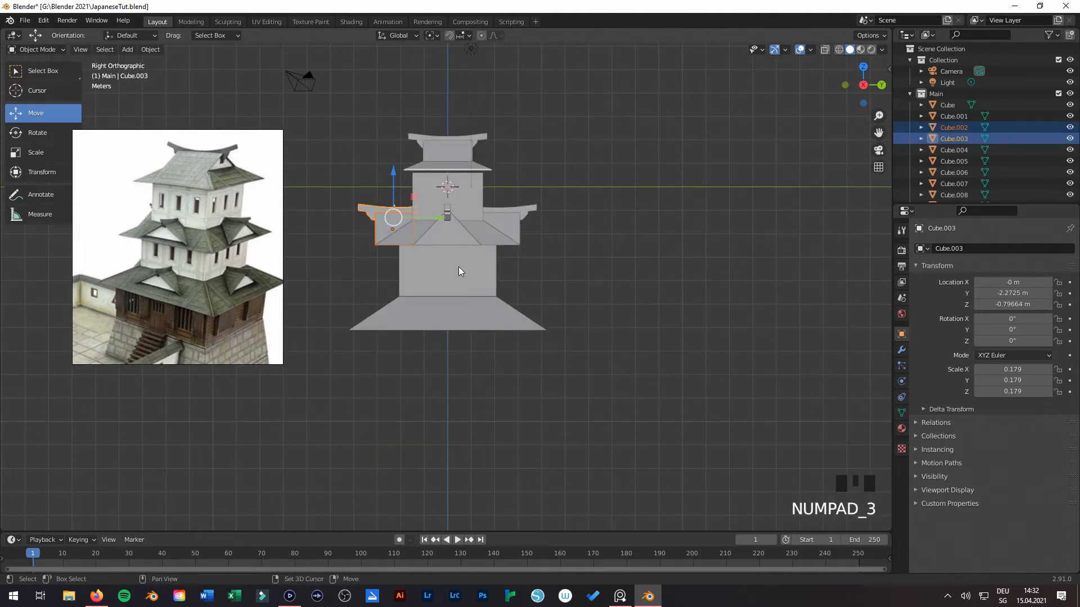
{"action": "middle_click_drag", "start_coordinate": [459, 272], "coordinate": [503, 293], "text": "shift"}
{"action": "scroll", "coordinate": [503, 293], "scroll_direction": "down", "scroll_amount": 1, "text": "shift"}
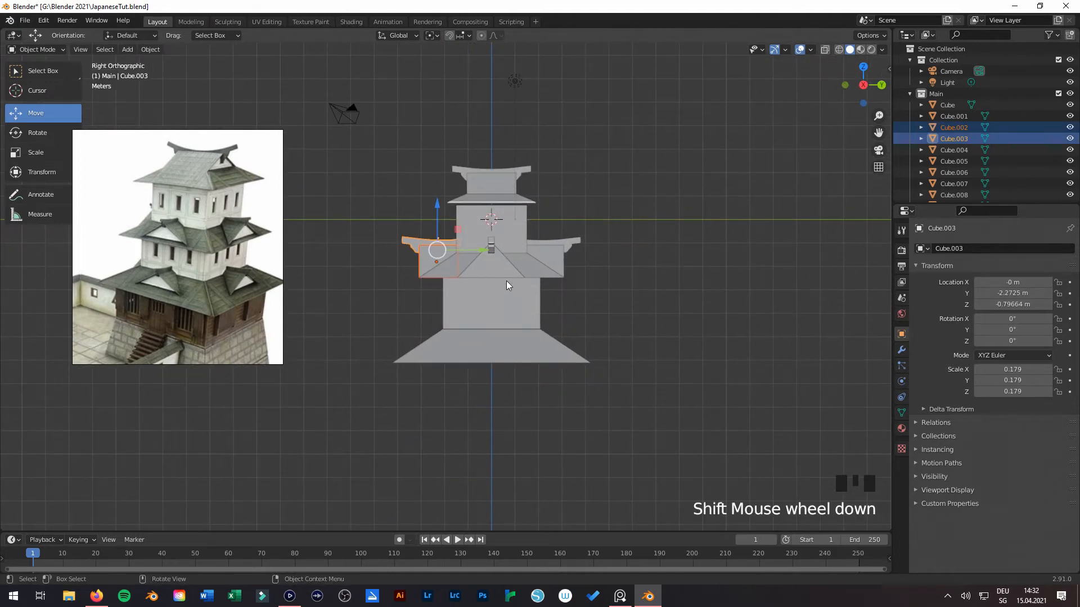
{"action": "key", "text": "shift+d"}
{"action": "right_click", "coordinate": [441, 222]}
{"action": "left_click_drag", "start_coordinate": [441, 222], "coordinate": [436, 308], "text": "ctrl"}
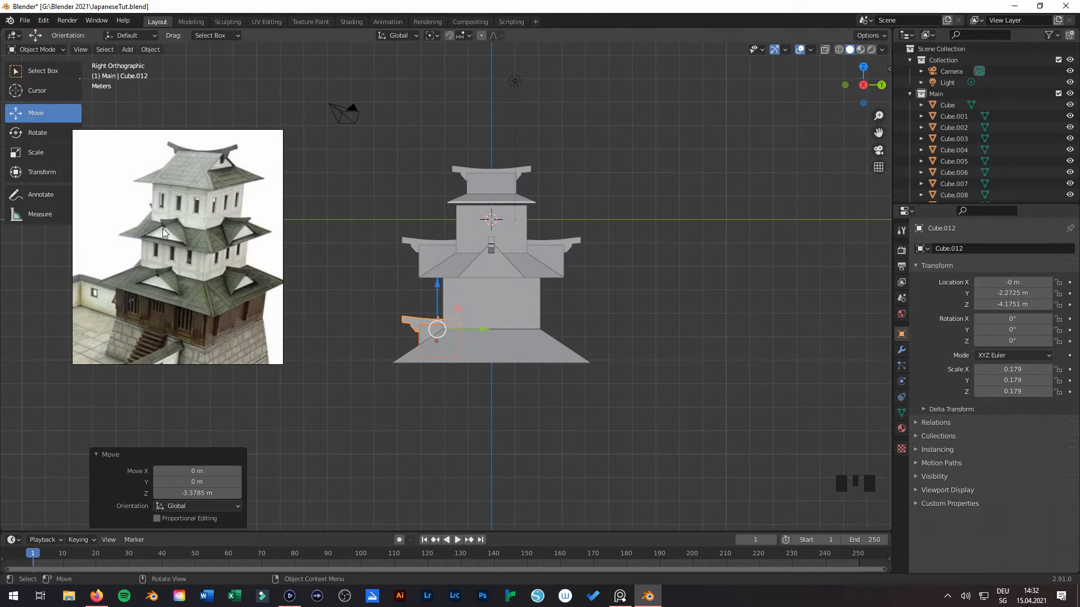
Step: Move the copied dormer and ridge beam outward along Y, placing the ridge beam at Y -2.9825 m
{"action": "middle_click_drag", "start_coordinate": [551, 391], "coordinate": [568, 420]}
{"action": "left_click_drag", "start_coordinate": [479, 329], "coordinate": [450, 363]}
{"action": "mouse_move", "coordinate": [450, 363]}
{"action": "middle_mouse_down"}
{"action": "mouse_move", "coordinate": [571, 332]}
{"action": "mouse_move", "coordinate": [610, 337]}
{"action": "mouse_move", "coordinate": [449, 349]}
{"action": "middle_mouse_up"}
{"action": "left_click_drag", "start_coordinate": [448, 349], "coordinate": [464, 356]}
Step: Open the copied dormer and ridge beam together for mesh editing in the right orthographic view
{"action": "middle_click_drag", "start_coordinate": [567, 381], "coordinate": [438, 222]}
{"action": "scroll", "coordinate": [393, 399], "scroll_direction": "up", "scroll_amount": 3}
{"action": "key", "text": "Tab"}
{"action": "key", "text": "Tab"}
{"action": "middle_click_drag", "start_coordinate": [517, 259], "coordinate": [439, 276]}
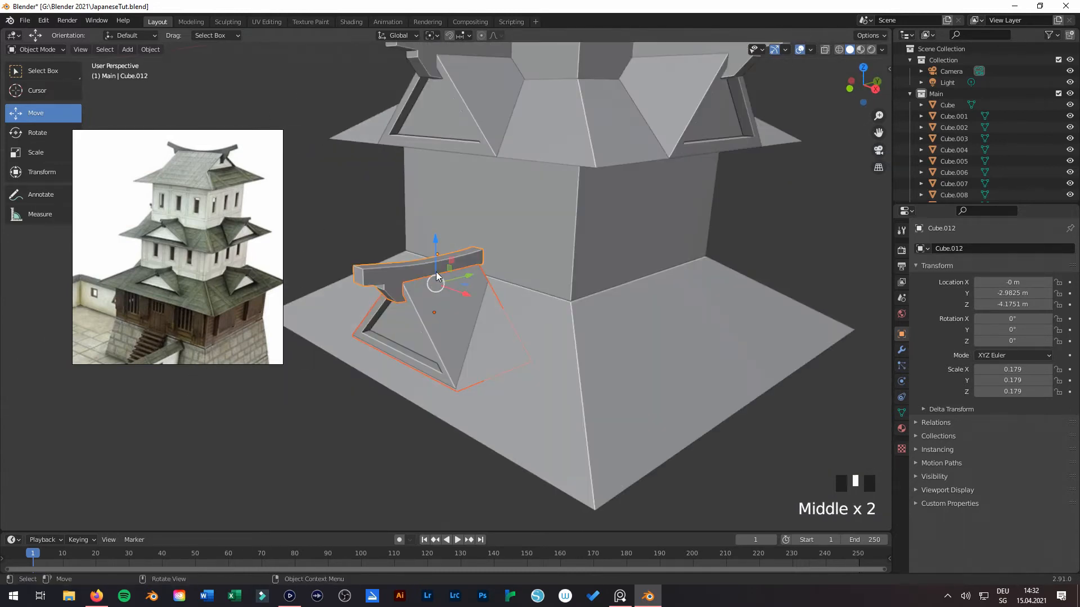
{"action": "key", "text": "KP_3"}
{"action": "key", "text": "Tab"}
{"action": "key", "text": "Tab"}
{"action": "key", "text": "Tab"}
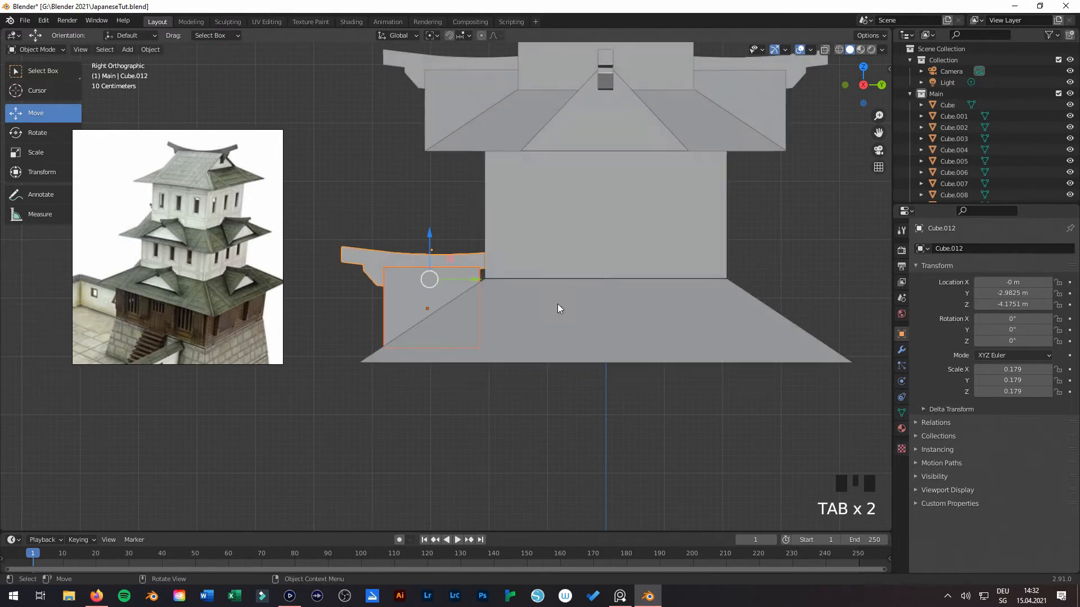
{"action": "middle_click_drag", "start_coordinate": [462, 299], "coordinate": [414, 322], "text": "shift"}
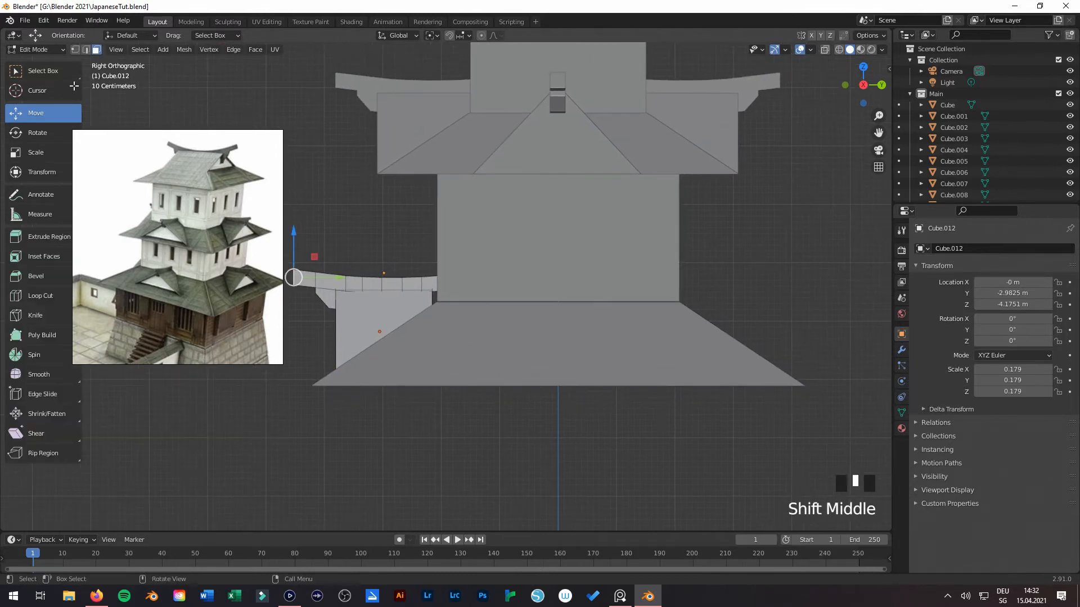
{"action": "left_click", "coordinate": [96, 51]}
{"action": "key", "text": "b"}
{"action": "left_click_drag", "start_coordinate": [401, 244], "coordinate": [440, 331]}
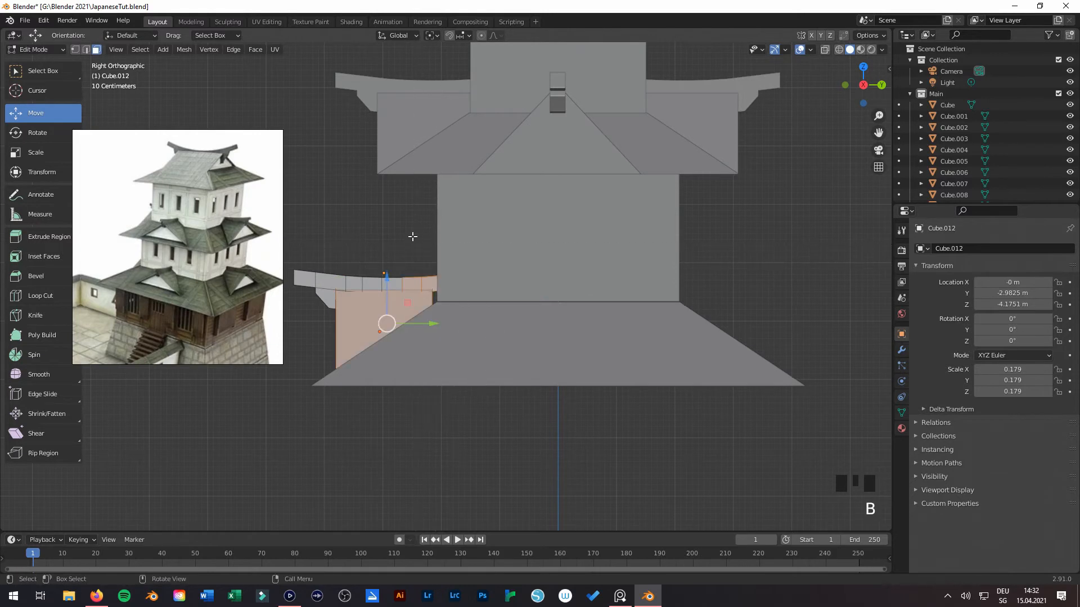
{"action": "key", "text": "b"}
{"action": "left_click_drag", "start_coordinate": [413, 251], "coordinate": [485, 362]}
{"action": "left_click", "coordinate": [381, 222]}
Step: Switch to edge selection and box-select the rear edges of the copied dormer and ridge beam
{"action": "left_click", "coordinate": [86, 49]}
{"action": "left_click", "coordinate": [406, 211]}
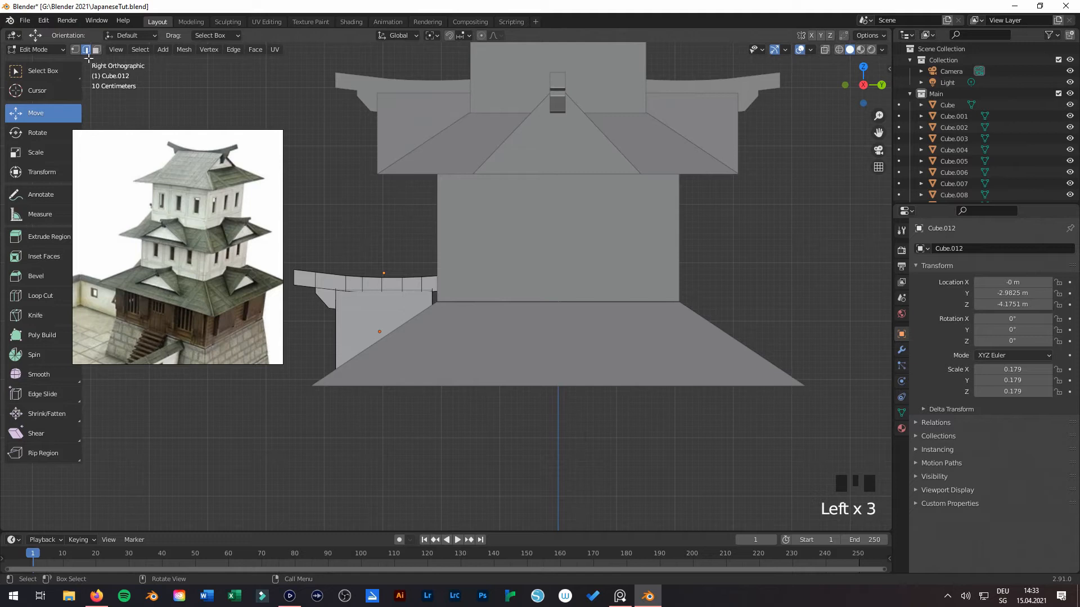
{"action": "key", "text": "b"}
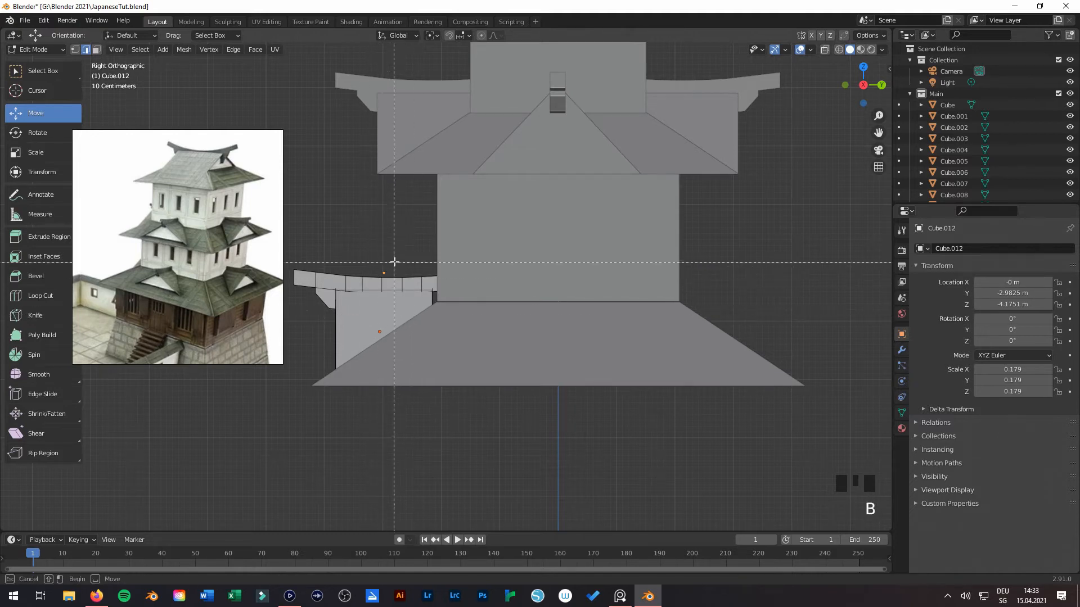
{"action": "left_click_drag", "start_coordinate": [415, 254], "coordinate": [498, 327]}
{"action": "key", "text": "Tab"}
{"action": "middle_click_drag", "start_coordinate": [515, 300], "coordinate": [557, 412]}
{"action": "scroll", "coordinate": [558, 411], "scroll_direction": "down", "scroll_amount": 2}
{"action": "left_click", "coordinate": [499, 427]}
{"action": "middle_click_drag", "start_coordinate": [499, 432], "coordinate": [607, 412]}
{"action": "scroll", "coordinate": [480, 341], "scroll_direction": "up", "scroll_amount": 6}
{"action": "middle_click_drag", "start_coordinate": [480, 337], "coordinate": [454, 305]}
{"action": "left_click", "coordinate": [469, 340]}
{"action": "key", "text": "Tab"}
{"action": "left_click", "coordinate": [493, 324]}
{"action": "key", "text": "Tab"}
{"action": "middle_click_drag", "start_coordinate": [527, 327], "coordinate": [475, 335]}
{"action": "key", "text": "ctrl+z"}
{"action": "key", "text": "ctrl+z"}
{"action": "key", "text": "ctrl+z"}
{"action": "key", "text": "ctrl+z"}
{"action": "key", "text": "ctrl+z"}
{"action": "key", "text": "ctrl+z"}
{"action": "key", "text": "ctrl+z"}
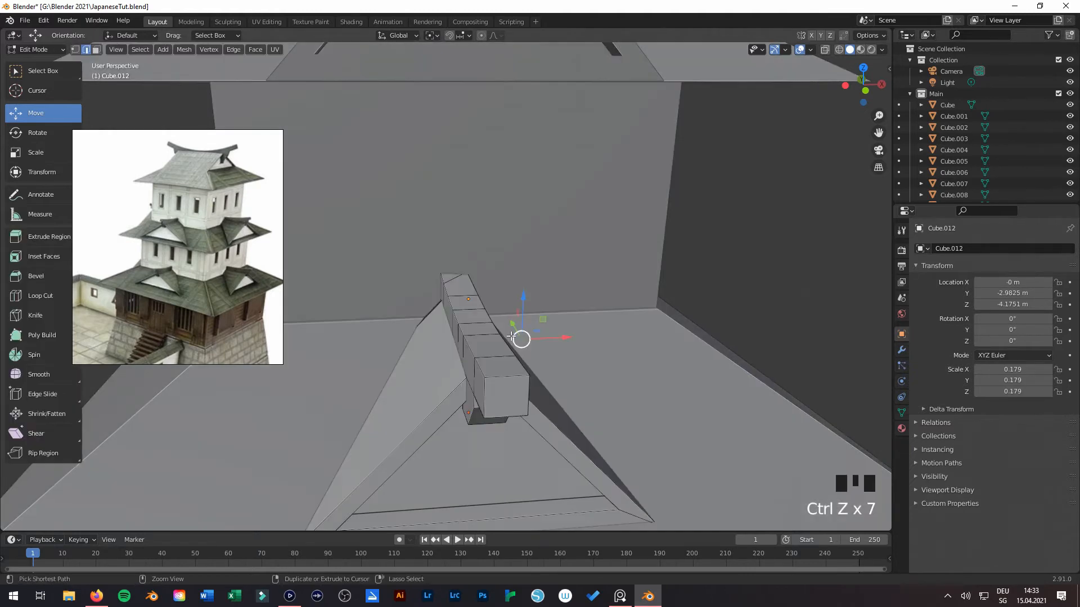
Step: Using wireframe display, select the rear ends of the copied dormer and ridge beam and extend them along Y into the lower body's wall
{"action": "middle_click_drag", "start_coordinate": [510, 336], "coordinate": [457, 359]}
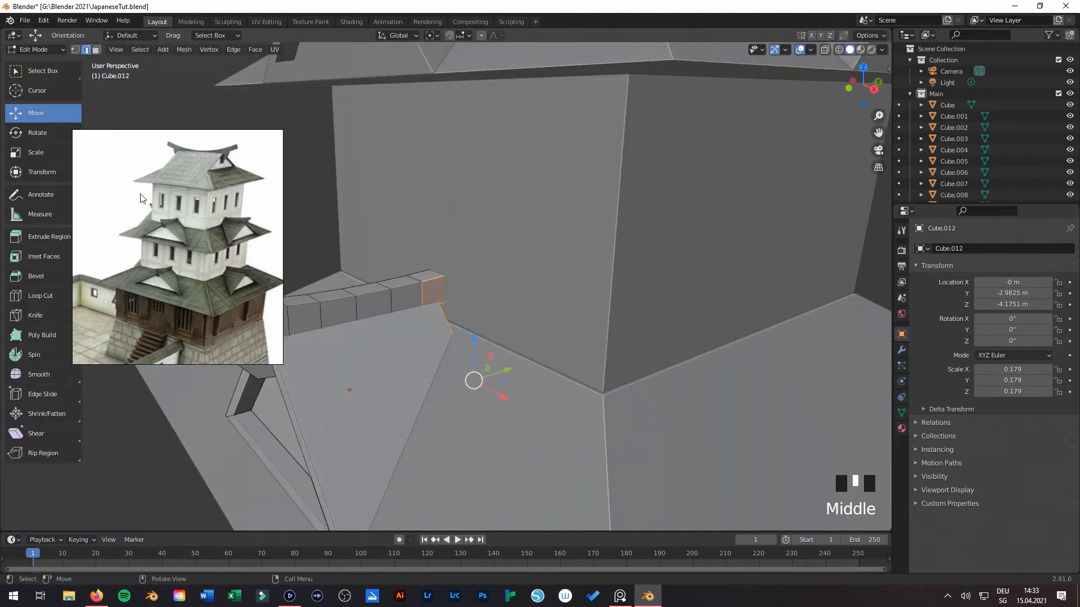
{"action": "middle_click_drag", "start_coordinate": [405, 303], "coordinate": [467, 287]}
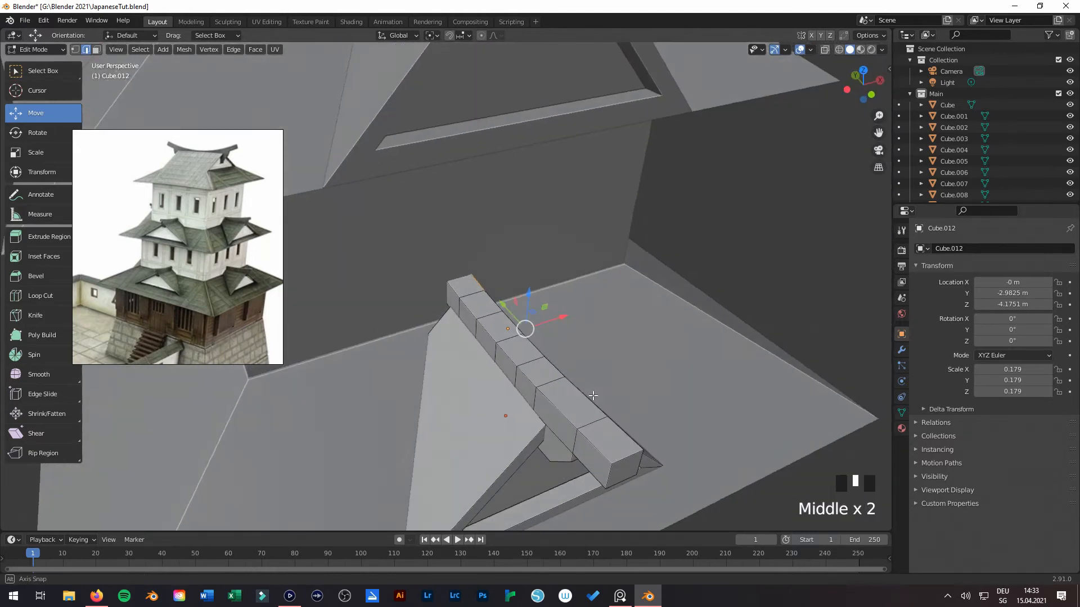
{"action": "scroll", "coordinate": [469, 285], "scroll_direction": "down", "scroll_amount": 2}
{"action": "scroll", "coordinate": [469, 285], "scroll_direction": "up", "scroll_amount": 2}
{"action": "key", "text": "KP_3"}
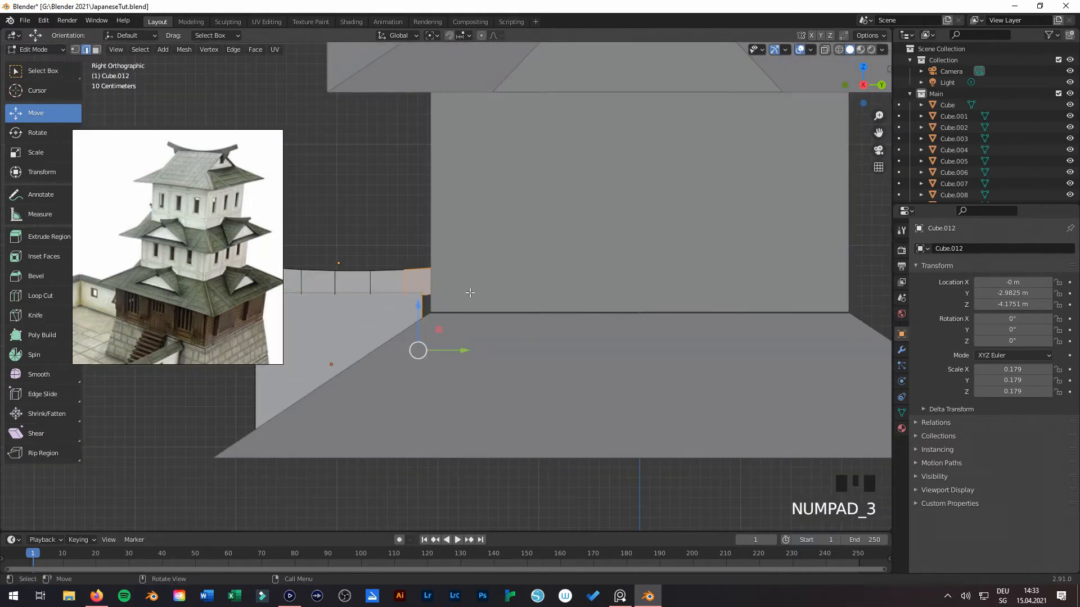
{"action": "key", "text": "z"}
{"action": "left_click", "coordinate": [372, 294]}
{"action": "middle_click_drag", "start_coordinate": [366, 222], "coordinate": [379, 227], "text": "shift"}
{"action": "left_click", "coordinate": [379, 227]}
{"action": "key", "text": "b"}
{"action": "left_click_drag", "start_coordinate": [405, 224], "coordinate": [538, 469]}
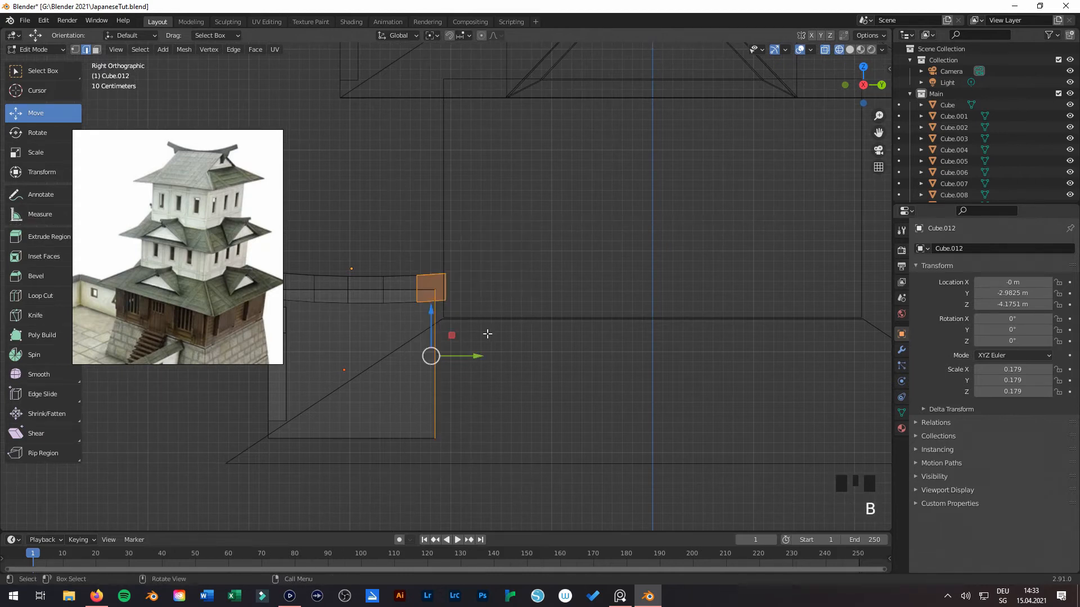
{"action": "left_click_drag", "start_coordinate": [474, 357], "coordinate": [493, 360]}
{"action": "key", "text": "z"}
{"action": "left_click", "coordinate": [561, 333]}
{"action": "scroll", "coordinate": [561, 333], "scroll_direction": "down", "scroll_amount": 3}
{"action": "mouse_move", "coordinate": [562, 333]}
{"action": "middle_mouse_down"}
{"action": "mouse_move", "coordinate": [586, 384]}
{"action": "mouse_move", "coordinate": [602, 373]}
{"action": "middle_mouse_up"}
{"action": "key", "text": "Tab"}
{"action": "scroll", "coordinate": [453, 308], "scroll_direction": "up", "scroll_amount": 6}
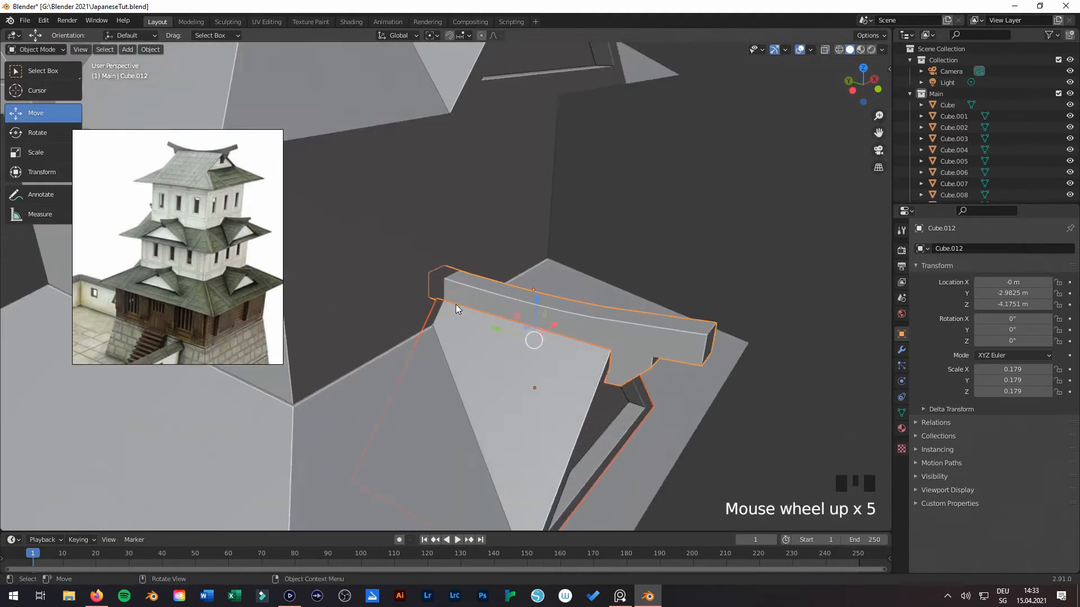
Step: Save the castle file
{"action": "scroll", "coordinate": [736, 304], "scroll_direction": "down", "scroll_amount": 5}
{"action": "middle_click_drag", "start_coordinate": [737, 304], "coordinate": [573, 306]}
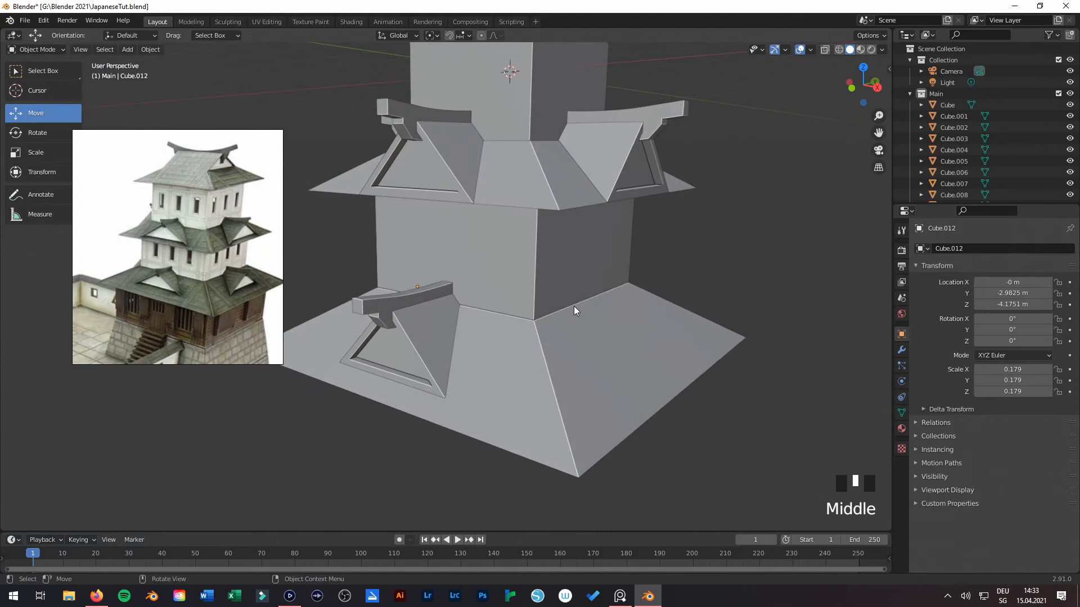
{"action": "key", "text": "ctrl+s"}
Step: Make a linked duplicate of the lowest roof's dormer and ridge beam and move it 5 m along Y in top view
{"action": "left_click", "coordinate": [383, 298], "text": "shift"}
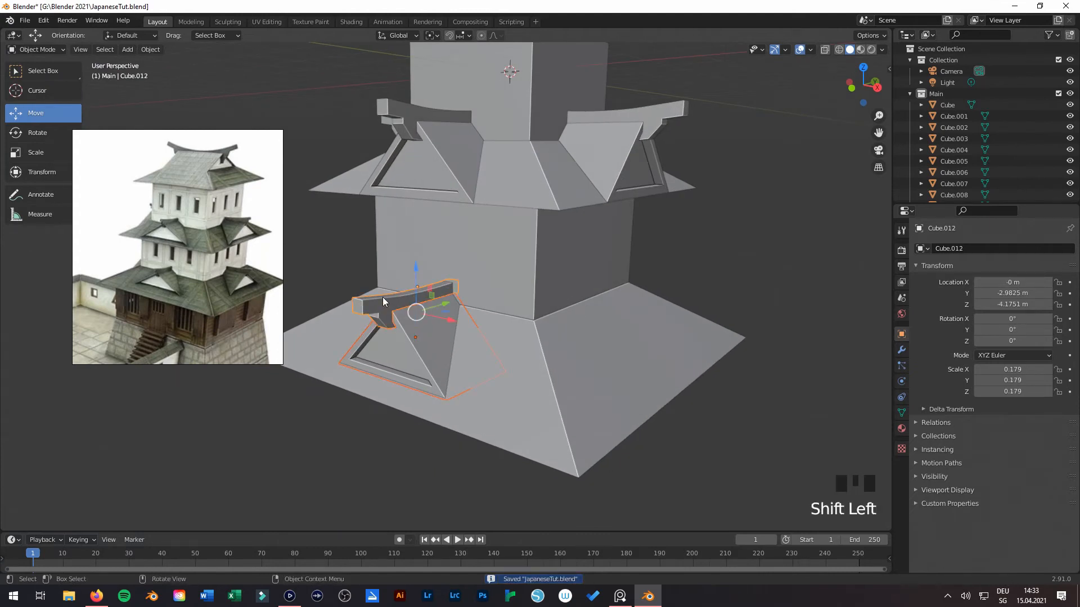
{"action": "key", "text": "KP_7"}
{"action": "scroll", "coordinate": [452, 359], "scroll_direction": "down", "scroll_amount": 2}
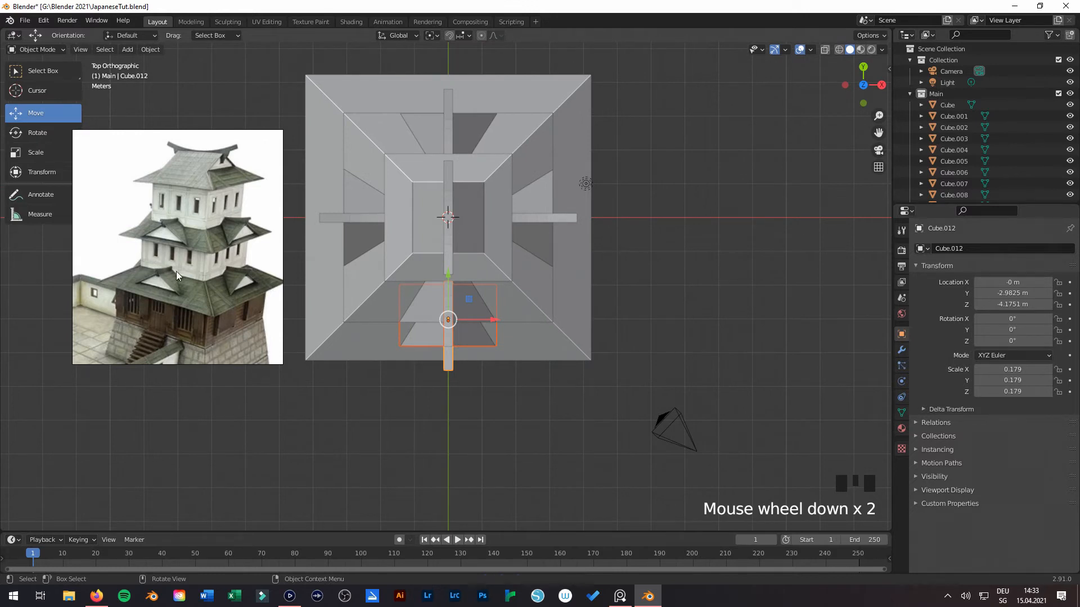
{"action": "scroll", "coordinate": [494, 365], "scroll_direction": "up", "scroll_amount": 2}
{"action": "middle_click_drag", "start_coordinate": [494, 365], "coordinate": [492, 380], "text": "shift"}
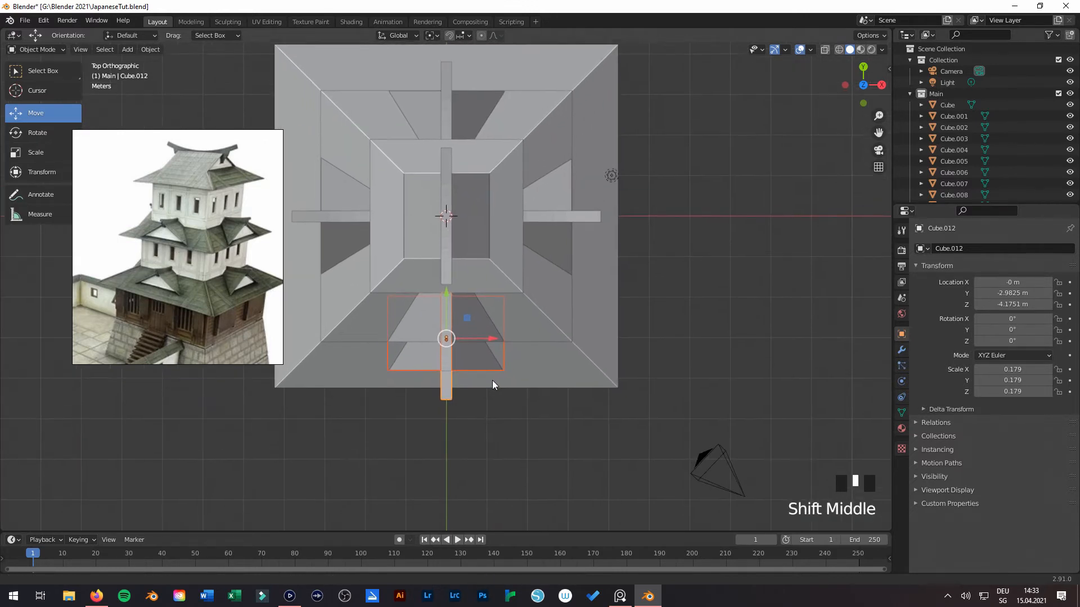
{"action": "key", "text": "alt+d"}
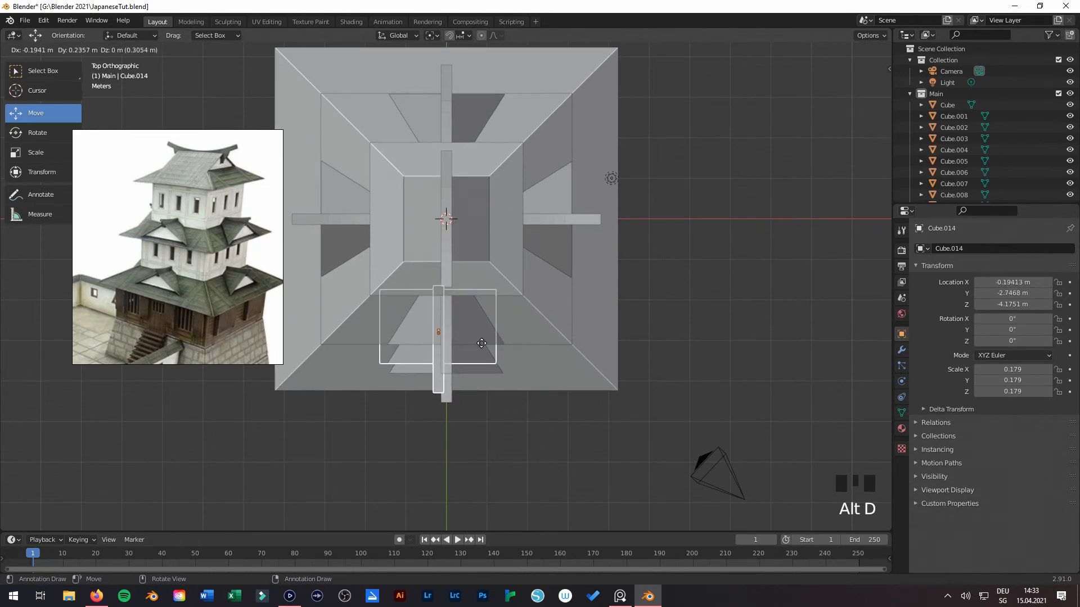
{"action": "right_click", "coordinate": [482, 343]}
{"action": "scroll", "coordinate": [466, 336], "scroll_direction": "down", "scroll_amount": 1}
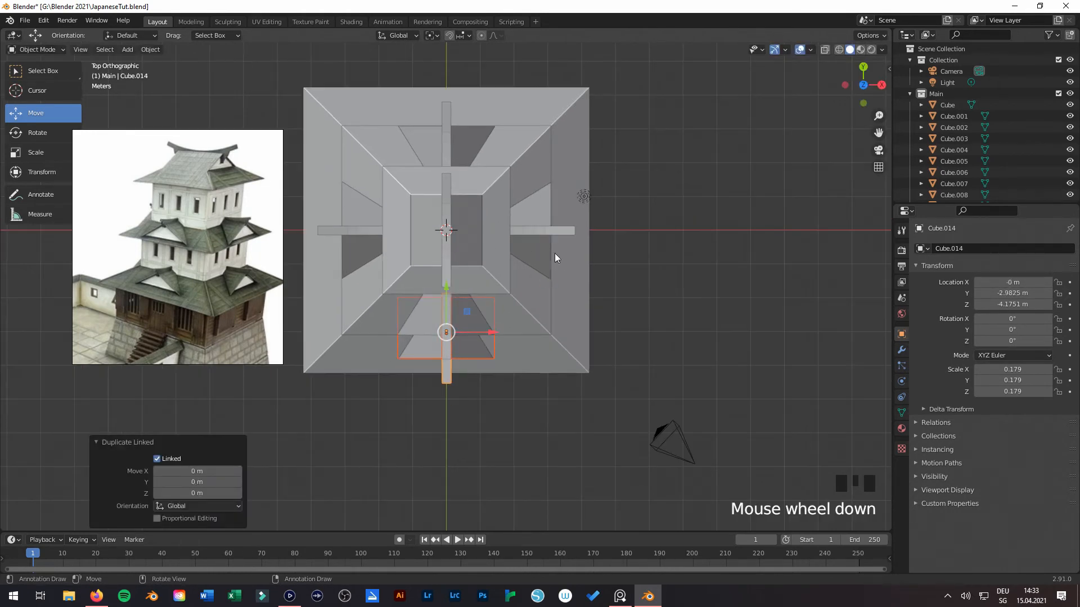
{"action": "scroll", "coordinate": [458, 304], "scroll_direction": "up", "scroll_amount": 1}
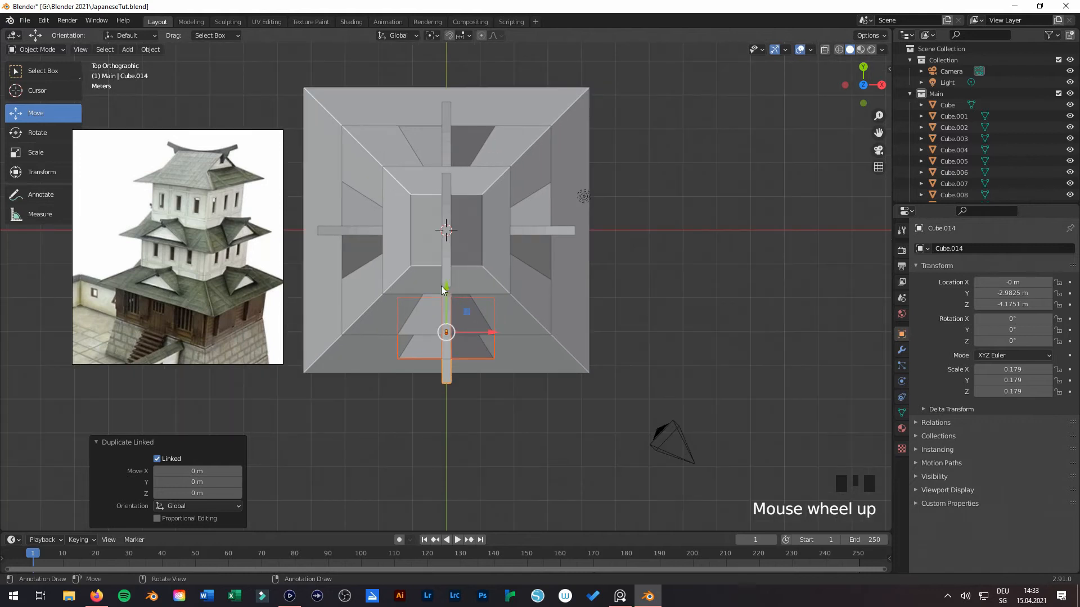
{"action": "key", "text": "g"}
{"action": "left_click", "coordinate": [463, 110]}
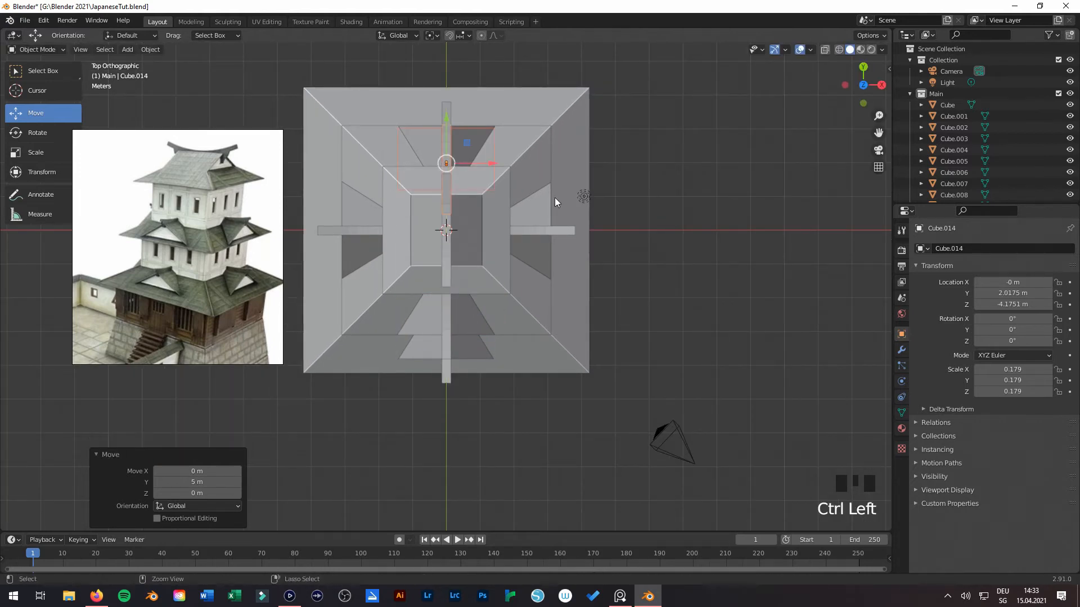
Step: Rotate the linked dormer copy 180° about Z and move it outward along Y onto the rear slope of the lowest roof
{"action": "middle_click_drag", "start_coordinate": [625, 211], "coordinate": [640, 269], "text": "shift"}
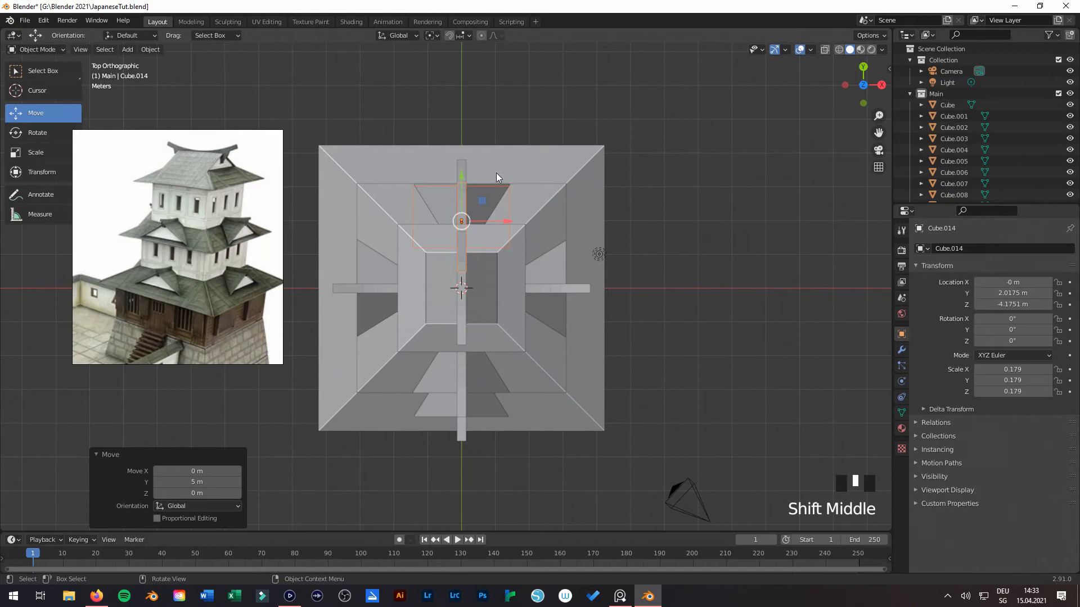
{"action": "key", "text": "r"}
{"action": "key", "text": "r"}
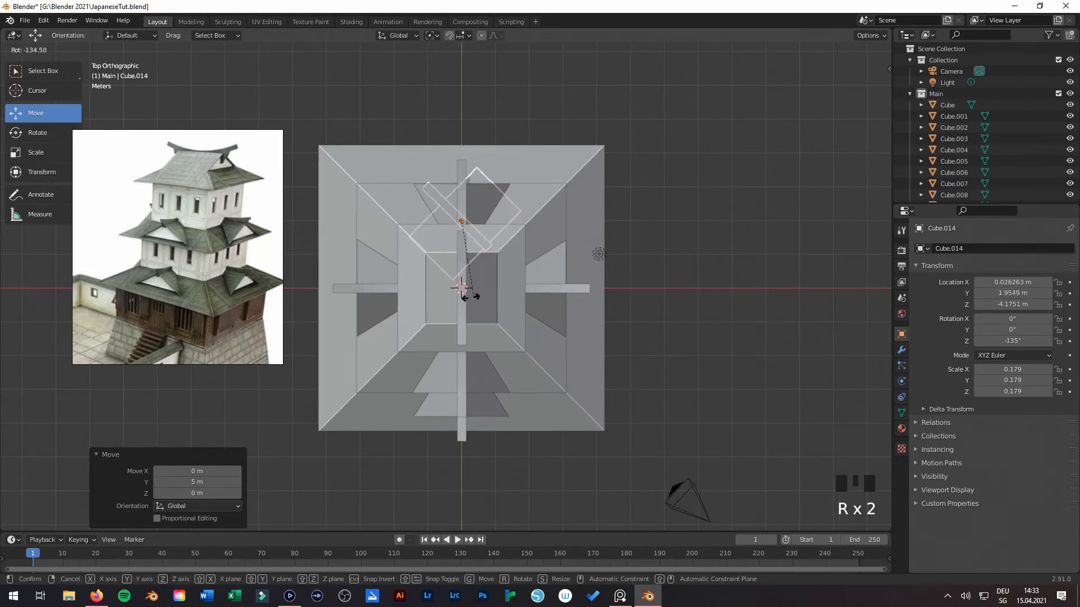
{"action": "left_click", "coordinate": [232, 491]}
{"action": "left_click", "coordinate": [214, 482]}
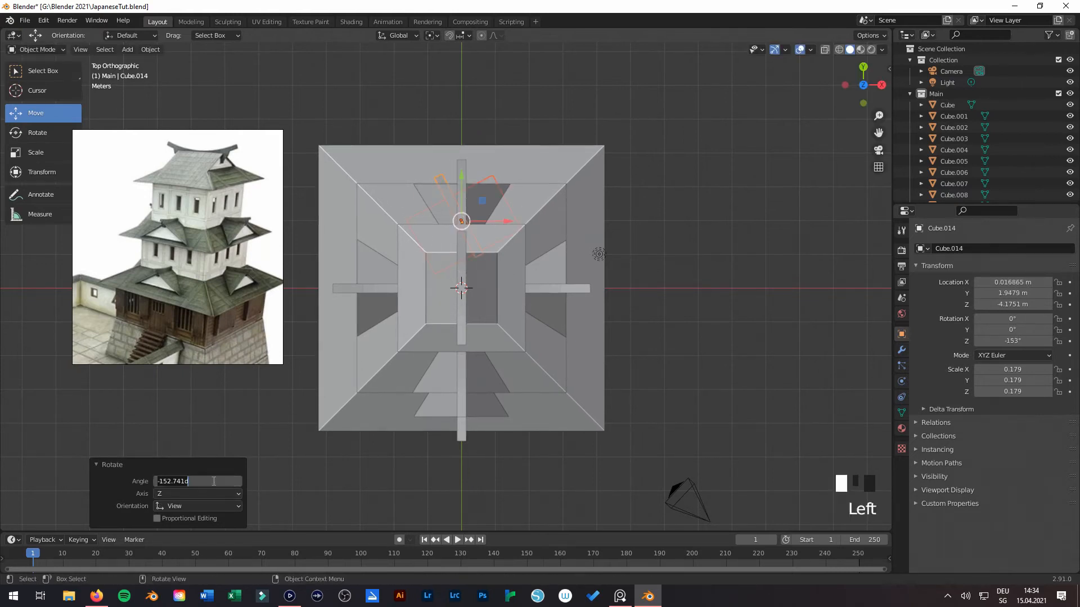
{"action": "type", "text": "180"}
{"action": "key", "text": "Return"}
{"action": "middle_click_drag", "start_coordinate": [483, 248], "coordinate": [379, 235]}
{"action": "left_click_drag", "start_coordinate": [538, 310], "coordinate": [573, 326]}
Step: Make linked duplicates of the lowest roof's front and rear dormers with their ridge beams and rotate them -90° about Z onto the side slopes
{"action": "middle_click_drag", "start_coordinate": [573, 325], "coordinate": [520, 329]}
{"action": "left_click", "coordinate": [378, 326], "text": "shift"}
{"action": "left_click", "coordinate": [378, 326], "text": "shift"}
{"action": "key", "text": "KP_7"}
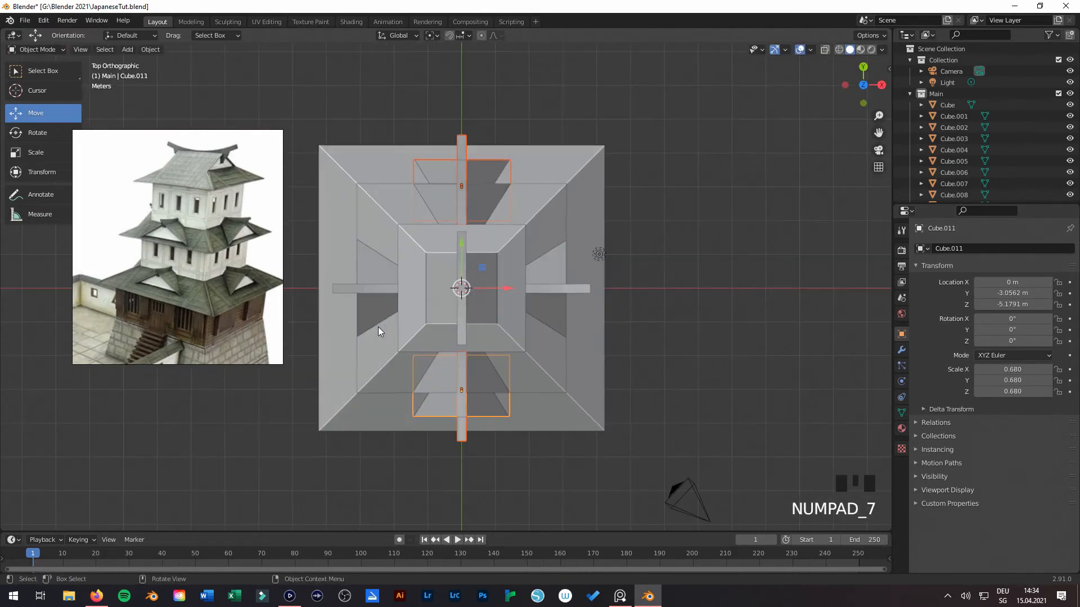
{"action": "key", "text": "alt+d"}
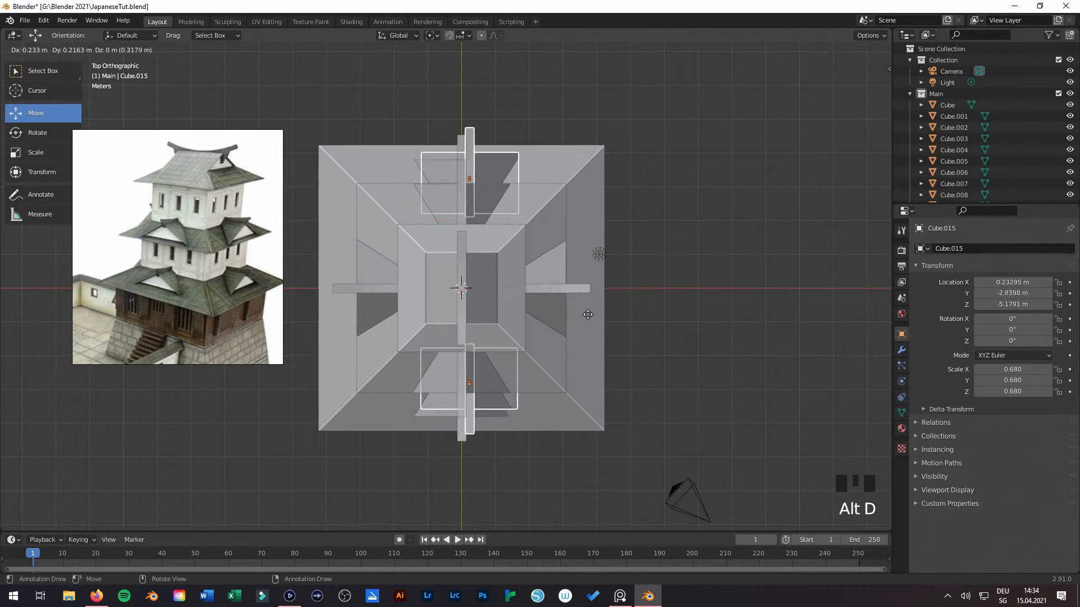
{"action": "right_click", "coordinate": [583, 318]}
{"action": "key", "text": "r"}
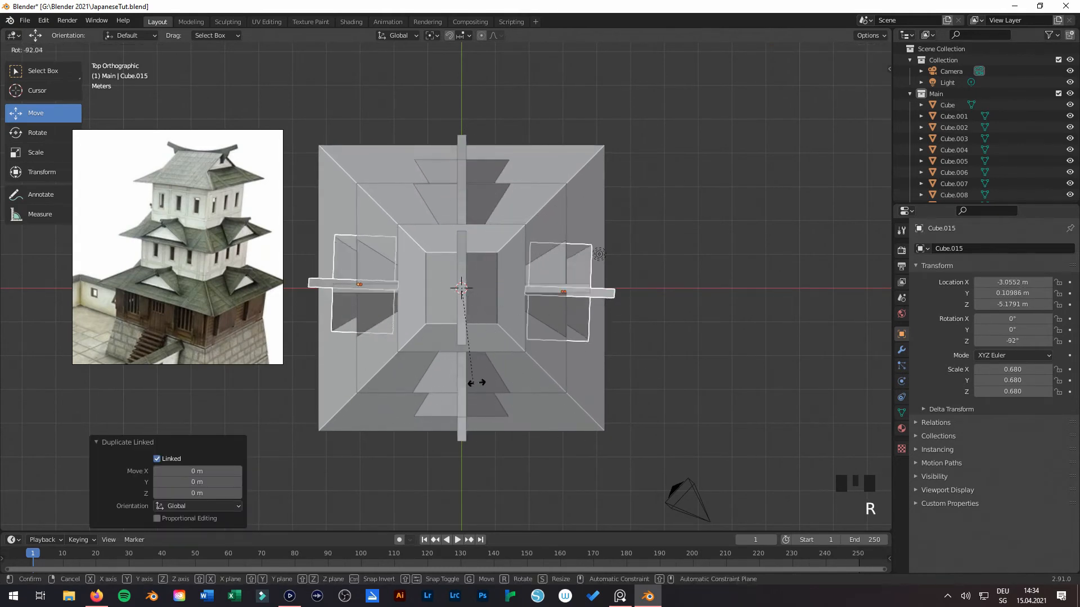
{"action": "left_click", "coordinate": [479, 385]}
{"action": "left_click", "coordinate": [224, 479]}
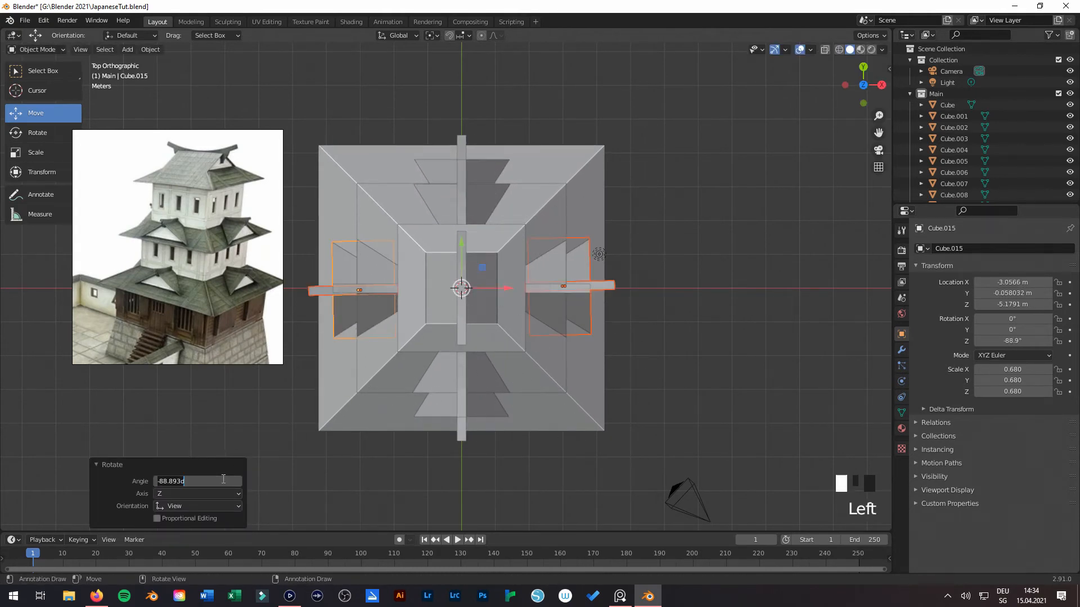
{"action": "type", "text": "-90"}
{"action": "key", "text": "Return"}
Step: Lower the top roof and its ridge beam slightly along Z, bringing the beam to Z 2.0298 m, and save the file
{"action": "middle_click_drag", "start_coordinate": [507, 315], "coordinate": [464, 161]}
{"action": "scroll", "coordinate": [478, 302], "scroll_direction": "down", "scroll_amount": 5}
{"action": "left_click", "coordinate": [602, 296]}
{"action": "scroll", "coordinate": [462, 159], "scroll_direction": "up", "scroll_amount": 4}
{"action": "middle_click_drag", "start_coordinate": [482, 104], "coordinate": [474, 261], "text": "shift"}
{"action": "left_click", "coordinate": [444, 207]}
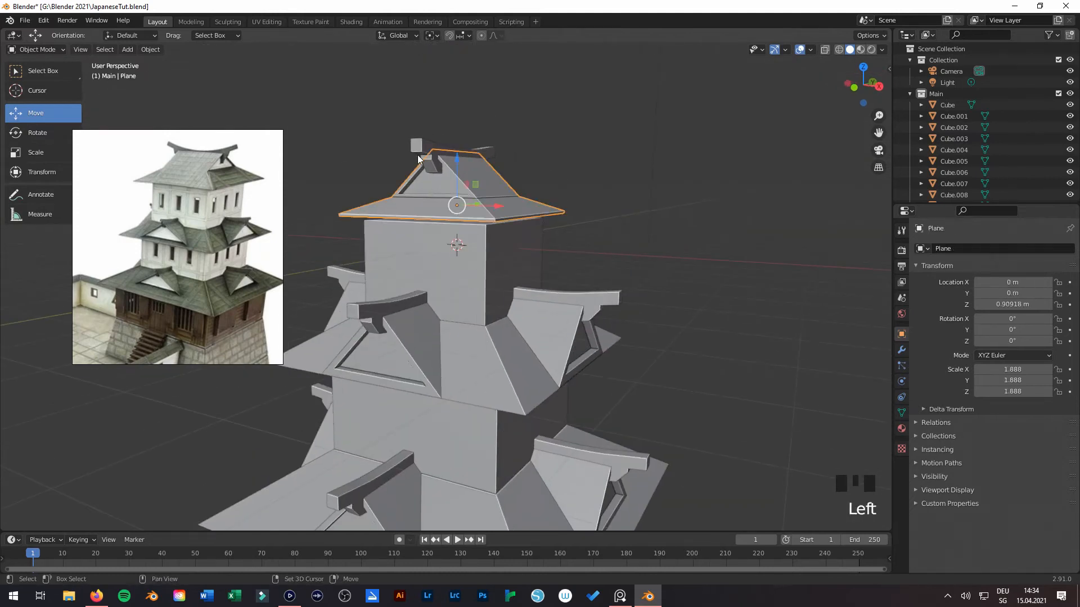
{"action": "left_click", "coordinate": [417, 153], "text": "shift"}
{"action": "left_click_drag", "start_coordinate": [457, 131], "coordinate": [462, 141]}
{"action": "scroll", "coordinate": [594, 319], "scroll_direction": "down", "scroll_amount": 5}
{"action": "middle_click_drag", "start_coordinate": [594, 318], "coordinate": [535, 317]}
{"action": "scroll", "coordinate": [145, 276], "scroll_direction": "down", "scroll_amount": 4}
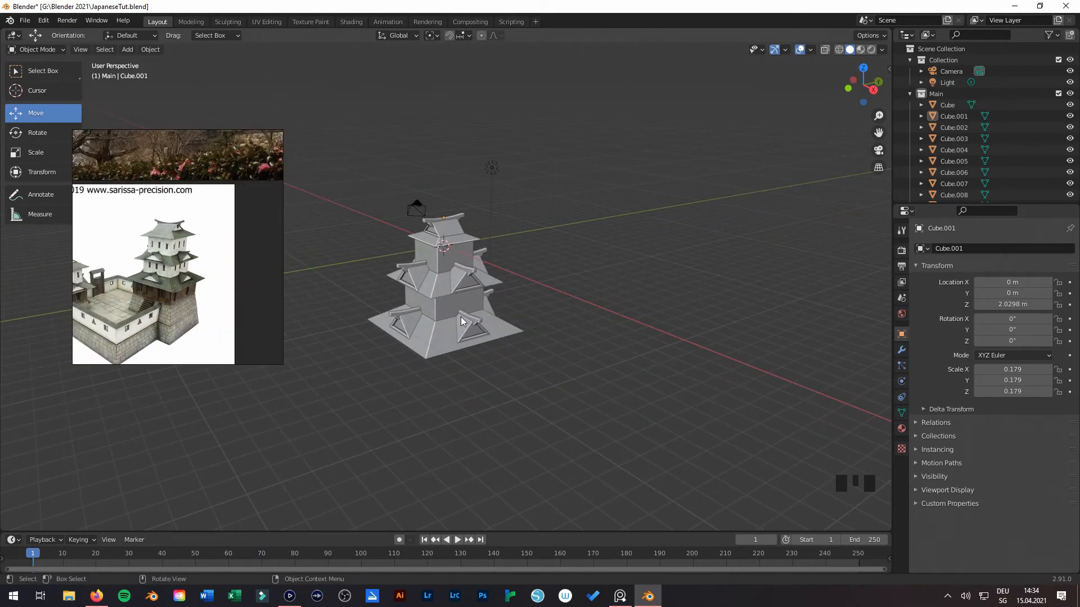
{"action": "key", "text": "ctrl+s"}
Step: Duplicate the lower body block and move the copy 3 m down along Z beneath the lowest roof
{"action": "middle_click_drag", "start_coordinate": [439, 312], "coordinate": [481, 322], "text": "shift"}
{"action": "left_click", "coordinate": [428, 299]}
{"action": "middle_click_drag", "start_coordinate": [429, 299], "coordinate": [486, 345]}
{"action": "key", "text": "shift+d"}
{"action": "key", "text": "z"}
{"action": "left_click", "coordinate": [431, 268]}
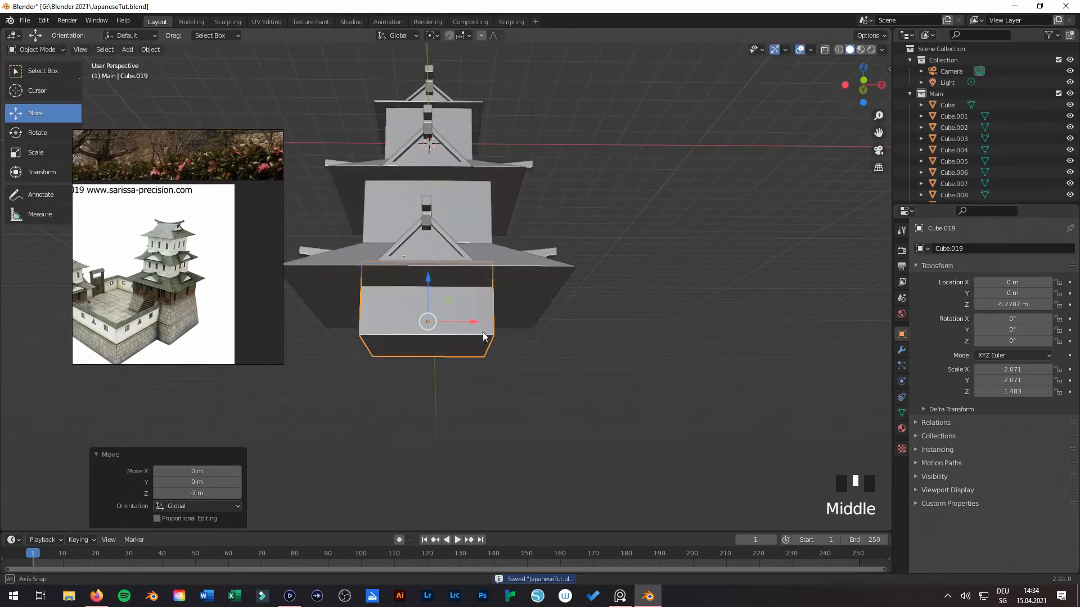
Step: Scale the body block copy beneath the lowest roof up by about 1.387 and lower it along Z under the eaves
{"action": "key", "text": "s"}
{"action": "left_click", "coordinate": [535, 369]}
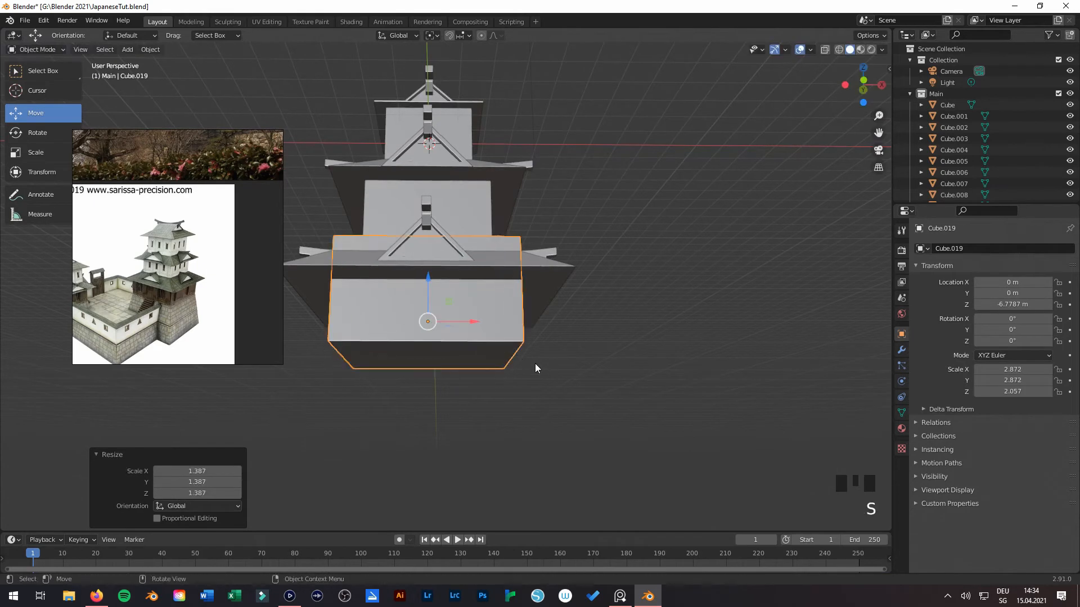
{"action": "left_click_drag", "start_coordinate": [430, 279], "coordinate": [419, 305]}
Step: Shorten the enlarged block by moving its bottom face up along Z, leaving a low storey beneath the lowest roof
{"action": "key", "text": "Tab"}
{"action": "middle_click_drag", "start_coordinate": [444, 354], "coordinate": [449, 372]}
{"action": "left_click_drag", "start_coordinate": [429, 374], "coordinate": [429, 306]}
{"action": "middle_click_drag", "start_coordinate": [473, 314], "coordinate": [415, 309]}
{"action": "left_click_drag", "start_coordinate": [426, 305], "coordinate": [426, 320]}
{"action": "key", "text": "Tab"}
{"action": "left_click", "coordinate": [502, 394]}
Step: Duplicate the low storey block and move the copy straight down along Z to about -9.928 m, directly beneath the original
{"action": "middle_click_drag", "start_coordinate": [480, 412], "coordinate": [481, 329], "text": "shift"}
{"action": "scroll", "coordinate": [502, 393], "scroll_direction": "down", "scroll_amount": 4}
{"action": "scroll", "coordinate": [149, 313], "scroll_direction": "up", "scroll_amount": 3}
{"action": "left_click", "coordinate": [450, 309]}
{"action": "scroll", "coordinate": [467, 312], "scroll_direction": "up", "scroll_amount": 2}
{"action": "key", "text": "Tab"}
{"action": "key", "text": "Tab"}
{"action": "key", "text": "shift+d"}
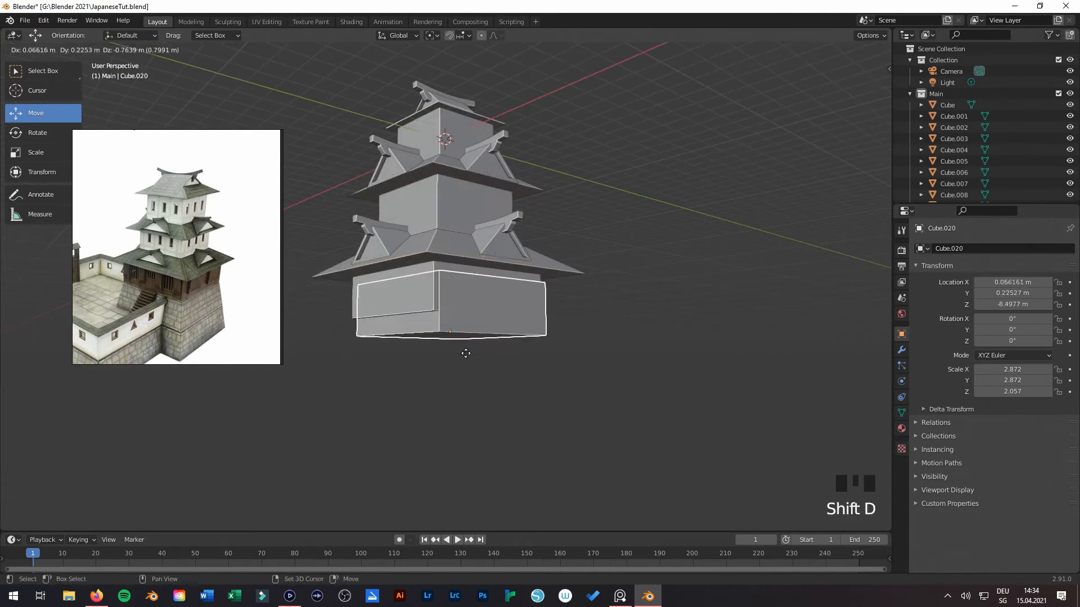
{"action": "right_click", "coordinate": [433, 258]}
{"action": "left_click_drag", "start_coordinate": [441, 268], "coordinate": [491, 364], "text": "ctrl"}
Step: Move the new base block's bottom face 2.9844 m down along Z and scale it outward by about 1.43 to form a flared base
{"action": "key", "text": "Tab"}
{"action": "middle_click_drag", "start_coordinate": [491, 365], "coordinate": [463, 290]}
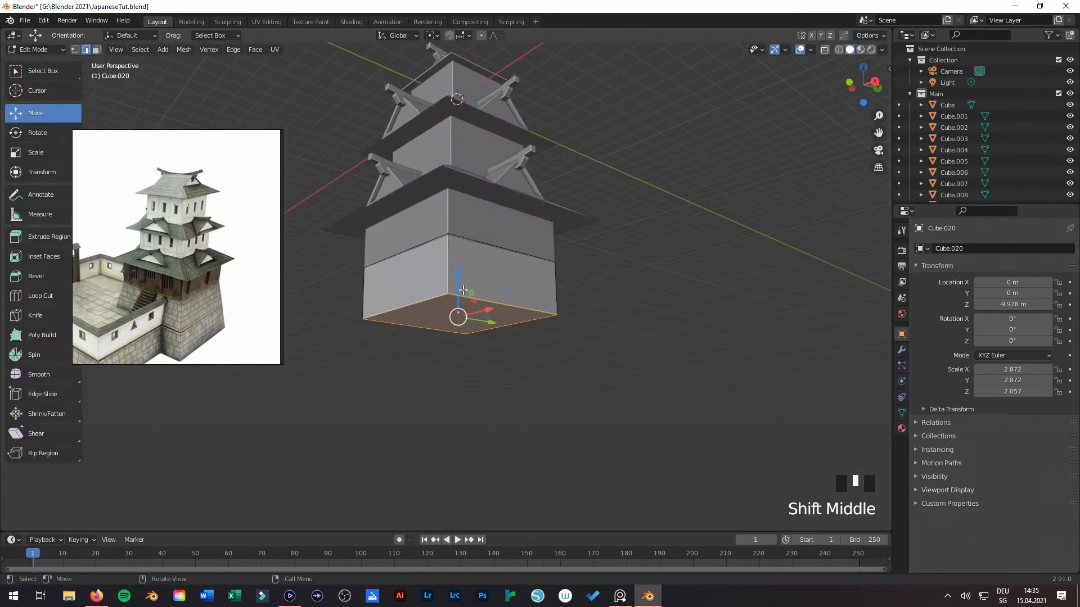
{"action": "left_click_drag", "start_coordinate": [458, 275], "coordinate": [459, 350]}
{"action": "middle_click_drag", "start_coordinate": [475, 336], "coordinate": [514, 369]}
{"action": "key", "text": "s"}
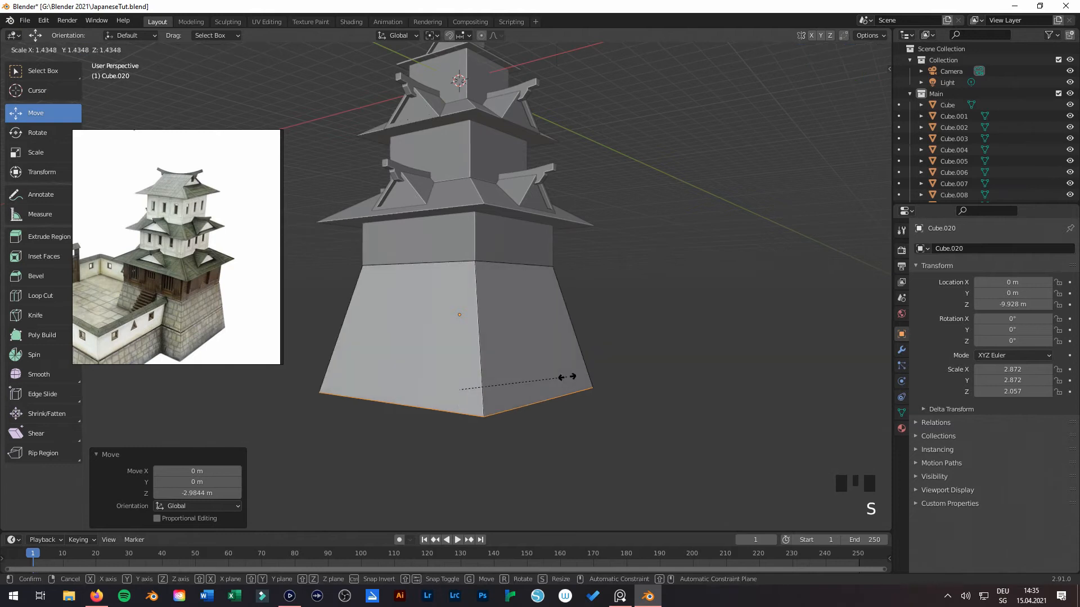
{"action": "left_click", "coordinate": [572, 380]}
{"action": "key", "text": "Tab"}
{"action": "left_click", "coordinate": [628, 333]}
Step: Rotate the top roof and its ridge beam together by 90° about Z
{"action": "scroll", "coordinate": [628, 333], "scroll_direction": "down", "scroll_amount": 2}
{"action": "middle_click_drag", "start_coordinate": [627, 333], "coordinate": [506, 376]}
{"action": "scroll", "coordinate": [216, 319], "scroll_direction": "down", "scroll_amount": 2}
{"action": "middle_click_drag", "start_coordinate": [435, 336], "coordinate": [461, 344]}
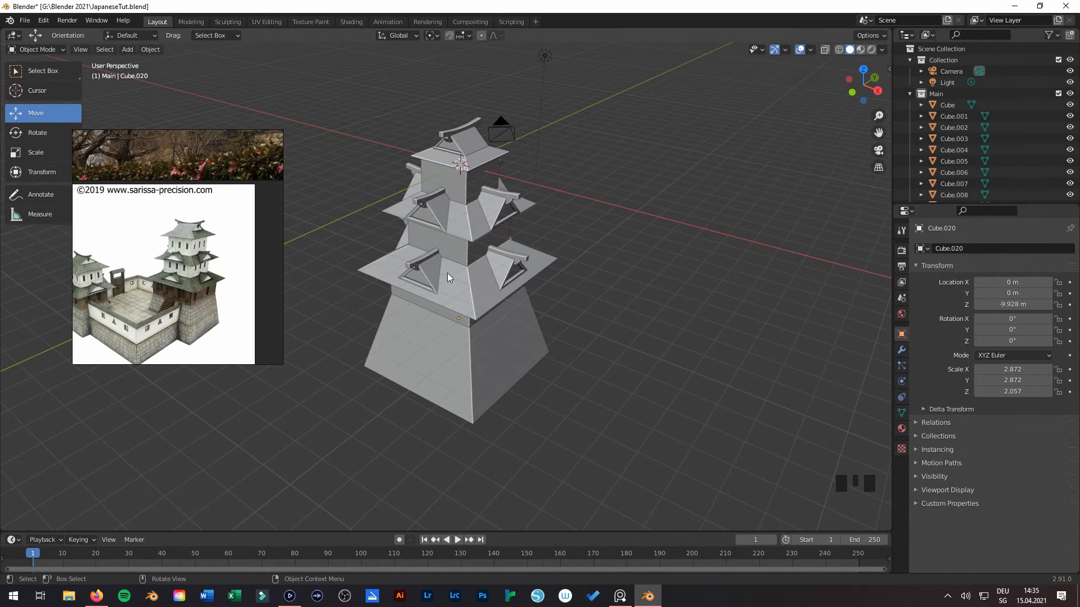
{"action": "middle_click_drag", "start_coordinate": [447, 272], "coordinate": [466, 353], "text": "shift"}
{"action": "left_click", "coordinate": [471, 212]}
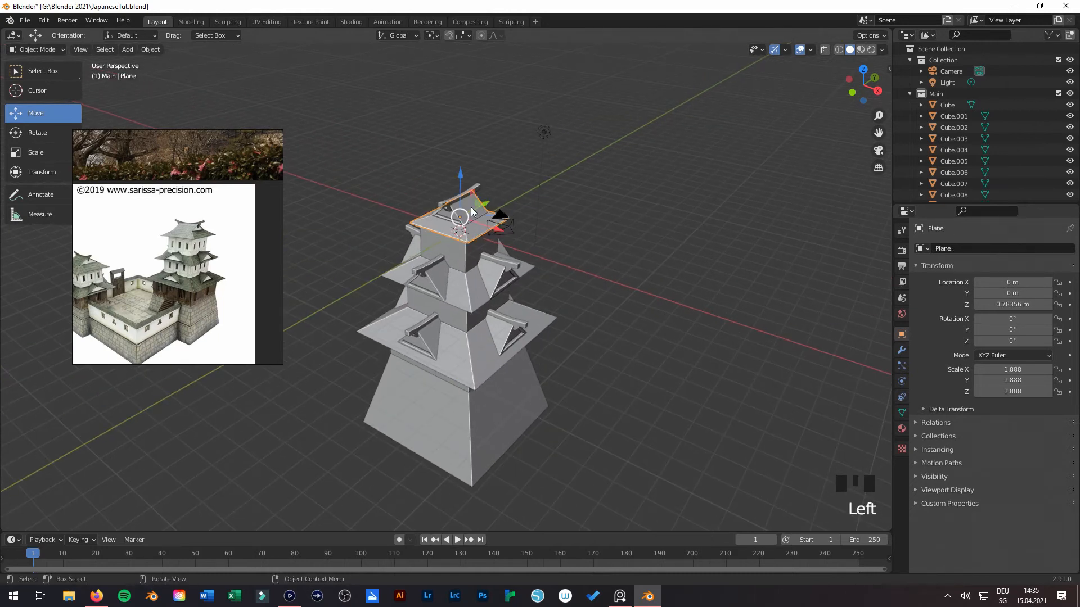
{"action": "left_click", "coordinate": [444, 206], "text": "shift"}
{"action": "key", "text": "KP_7"}
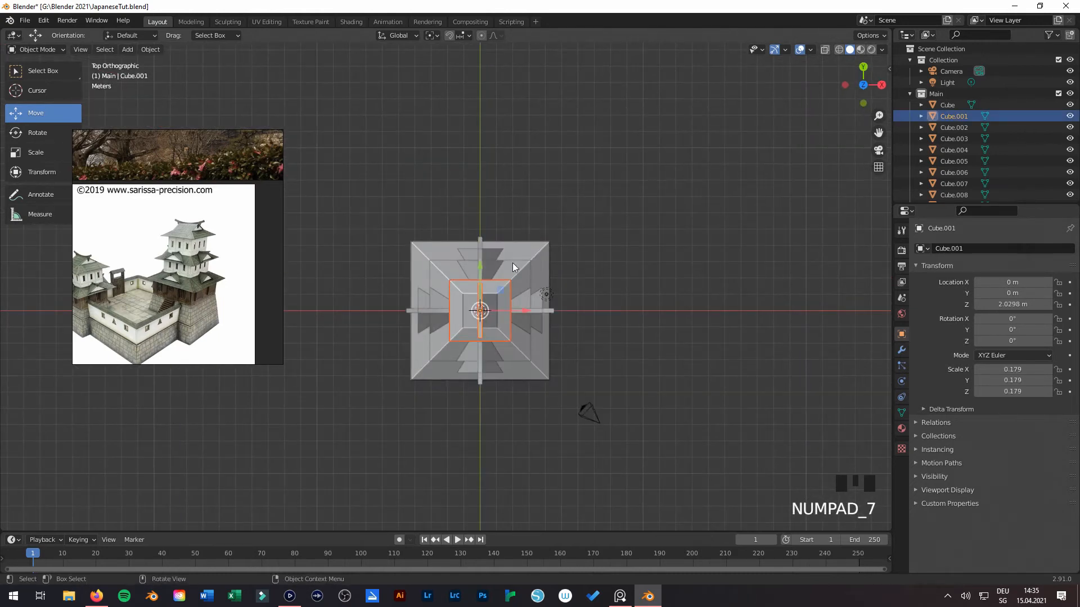
{"action": "key", "text": "r"}
{"action": "left_click", "coordinate": [540, 242]}
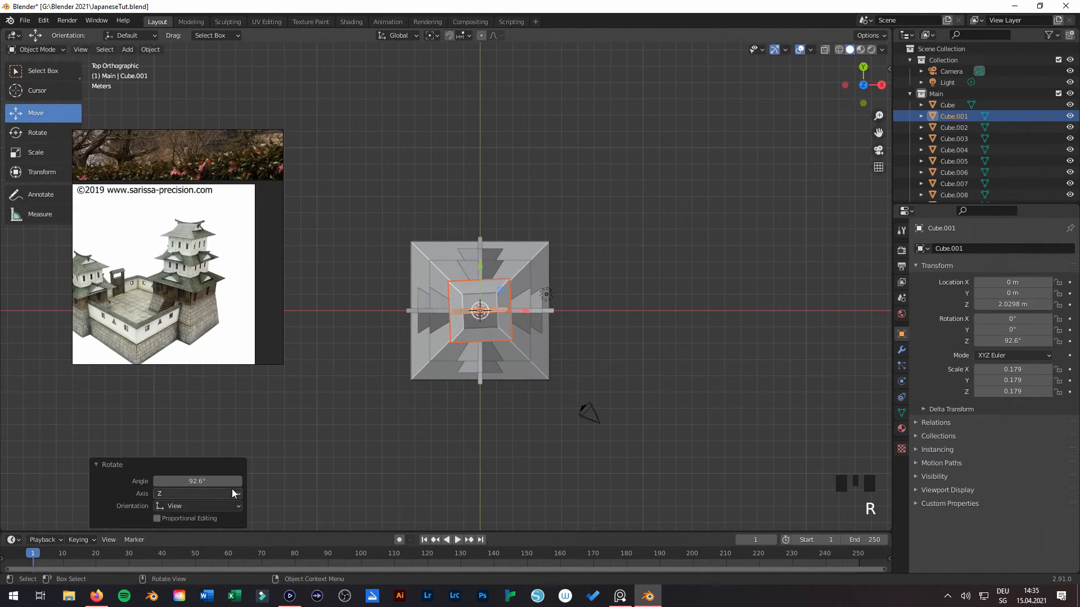
{"action": "left_click", "coordinate": [225, 478]}
{"action": "type", "text": "90"}
{"action": "key", "text": "Return"}
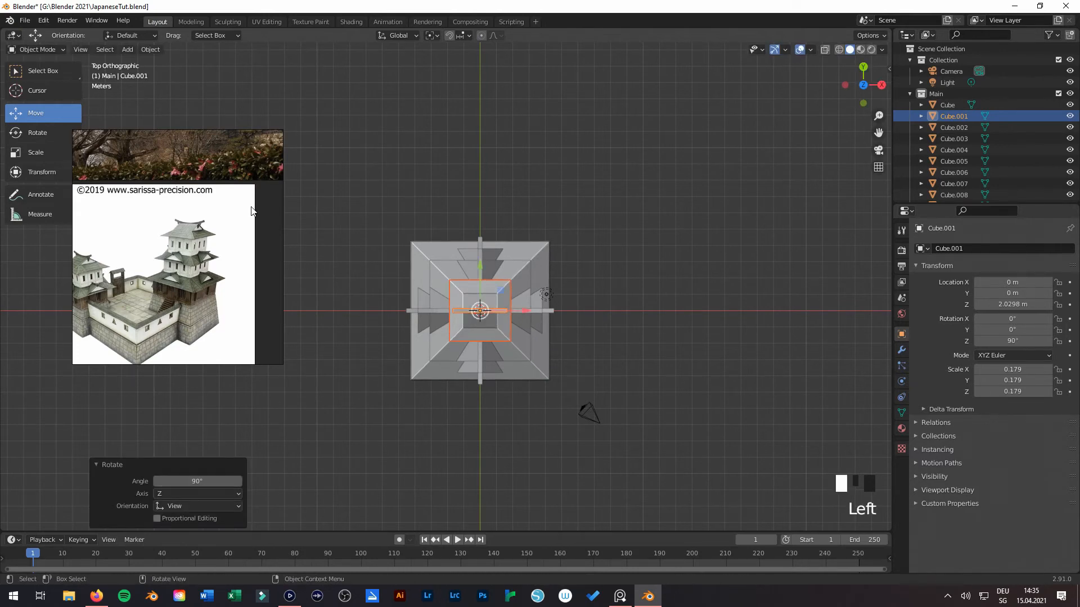
{"action": "scroll", "coordinate": [193, 231], "scroll_direction": "up", "scroll_amount": 3}
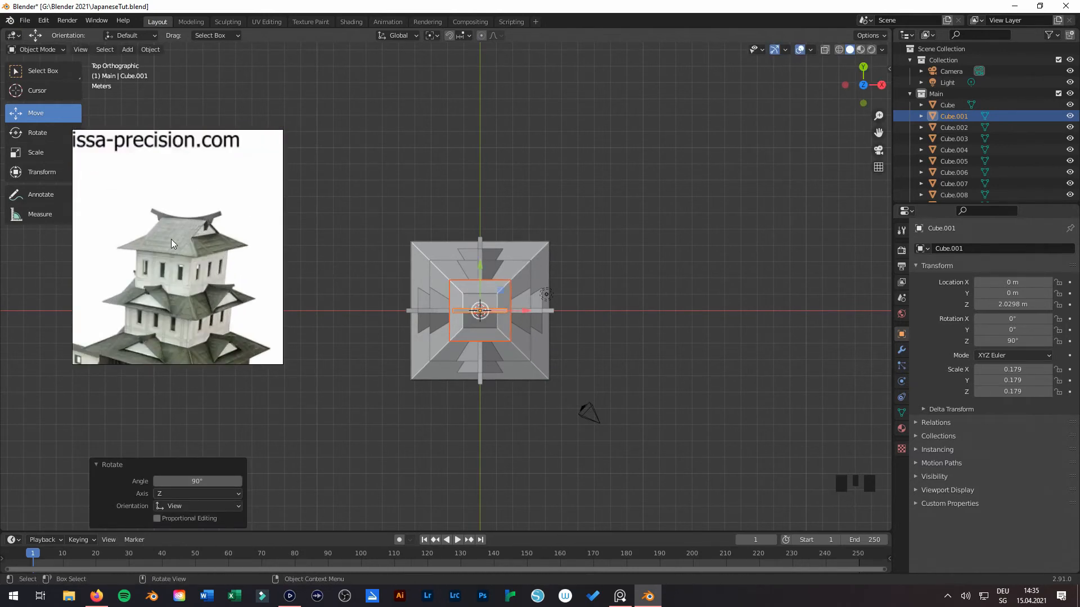
{"action": "middle_click_drag", "start_coordinate": [597, 353], "coordinate": [528, 255]}
{"action": "left_click", "coordinate": [640, 359]}
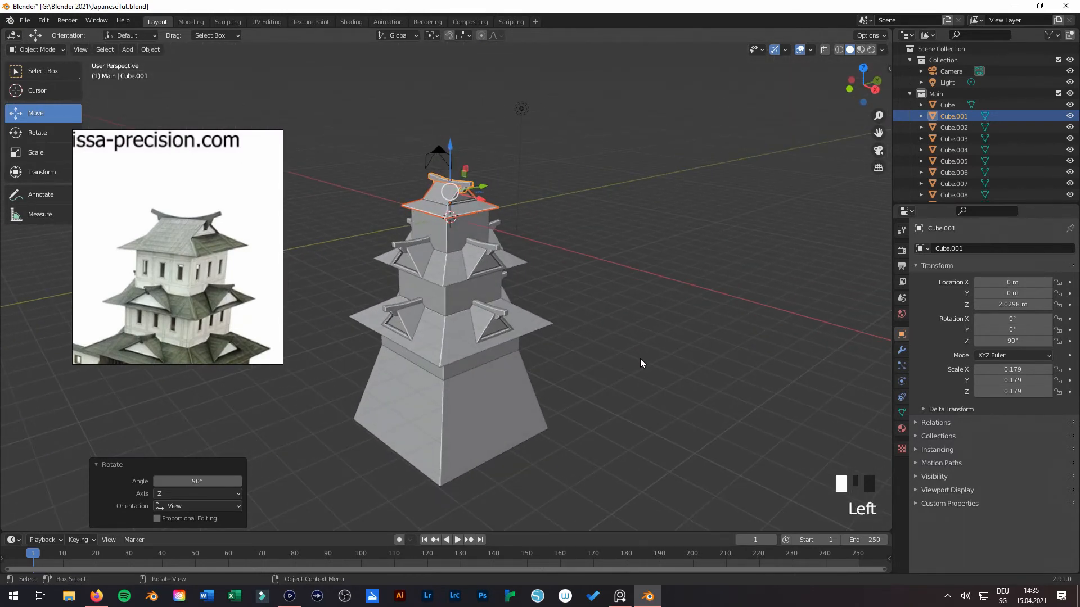
Step: Collapse the Main collection in the outliner
{"action": "scroll", "coordinate": [222, 314], "scroll_direction": "down", "scroll_amount": 3}
{"action": "middle_click_drag", "start_coordinate": [576, 371], "coordinate": [618, 329], "text": "shift"}
{"action": "left_click", "coordinate": [910, 94]}
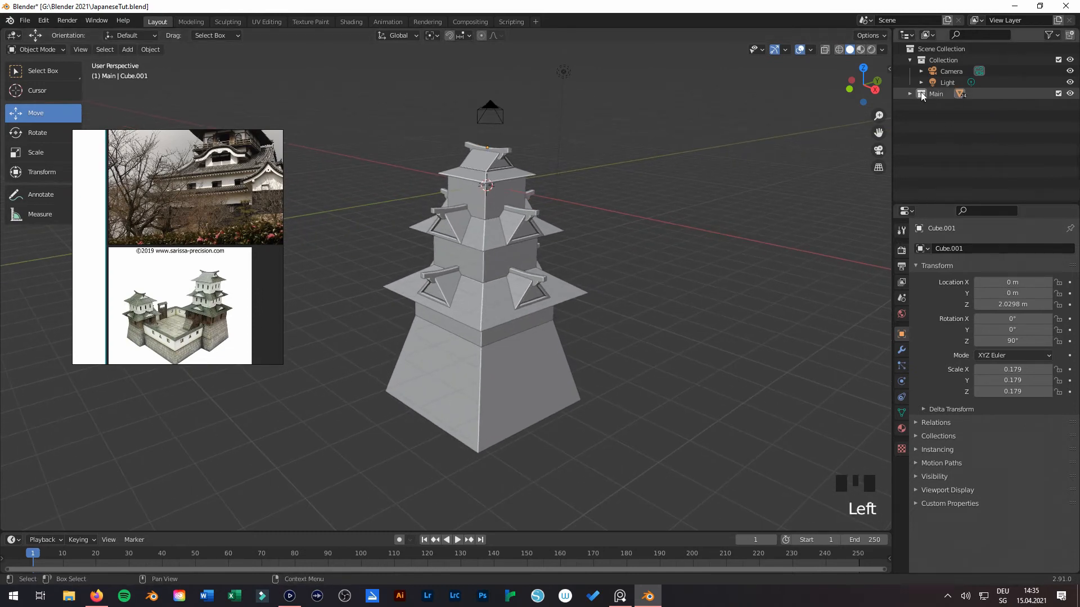
Step: Save the file and create a new collection named Ground
{"action": "key", "text": "ctrl+s"}
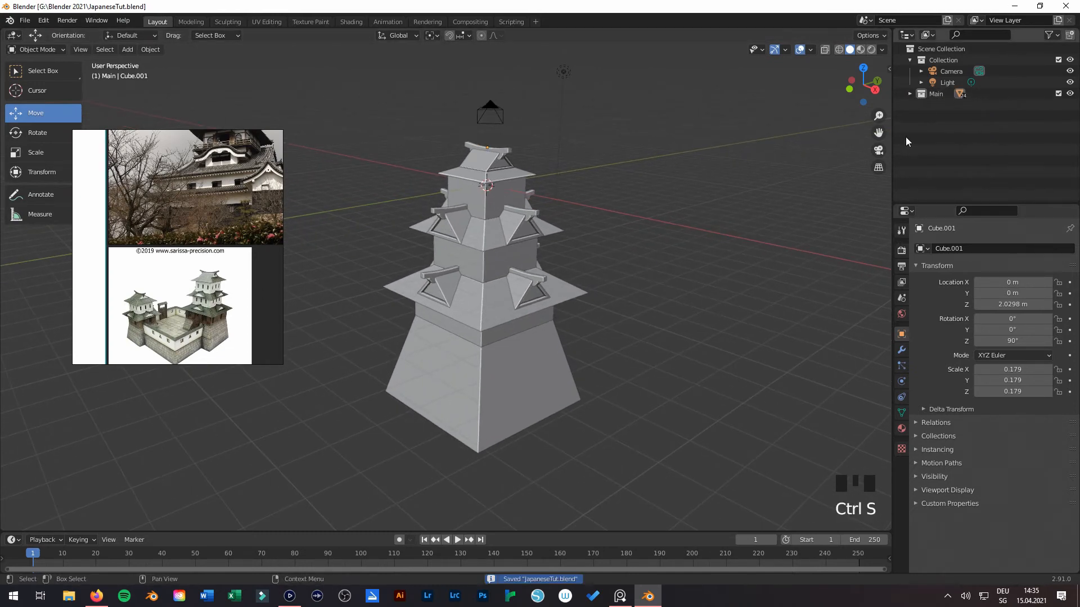
{"action": "right_click_drag", "start_coordinate": [920, 134], "coordinate": [933, 134]}
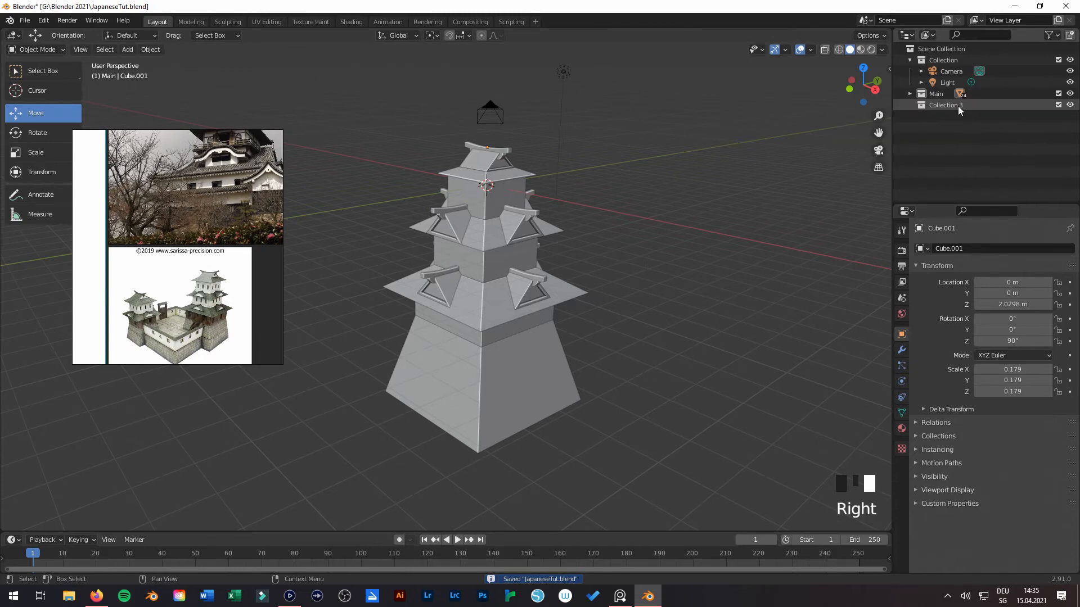
{"action": "left_click", "coordinate": [949, 108]}
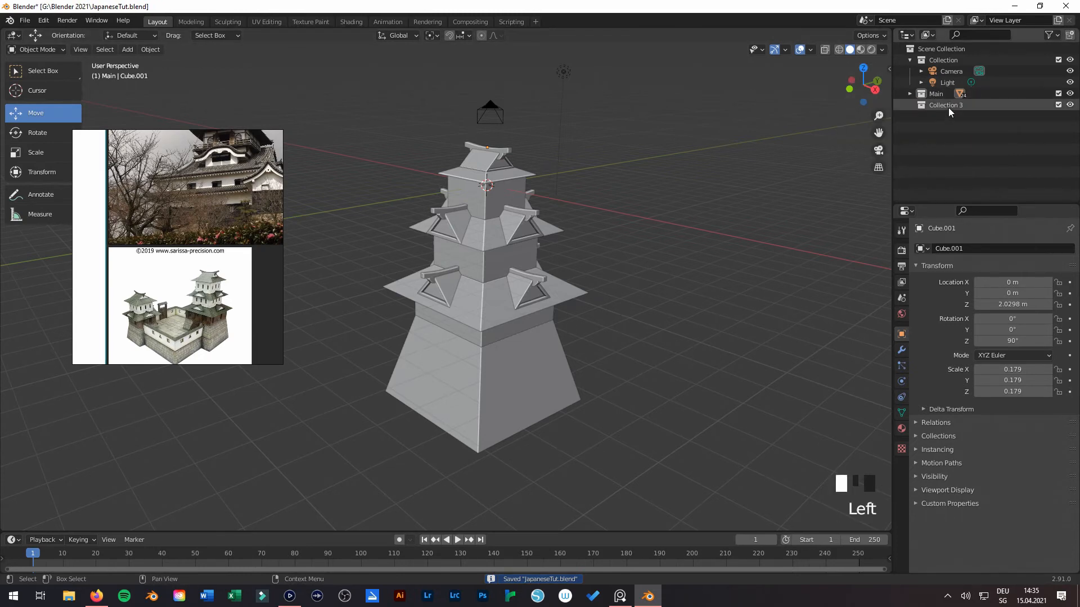
{"action": "left_click", "coordinate": [948, 107]}
{"action": "double_click", "coordinate": [948, 107]}
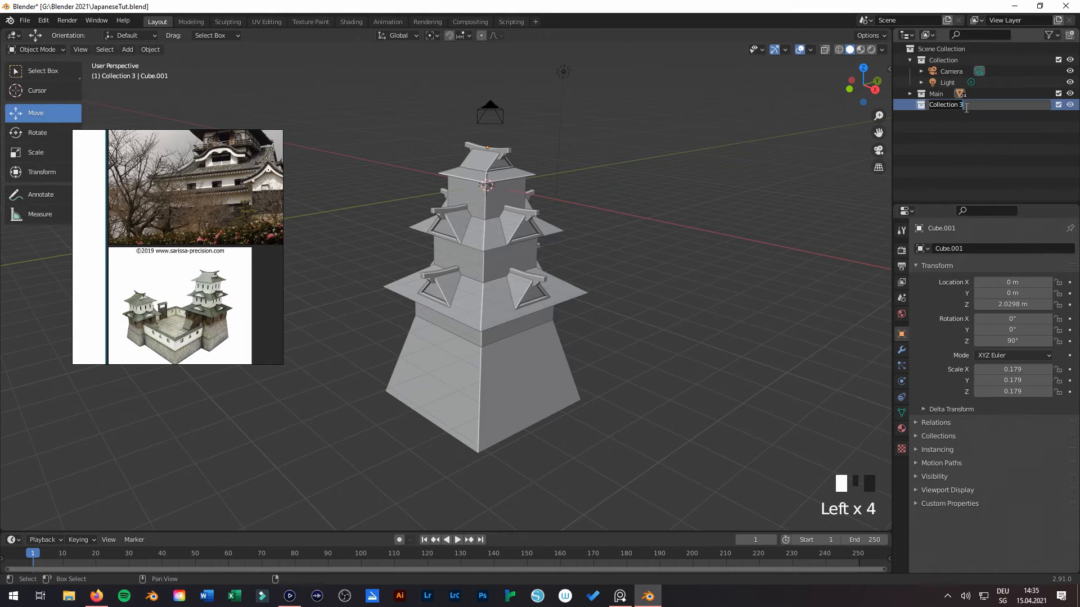
{"action": "key", "text": "Return"}
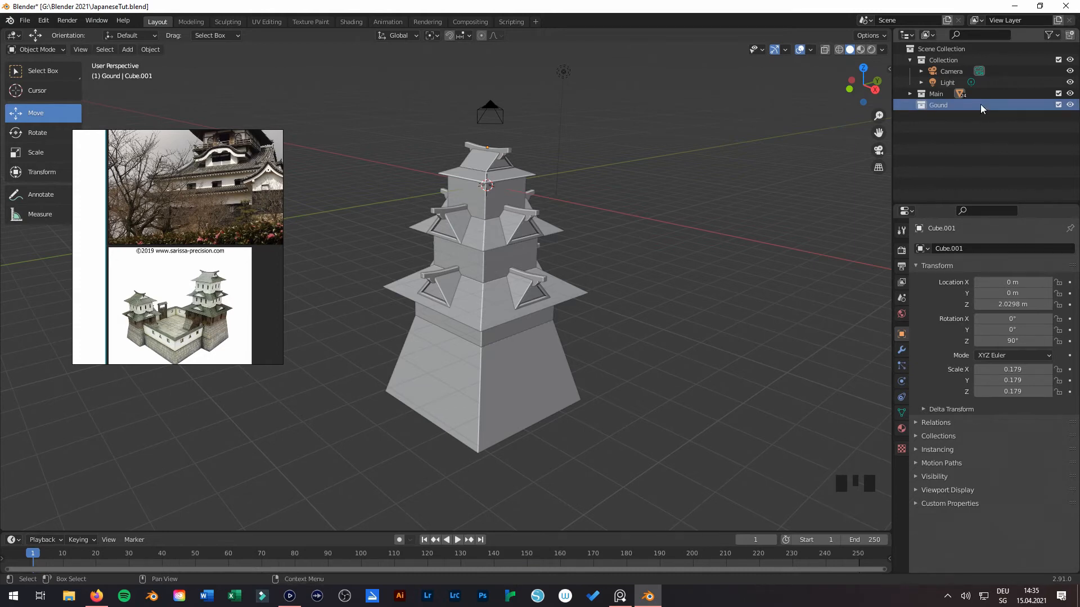
{"action": "double_click", "coordinate": [980, 105]}
{"action": "left_click", "coordinate": [981, 105]}
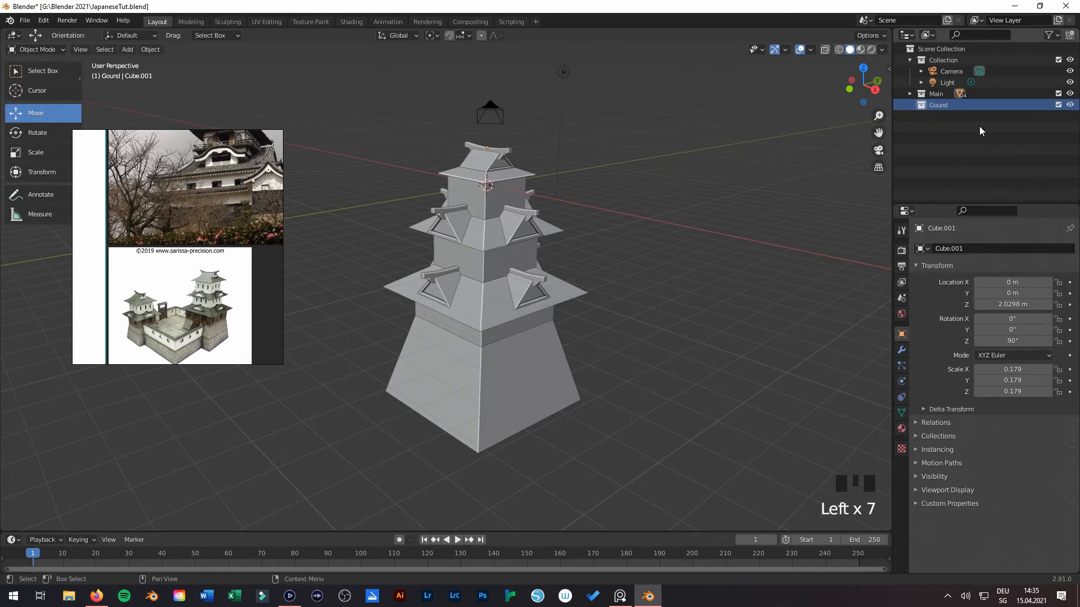
{"action": "double_click", "coordinate": [942, 105]}
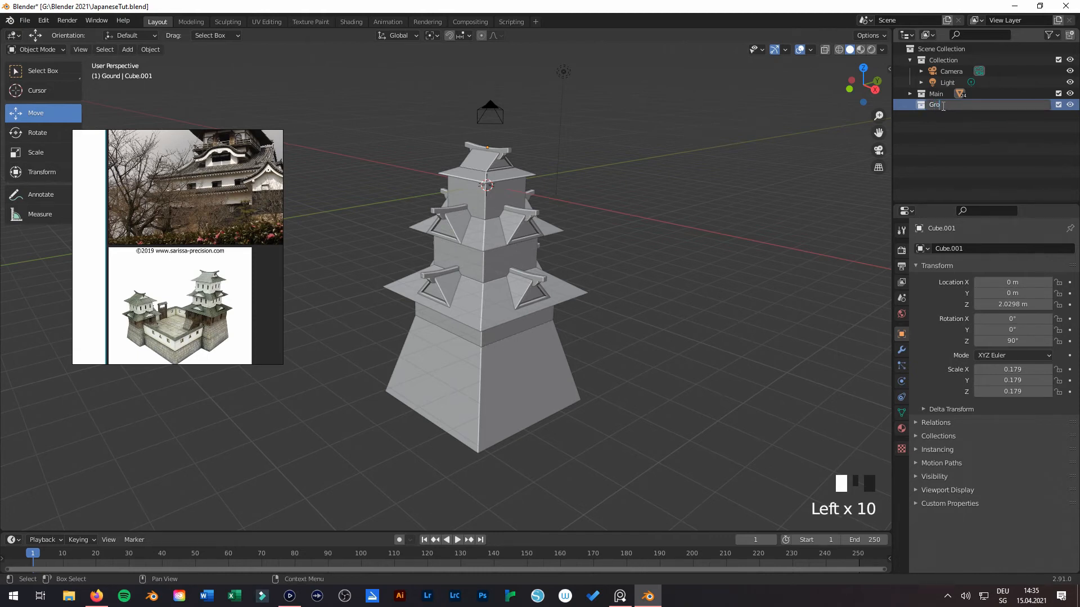
{"action": "key", "text": "Return"}
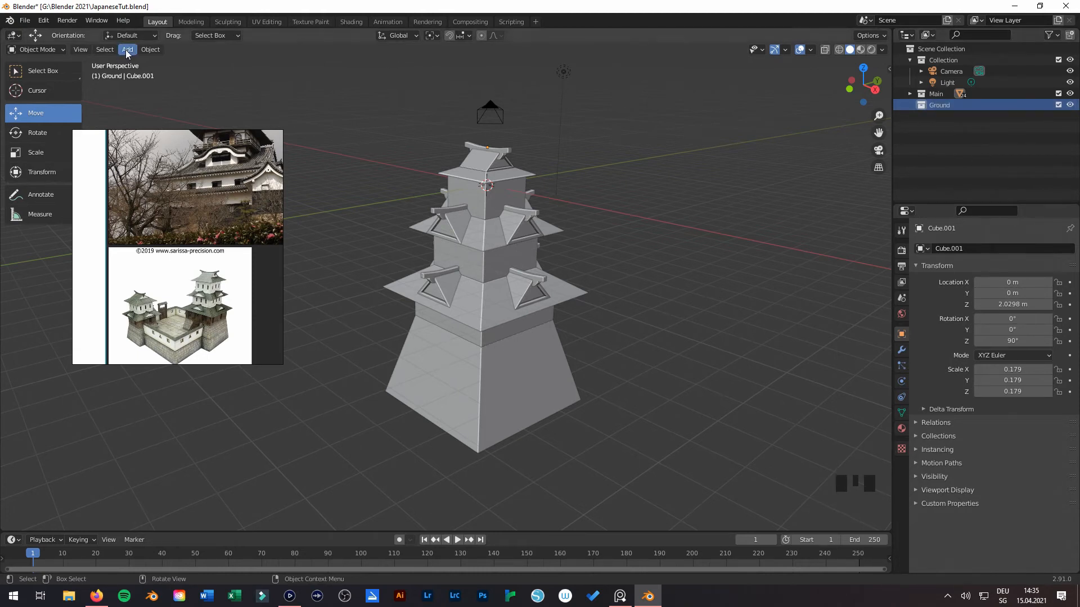
Step: Add a cube to the Ground collection and move it down 12 m into the tower's stone base
{"action": "left_click", "coordinate": [150, 50]}
{"action": "mouse_move", "coordinate": [130, 50]}
{"action": "mouse_move", "coordinate": [200, 62]}
{"action": "left_click", "coordinate": [270, 74]}
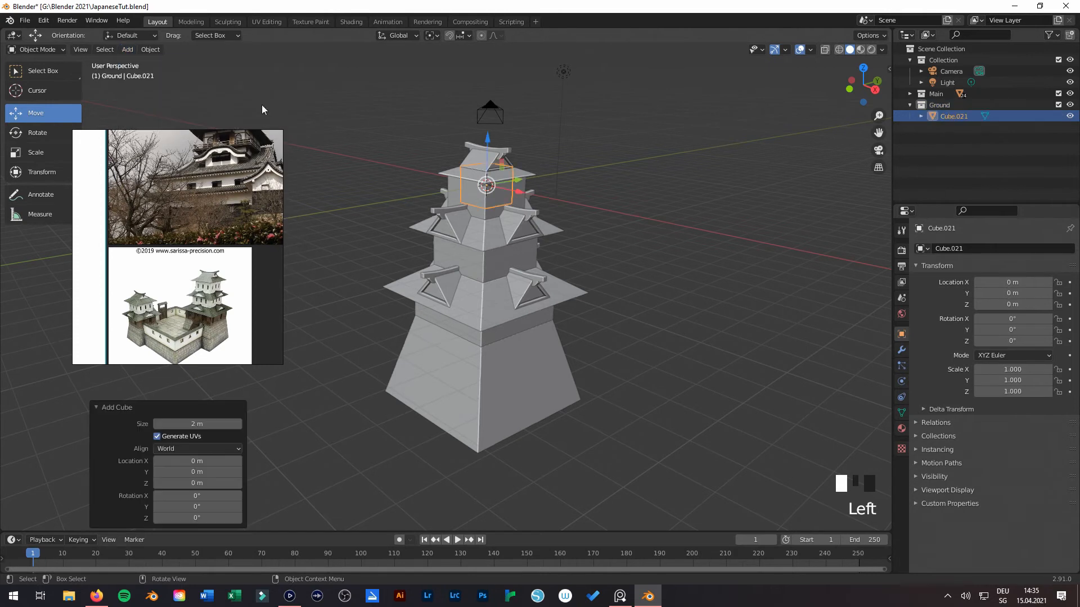
{"action": "key", "text": "KP_1"}
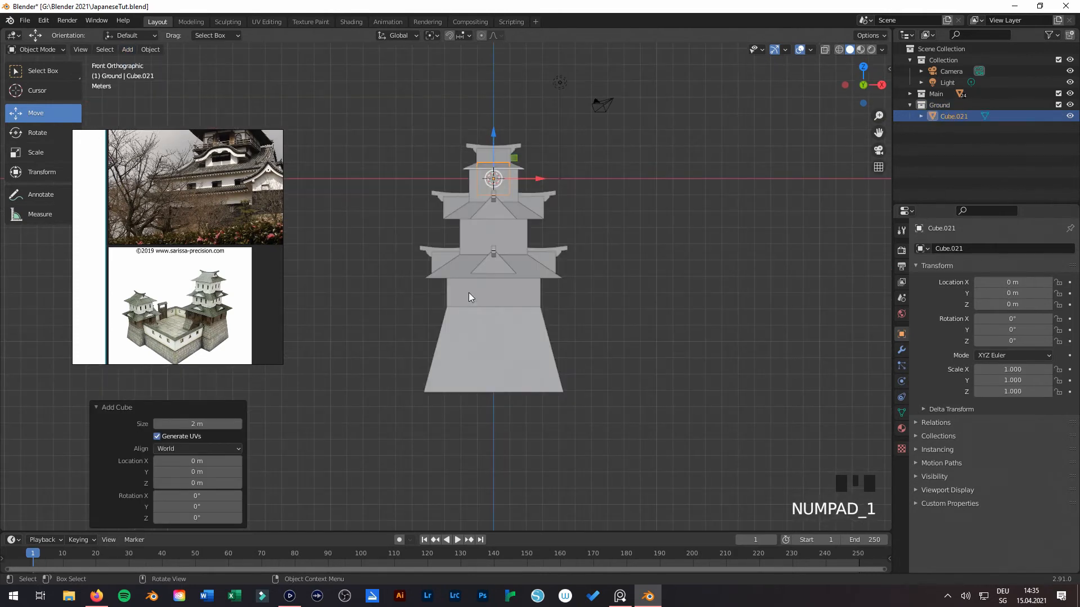
{"action": "left_click_drag", "start_coordinate": [500, 136], "coordinate": [509, 328], "text": "ctrl"}
Step: Scale the cube uniformly by about 2.269 and raise it to Z -10.861 m
{"action": "key", "text": "s"}
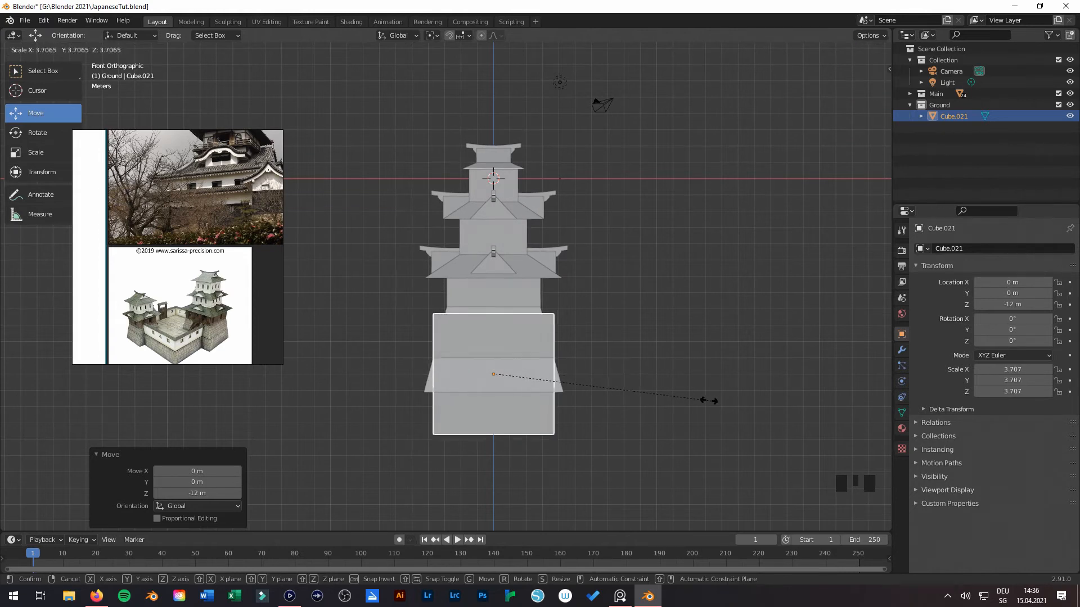
{"action": "right_click", "coordinate": [664, 392]}
{"action": "middle_click_drag", "start_coordinate": [664, 392], "coordinate": [544, 420]}
{"action": "key", "text": "s"}
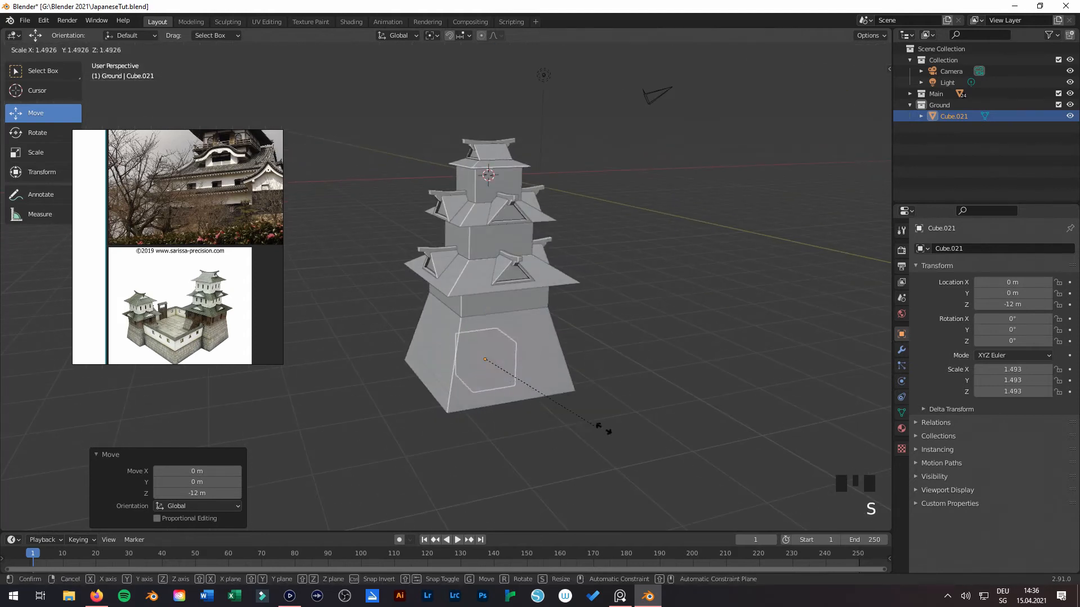
{"action": "left_click", "coordinate": [665, 447]}
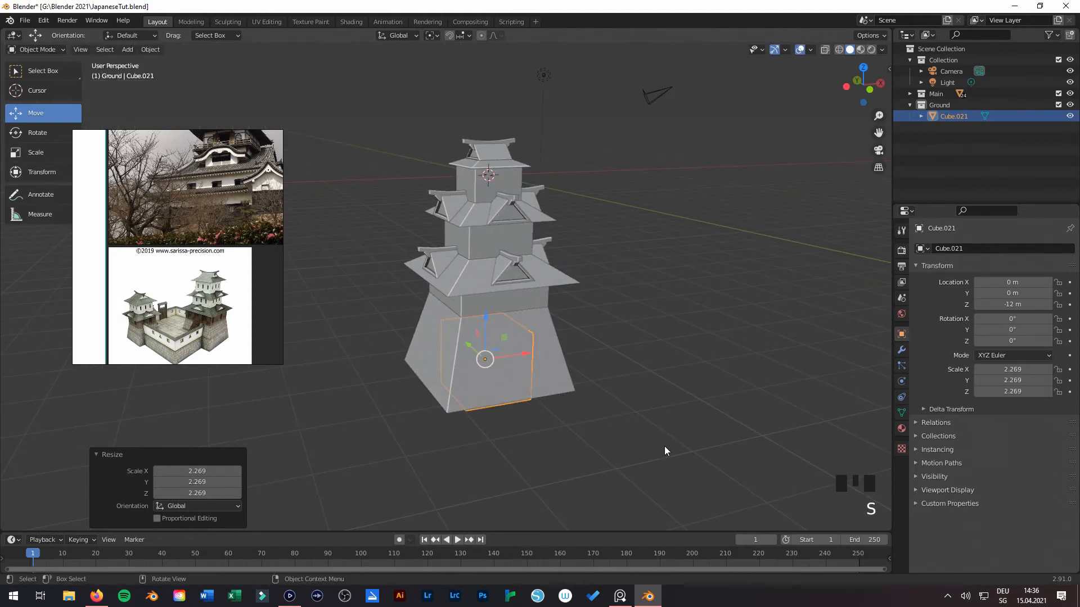
{"action": "key", "text": "KP_1"}
{"action": "left_click_drag", "start_coordinate": [490, 329], "coordinate": [495, 302], "text": "ctrl"}
Step: Move the cube's negative-X side face about 12.9 m outward along X to form a long block beside the tower
{"action": "key", "text": "Tab"}
{"action": "middle_click_drag", "start_coordinate": [411, 325], "coordinate": [481, 361]}
{"action": "left_click", "coordinate": [445, 351]}
{"action": "left_click", "coordinate": [474, 420]}
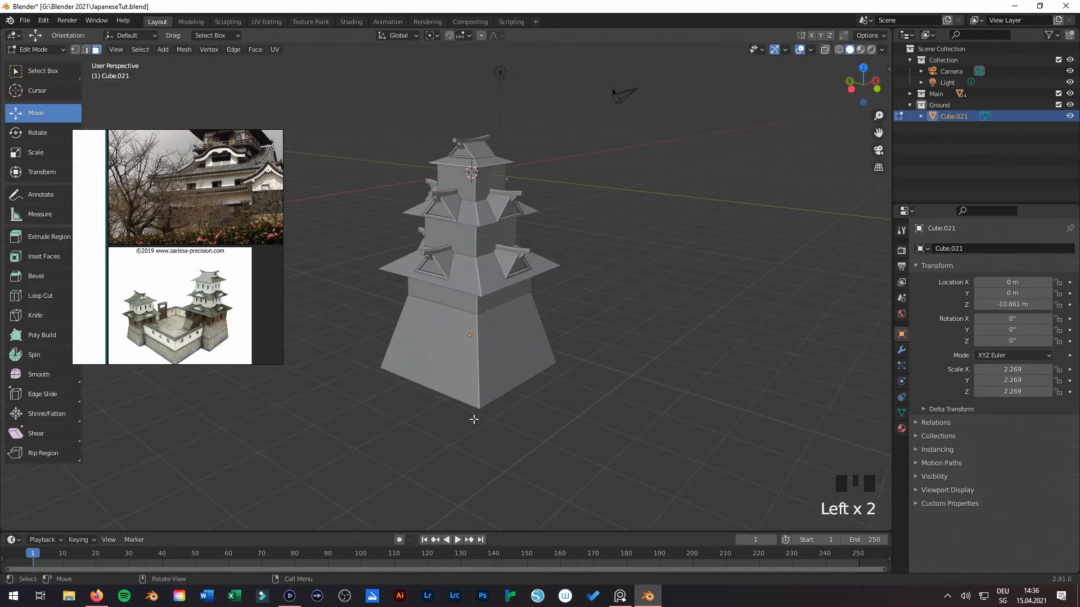
{"action": "middle_click_drag", "start_coordinate": [518, 387], "coordinate": [508, 357]}
{"action": "left_click_drag", "start_coordinate": [504, 319], "coordinate": [299, 340]}
{"action": "middle_click_drag", "start_coordinate": [371, 360], "coordinate": [422, 367], "text": "shift"}
{"action": "scroll", "coordinate": [410, 367], "scroll_direction": "down", "scroll_amount": 1}
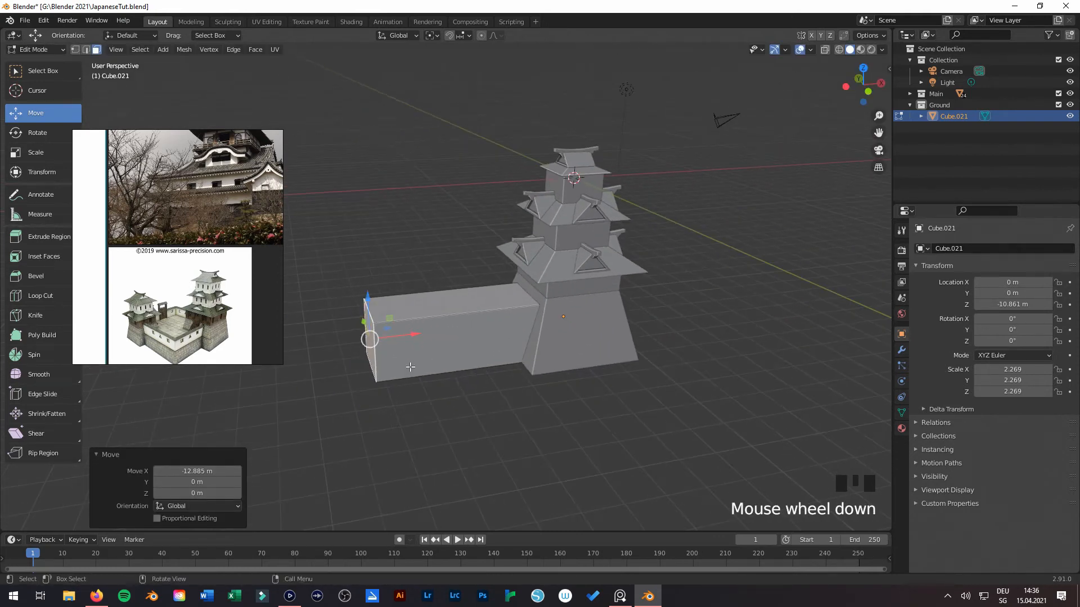
Step: Move the block's long front face about 7.2 m outward along negative Y to widen the ground area
{"action": "left_click", "coordinate": [493, 342]}
{"action": "middle_click_drag", "start_coordinate": [405, 281], "coordinate": [504, 311]}
{"action": "left_click_drag", "start_coordinate": [460, 287], "coordinate": [542, 346]}
{"action": "middle_click_drag", "start_coordinate": [543, 345], "coordinate": [510, 321]}
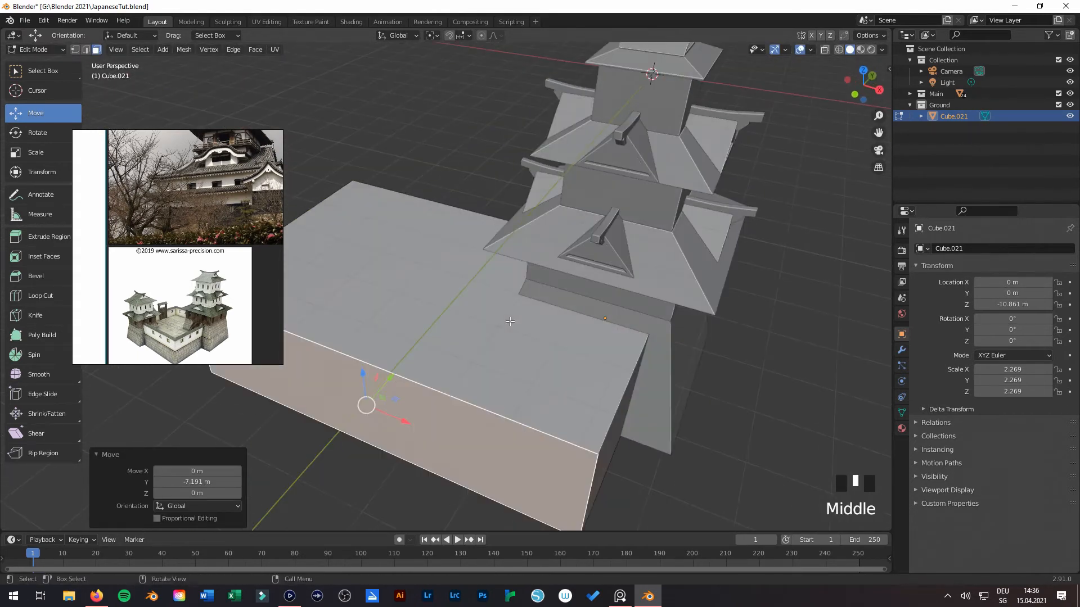
Step: Enlarge the reference image around the courtyard and adjust the position of the block's positive-X side face
{"action": "scroll", "coordinate": [197, 286], "scroll_direction": "up", "scroll_amount": 6}
{"action": "middle_click_drag", "start_coordinate": [217, 383], "coordinate": [222, 206]}
{"action": "left_click_drag", "start_coordinate": [217, 289], "coordinate": [243, 340]}
{"action": "middle_click_drag", "start_coordinate": [566, 325], "coordinate": [585, 313]}
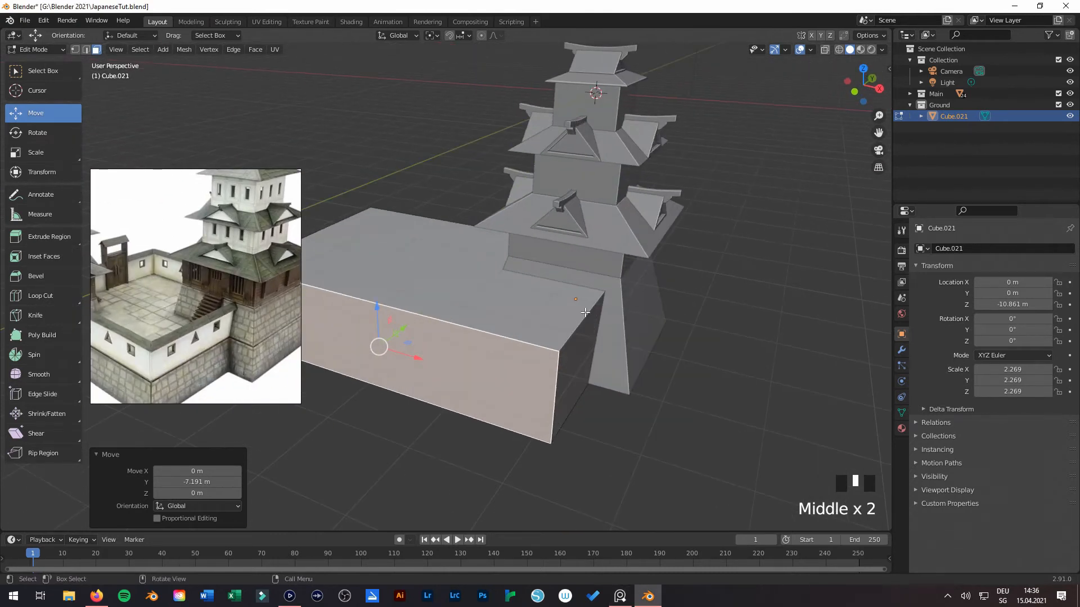
{"action": "left_click", "coordinate": [568, 359]}
{"action": "left_click_drag", "start_coordinate": [636, 350], "coordinate": [655, 401]}
Step: Shift the block's back face along Y by about -0.36 m
{"action": "middle_click_drag", "start_coordinate": [602, 367], "coordinate": [461, 355]}
{"action": "scroll", "coordinate": [551, 360], "scroll_direction": "up", "scroll_amount": 4}
{"action": "left_click", "coordinate": [453, 353]}
{"action": "left_click_drag", "start_coordinate": [393, 328], "coordinate": [403, 332]}
{"action": "middle_click_drag", "start_coordinate": [577, 343], "coordinate": [445, 344]}
{"action": "scroll", "coordinate": [450, 345], "scroll_direction": "down", "scroll_amount": 4}
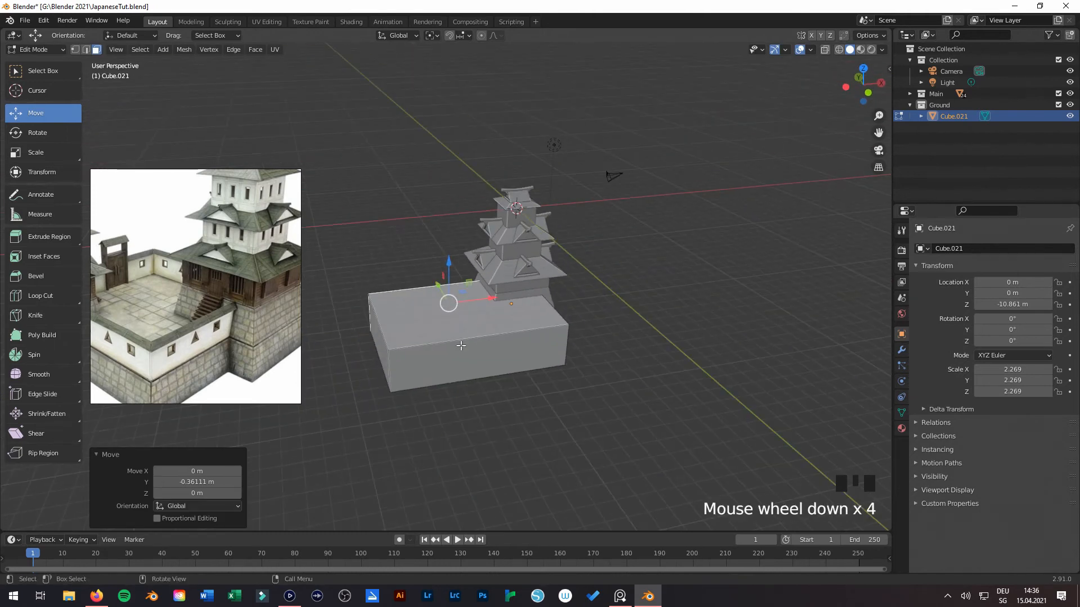
Step: Move the block's negative-X end face about 3.58 m inward along X, leave mesh editing and save the file
{"action": "left_click", "coordinate": [375, 337]}
{"action": "left_click_drag", "start_coordinate": [412, 337], "coordinate": [453, 335]}
{"action": "middle_click_drag", "start_coordinate": [604, 338], "coordinate": [453, 337]}
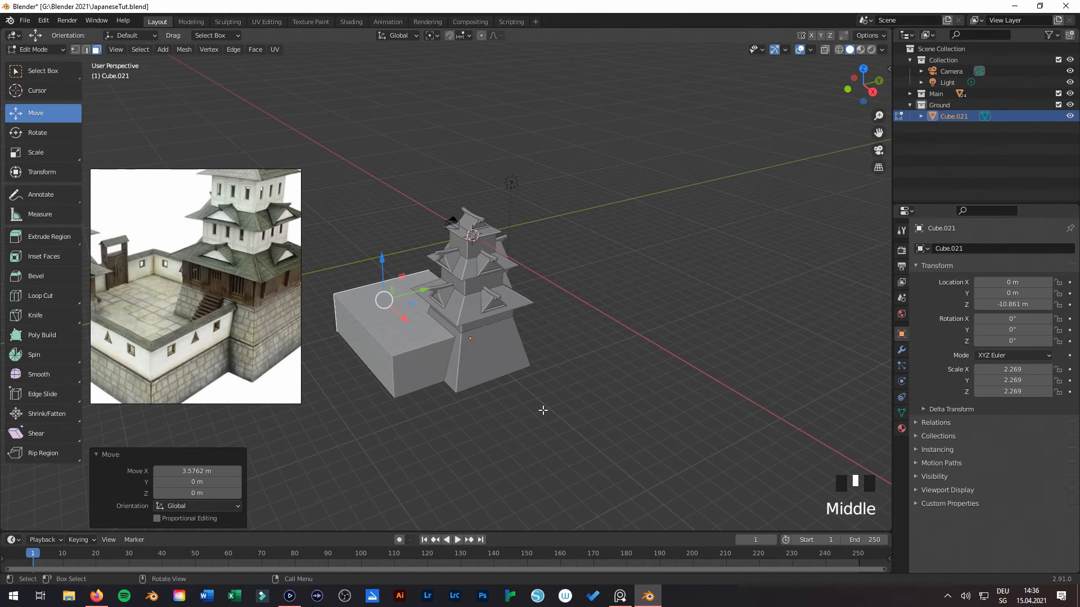
{"action": "key", "text": "Tab"}
{"action": "scroll", "coordinate": [488, 404], "scroll_direction": "up", "scroll_amount": 3}
{"action": "middle_click_drag", "start_coordinate": [487, 404], "coordinate": [500, 356]}
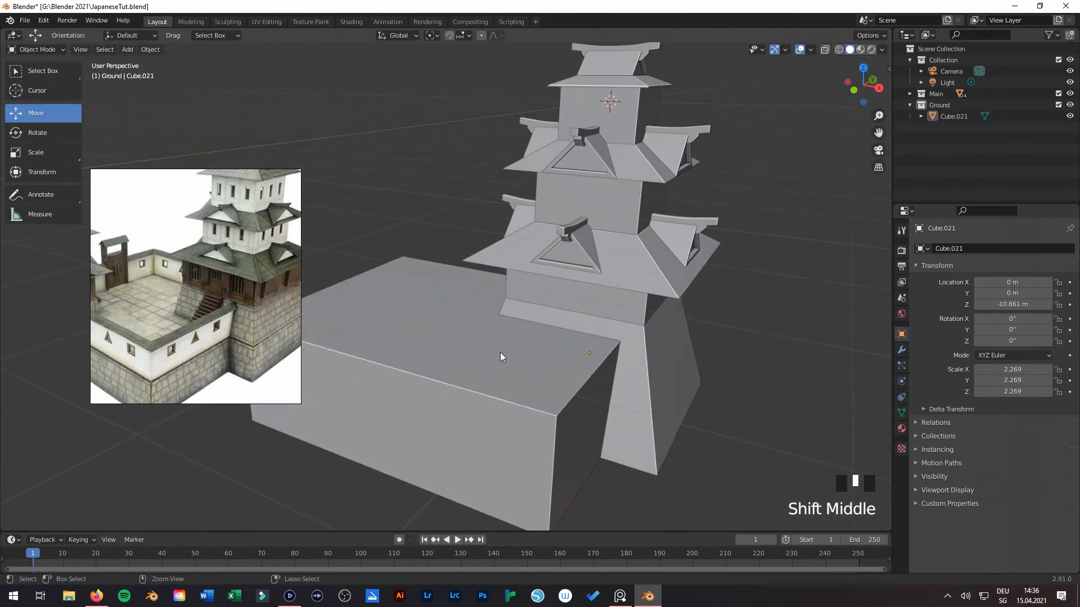
{"action": "key", "text": "ctrl+s"}
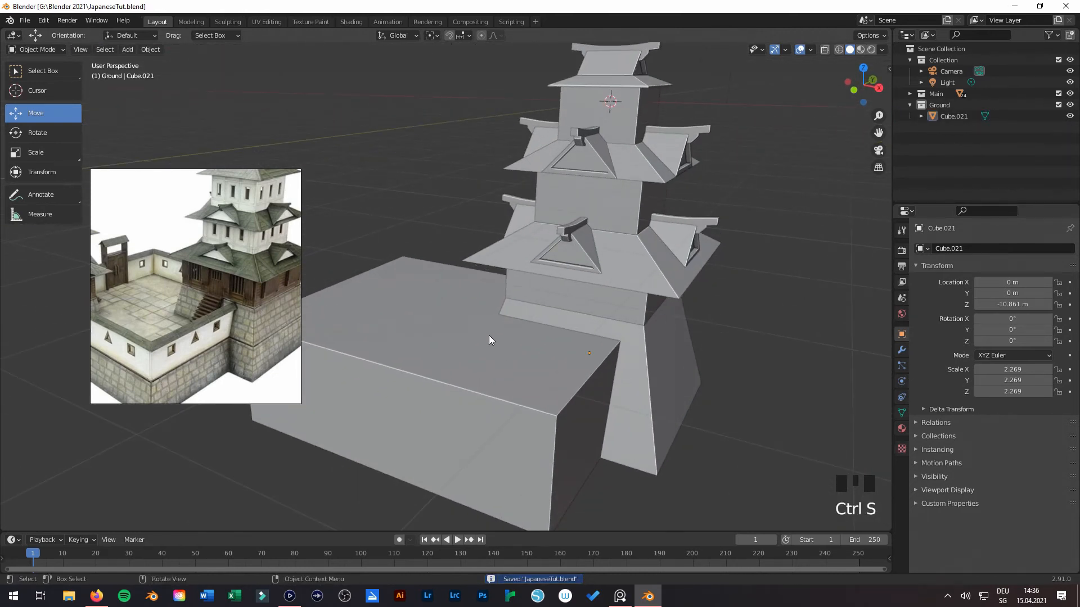
Step: Compare the ground block with the castle reference image and save the file
{"action": "scroll", "coordinate": [459, 270], "scroll_direction": "down", "scroll_amount": 2}
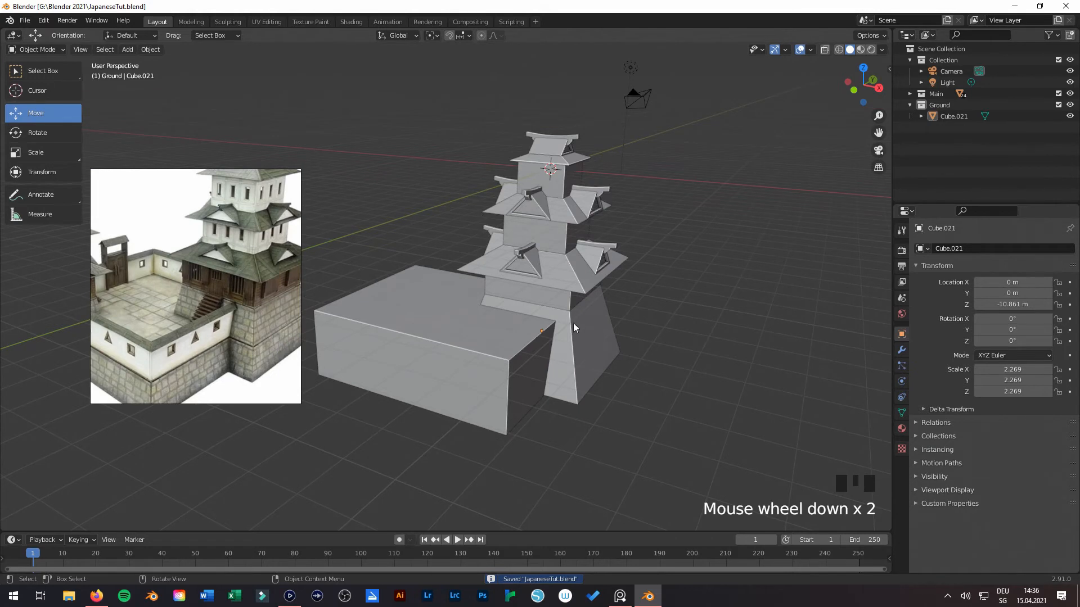
{"action": "middle_click_drag", "start_coordinate": [472, 324], "coordinate": [582, 393]}
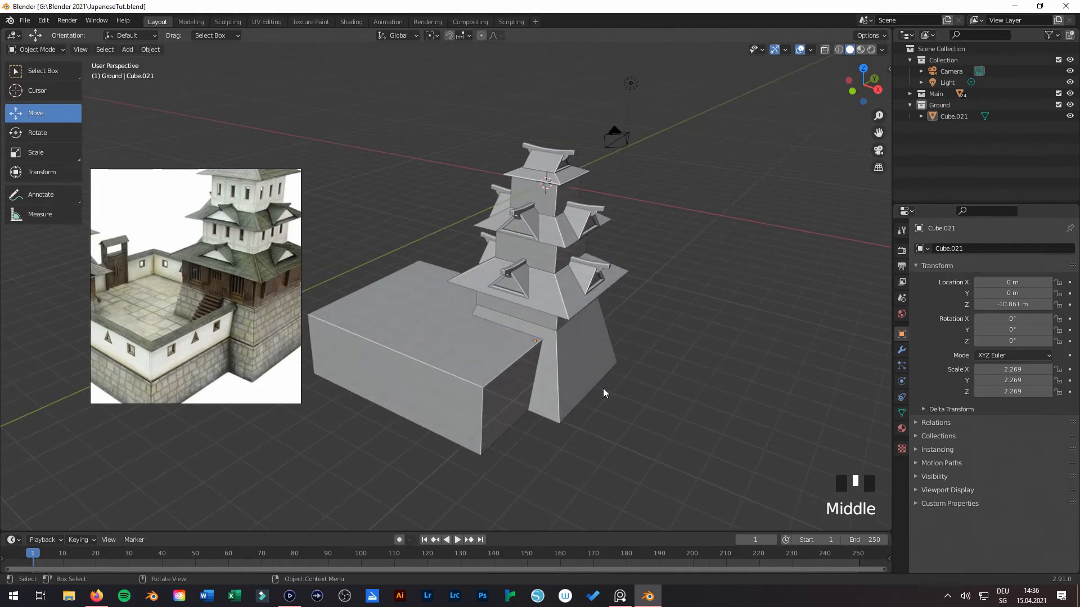
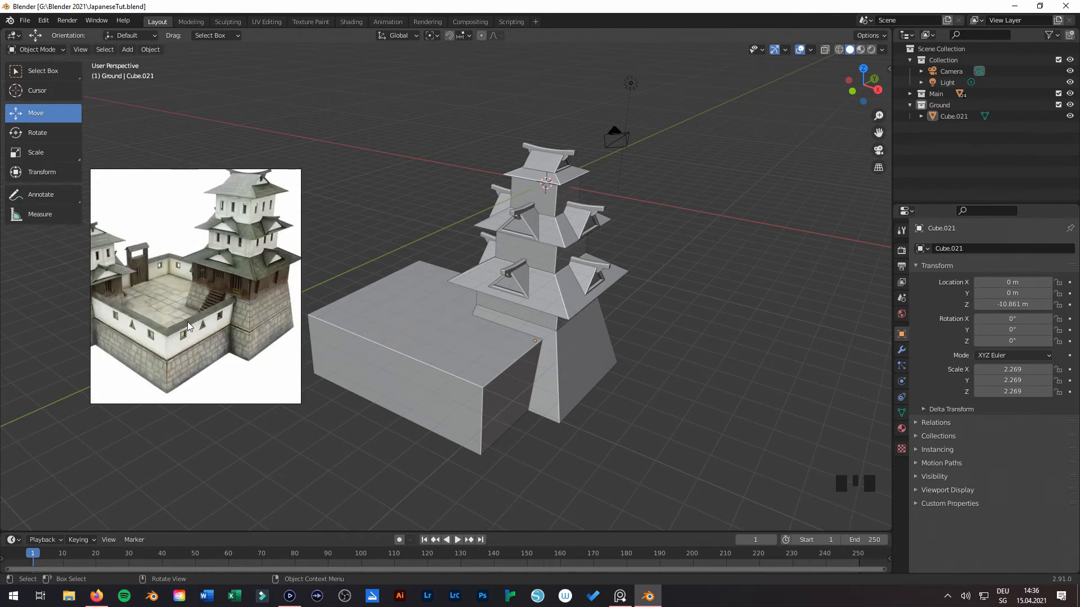
{"action": "middle_click_drag", "start_coordinate": [555, 356], "coordinate": [543, 376]}
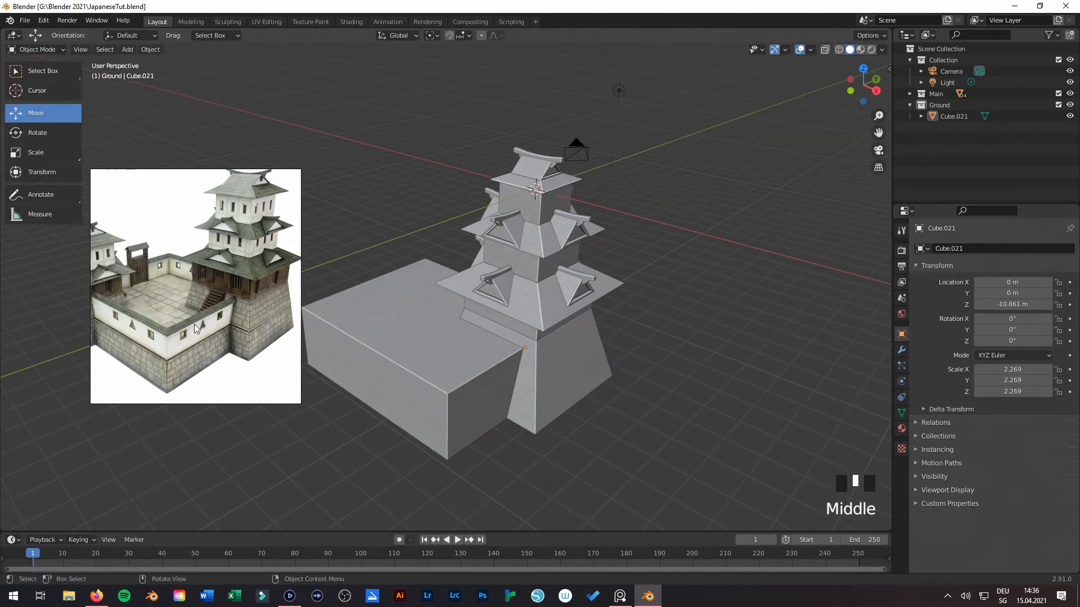
{"action": "left_click", "coordinate": [25, 21]}
{"action": "left_click", "coordinate": [34, 103]}
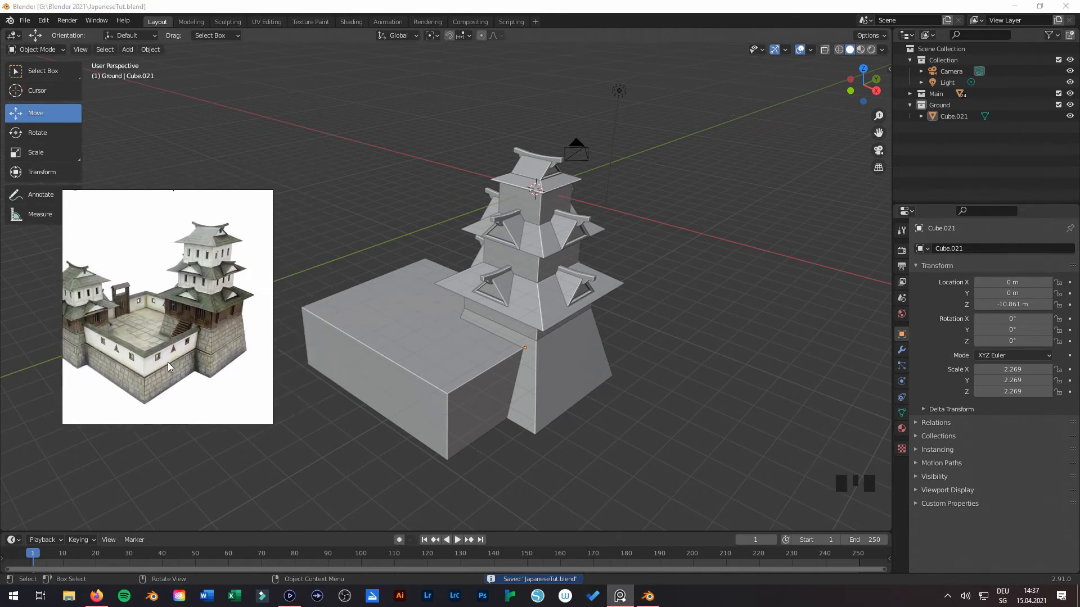
Step: Create a new collection named Wall and save the file
{"action": "middle_click_drag", "start_coordinate": [454, 319], "coordinate": [454, 329]}
{"action": "key", "text": "KP_7"}
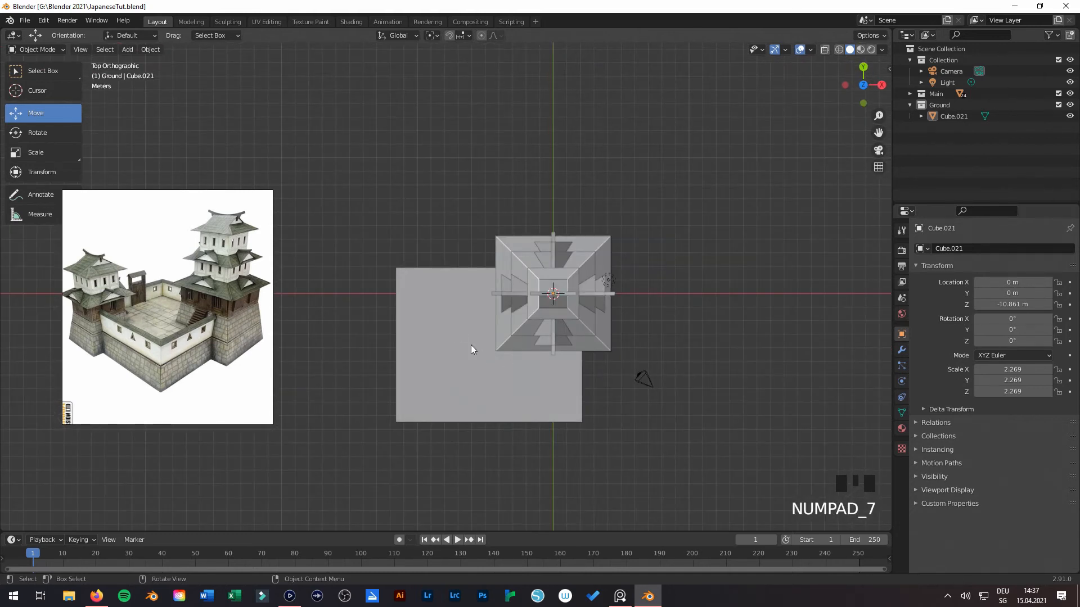
{"action": "middle_click_drag", "start_coordinate": [484, 377], "coordinate": [507, 308]}
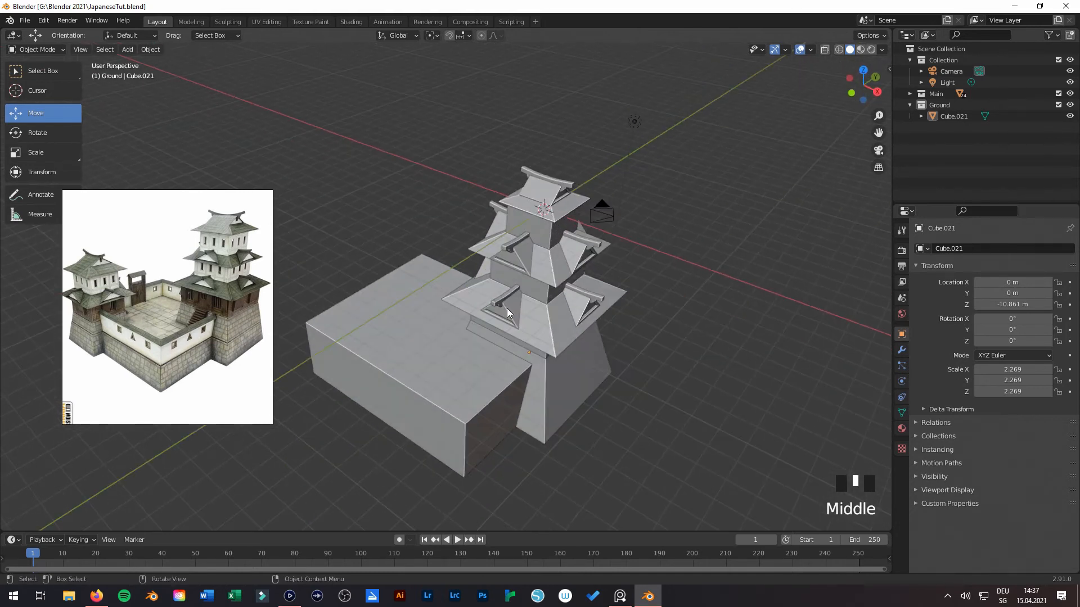
{"action": "right_click", "coordinate": [955, 132]}
{"action": "left_click", "coordinate": [950, 146]}
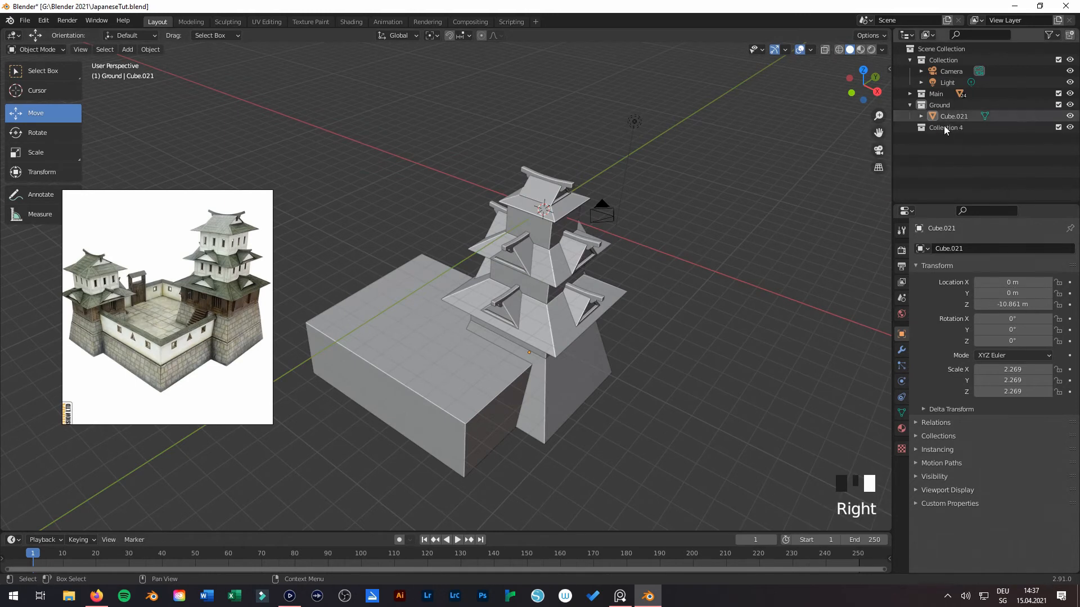
{"action": "double_click", "coordinate": [958, 129]}
{"action": "type", "text": "Wall"}
{"action": "key", "text": "Return"}
{"action": "key", "text": "ctrl+s"}
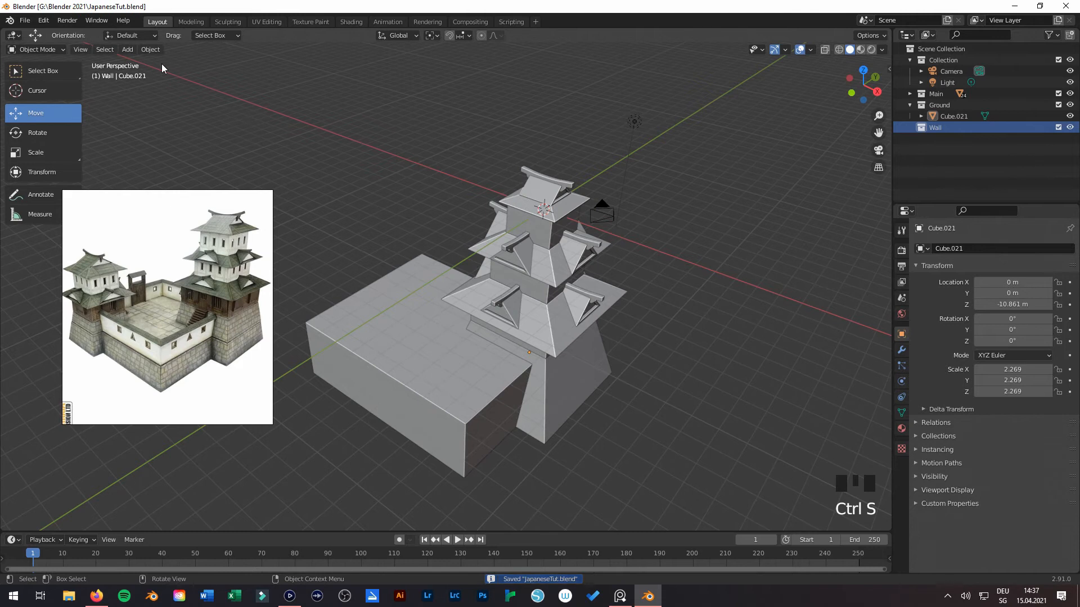
Step: Add a cube to the Wall collection, moving it above the ground block at X 1.2421 m and scaling it down
{"action": "left_click", "coordinate": [123, 52]}
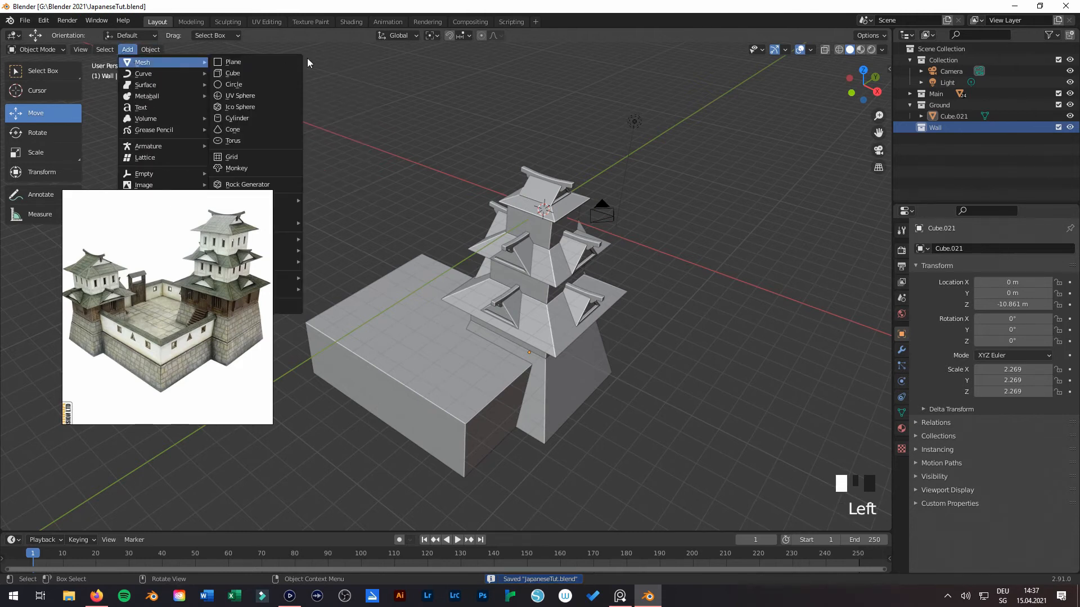
{"action": "left_click", "coordinate": [266, 72]}
{"action": "key", "text": "KP_1"}
{"action": "mouse_move", "coordinate": [441, 336]}
{"action": "middle_mouse_down", "text": "shift"}
{"action": "mouse_move", "coordinate": [465, 292]}
{"action": "mouse_move", "coordinate": [434, 335]}
{"action": "middle_mouse_up", "text": "shift"}
{"action": "key", "text": "g"}
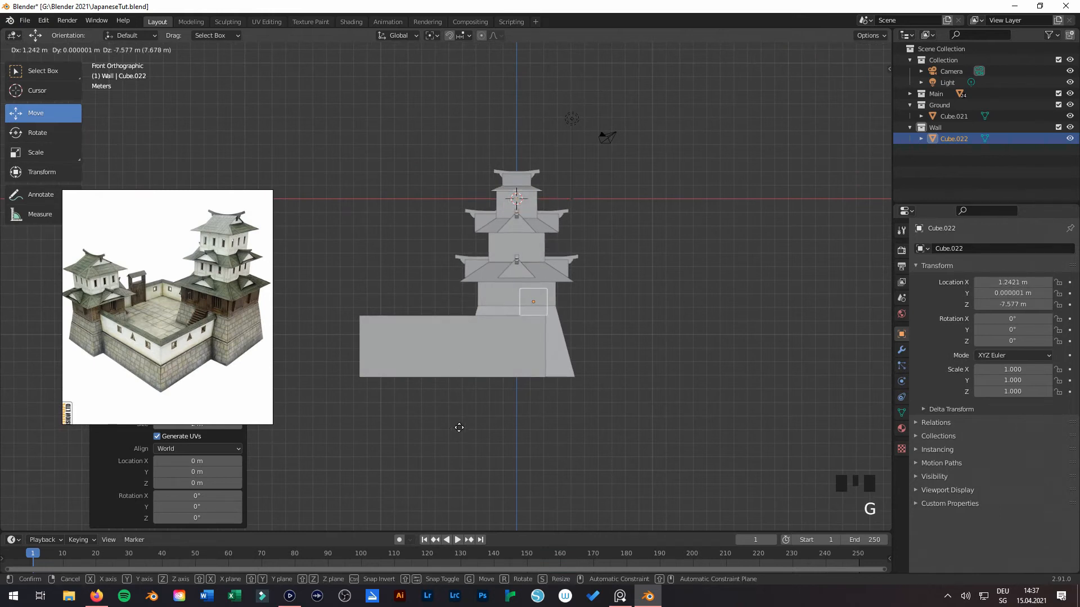
{"action": "left_click", "coordinate": [458, 428]}
{"action": "key", "text": "s"}
{"action": "left_click", "coordinate": [552, 355]}
Step: Move the small cube to the block's front edge at Y -9.0745 m, Z -8.3016 m and scale it by 0.726
{"action": "key", "text": "KP_3"}
{"action": "middle_click_drag", "start_coordinate": [552, 355], "coordinate": [652, 362], "text": "shift"}
{"action": "left_click_drag", "start_coordinate": [621, 318], "coordinate": [468, 319]}
{"action": "left_click_drag", "start_coordinate": [422, 275], "coordinate": [423, 287]}
{"action": "key", "text": "s"}
{"action": "left_click", "coordinate": [437, 369]}
{"action": "middle_click_drag", "start_coordinate": [437, 369], "coordinate": [356, 331]}
Step: Position the small cube on the ground block's outer front corner at about X 1.84 m, Y -9.14 m
{"action": "key", "text": "KP_7"}
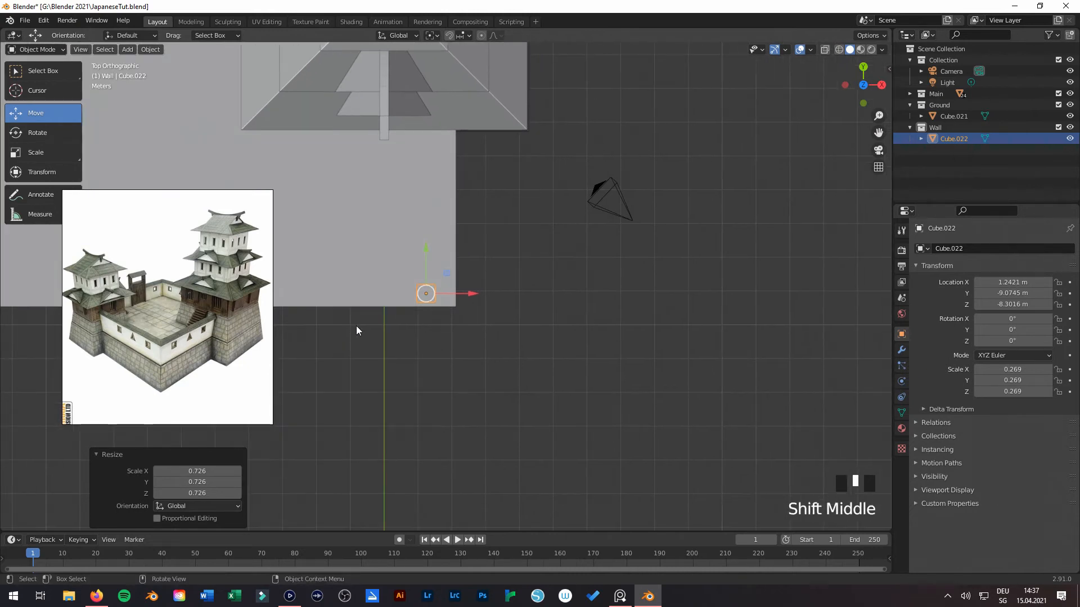
{"action": "key", "text": "g"}
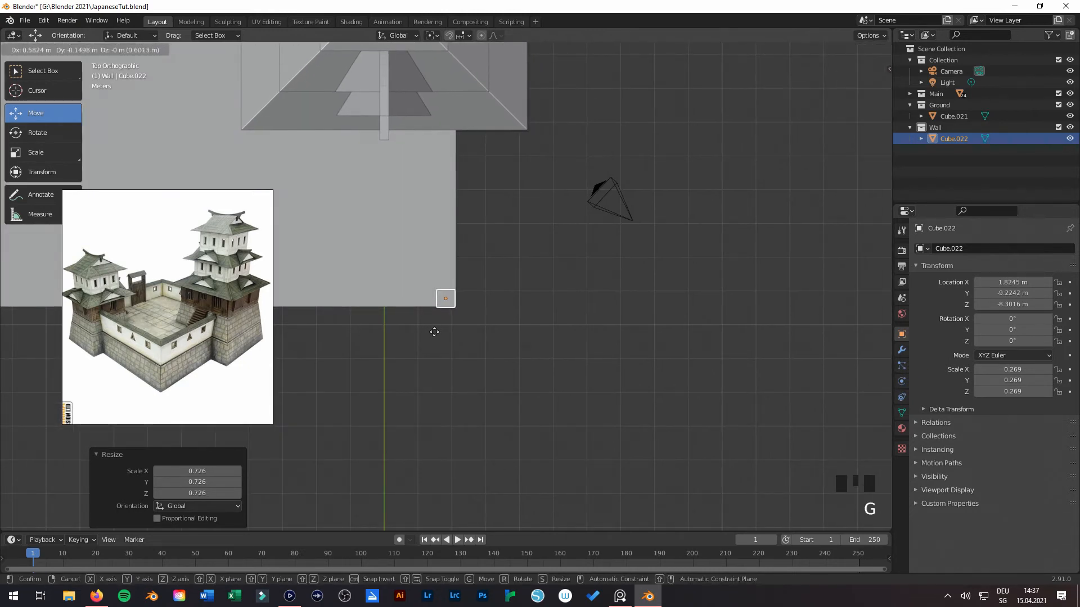
{"action": "left_click", "coordinate": [436, 327]}
{"action": "scroll", "coordinate": [482, 315], "scroll_direction": "up", "scroll_amount": 3}
{"action": "middle_click_drag", "start_coordinate": [482, 316], "coordinate": [373, 222]}
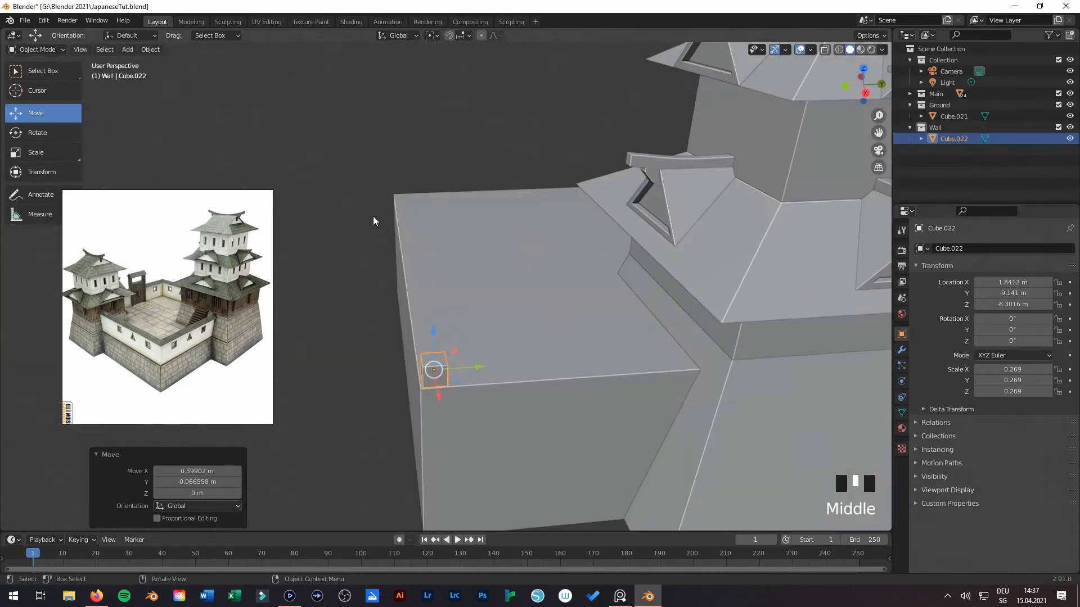
Step: Raise the small cube's top face by about 1.45 m to stretch it into a tall post
{"action": "key", "text": "Tab"}
{"action": "left_click", "coordinate": [434, 358]}
{"action": "left_click_drag", "start_coordinate": [436, 324], "coordinate": [436, 266]}
{"action": "middle_click_drag", "start_coordinate": [670, 310], "coordinate": [646, 305]}
{"action": "scroll", "coordinate": [646, 305], "scroll_direction": "down", "scroll_amount": 2}
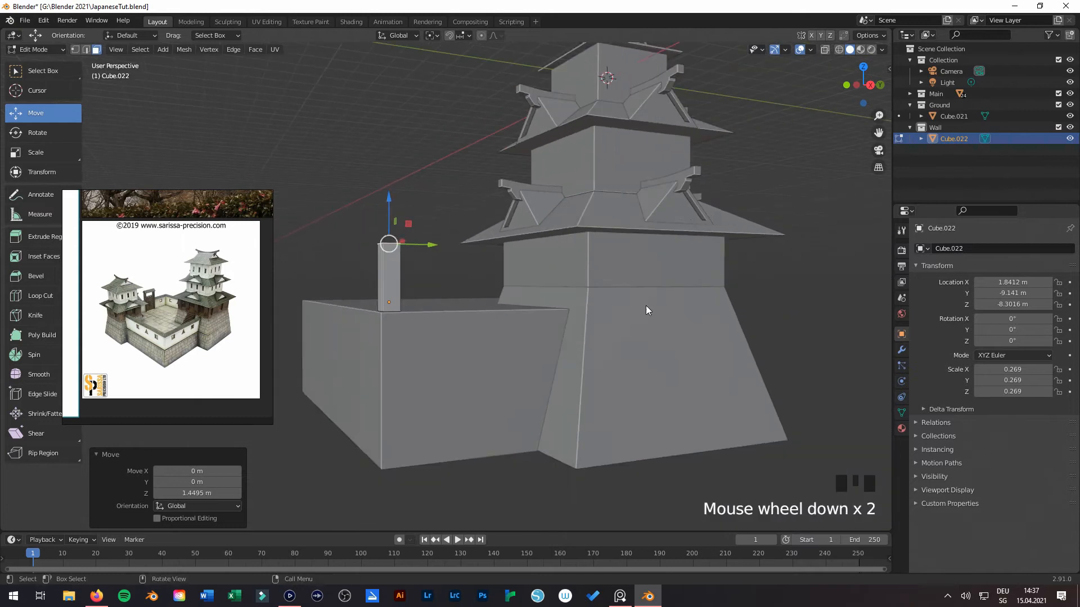
Step: Lower the top face of the courtyard ground block by about 1.17 m
{"action": "key", "text": "Tab"}
{"action": "left_click", "coordinate": [477, 356]}
{"action": "key", "text": "Tab"}
{"action": "left_click", "coordinate": [450, 307]}
{"action": "left_click_drag", "start_coordinate": [467, 259], "coordinate": [470, 292]}
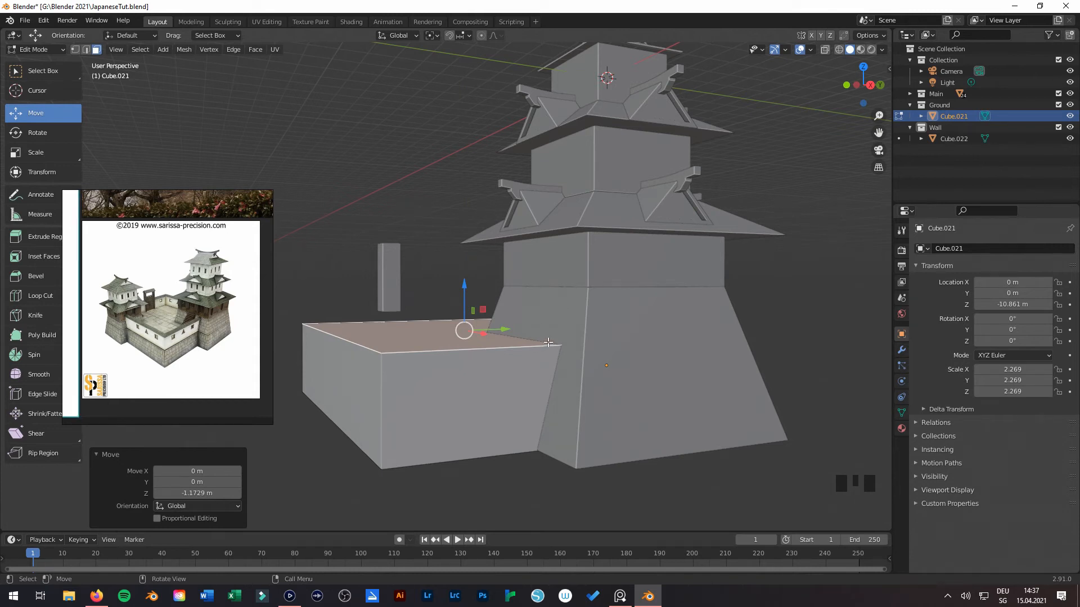
Step: Move the post down onto the lowered ground block's corner, at about Y -9.1687 m, Z -9.6273 m
{"action": "key", "text": "Tab"}
{"action": "left_click", "coordinate": [386, 252]}
{"action": "left_click_drag", "start_coordinate": [387, 252], "coordinate": [390, 302]}
{"action": "middle_click_drag", "start_coordinate": [390, 301], "coordinate": [422, 333]}
{"action": "mouse_move", "coordinate": [440, 336]}
{"action": "left_mouse_down"}
{"action": "mouse_move", "coordinate": [636, 357]}
{"action": "mouse_move", "coordinate": [444, 353]}
{"action": "left_mouse_up"}
Step: Shorten the post by lowering its top face about 0.315 m
{"action": "key", "text": "Tab"}
{"action": "scroll", "coordinate": [439, 346], "scroll_direction": "up", "scroll_amount": 3}
{"action": "middle_click_drag", "start_coordinate": [421, 316], "coordinate": [388, 293]}
{"action": "left_click_drag", "start_coordinate": [348, 247], "coordinate": [358, 276]}
{"action": "middle_click_drag", "start_coordinate": [359, 277], "coordinate": [444, 311]}
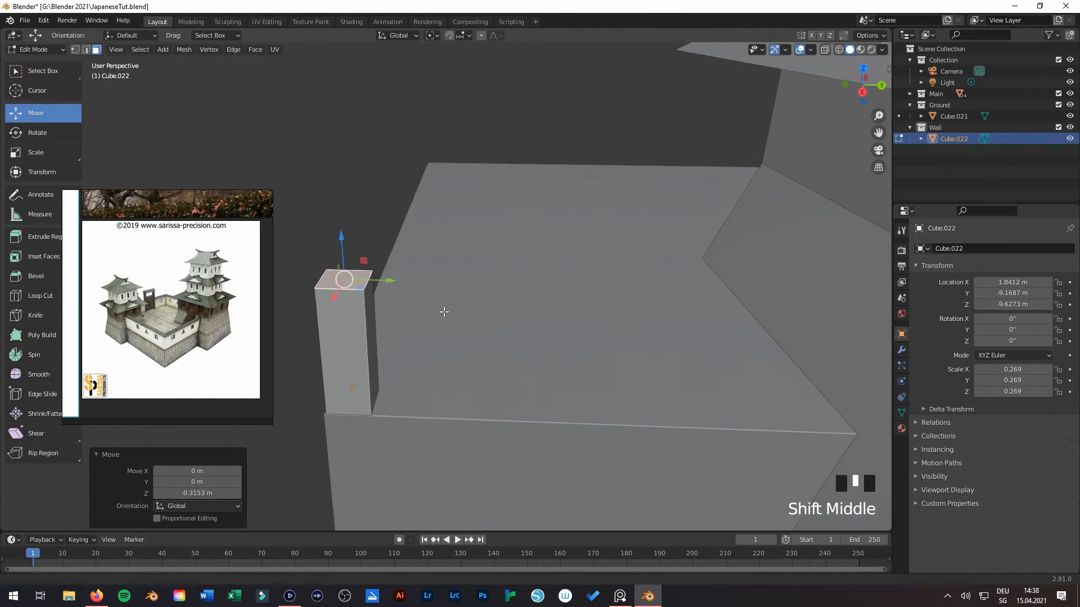
{"action": "scroll", "coordinate": [439, 287], "scroll_direction": "down", "scroll_amount": 2}
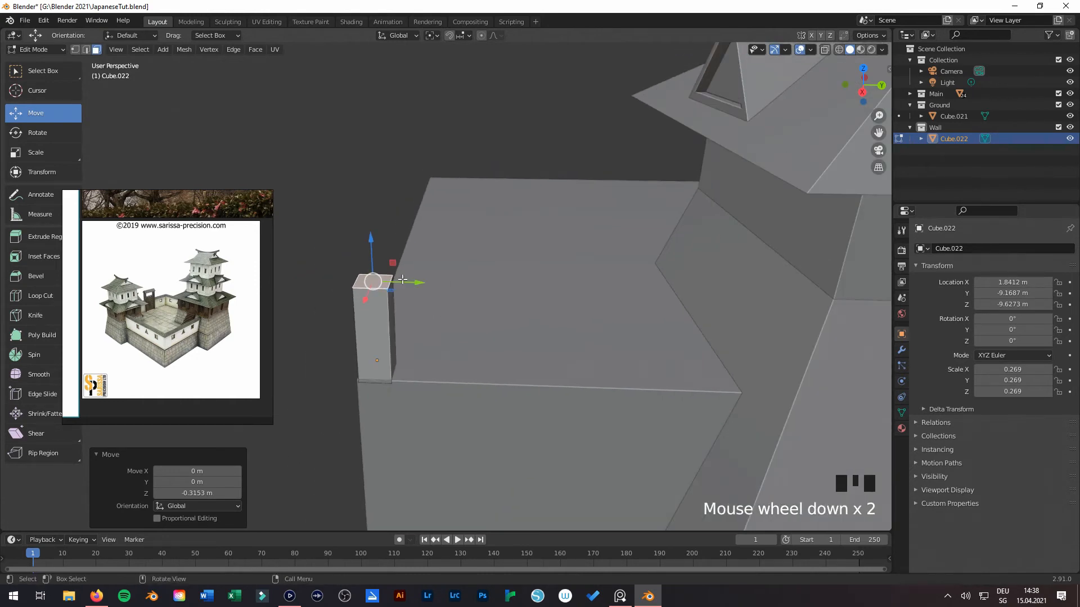
{"action": "scroll", "coordinate": [389, 284], "scroll_direction": "up", "scroll_amount": 2}
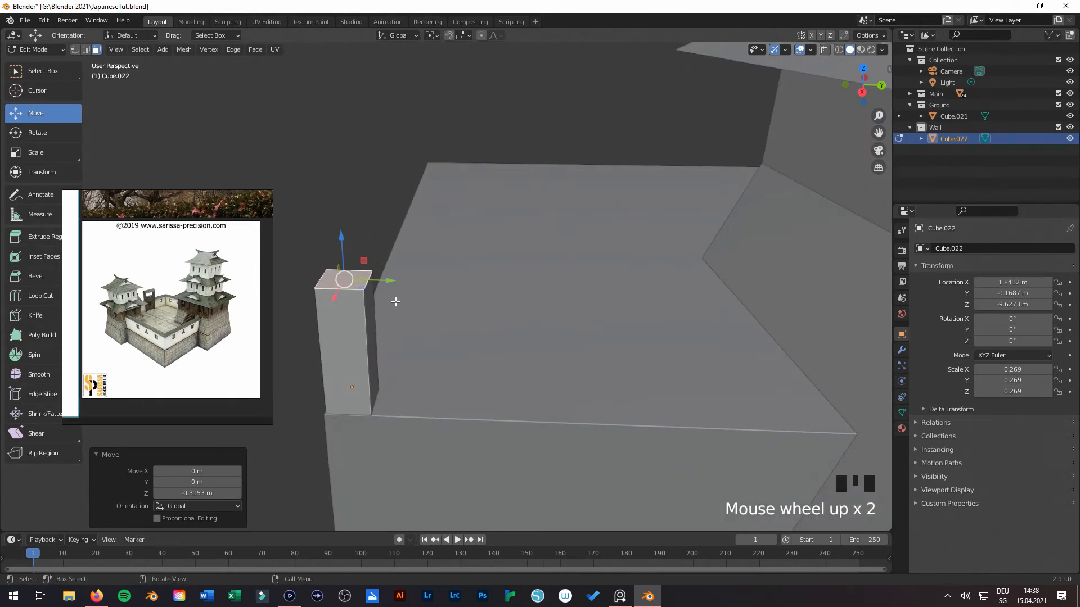
Step: Extrude the post's top face slightly upward to form a thin cap
{"action": "key", "text": "e"}
{"action": "left_click", "coordinate": [393, 296]}
{"action": "middle_click_drag", "start_coordinate": [393, 296], "coordinate": [441, 270]}
{"action": "left_click", "coordinate": [414, 261]}
{"action": "key", "text": "e"}
{"action": "left_click", "coordinate": [461, 303]}
{"action": "key", "text": "ctrl+z"}
{"action": "key", "text": "ctrl+z"}
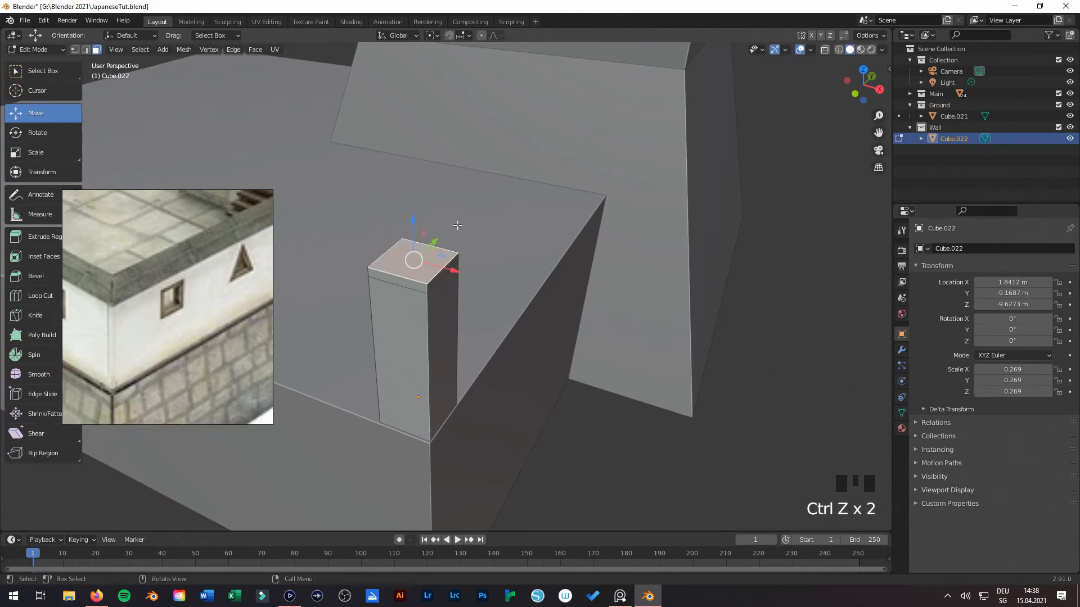
Step: Change the transform pivot point and extrude the cap's two opposite X-side faces outward by about 0.07 m
{"action": "mouse_move", "coordinate": [440, 277]}
{"action": "middle_mouse_down"}
{"action": "mouse_move", "coordinate": [518, 289]}
{"action": "mouse_move", "coordinate": [438, 290]}
{"action": "middle_mouse_up"}
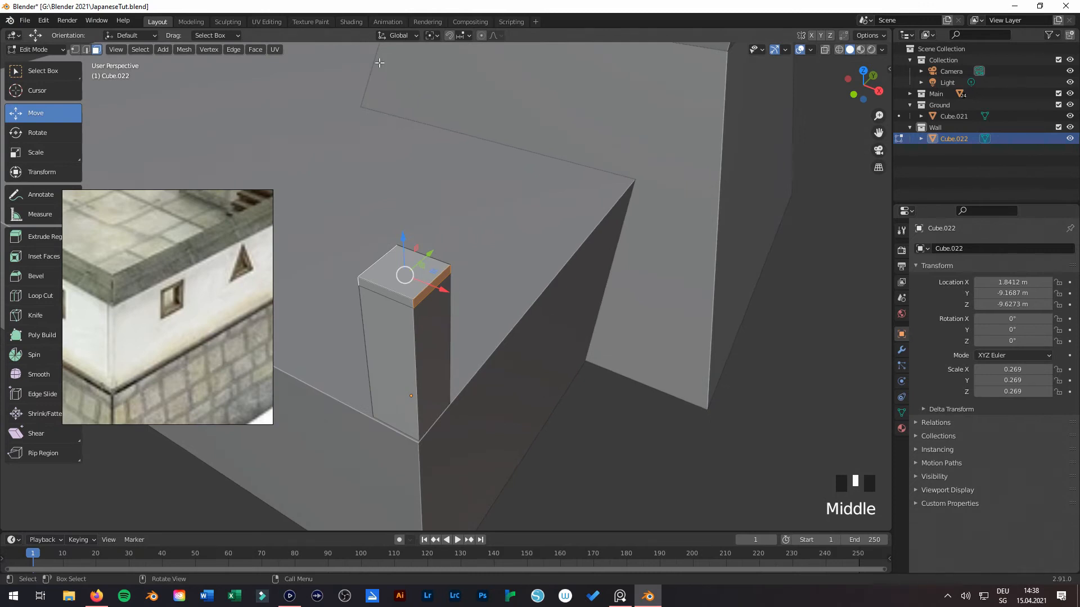
{"action": "left_click", "coordinate": [433, 34]}
{"action": "left_click", "coordinate": [477, 73]}
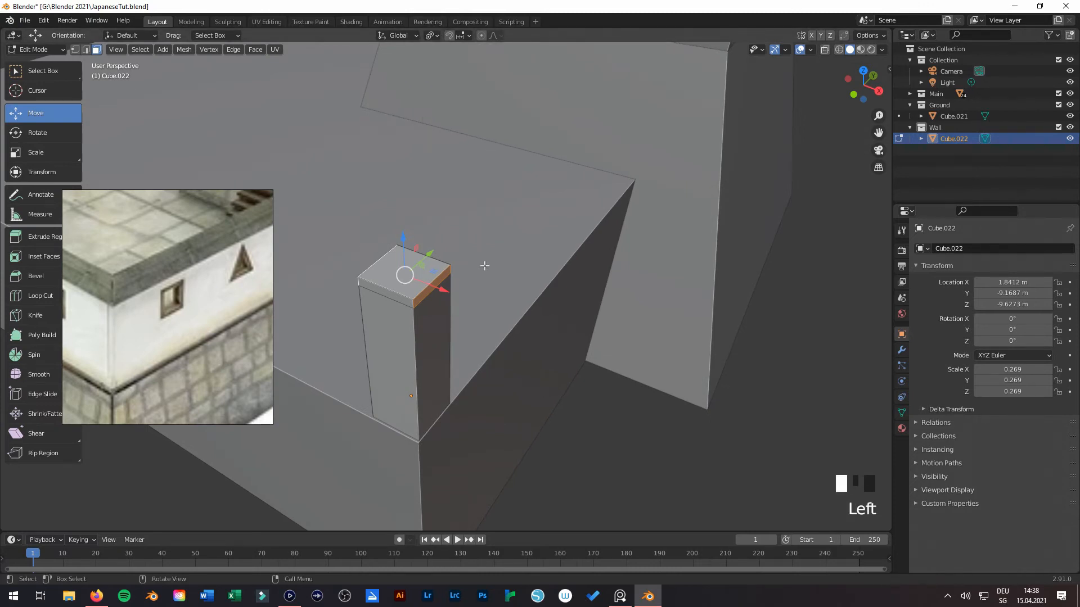
{"action": "key", "text": "e"}
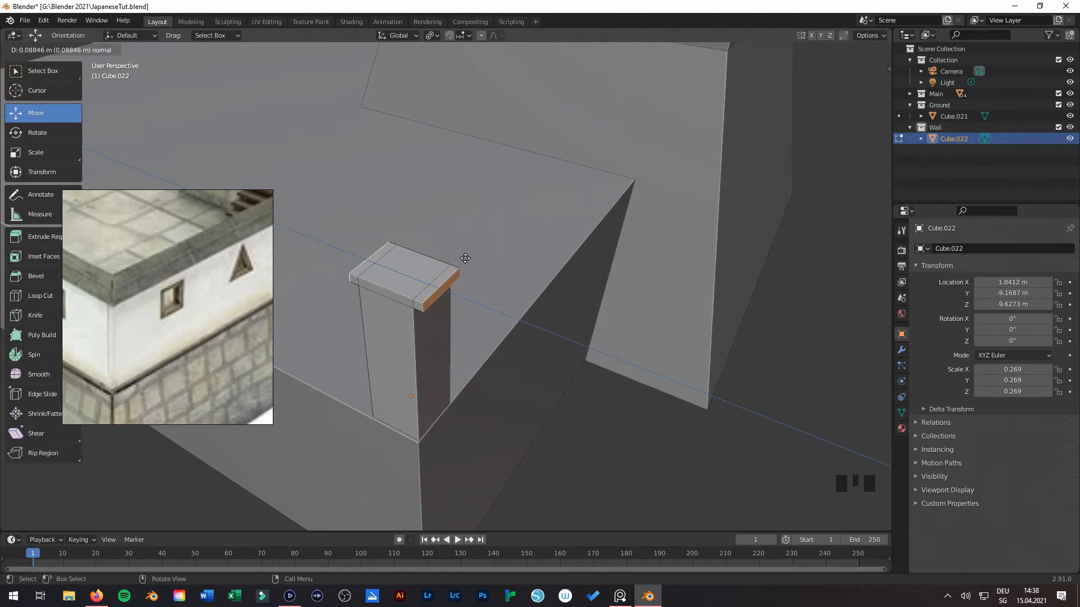
{"action": "left_click", "coordinate": [465, 260]}
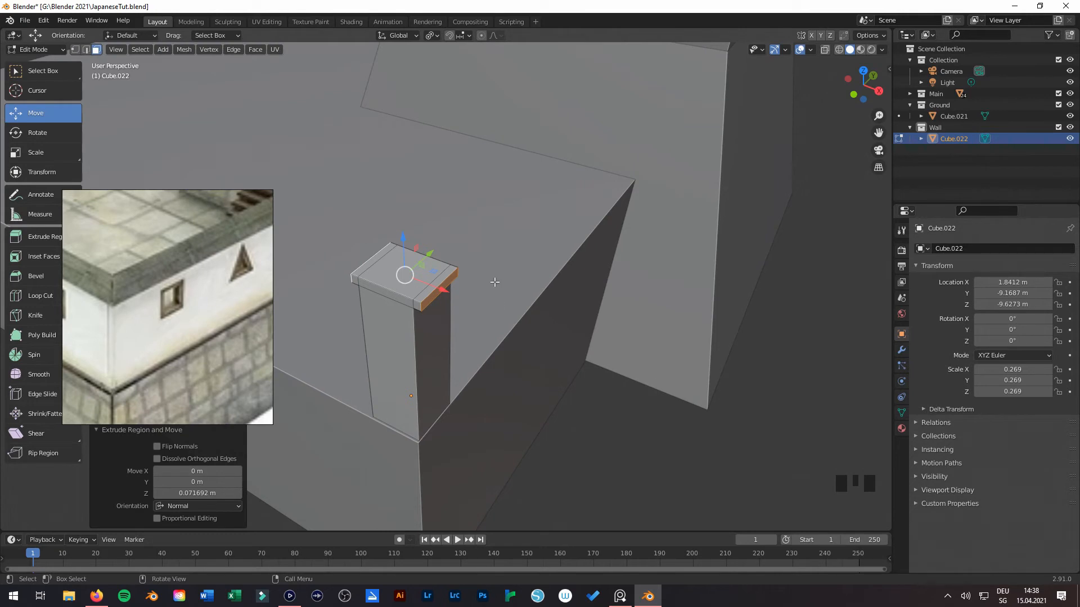
Step: Add one centred vertical loop cut through the post and its cap, leaving the slide at 0
{"action": "scroll", "coordinate": [444, 277], "scroll_direction": "up", "scroll_amount": 1}
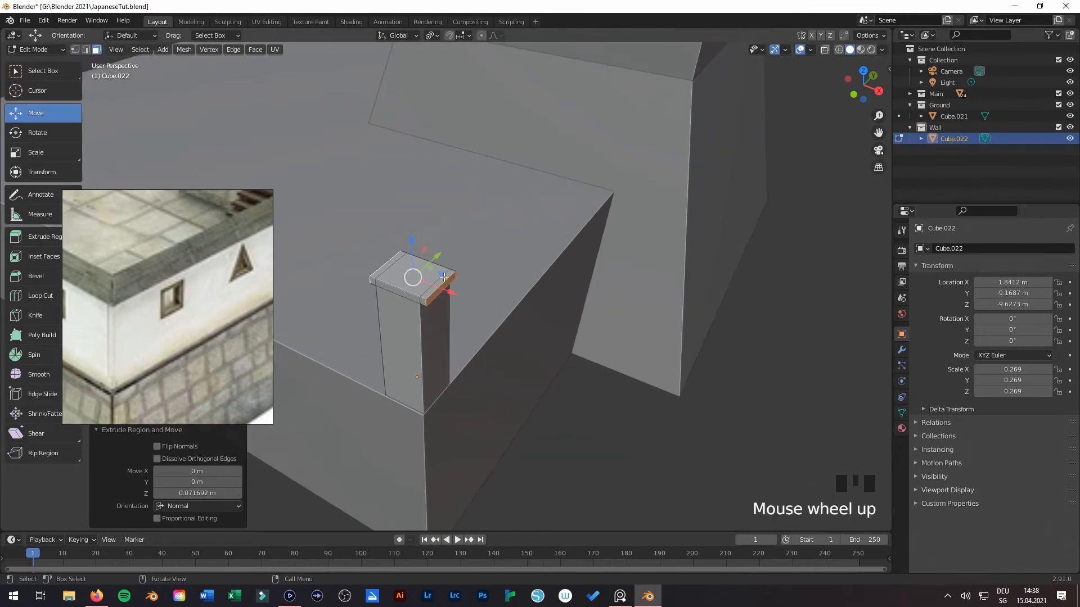
{"action": "middle_click_drag", "start_coordinate": [423, 278], "coordinate": [475, 314]}
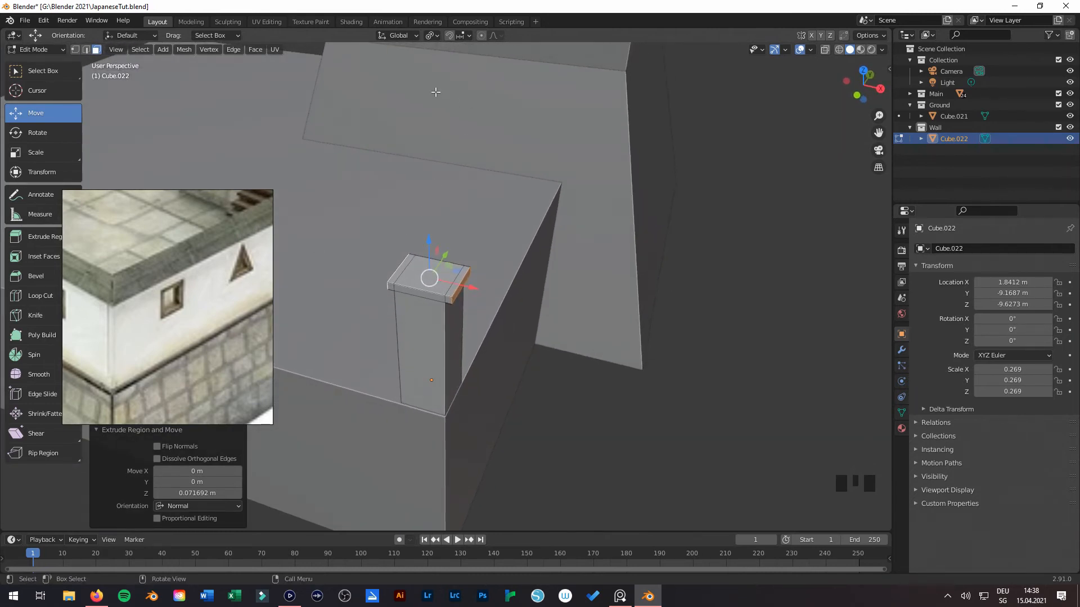
{"action": "left_click", "coordinate": [91, 51]}
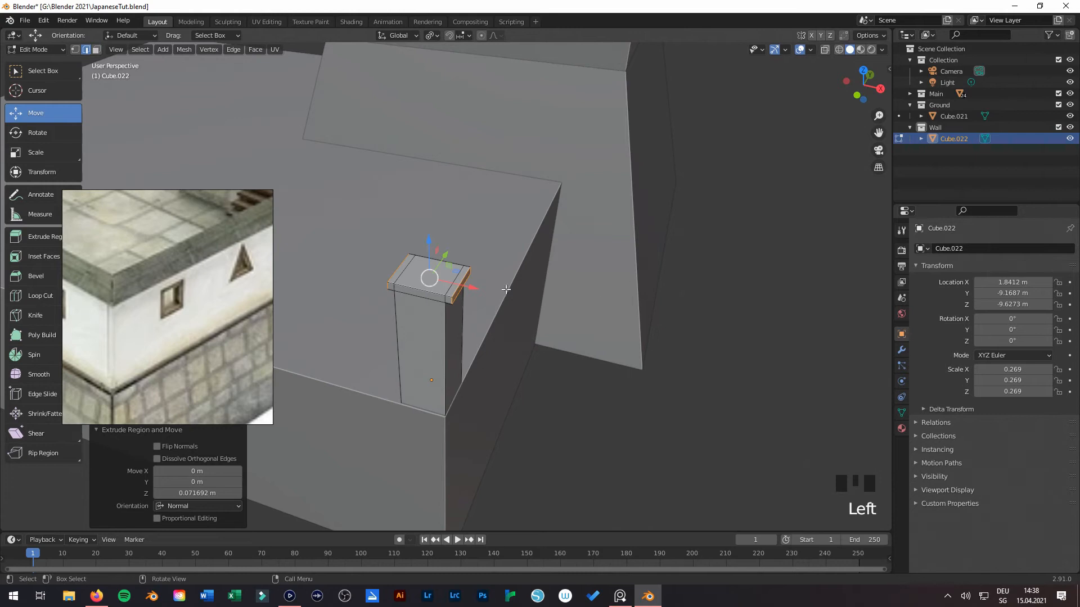
{"action": "key", "text": "ctrl+r"}
{"action": "left_click", "coordinate": [437, 272]}
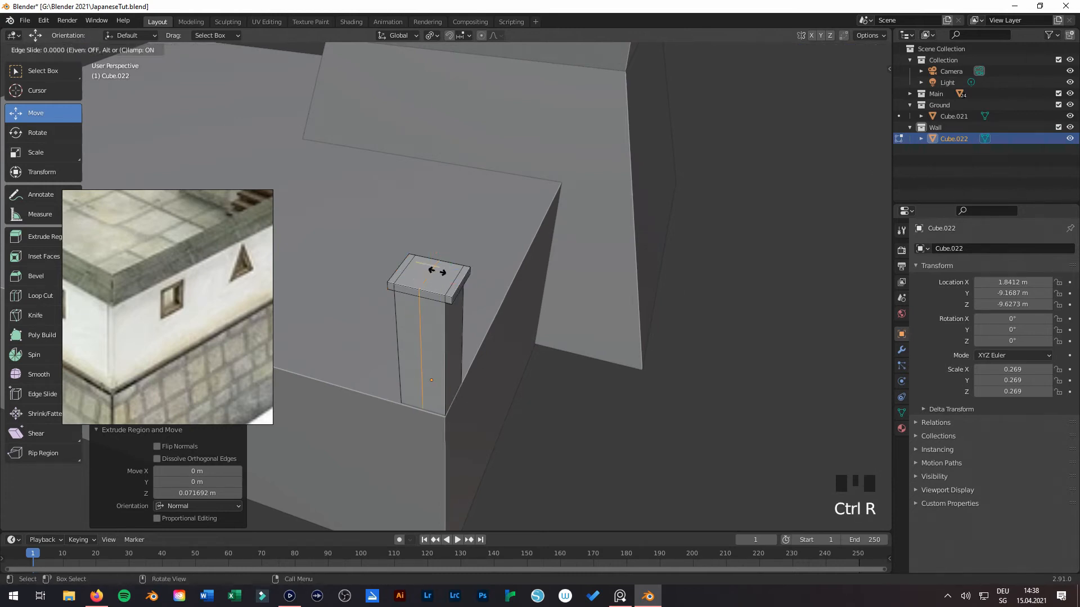
{"action": "right_click", "coordinate": [431, 276]}
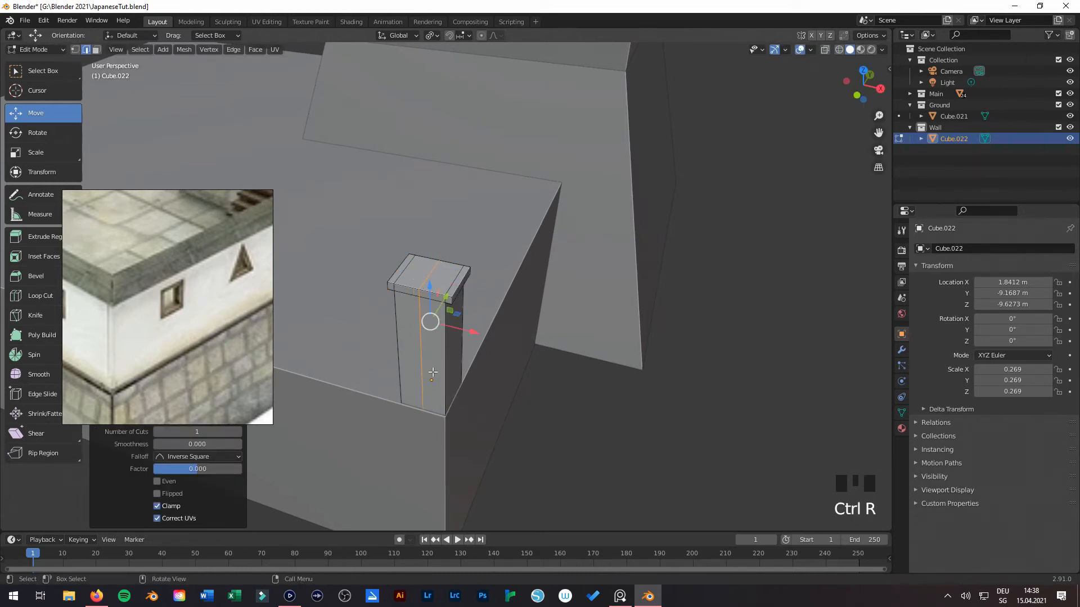
Step: Raise the cap's centre edge to form a steep gabled roof ridge
{"action": "left_click", "coordinate": [411, 272]}
{"action": "middle_click_drag", "start_coordinate": [414, 272], "coordinate": [424, 263]}
{"action": "left_click_drag", "start_coordinate": [423, 263], "coordinate": [435, 199]}
{"action": "middle_click_drag", "start_coordinate": [435, 198], "coordinate": [463, 238]}
{"action": "left_click_drag", "start_coordinate": [442, 214], "coordinate": [441, 203]}
Step: Add two evenly spaced loop cuts to each half of the post, dividing both roof slopes
{"action": "mouse_move", "coordinate": [456, 292]}
{"action": "middle_mouse_down"}
{"action": "mouse_move", "coordinate": [377, 314]}
{"action": "mouse_move", "coordinate": [460, 280]}
{"action": "mouse_move", "coordinate": [438, 295]}
{"action": "middle_mouse_up"}
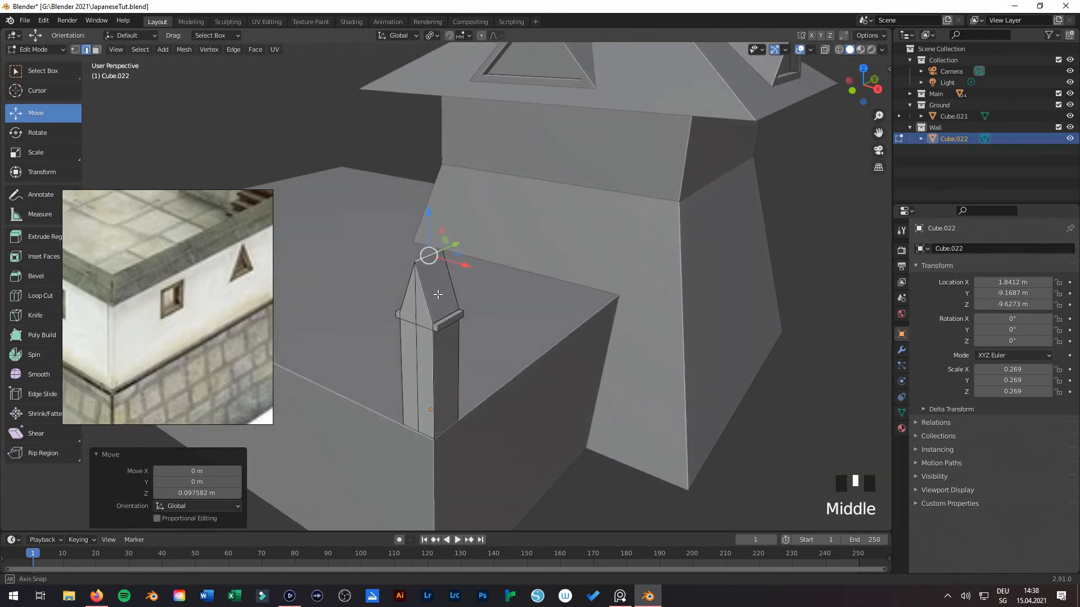
{"action": "key", "text": "ctrl+r"}
{"action": "scroll", "coordinate": [430, 295], "scroll_direction": "up", "scroll_amount": 1}
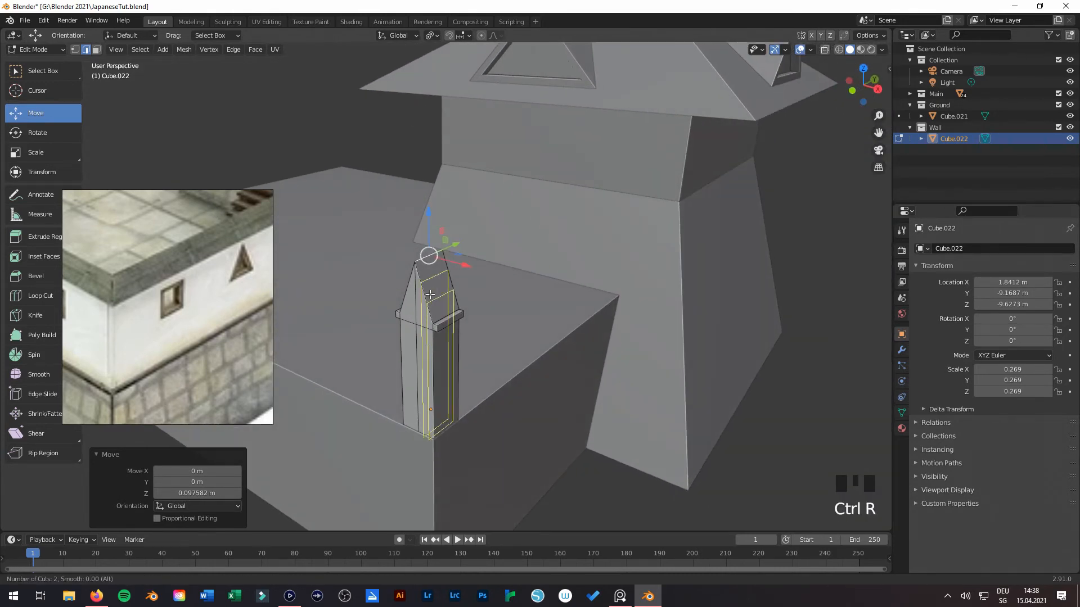
{"action": "left_click", "coordinate": [430, 294]}
{"action": "scroll", "coordinate": [478, 294], "scroll_direction": "down", "scroll_amount": 2}
{"action": "middle_click_drag", "start_coordinate": [478, 294], "coordinate": [427, 315]}
{"action": "key", "text": "ctrl+r"}
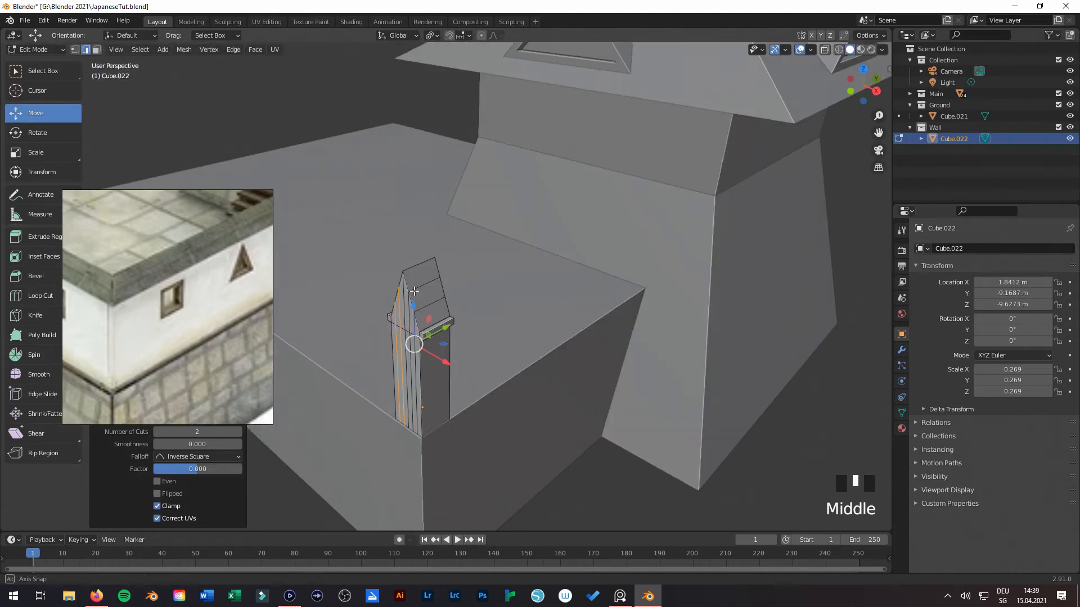
{"action": "scroll", "coordinate": [427, 315], "scroll_direction": "up", "scroll_amount": 3}
Step: Move the two cut edges on the roof's +X slope inward by about 0.037 m along X to curve it
{"action": "left_click", "coordinate": [418, 303]}
{"action": "left_click", "coordinate": [419, 309], "text": "shift"}
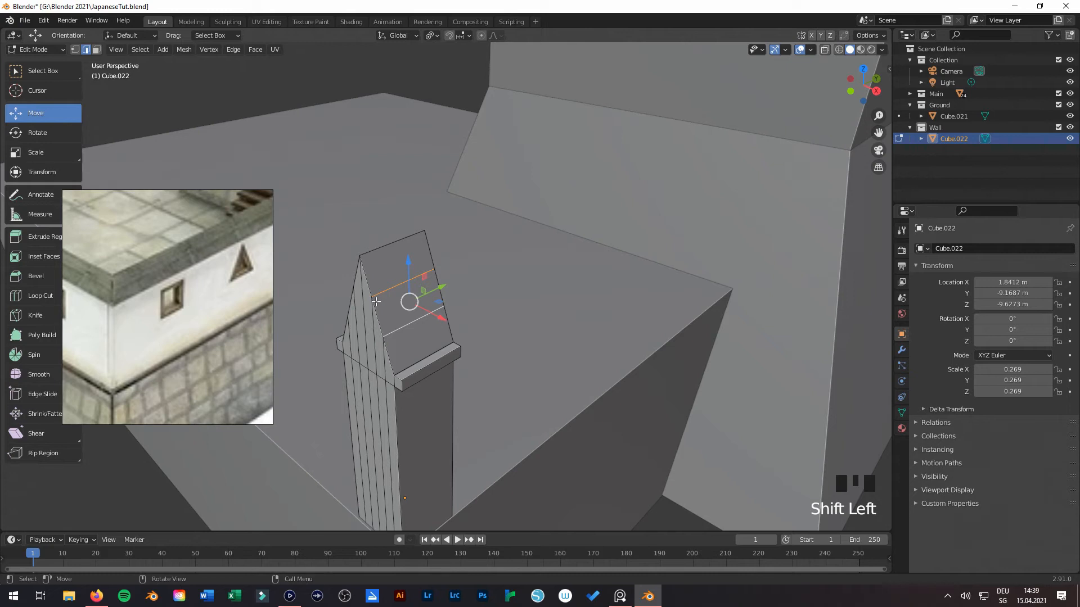
{"action": "key", "text": "KP_1"}
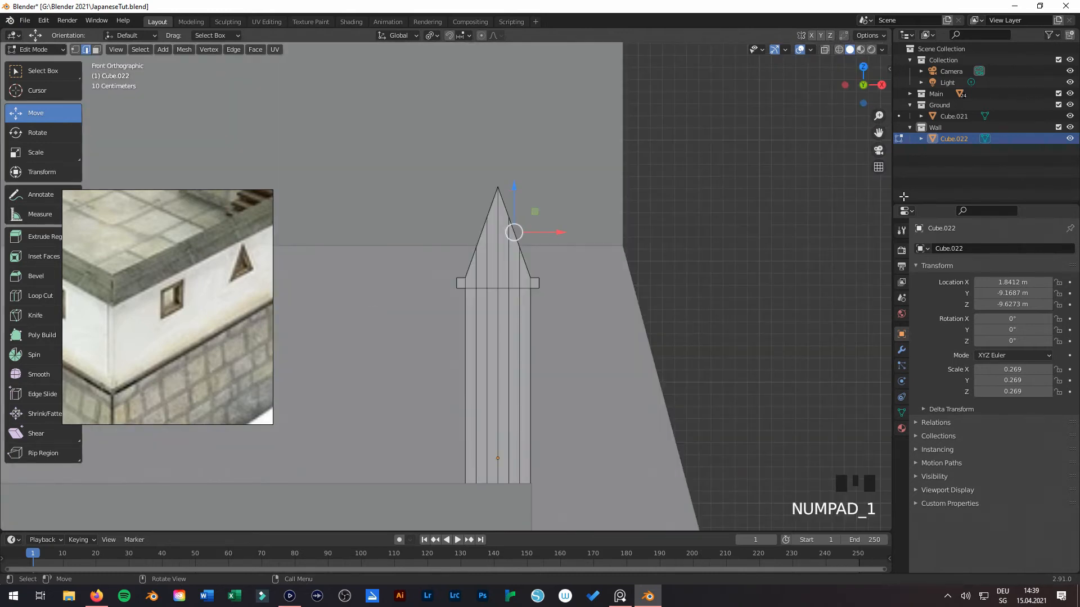
{"action": "middle_click_drag", "start_coordinate": [668, 294], "coordinate": [554, 349], "text": "shift"}
{"action": "left_click_drag", "start_coordinate": [447, 288], "coordinate": [441, 286]}
Step: Move the two cut edges on the opposite roof slope inward along X to match the curve
{"action": "middle_click_drag", "start_coordinate": [441, 285], "coordinate": [489, 301]}
{"action": "left_click", "coordinate": [409, 293]}
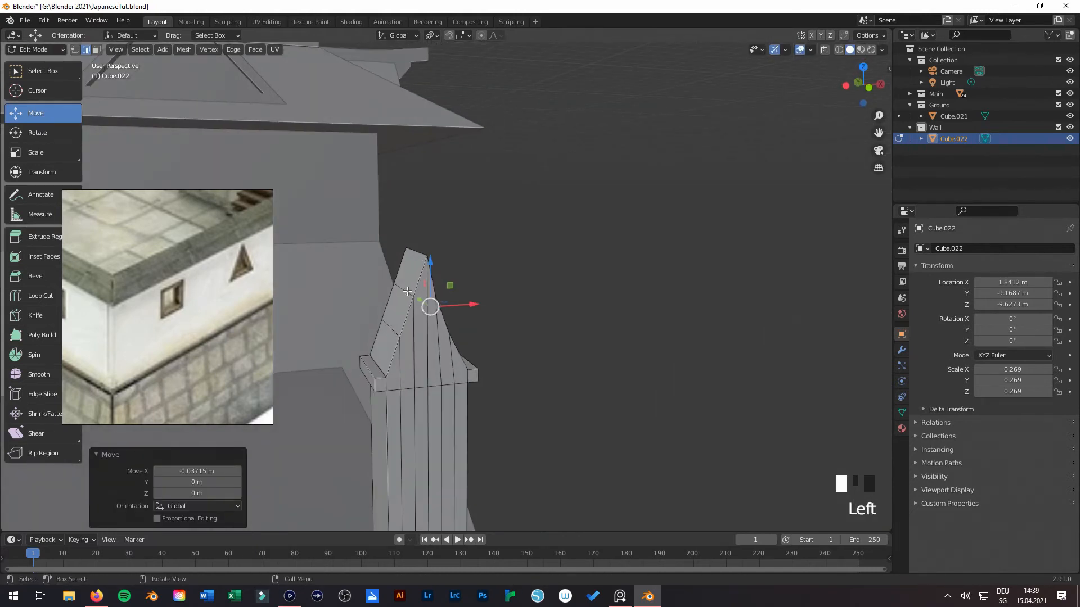
{"action": "left_click", "coordinate": [391, 323], "text": "shift"}
{"action": "key", "text": "KP_1"}
{"action": "scroll", "coordinate": [397, 279], "scroll_direction": "up", "scroll_amount": 2}
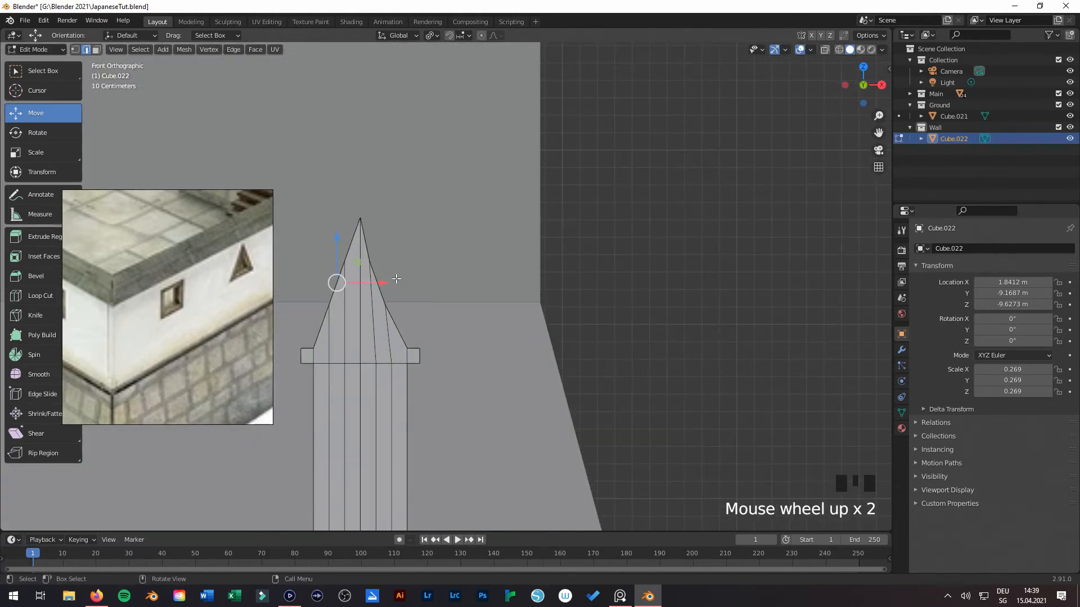
{"action": "left_click_drag", "start_coordinate": [383, 281], "coordinate": [392, 282]}
Step: Bevel the roof's ridge edge with 4 segments to round it
{"action": "middle_click_drag", "start_coordinate": [474, 289], "coordinate": [470, 321]}
{"action": "left_click", "coordinate": [386, 288]}
{"action": "middle_click_drag", "start_coordinate": [385, 288], "coordinate": [515, 313], "text": "shift"}
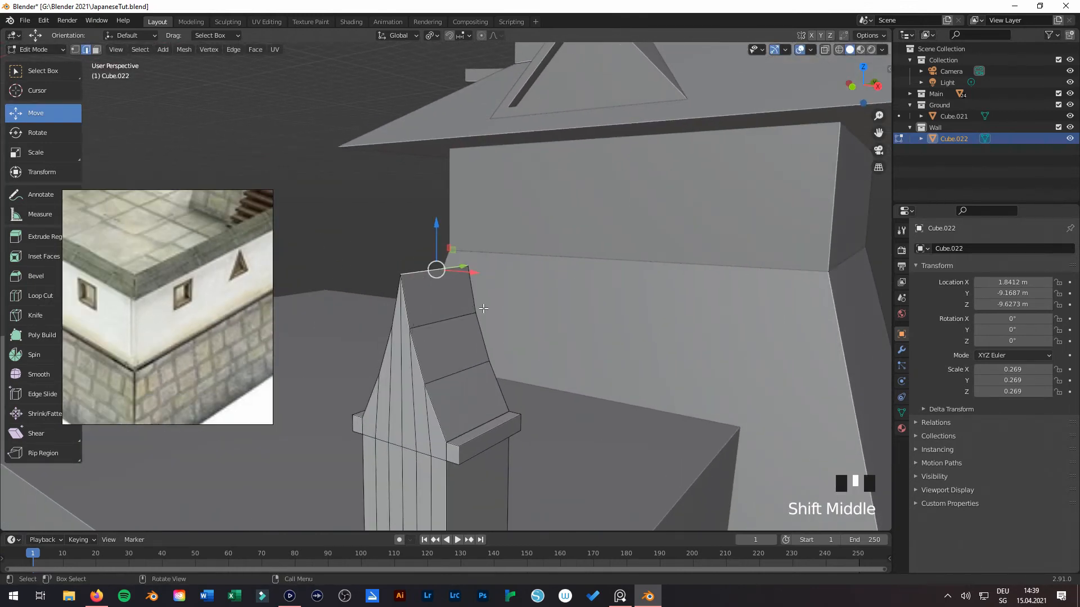
{"action": "key", "text": "ctrl+b"}
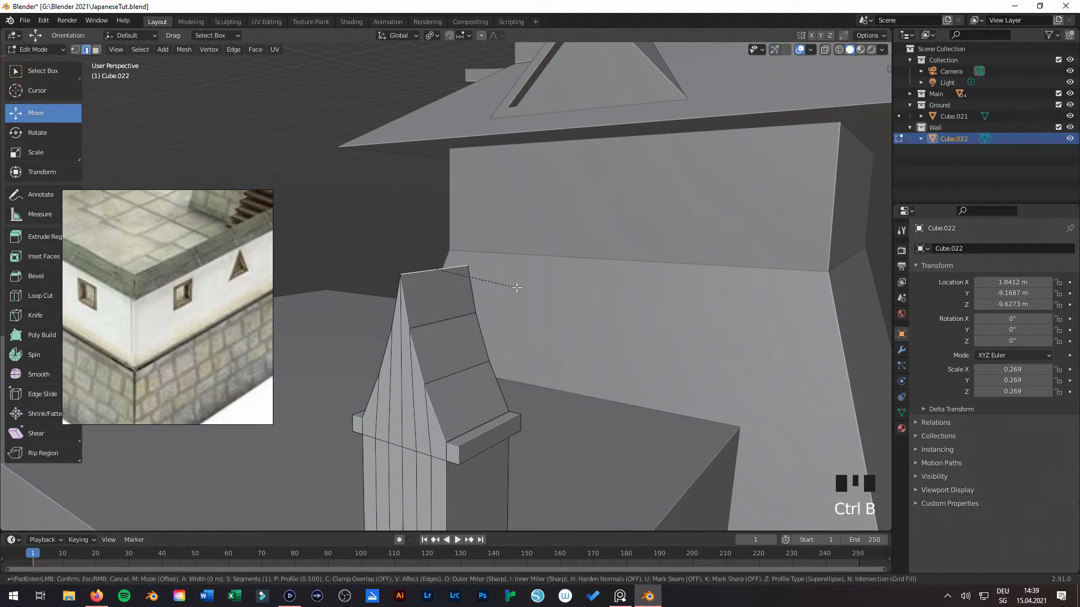
{"action": "scroll", "coordinate": [529, 332], "scroll_direction": "up", "scroll_amount": 3}
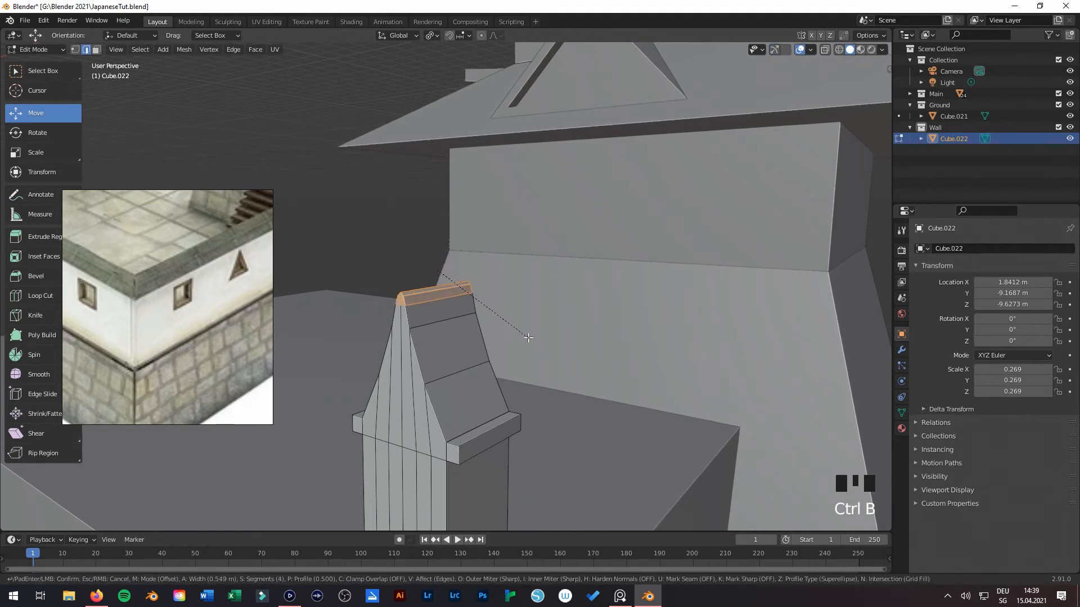
{"action": "left_click", "coordinate": [533, 348]}
{"action": "key", "text": "Tab"}
{"action": "middle_click_drag", "start_coordinate": [535, 350], "coordinate": [433, 264]}
{"action": "left_click", "coordinate": [492, 259]}
{"action": "left_click", "coordinate": [419, 355]}
Step: Dissolve the narrow strip faces on the post's +Y side below the roof into a single face
{"action": "scroll", "coordinate": [440, 335], "scroll_direction": "up", "scroll_amount": 2}
{"action": "key", "text": "Tab"}
{"action": "left_click", "coordinate": [96, 49]}
{"action": "middle_click_drag", "start_coordinate": [509, 238], "coordinate": [487, 302]}
{"action": "scroll", "coordinate": [504, 277], "scroll_direction": "up", "scroll_amount": 2}
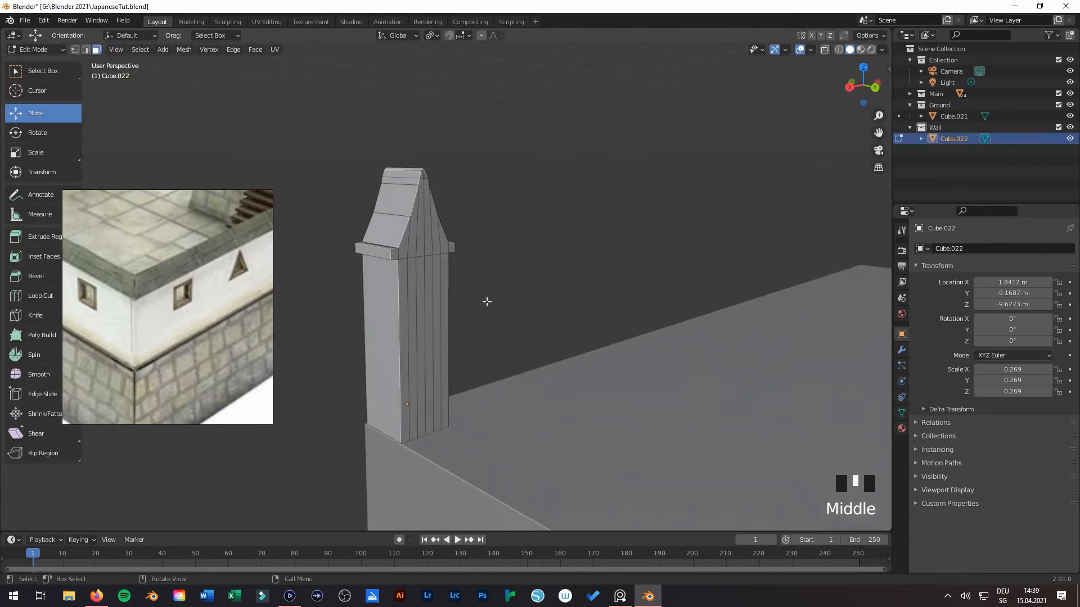
{"action": "key", "text": "c"}
{"action": "scroll", "coordinate": [427, 311], "scroll_direction": "up", "scroll_amount": 2}
{"action": "left_click", "coordinate": [424, 309]}
{"action": "right_click", "coordinate": [423, 310]}
{"action": "key", "text": "x"}
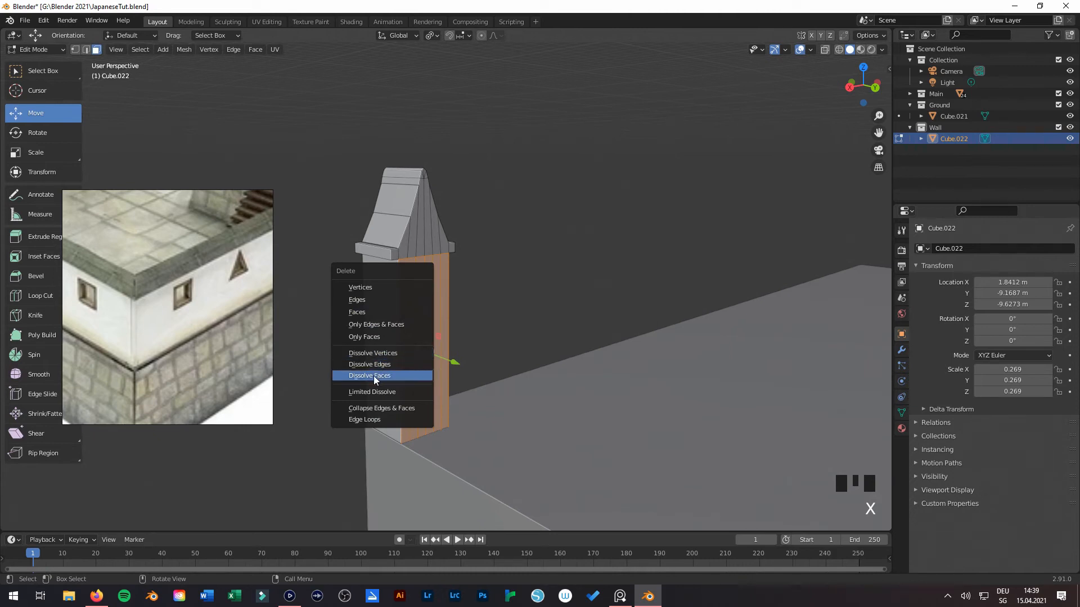
{"action": "left_click", "coordinate": [374, 376]}
{"action": "middle_click_drag", "start_coordinate": [448, 340], "coordinate": [459, 334]}
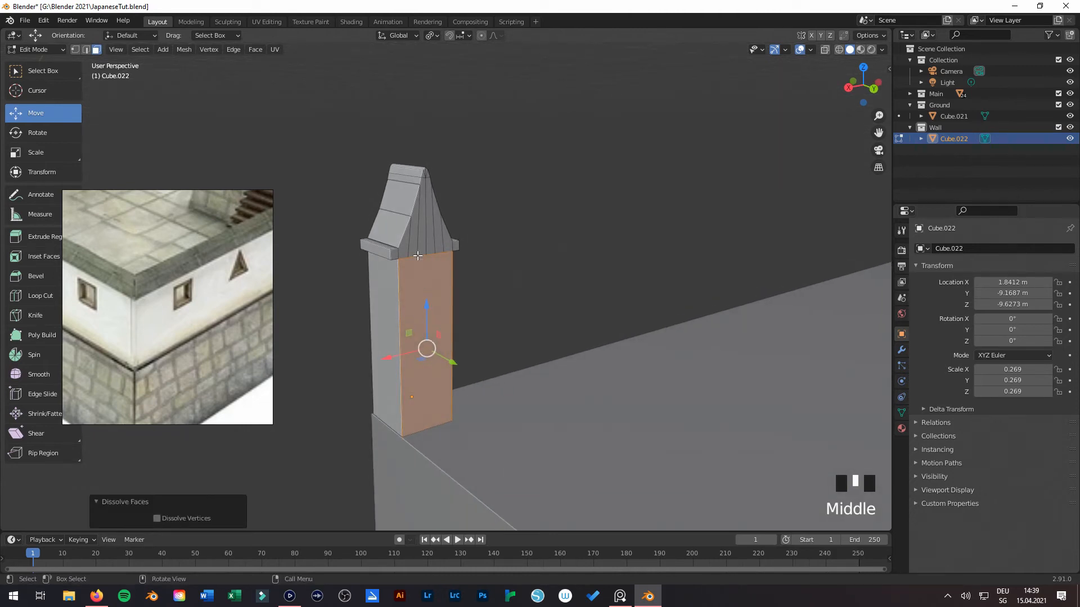
{"action": "left_click", "coordinate": [445, 252]}
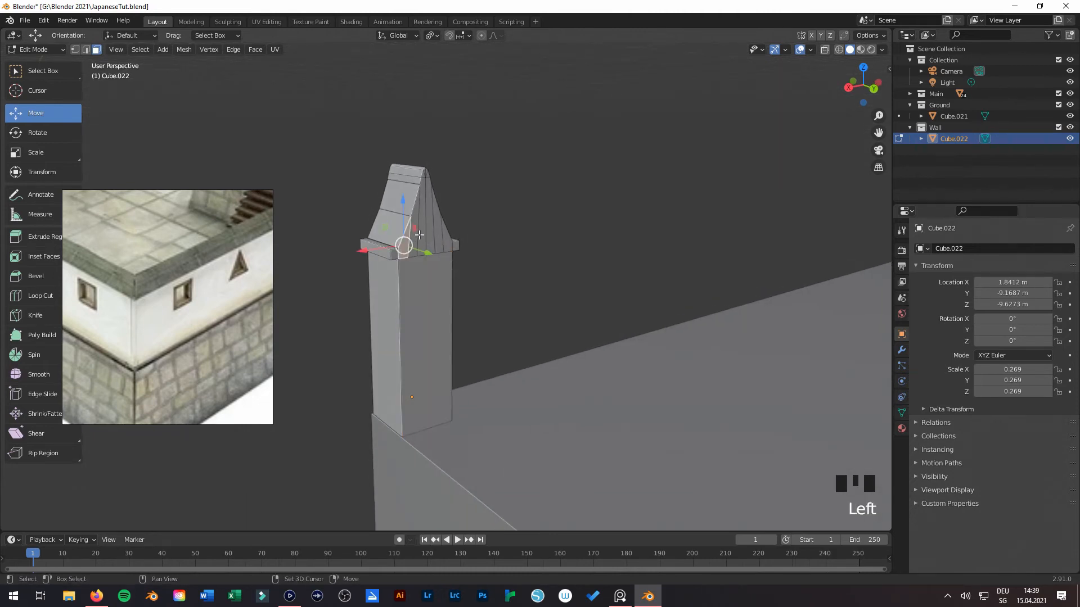
{"action": "middle_click_drag", "start_coordinate": [464, 309], "coordinate": [464, 335]}
{"action": "left_click", "coordinate": [732, 371]}
{"action": "key", "text": "x"}
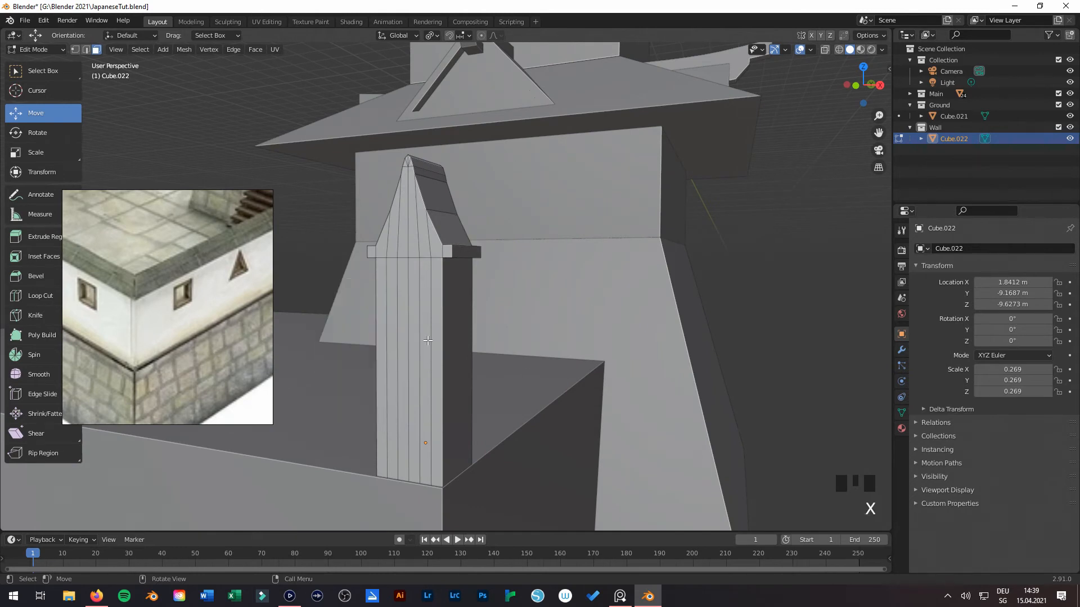
Step: Dissolve the narrow strip faces on the post's front (-Y) side below the roof into a single face
{"action": "mouse_move", "coordinate": [425, 338]}
{"action": "middle_mouse_down"}
{"action": "mouse_move", "coordinate": [450, 340]}
{"action": "mouse_move", "coordinate": [437, 336]}
{"action": "middle_mouse_up"}
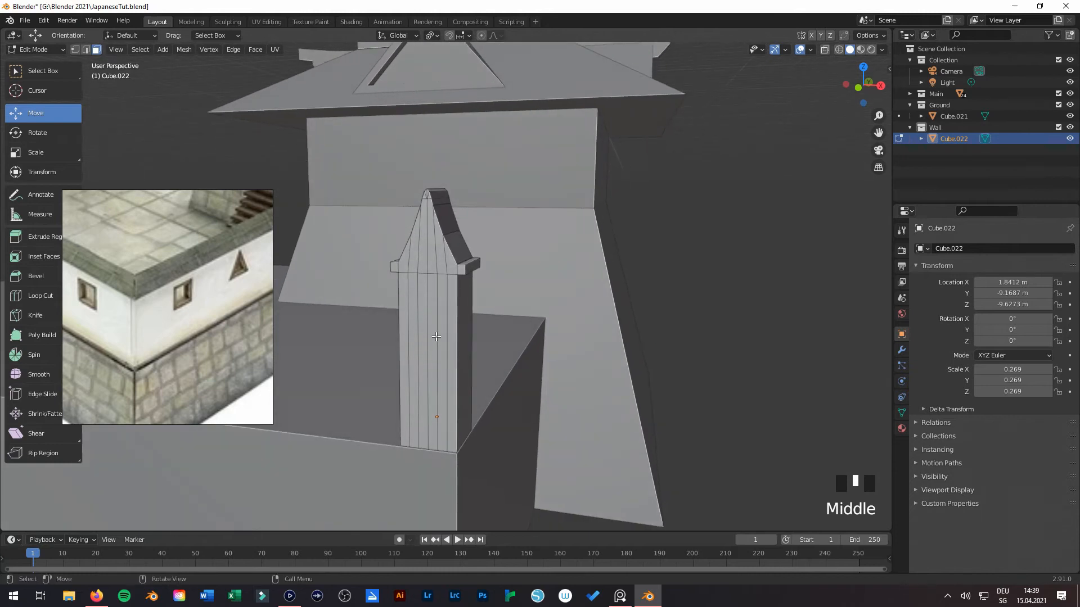
{"action": "key", "text": "c"}
{"action": "left_click_drag", "start_coordinate": [437, 338], "coordinate": [428, 333]}
{"action": "right_click", "coordinate": [425, 333]}
{"action": "key", "text": "x"}
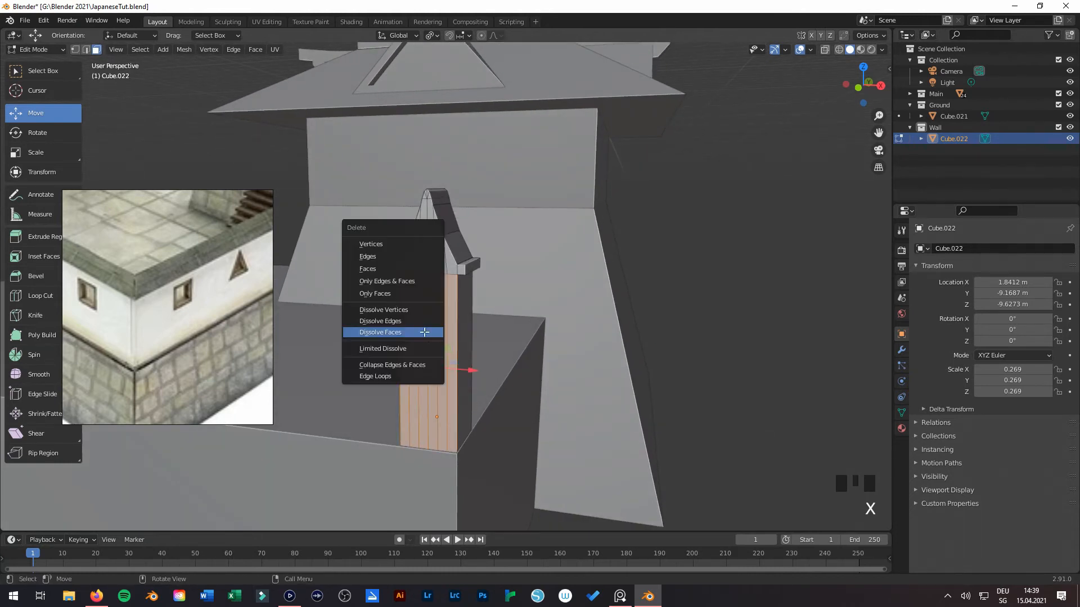
{"action": "left_click", "coordinate": [425, 333]}
Step: Isolate the wall post and dissolve the narrow strip faces on its underside into a single face
{"action": "middle_click_drag", "start_coordinate": [424, 332], "coordinate": [488, 347]}
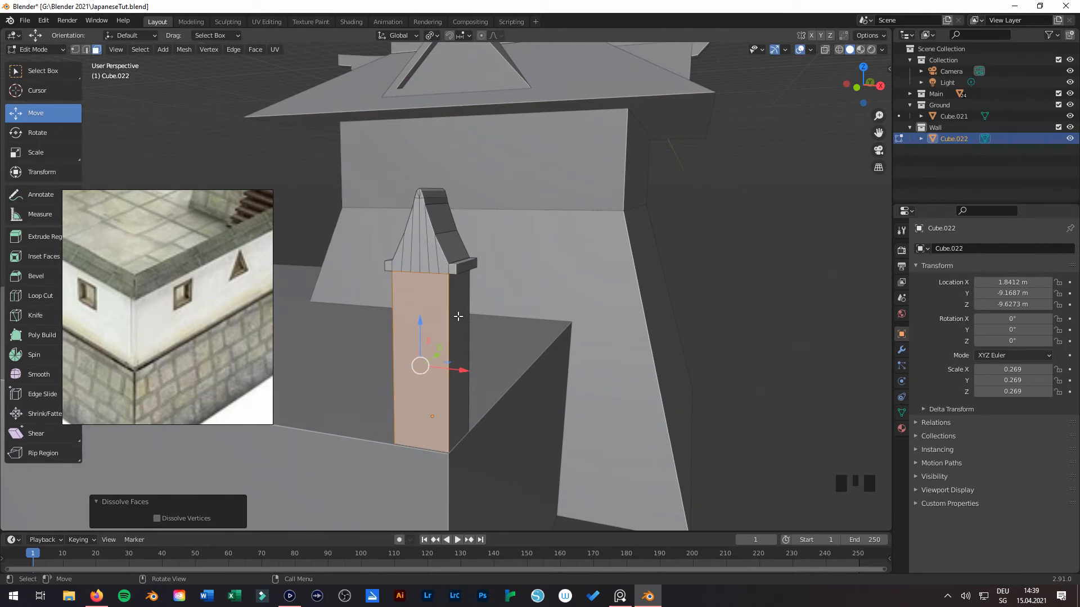
{"action": "key", "text": "slash"}
{"action": "middle_click_drag", "start_coordinate": [612, 429], "coordinate": [415, 146]}
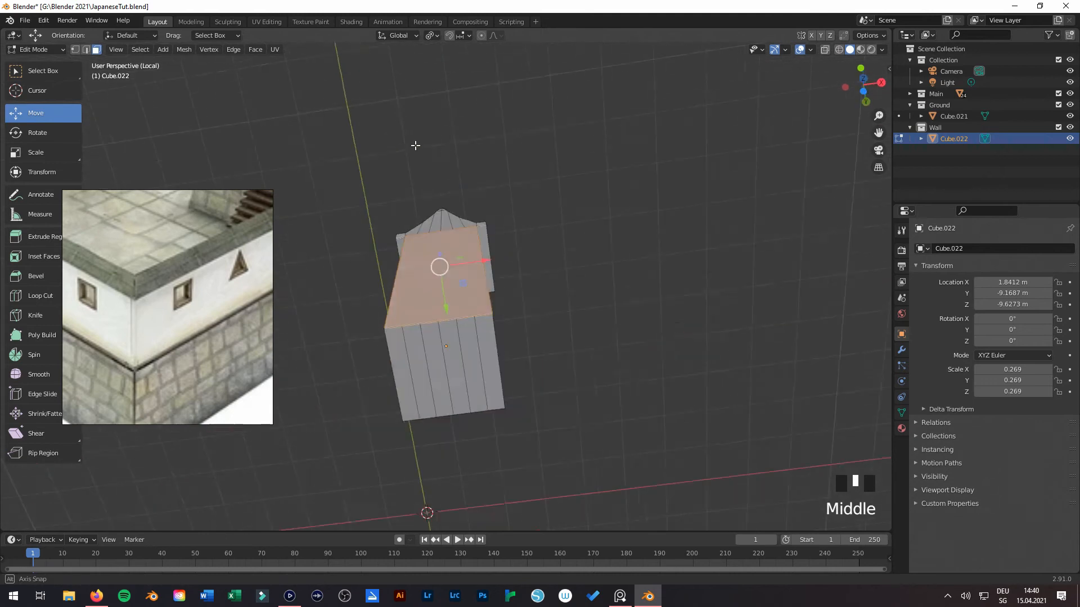
{"action": "middle_click_drag", "start_coordinate": [569, 369], "coordinate": [586, 383]}
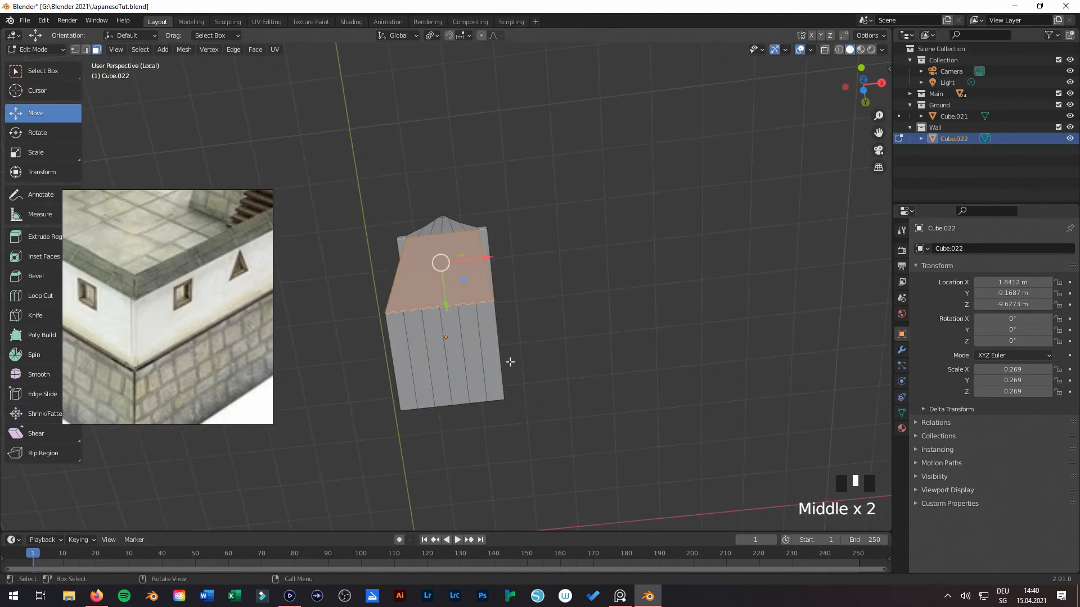
{"action": "left_click", "coordinate": [482, 340]}
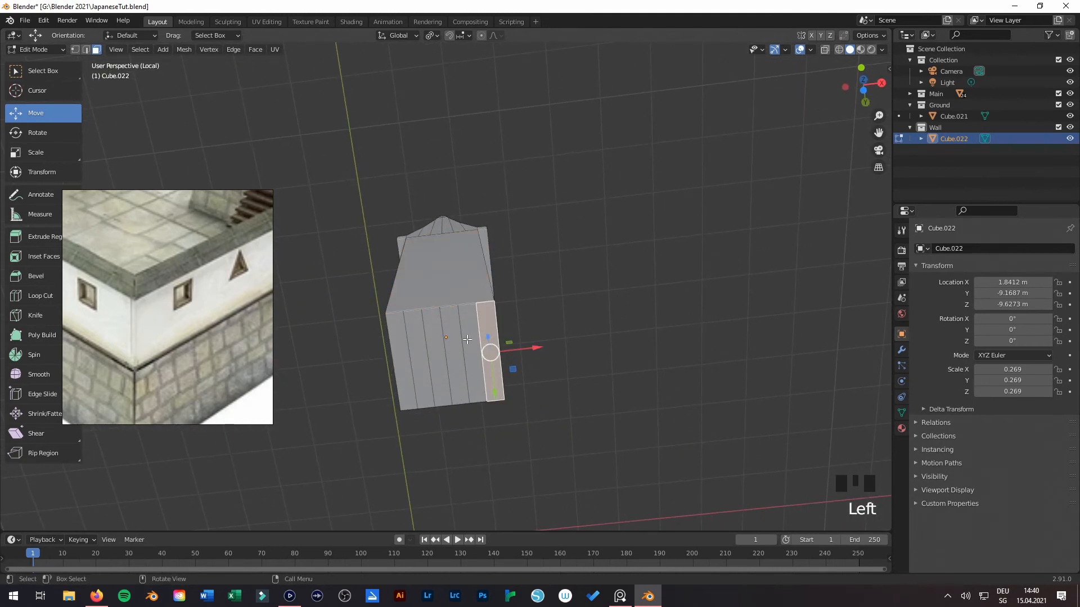
{"action": "key", "text": "c"}
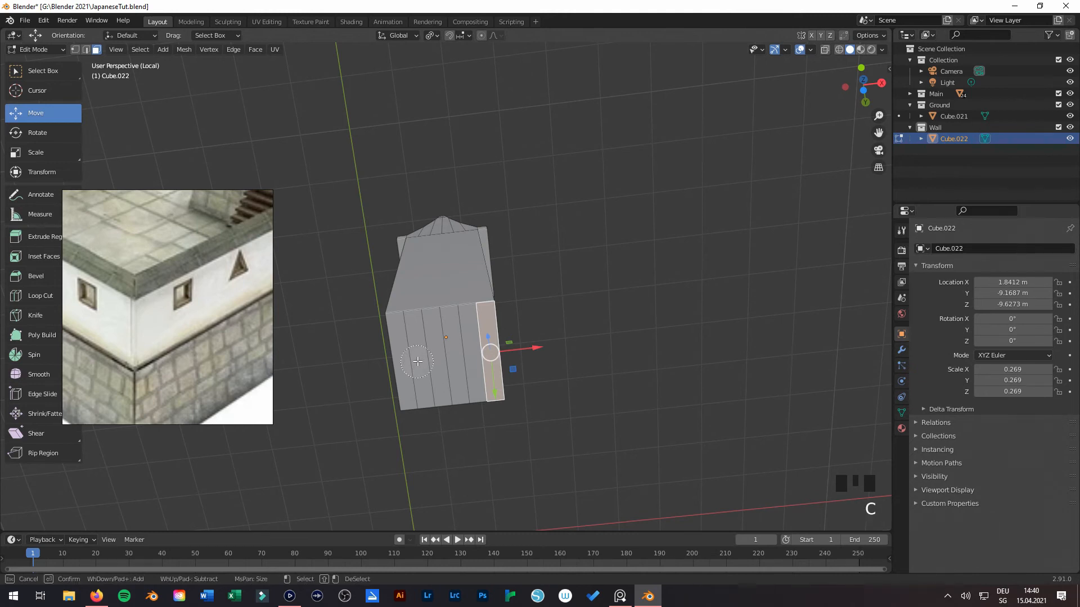
{"action": "left_click_drag", "start_coordinate": [417, 361], "coordinate": [446, 354]}
{"action": "right_click", "coordinate": [446, 356]}
{"action": "key", "text": "x"}
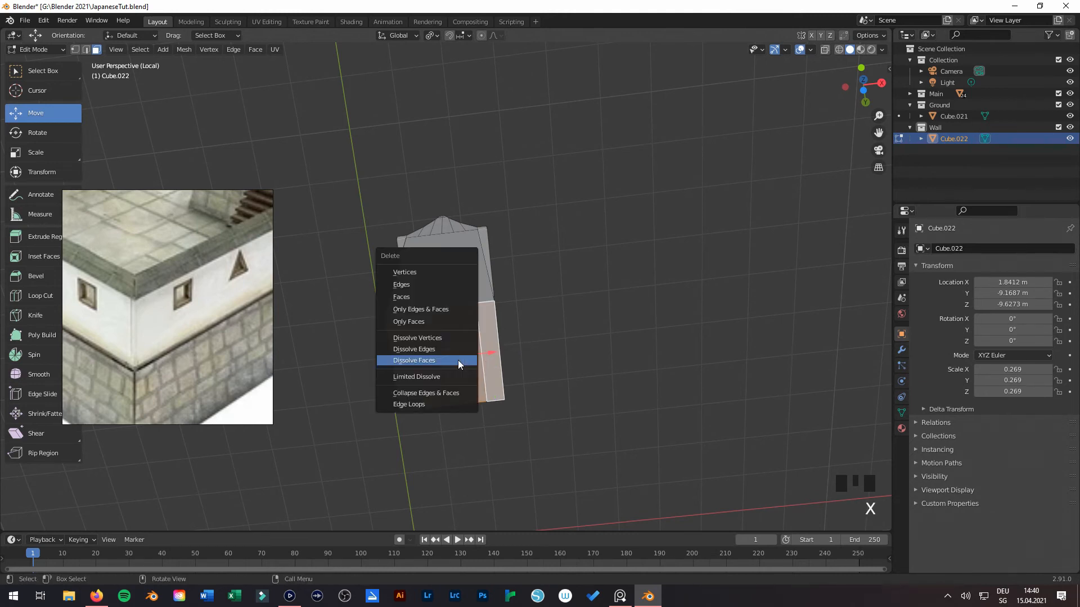
{"action": "left_click", "coordinate": [458, 362]}
Step: Bring the rest of the castle back into view, return to Object Mode and save the file
{"action": "middle_click_drag", "start_coordinate": [506, 484], "coordinate": [462, 490]}
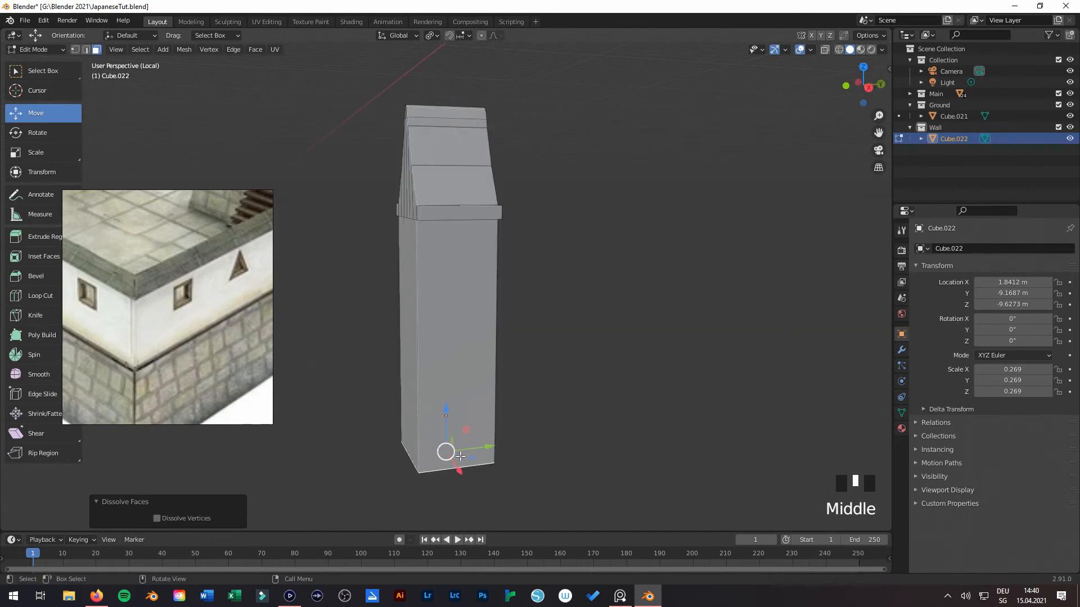
{"action": "key", "text": "slash"}
{"action": "key", "text": "Tab"}
{"action": "middle_click_drag", "start_coordinate": [543, 403], "coordinate": [472, 390]}
{"action": "key", "text": "ctrl+s"}
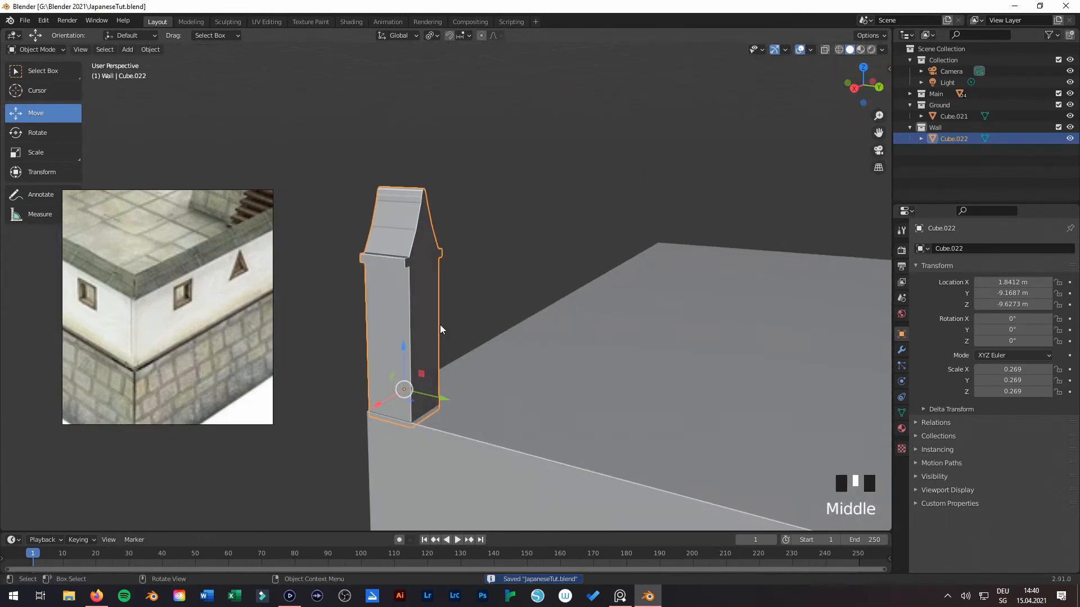
Step: Move all +Y end faces of the wall and its roof along Y toward the main tower in top view
{"action": "key", "text": "Tab"}
{"action": "middle_click_drag", "start_coordinate": [429, 313], "coordinate": [508, 275]}
{"action": "key", "text": "Tab"}
{"action": "key", "text": "Tab"}
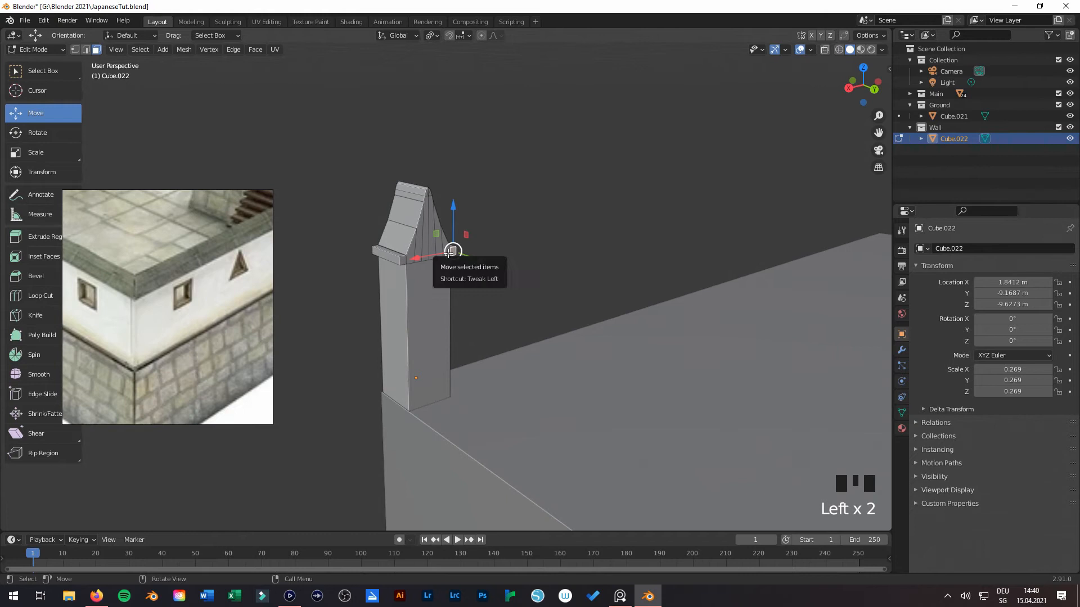
{"action": "key", "text": "c"}
{"action": "left_click_drag", "start_coordinate": [439, 260], "coordinate": [413, 263]}
{"action": "scroll", "coordinate": [405, 260], "scroll_direction": "down", "scroll_amount": 2}
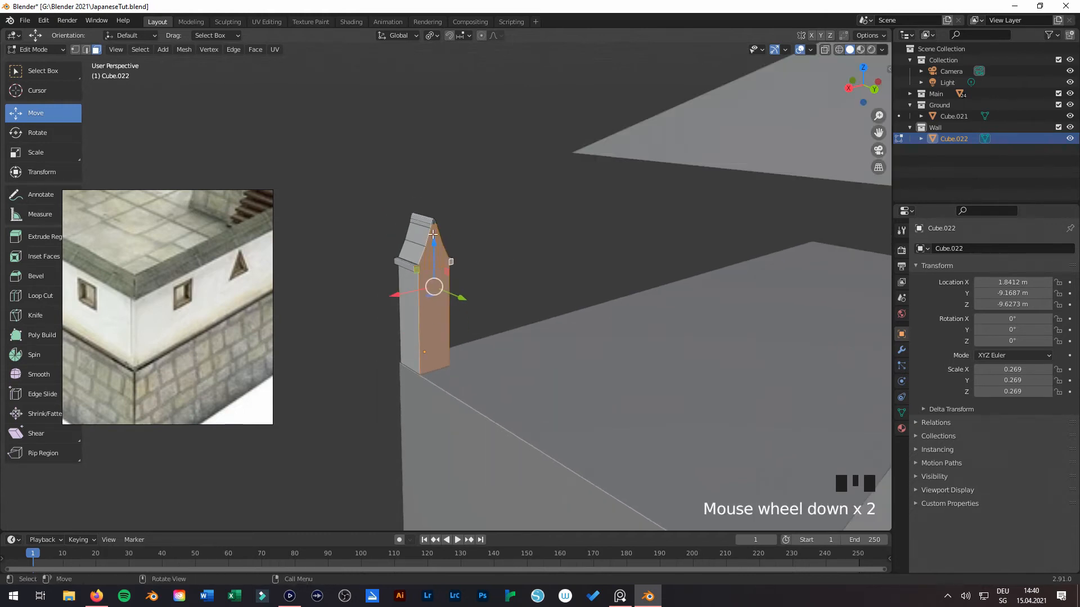
{"action": "scroll", "coordinate": [425, 177], "scroll_direction": "up", "scroll_amount": 3}
{"action": "right_click", "coordinate": [425, 217]}
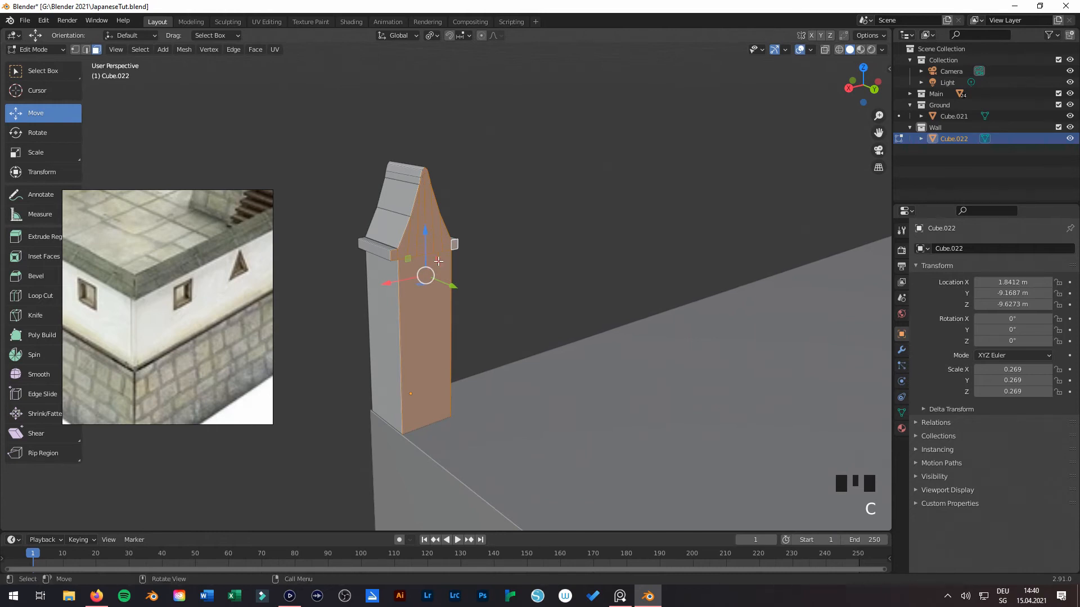
{"action": "scroll", "coordinate": [433, 253], "scroll_direction": "down", "scroll_amount": 3}
{"action": "key", "text": "KP_7"}
{"action": "scroll", "coordinate": [460, 271], "scroll_direction": "down", "scroll_amount": 5}
{"action": "scroll", "coordinate": [461, 271], "scroll_direction": "down", "scroll_amount": 3}
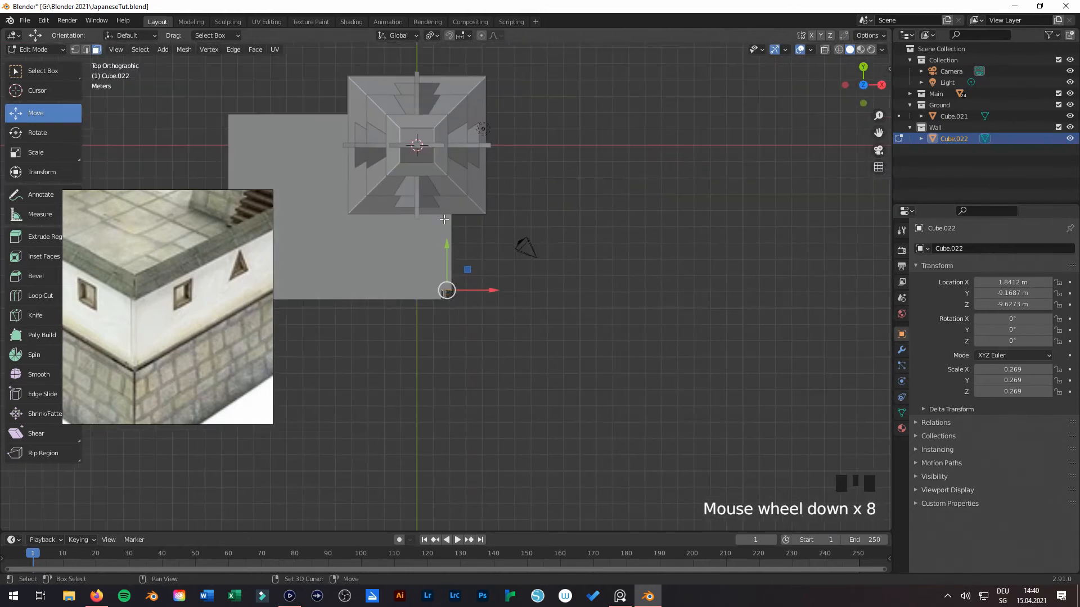
{"action": "scroll", "coordinate": [453, 270], "scroll_direction": "up", "scroll_amount": 3}
{"action": "left_click_drag", "start_coordinate": [441, 384], "coordinate": [450, 297]}
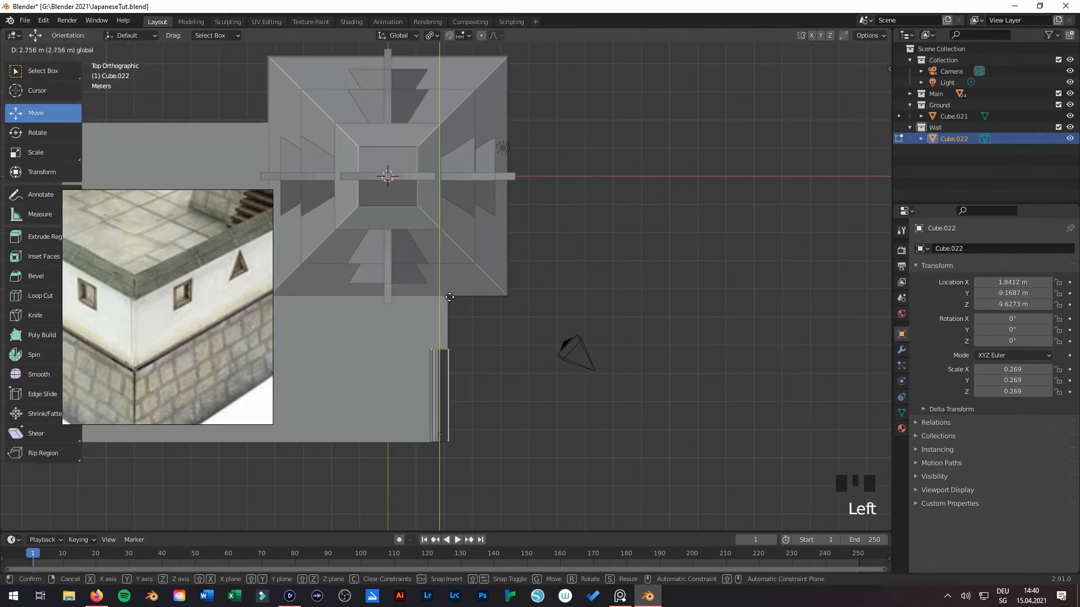
{"action": "mouse_move", "coordinate": [451, 256]}
{"action": "left_mouse_down"}
{"action": "mouse_move", "coordinate": [441, 393]}
{"action": "mouse_move", "coordinate": [440, 301]}
{"action": "mouse_move", "coordinate": [438, 374]}
{"action": "mouse_move", "coordinate": [462, 248]}
{"action": "left_mouse_up"}
Step: Move the wall's end faces a further 1.5485 m along Y into the tower's base and return to Object Mode
{"action": "key", "text": "Tab"}
{"action": "middle_click_drag", "start_coordinate": [450, 286], "coordinate": [441, 307]}
{"action": "left_click_drag", "start_coordinate": [490, 282], "coordinate": [541, 284]}
{"action": "middle_click_drag", "start_coordinate": [541, 285], "coordinate": [493, 339]}
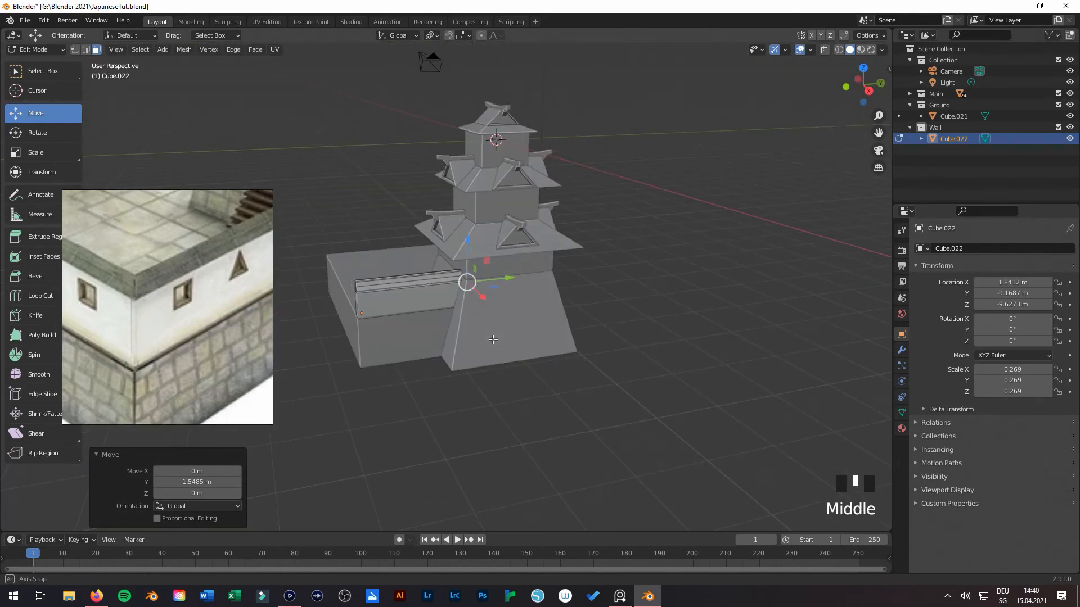
{"action": "key", "text": "Tab"}
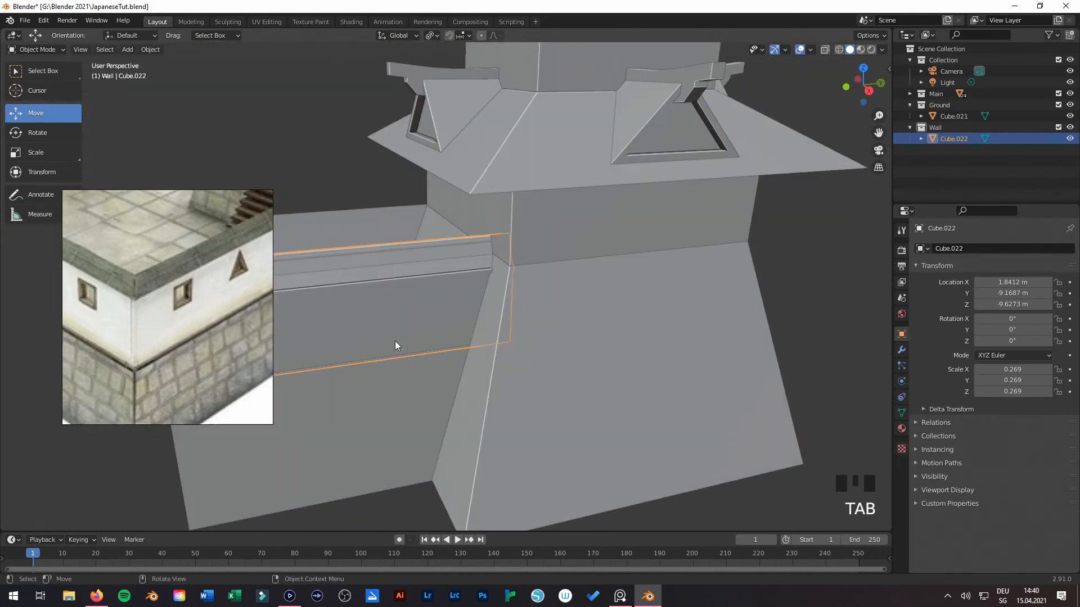
Step: Move all faces of the wall's front (-Y) end slightly along Y, back from the ground block's edge
{"action": "middle_click_drag", "start_coordinate": [395, 342], "coordinate": [555, 337], "text": "shift"}
{"action": "scroll", "coordinate": [327, 297], "scroll_direction": "up", "scroll_amount": 3}
{"action": "key", "text": "Tab"}
{"action": "middle_click_drag", "start_coordinate": [328, 296], "coordinate": [771, 212], "text": "shift"}
{"action": "left_click", "coordinate": [484, 251]}
{"action": "middle_click_drag", "start_coordinate": [484, 250], "coordinate": [506, 282]}
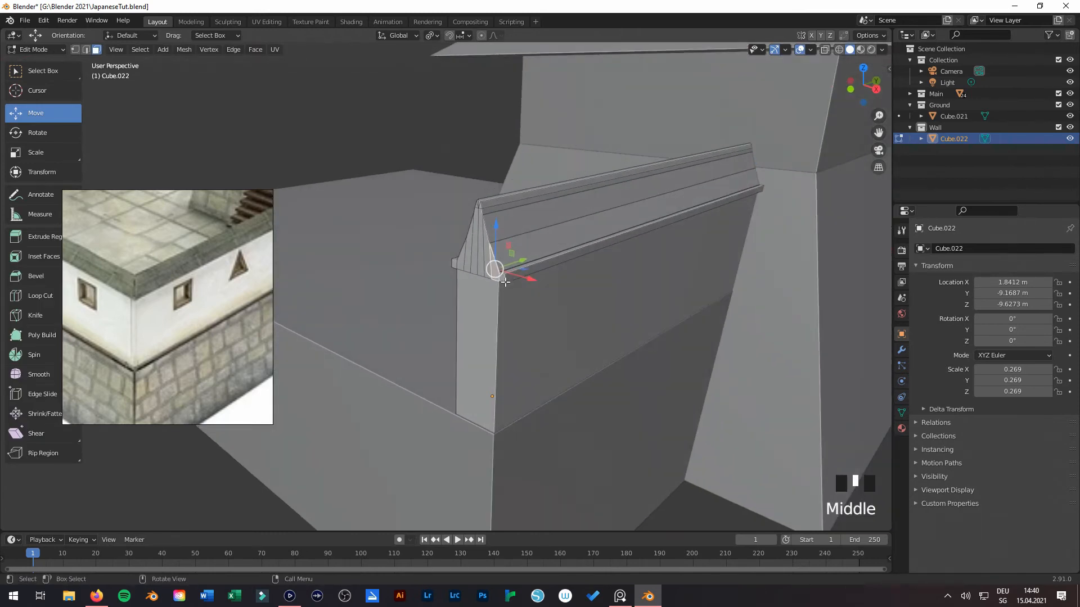
{"action": "scroll", "coordinate": [505, 282], "scroll_direction": "up", "scroll_amount": 2}
{"action": "key", "text": "c"}
{"action": "mouse_move", "coordinate": [520, 277]}
{"action": "left_mouse_down"}
{"action": "mouse_move", "coordinate": [528, 264]}
{"action": "mouse_move", "coordinate": [478, 283]}
{"action": "left_mouse_up"}
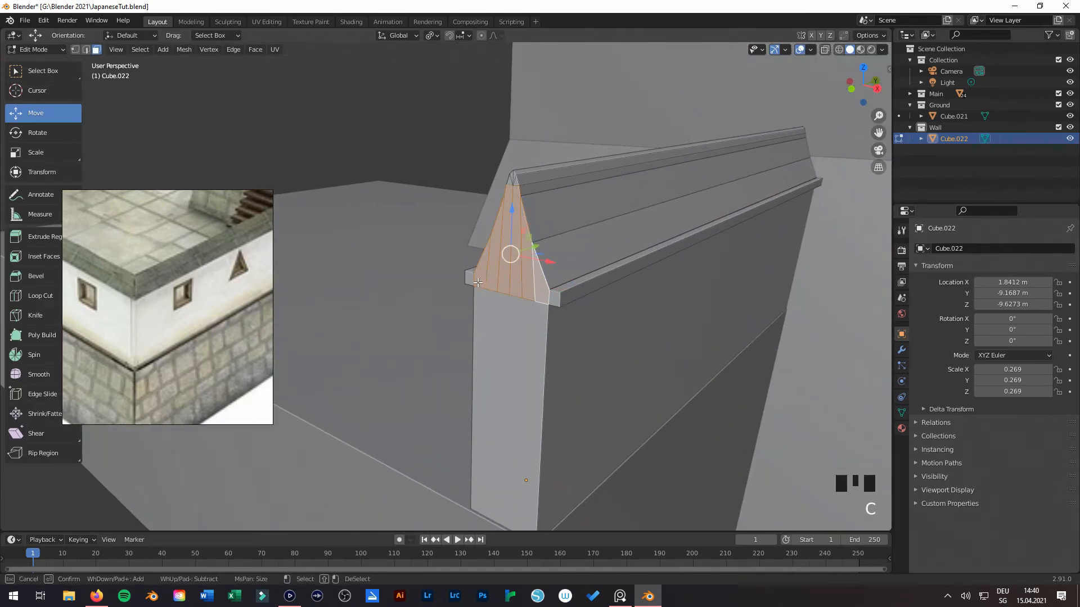
{"action": "left_click_drag", "start_coordinate": [549, 299], "coordinate": [516, 344]}
{"action": "right_click", "coordinate": [516, 343]}
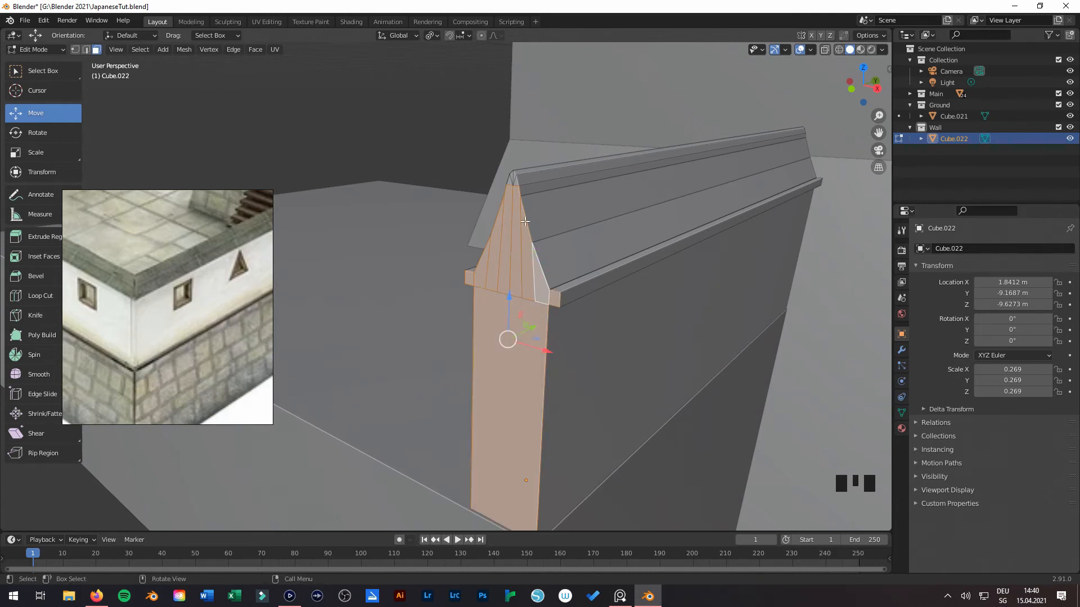
{"action": "middle_click_drag", "start_coordinate": [509, 316], "coordinate": [463, 320]}
{"action": "left_click_drag", "start_coordinate": [494, 332], "coordinate": [579, 303], "text": "ctrl"}
{"action": "middle_click_drag", "start_coordinate": [579, 303], "coordinate": [513, 350]}
{"action": "scroll", "coordinate": [501, 338], "scroll_direction": "down", "scroll_amount": 1}
{"action": "left_click_drag", "start_coordinate": [488, 323], "coordinate": [485, 323]}
{"action": "key", "text": "Tab"}
Step: Save the file with the extended wall
{"action": "middle_click_drag", "start_coordinate": [573, 349], "coordinate": [632, 323]}
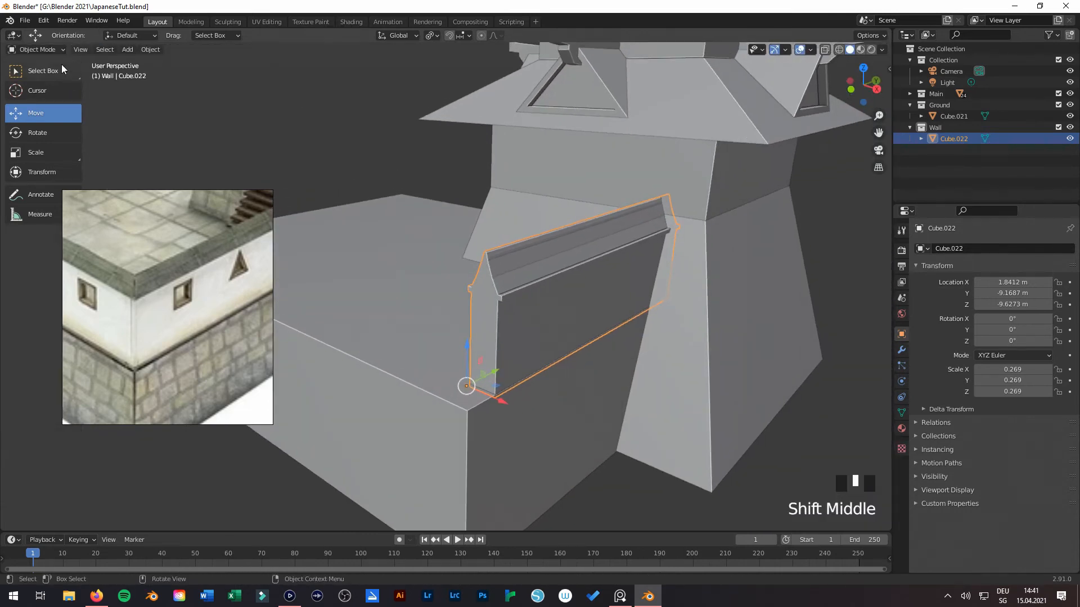
{"action": "left_click", "coordinate": [25, 21]}
{"action": "left_click", "coordinate": [35, 92]}
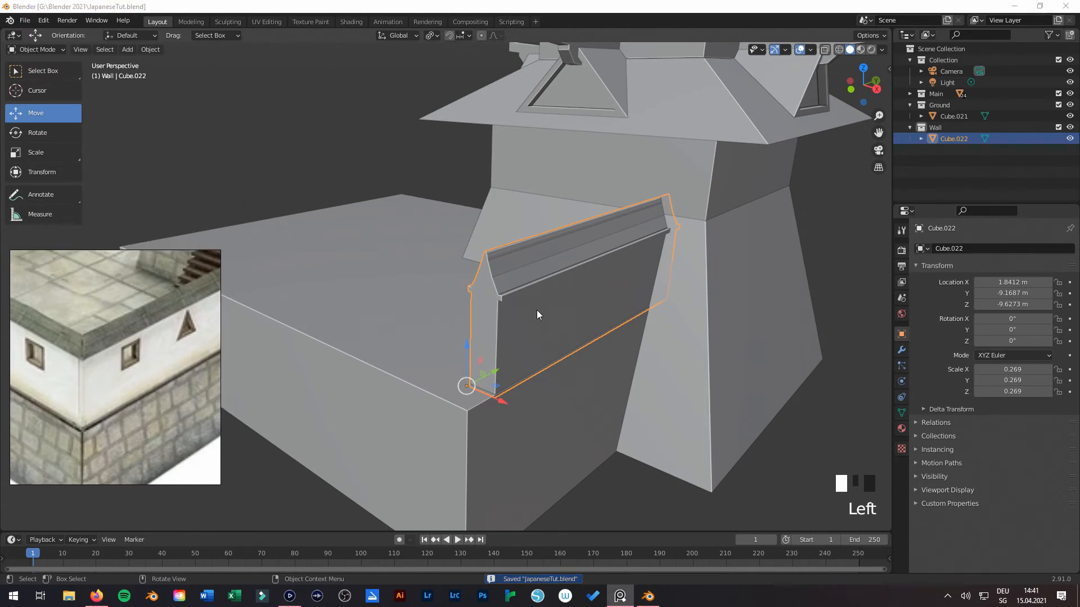
{"action": "middle_click_drag", "start_coordinate": [537, 313], "coordinate": [566, 290]}
{"action": "scroll", "coordinate": [578, 290], "scroll_direction": "up", "scroll_amount": 2}
{"action": "scroll", "coordinate": [480, 290], "scroll_direction": "down", "scroll_amount": 2, "text": "shift"}
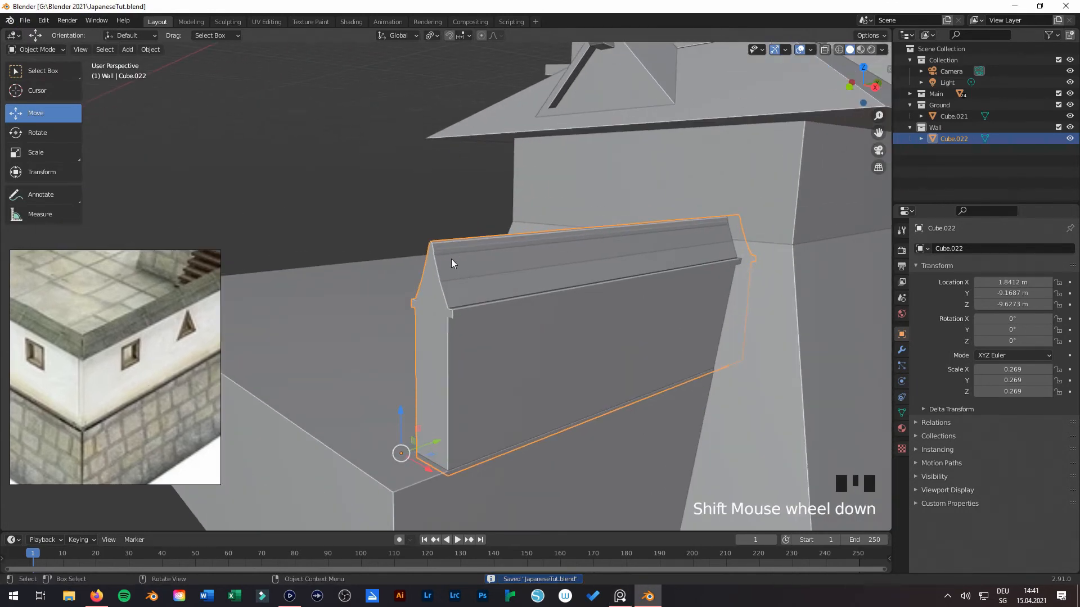
Step: Turn the viewport's cavity edge shading off and back on to compare the wall's appearance
{"action": "left_click", "coordinate": [882, 49]}
{"action": "left_click", "coordinate": [819, 302]}
{"action": "mouse_move", "coordinate": [571, 246]}
{"action": "middle_mouse_down"}
{"action": "mouse_move", "coordinate": [687, 289]}
{"action": "mouse_move", "coordinate": [606, 353]}
{"action": "mouse_move", "coordinate": [508, 325]}
{"action": "mouse_move", "coordinate": [654, 289]}
{"action": "mouse_move", "coordinate": [572, 302]}
{"action": "middle_mouse_up"}
{"action": "scroll", "coordinate": [508, 325], "scroll_direction": "down", "scroll_amount": 2}
{"action": "scroll", "coordinate": [572, 302], "scroll_direction": "up", "scroll_amount": 4}
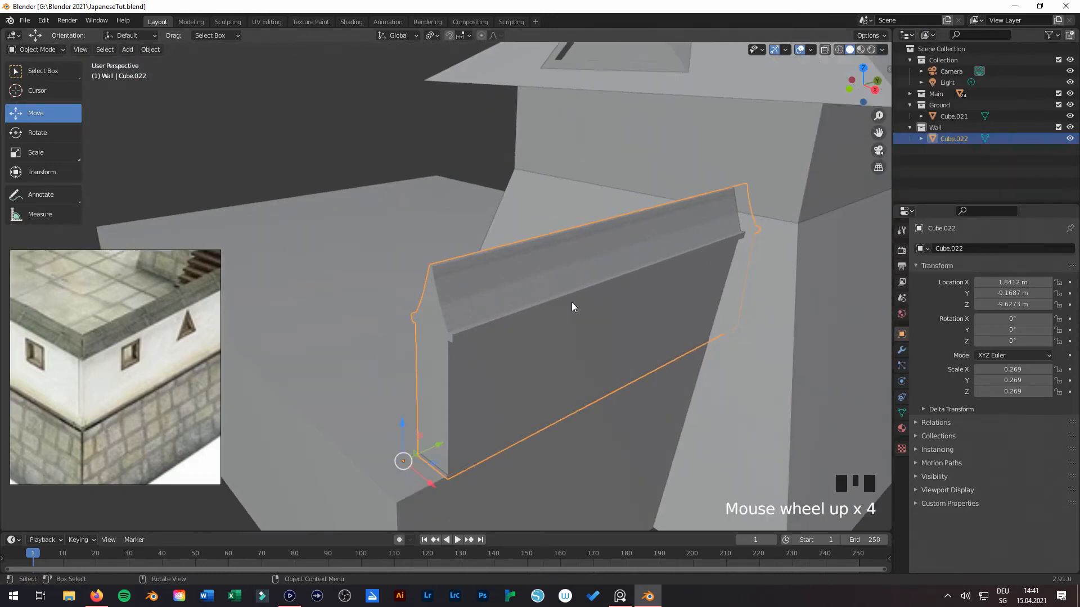
{"action": "left_click", "coordinate": [882, 50]}
{"action": "left_click", "coordinate": [826, 303]}
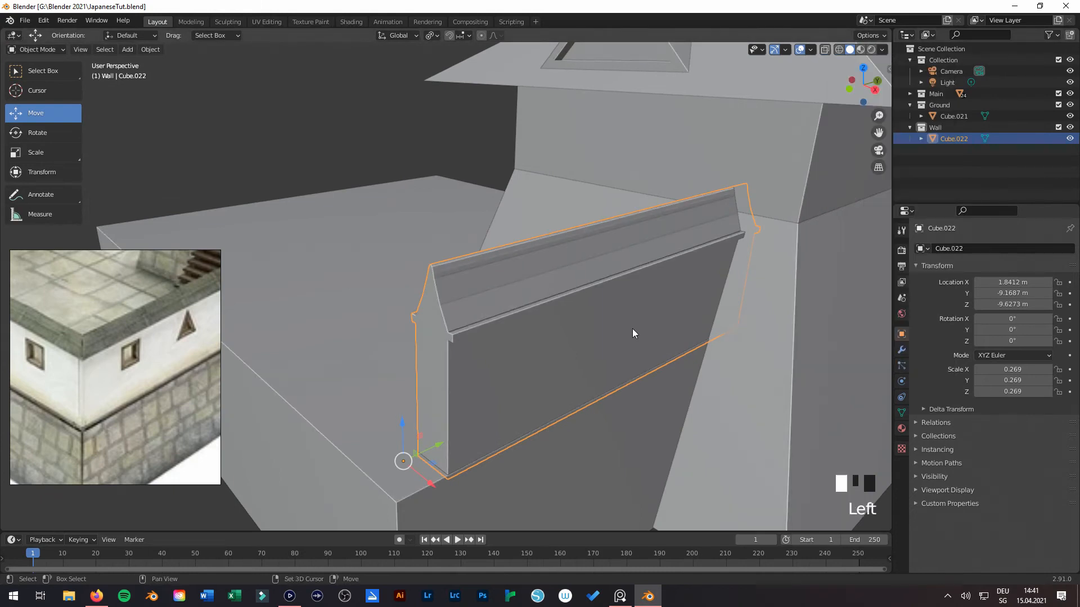
Step: Apply Shade Smooth to the wall object and examine the shading on its roof and side
{"action": "middle_click_drag", "start_coordinate": [632, 329], "coordinate": [625, 320], "text": "shift"}
{"action": "left_click", "coordinate": [151, 50]}
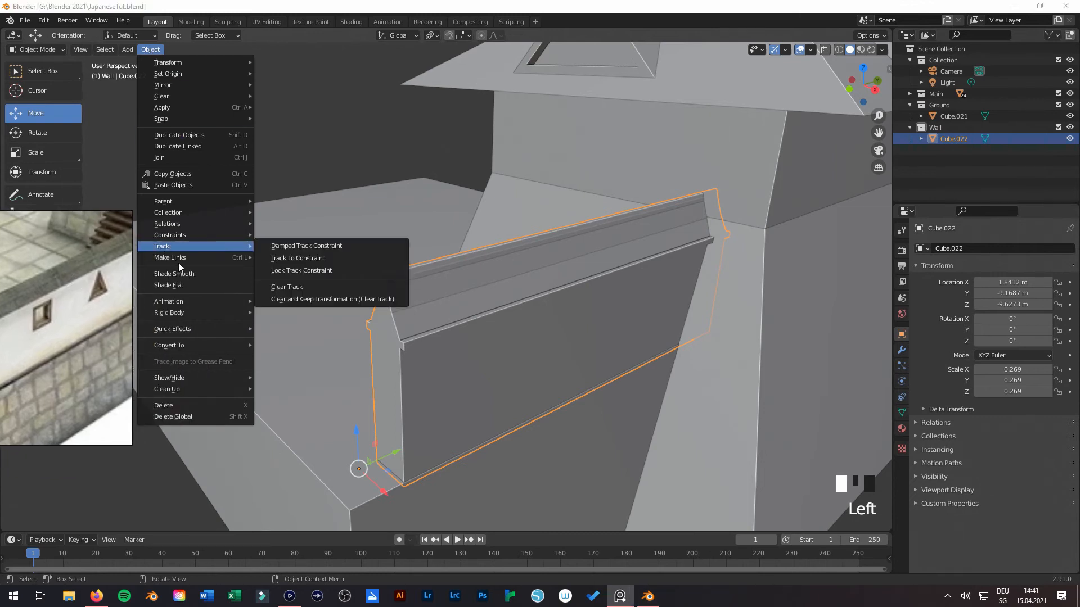
{"action": "left_click", "coordinate": [179, 276]}
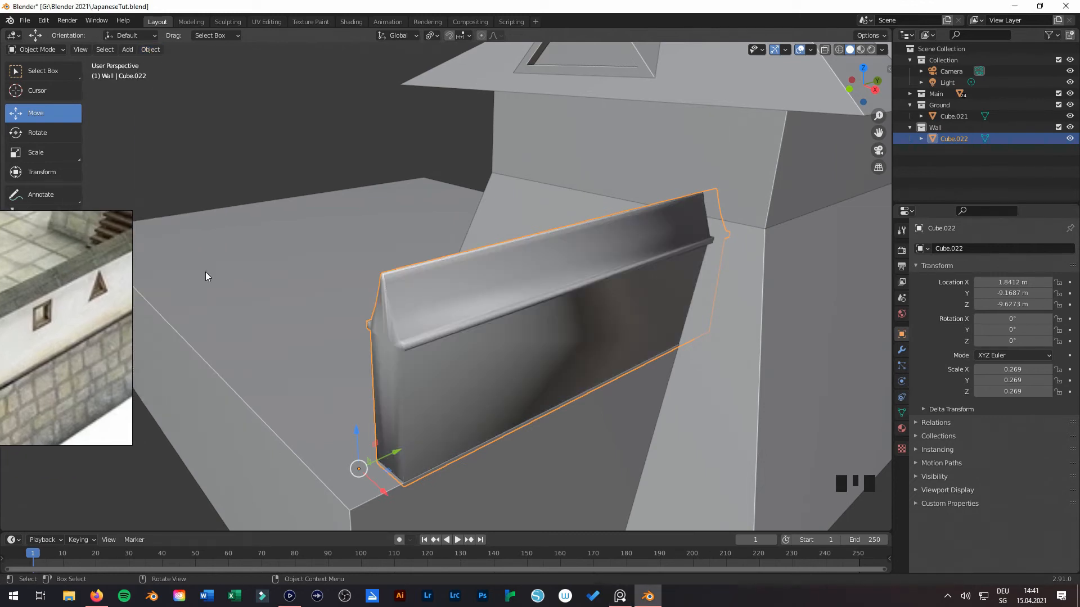
{"action": "middle_click_drag", "start_coordinate": [593, 394], "coordinate": [549, 414]}
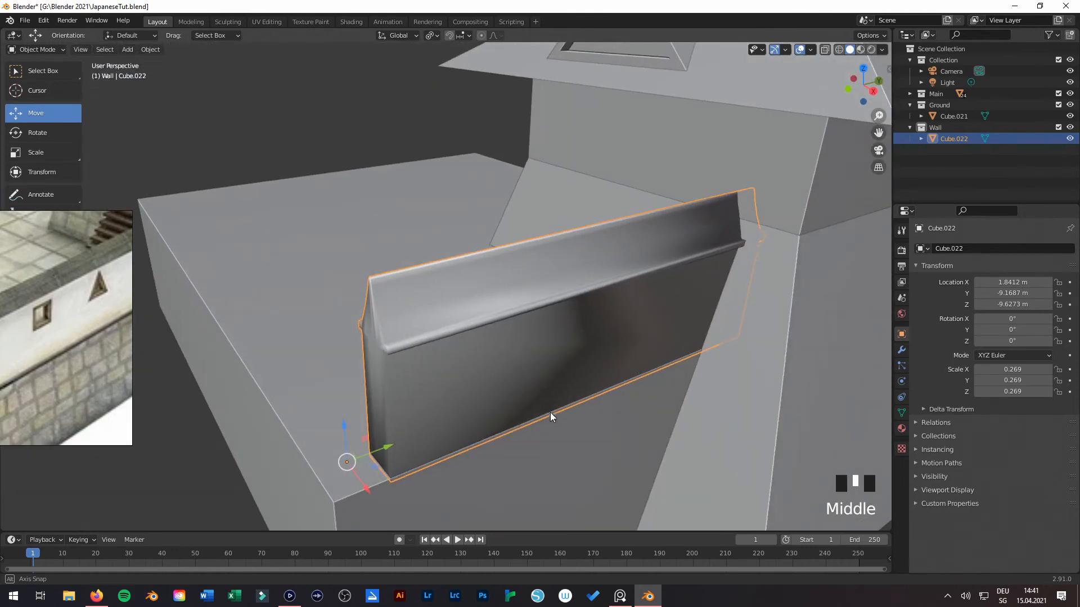
{"action": "middle_click_drag", "start_coordinate": [463, 365], "coordinate": [506, 363]}
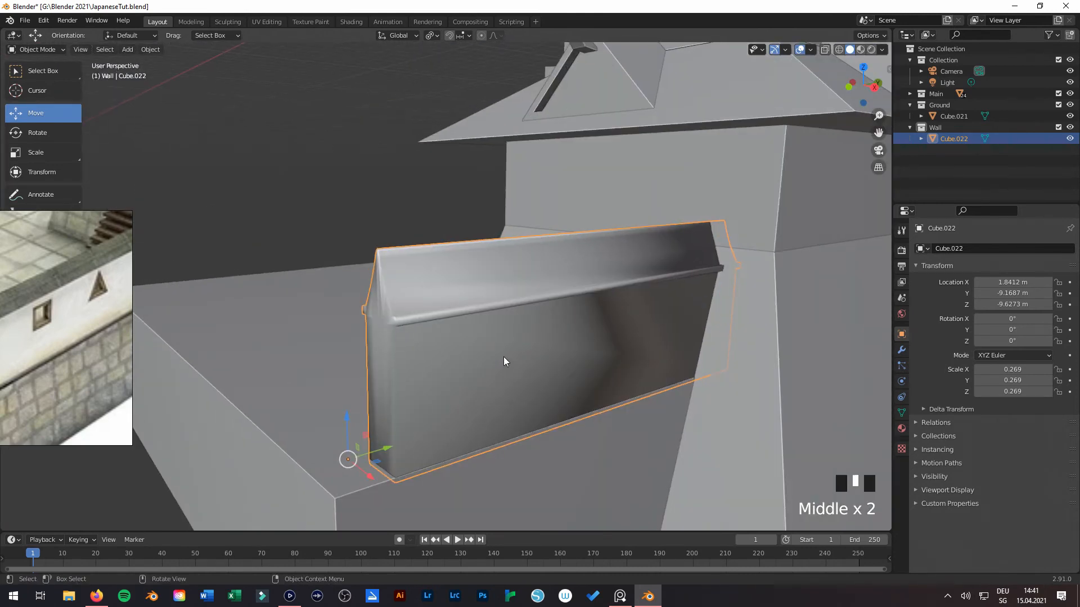
Step: Enable Auto Smooth in the wall mesh's Normals settings at 30° and examine the roof's curve
{"action": "left_click", "coordinate": [901, 414]}
{"action": "left_click", "coordinate": [923, 442]}
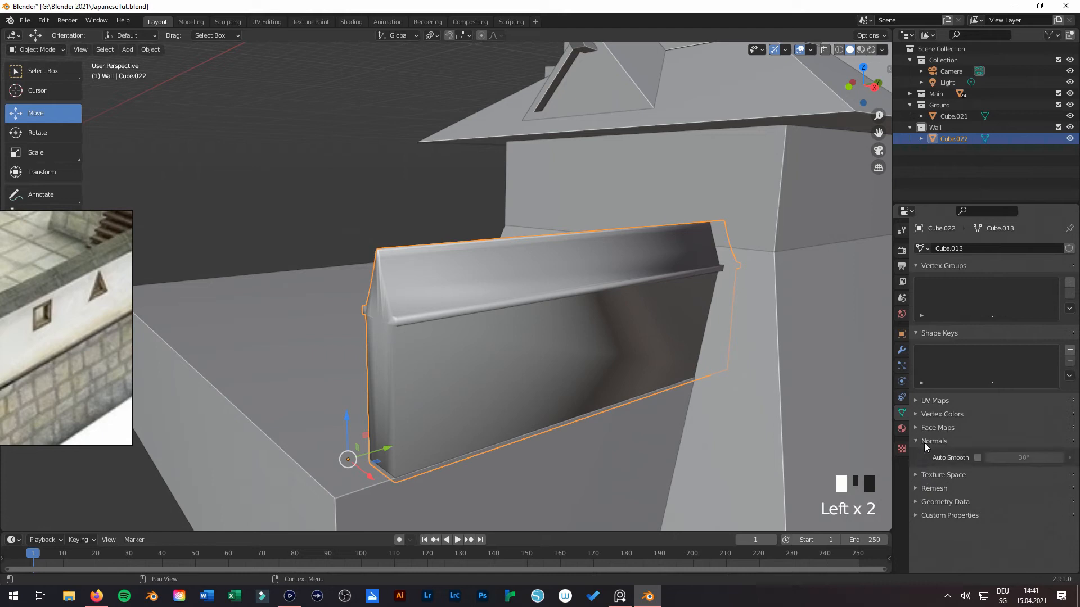
{"action": "left_click", "coordinate": [978, 458]}
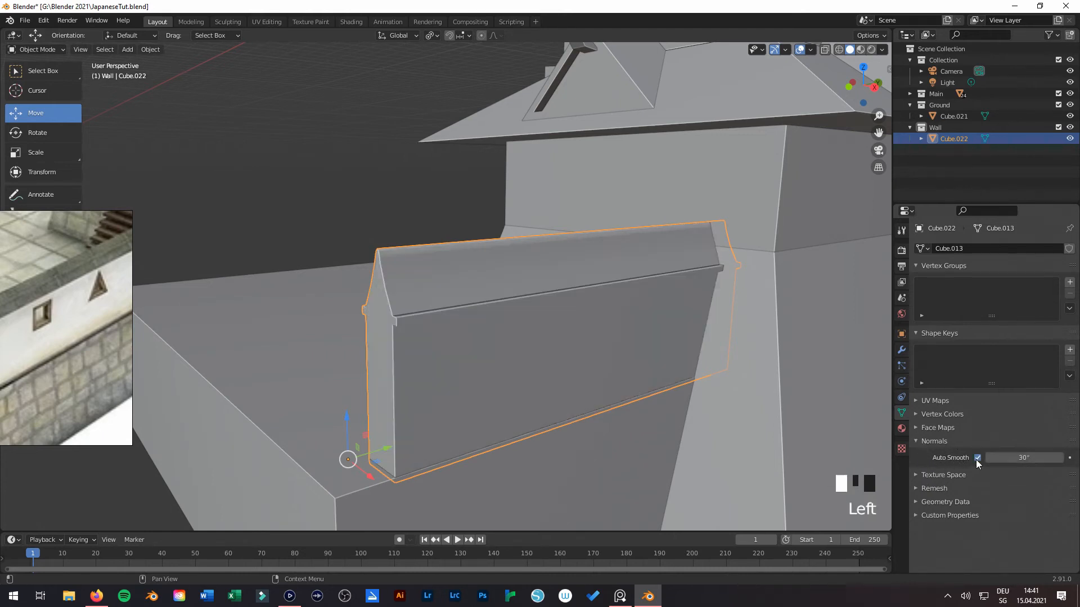
{"action": "mouse_move", "coordinate": [535, 378]}
{"action": "middle_mouse_down"}
{"action": "mouse_move", "coordinate": [680, 366]}
{"action": "mouse_move", "coordinate": [574, 332]}
{"action": "mouse_move", "coordinate": [453, 347]}
{"action": "mouse_move", "coordinate": [434, 397]}
{"action": "mouse_move", "coordinate": [490, 433]}
{"action": "mouse_move", "coordinate": [549, 398]}
{"action": "middle_mouse_up"}
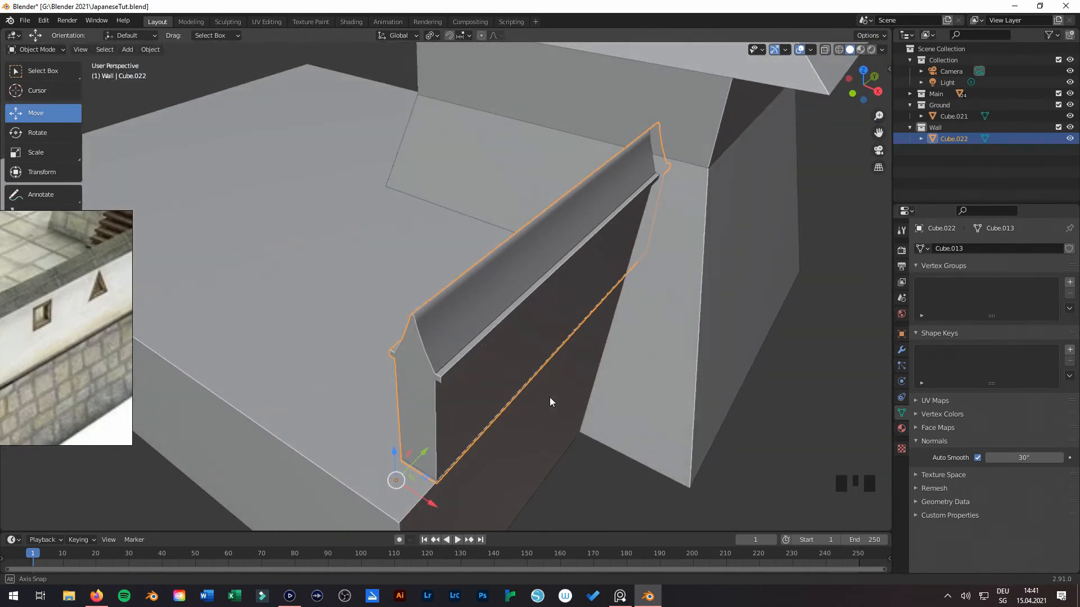
{"action": "scroll", "coordinate": [508, 338], "scroll_direction": "up", "scroll_amount": 2}
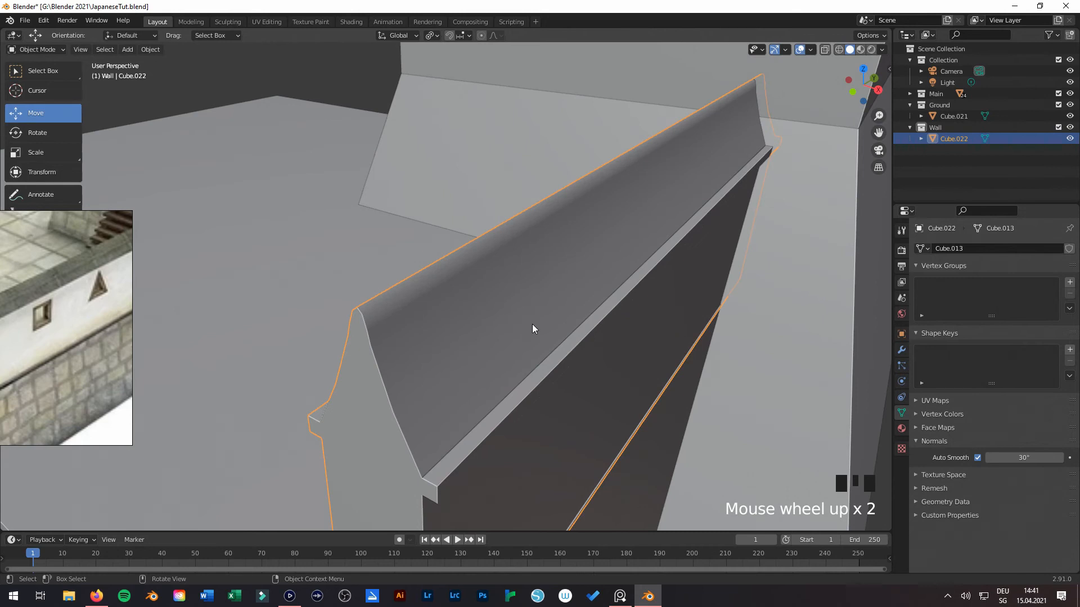
{"action": "middle_click_drag", "start_coordinate": [581, 279], "coordinate": [740, 368]}
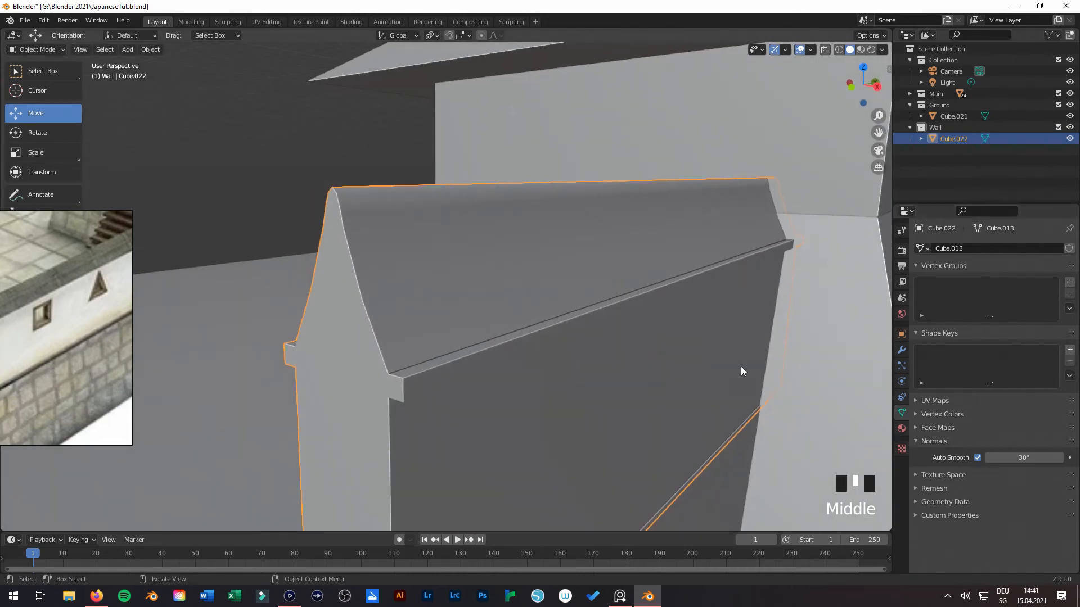
Step: Try Auto Smooth angles of 48.9° and 84.7° on the wall
{"action": "left_click", "coordinate": [1031, 459]}
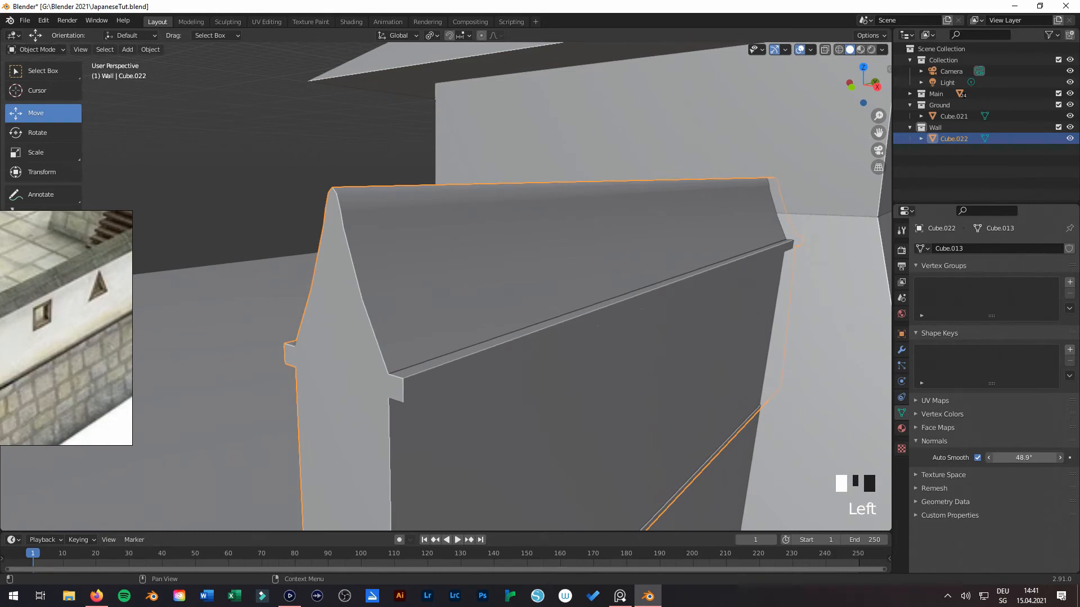
{"action": "mouse_move", "coordinate": [1031, 458]}
{"action": "left_mouse_down"}
{"action": "mouse_move", "coordinate": [1051, 458]}
{"action": "mouse_move", "coordinate": [1033, 459]}
{"action": "left_mouse_up"}
{"action": "scroll", "coordinate": [471, 410], "scroll_direction": "down", "scroll_amount": 3}
{"action": "mouse_move", "coordinate": [471, 409]}
{"action": "middle_mouse_down"}
{"action": "mouse_move", "coordinate": [504, 418]}
{"action": "mouse_move", "coordinate": [719, 385]}
{"action": "middle_mouse_up"}
{"action": "scroll", "coordinate": [720, 385], "scroll_direction": "down", "scroll_amount": 3}
{"action": "left_click_drag", "start_coordinate": [1030, 458], "coordinate": [1039, 458]}
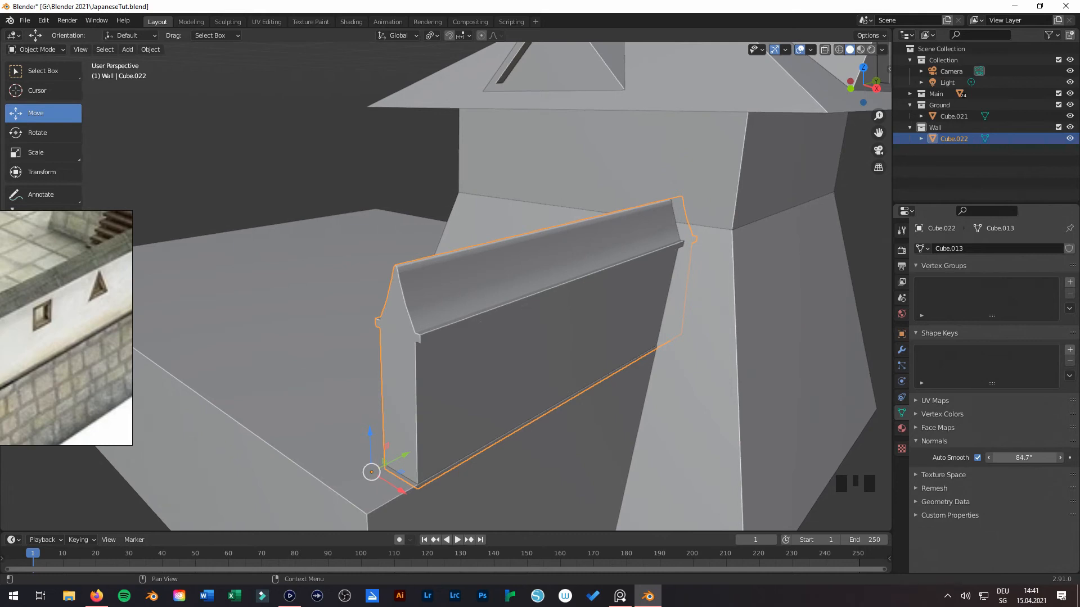
Step: Set the wall's Auto Smooth angle to 70°
{"action": "left_click", "coordinate": [1016, 456]}
{"action": "type", "text": "70"}
{"action": "key", "text": "Return"}
{"action": "mouse_move", "coordinate": [647, 445]}
{"action": "middle_mouse_down"}
{"action": "mouse_move", "coordinate": [559, 452]}
{"action": "mouse_move", "coordinate": [494, 325]}
{"action": "mouse_move", "coordinate": [415, 325]}
{"action": "mouse_move", "coordinate": [507, 310]}
{"action": "mouse_move", "coordinate": [369, 362]}
{"action": "mouse_move", "coordinate": [528, 344]}
{"action": "mouse_move", "coordinate": [472, 374]}
{"action": "middle_mouse_up"}
{"action": "scroll", "coordinate": [413, 340], "scroll_direction": "up", "scroll_amount": 4}
{"action": "scroll", "coordinate": [505, 315], "scroll_direction": "down", "scroll_amount": 3}
Step: Deselect the wall section in Object Mode and view it together with the ground block and tower
{"action": "key", "text": "Tab"}
{"action": "key", "text": "Tab"}
{"action": "key", "text": "Tab"}
{"action": "left_click", "coordinate": [566, 450]}
{"action": "middle_click_drag", "start_coordinate": [567, 450], "coordinate": [502, 299]}
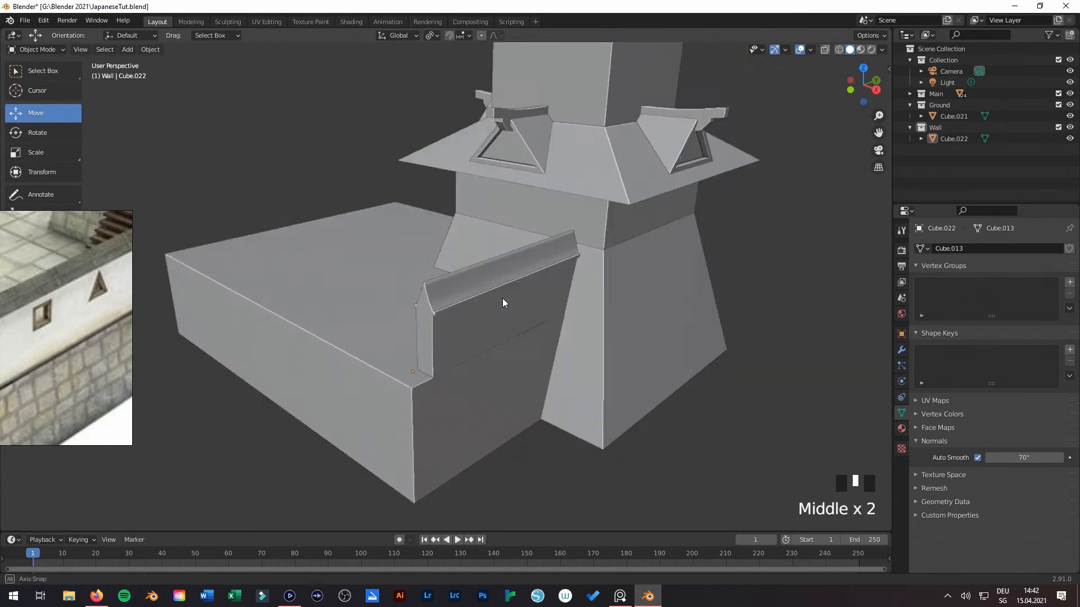
Step: Save the file and select the roofed wall section, viewed from above with the ground block and tower
{"action": "scroll", "coordinate": [498, 304], "scroll_direction": "up", "scroll_amount": 5}
{"action": "key", "text": "ctrl+s"}
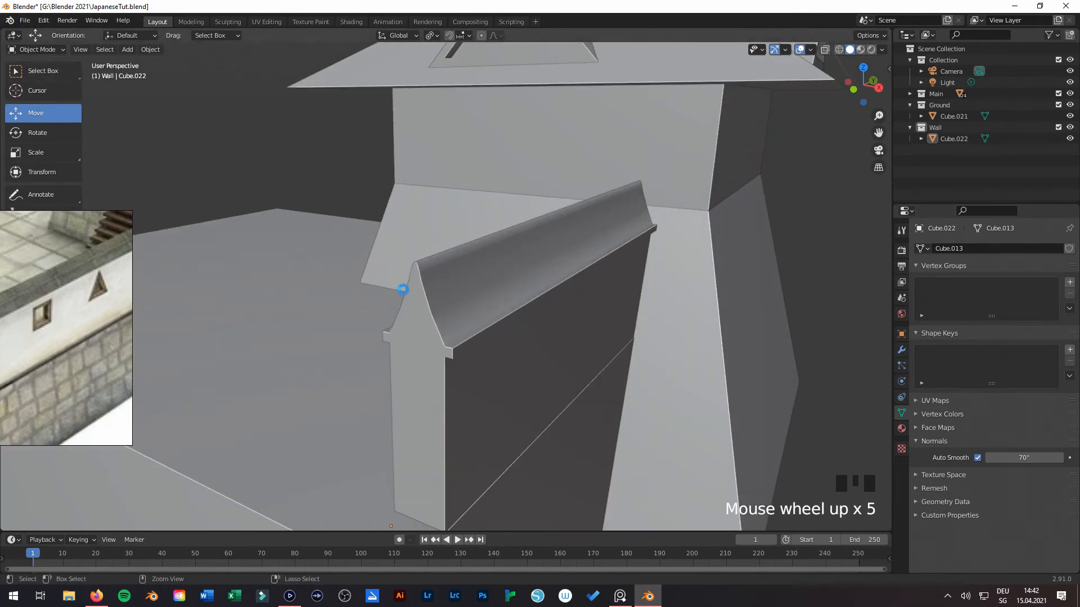
{"action": "left_click", "coordinate": [484, 300]}
{"action": "key", "text": "KP_7"}
{"action": "right_click", "coordinate": [484, 299]}
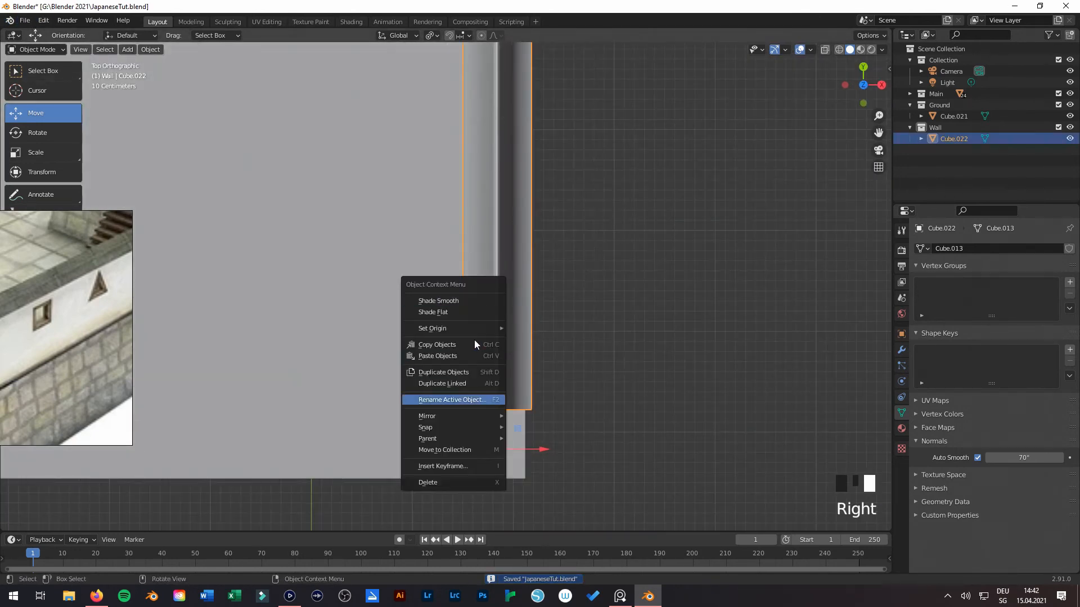
{"action": "scroll", "coordinate": [507, 387], "scroll_direction": "up", "scroll_amount": 3}
{"action": "scroll", "coordinate": [498, 387], "scroll_direction": "down", "scroll_amount": 4}
{"action": "middle_click_drag", "start_coordinate": [494, 387], "coordinate": [605, 351], "text": "shift"}
{"action": "middle_click_drag", "start_coordinate": [541, 231], "coordinate": [606, 305], "text": "shift"}
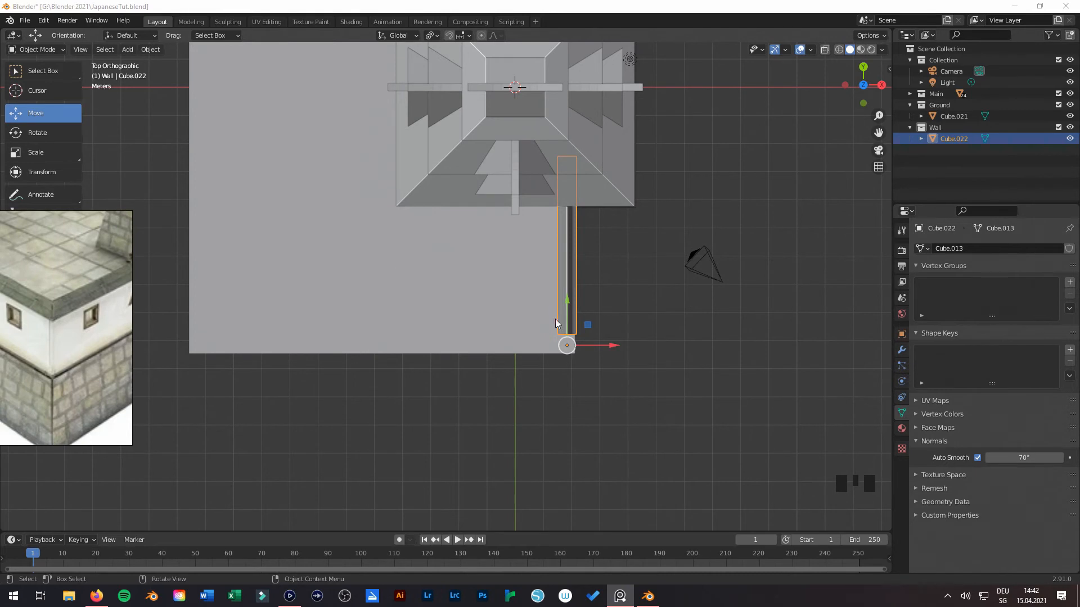
Step: Set the wall section's origin with Origin to Geometry in Object Mode
{"action": "scroll", "coordinate": [575, 342], "scroll_direction": "up", "scroll_amount": 2}
{"action": "middle_click_drag", "start_coordinate": [589, 358], "coordinate": [474, 372]}
{"action": "key", "text": "KP_7"}
{"action": "key", "text": "Tab"}
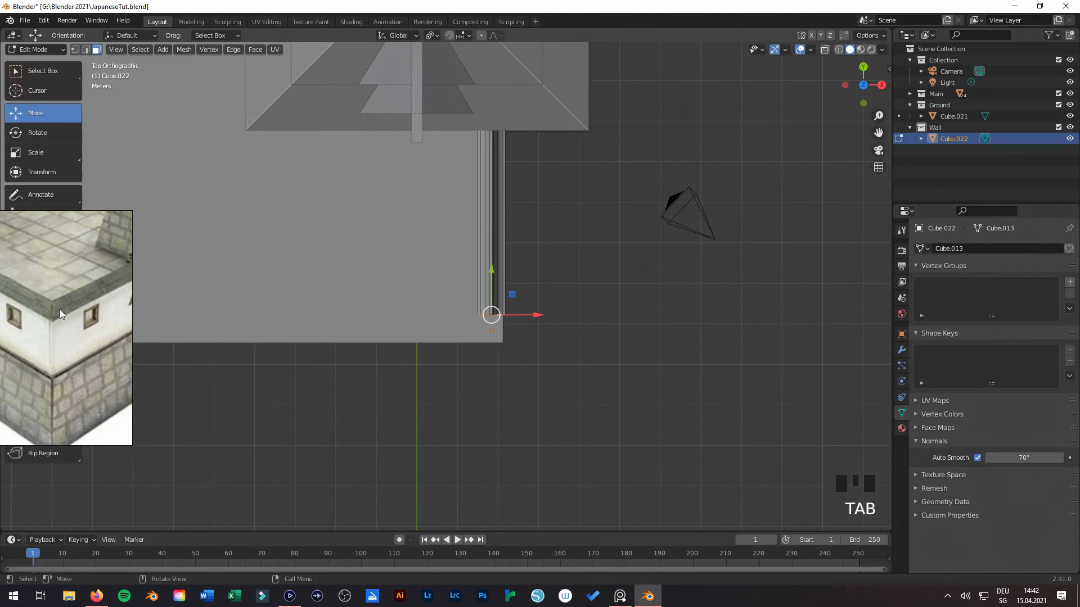
{"action": "scroll", "coordinate": [551, 362], "scroll_direction": "up", "scroll_amount": 3}
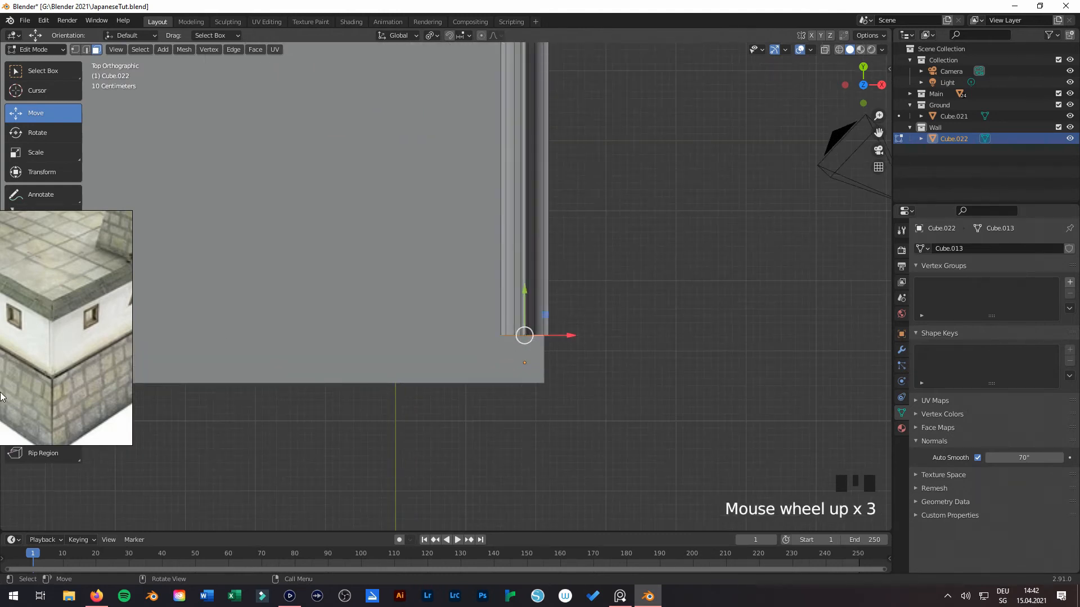
{"action": "middle_click_drag", "start_coordinate": [588, 359], "coordinate": [531, 289], "text": "shift"}
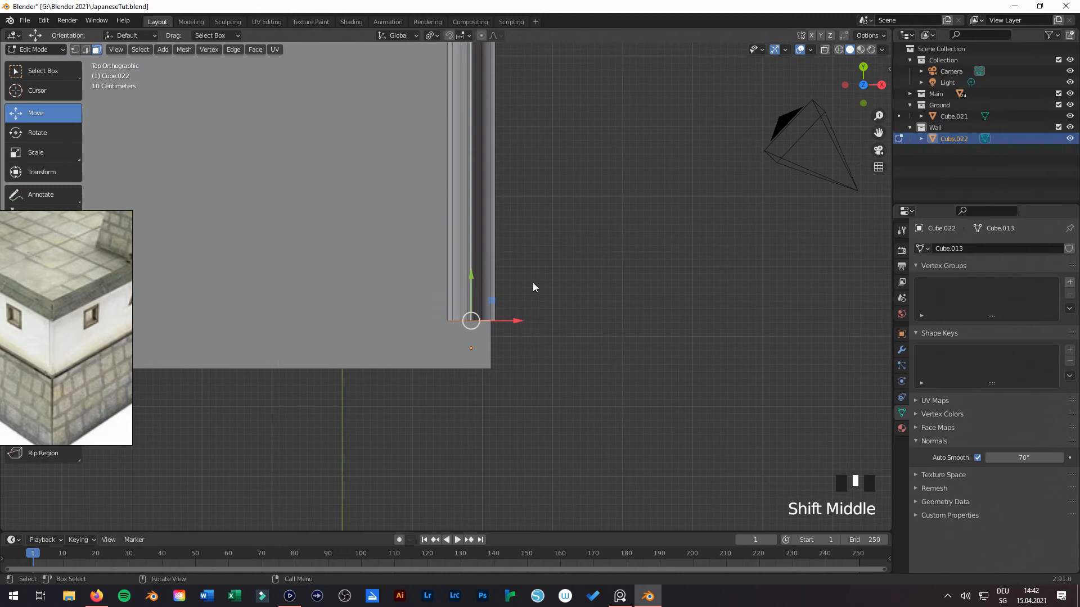
{"action": "key", "text": "Tab"}
{"action": "left_click", "coordinate": [150, 49]}
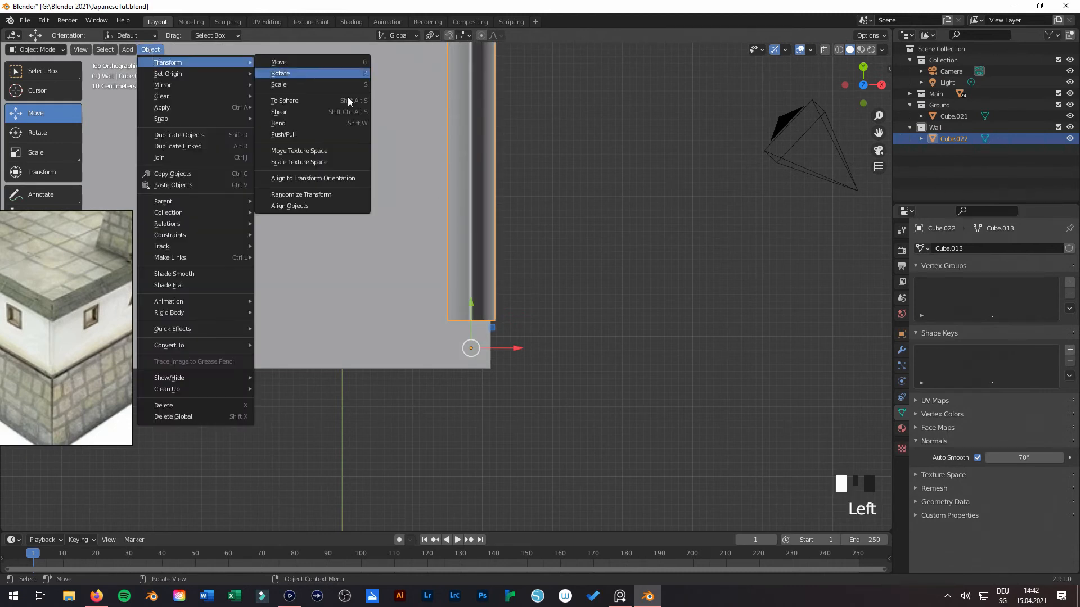
{"action": "scroll", "coordinate": [467, 318], "scroll_direction": "down", "scroll_amount": 2}
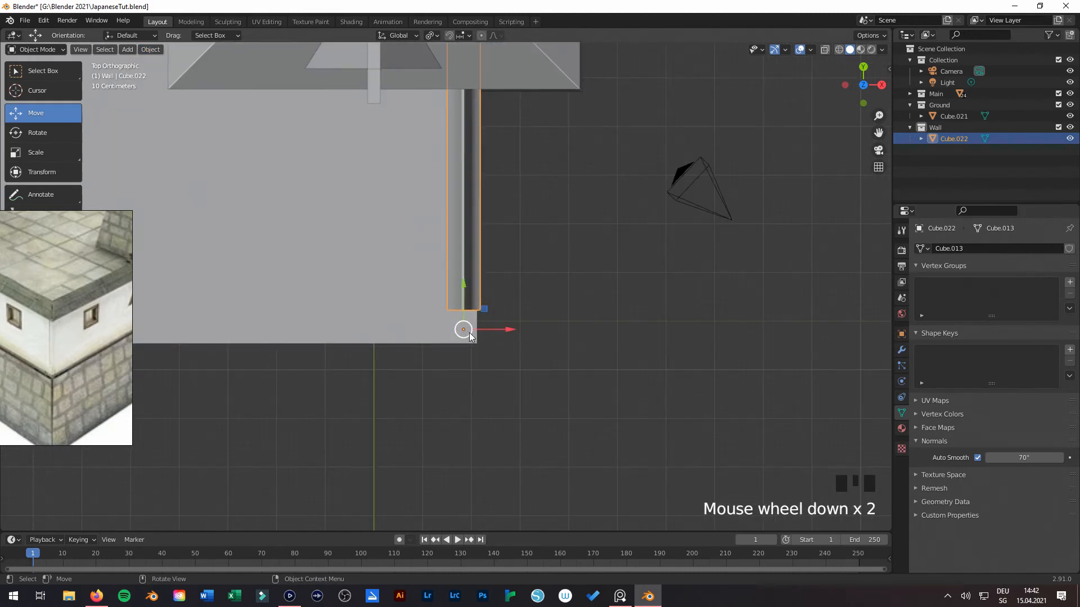
{"action": "left_click", "coordinate": [158, 50]}
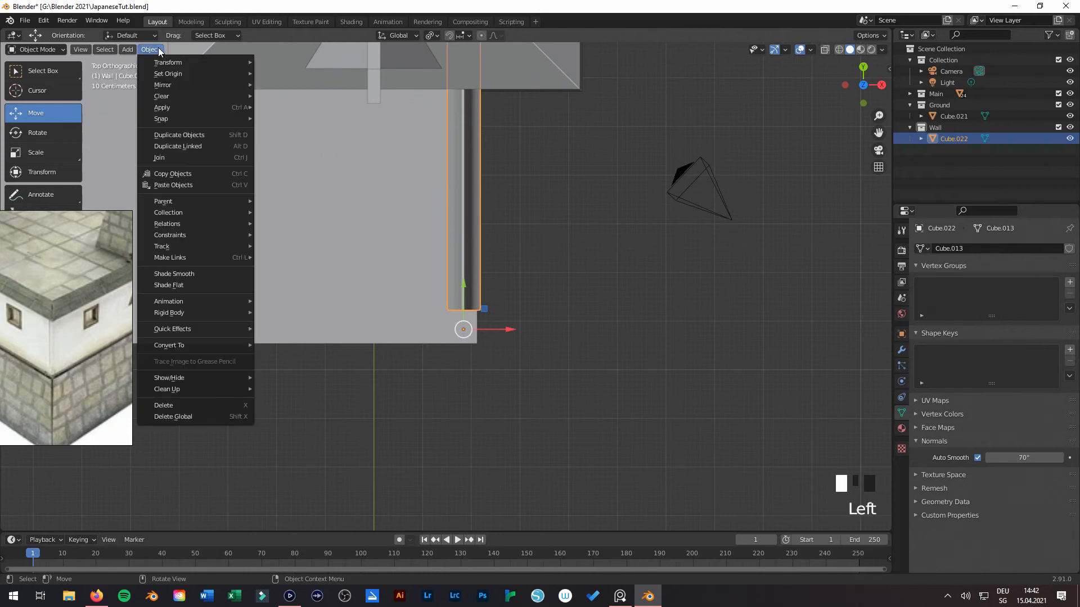
{"action": "mouse_move", "coordinate": [168, 75]}
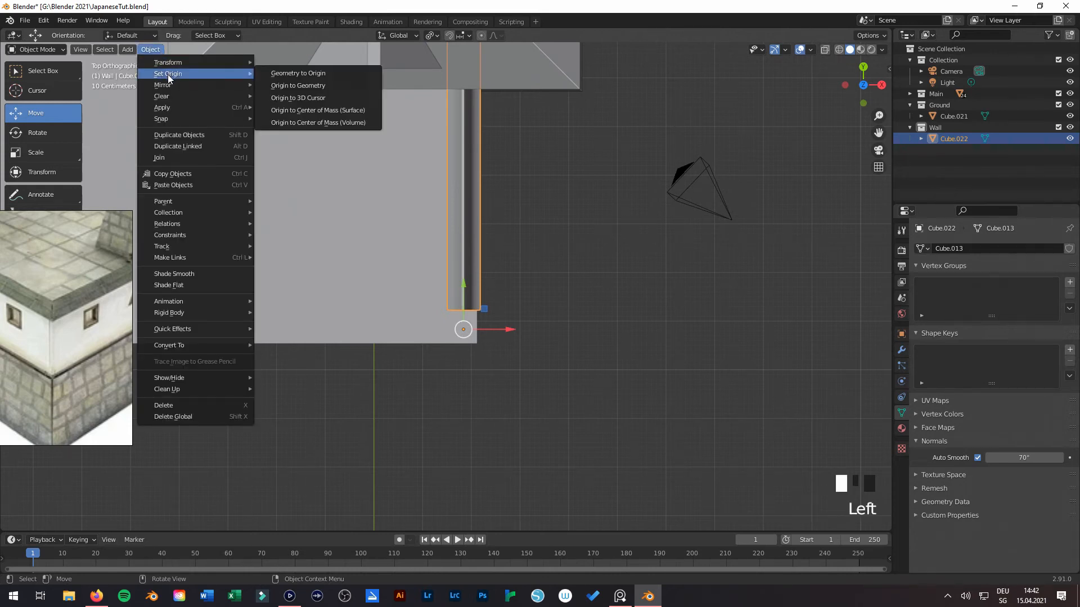
{"action": "left_click", "coordinate": [285, 85]}
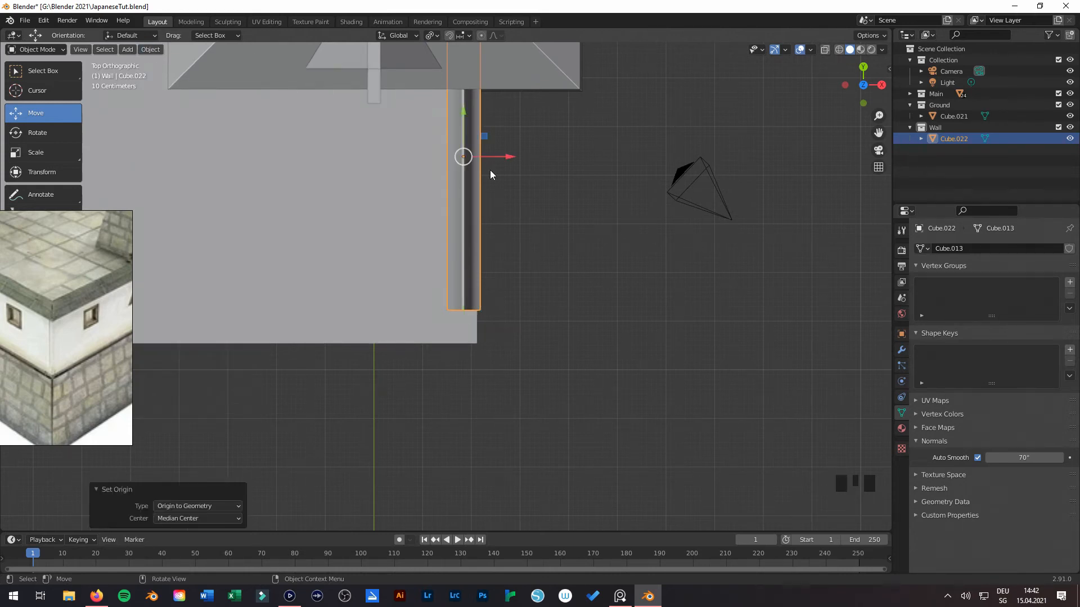
Step: Place the 3D cursor on the inner corner of the wall's free end in top view
{"action": "middle_click_drag", "start_coordinate": [491, 170], "coordinate": [484, 177], "text": "shift"}
{"action": "mouse_move", "coordinate": [533, 294]}
{"action": "middle_mouse_down", "text": "shift"}
{"action": "mouse_move", "coordinate": [468, 253]}
{"action": "mouse_move", "coordinate": [552, 294]}
{"action": "middle_mouse_up", "text": "shift"}
{"action": "scroll", "coordinate": [491, 264], "scroll_direction": "up", "scroll_amount": 3}
{"action": "left_click", "coordinate": [38, 90]}
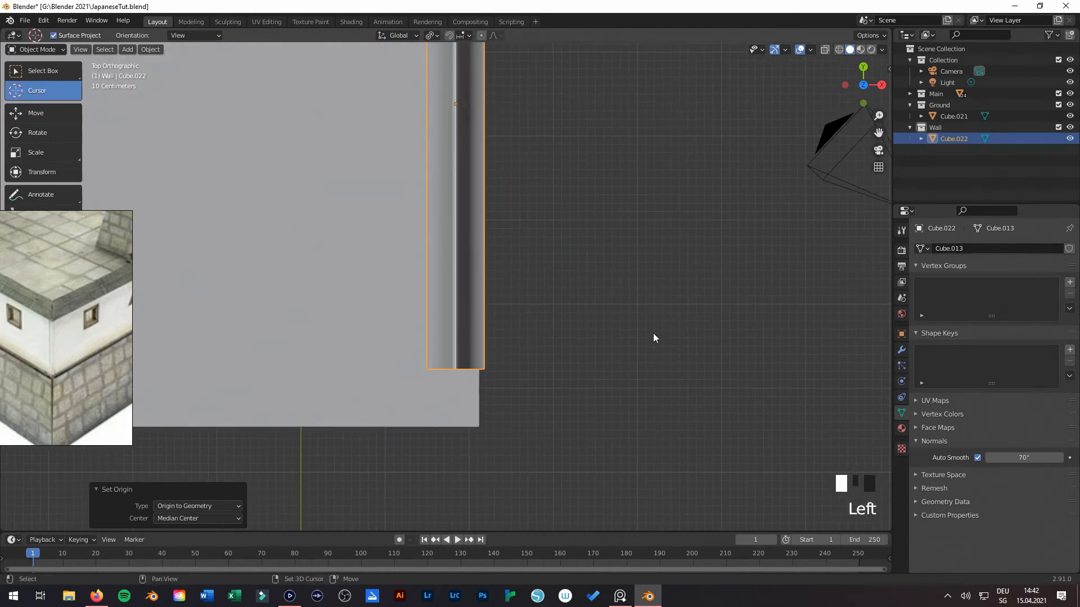
{"action": "left_click", "coordinate": [426, 370]}
{"action": "scroll", "coordinate": [572, 395], "scroll_direction": "up", "scroll_amount": 5}
{"action": "middle_click_drag", "start_coordinate": [572, 395], "coordinate": [606, 206], "text": "shift"}
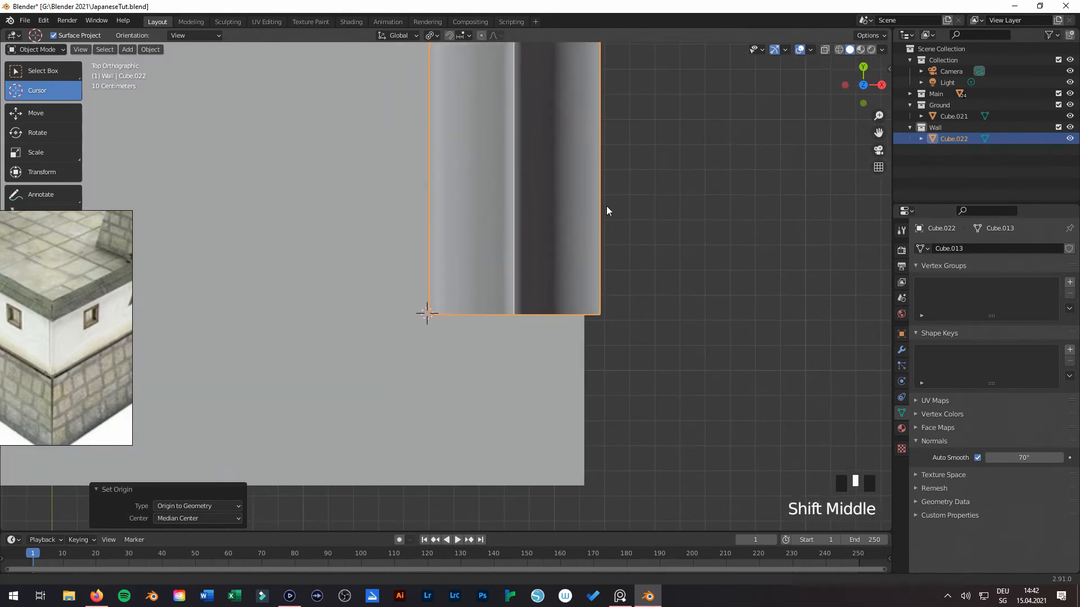
{"action": "left_click", "coordinate": [67, 95]}
{"action": "left_click", "coordinate": [430, 319]}
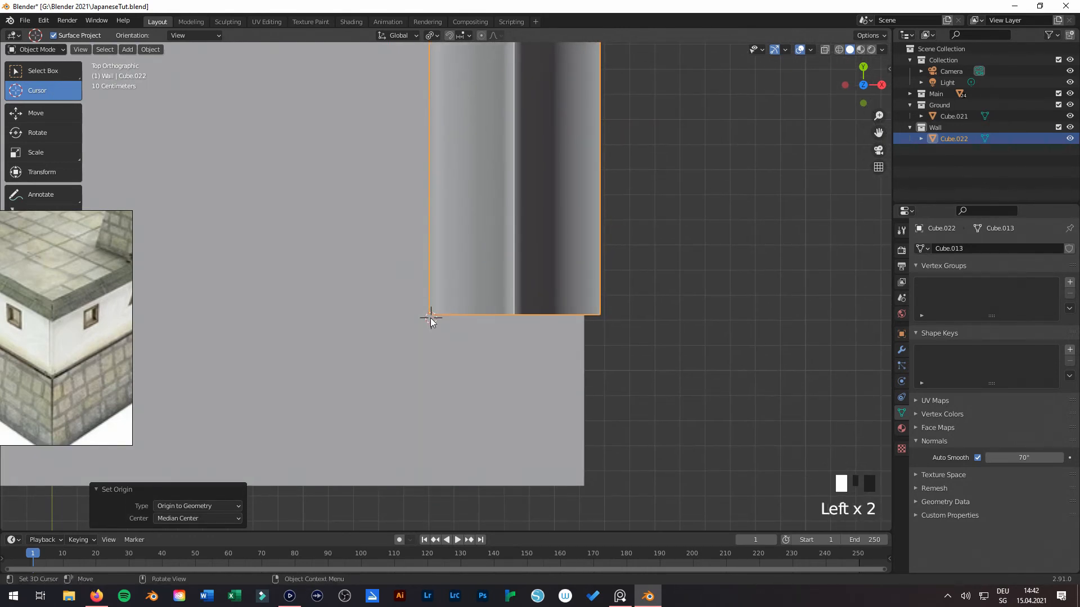
{"action": "scroll", "coordinate": [421, 330], "scroll_direction": "up", "scroll_amount": 2}
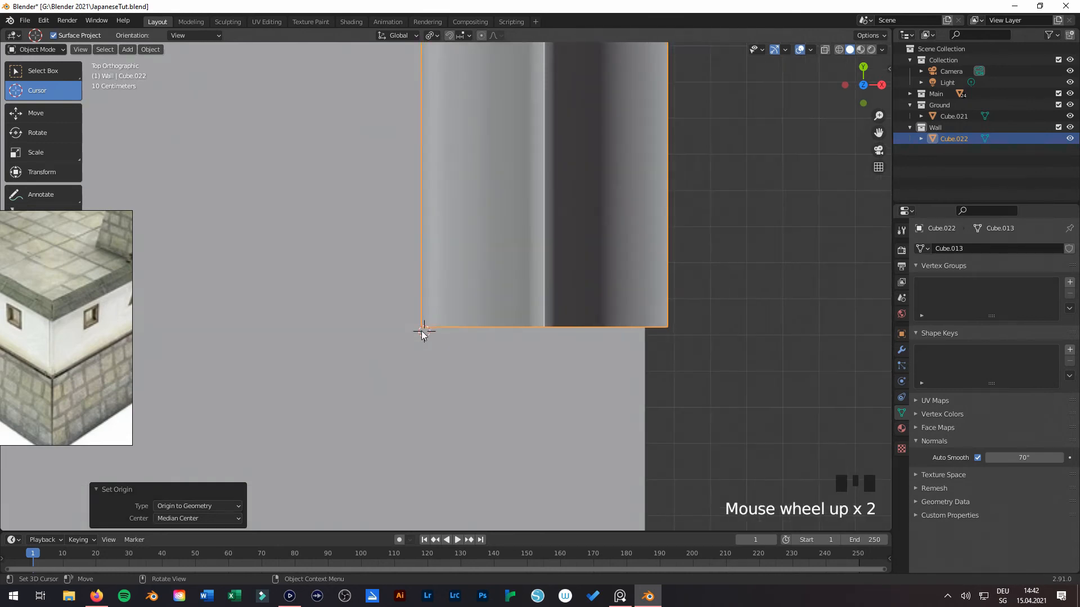
{"action": "scroll", "coordinate": [424, 339], "scroll_direction": "up", "scroll_amount": 6}
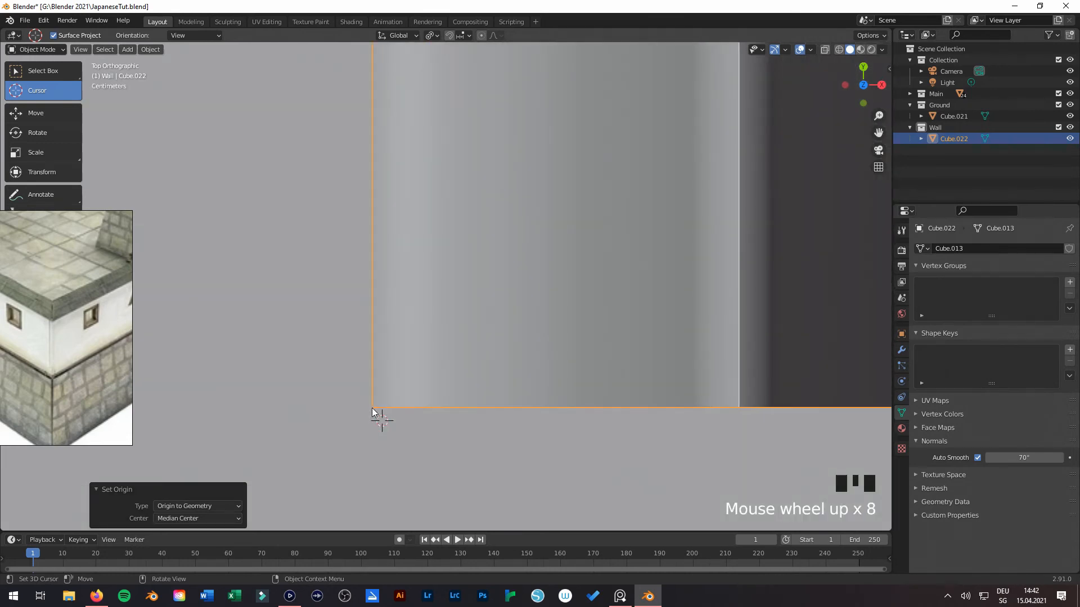
Step: Activate the Spin tool on the wall's end faces in top Edit Mode view, with the reference image shifted to show the wall corner
{"action": "scroll", "coordinate": [497, 309], "scroll_direction": "down", "scroll_amount": 13}
{"action": "middle_click_drag", "start_coordinate": [609, 272], "coordinate": [616, 338], "text": "shift"}
{"action": "middle_click_drag", "start_coordinate": [550, 282], "coordinate": [533, 295], "text": "shift"}
{"action": "key", "text": "Tab"}
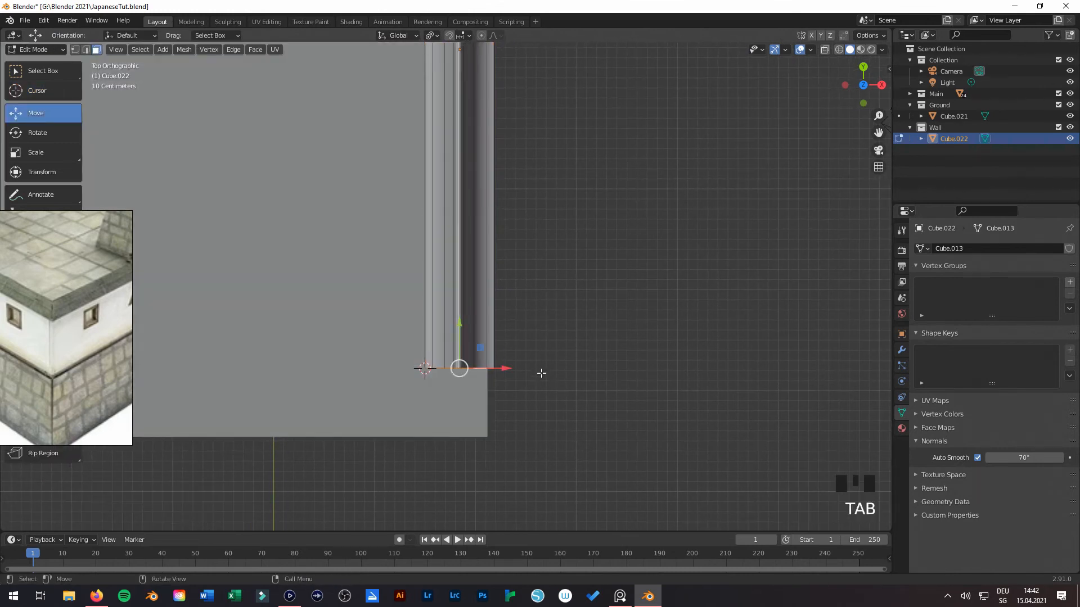
{"action": "middle_click_drag", "start_coordinate": [541, 373], "coordinate": [465, 327]}
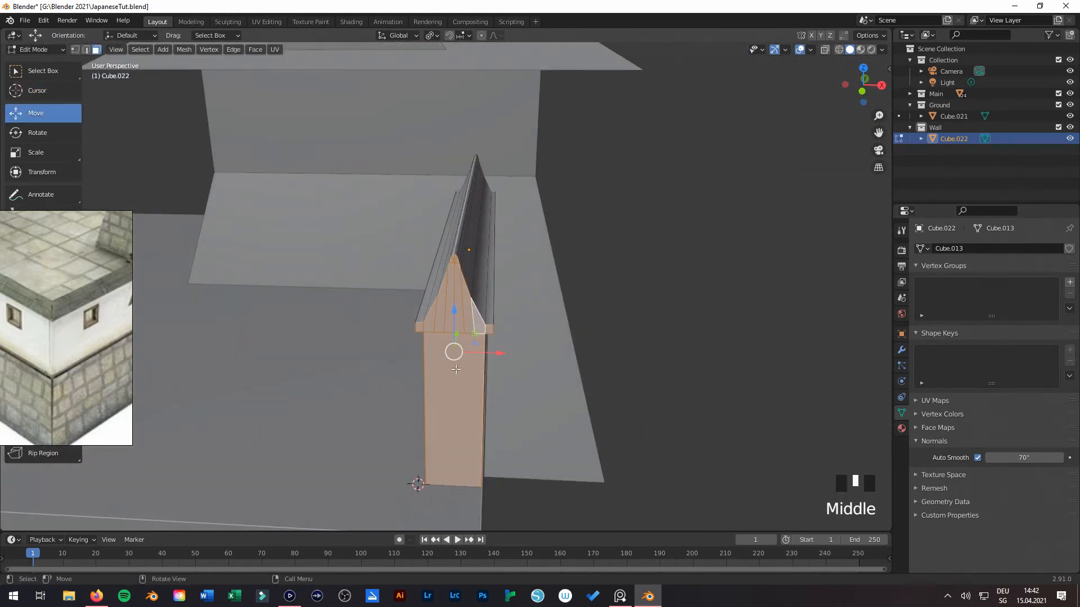
{"action": "key", "text": "KP_7"}
{"action": "right_click_drag", "start_coordinate": [89, 331], "coordinate": [261, 297]}
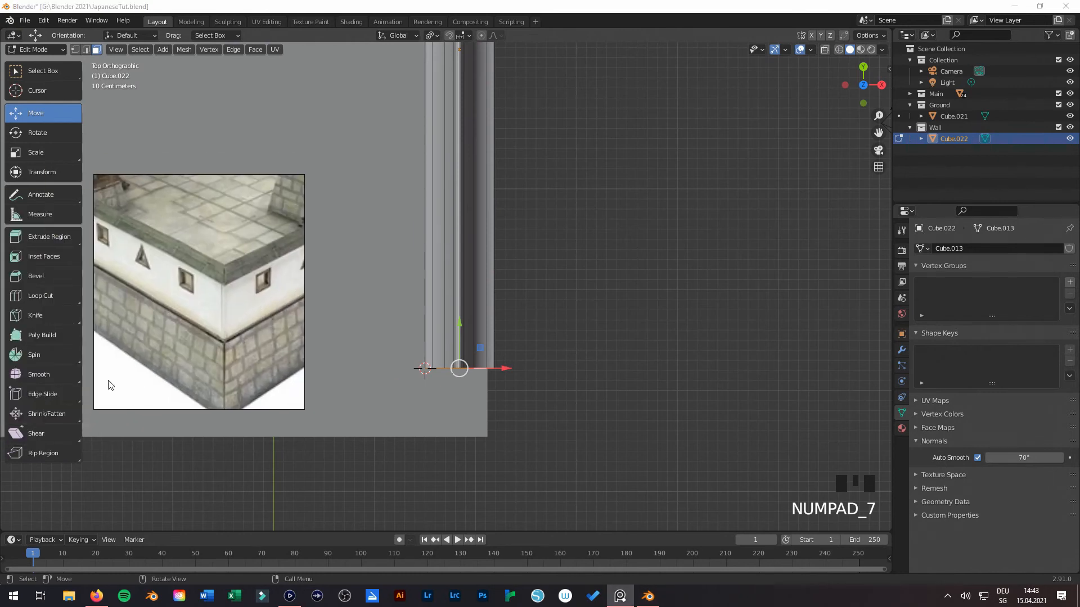
{"action": "left_click", "coordinate": [48, 356]}
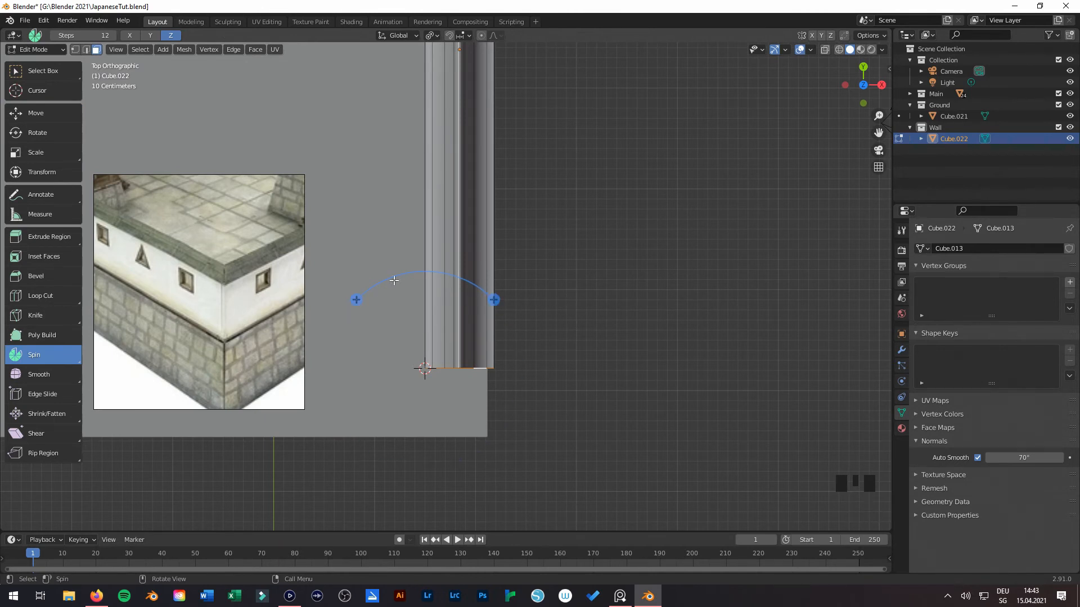
Step: Try spinning the wall's end faces about a quarter turn around the 3D cursor with 12 steps and examine the rounded corner
{"action": "left_click_drag", "start_coordinate": [493, 299], "coordinate": [500, 442]}
{"action": "middle_click_drag", "start_coordinate": [500, 442], "coordinate": [526, 325]}
{"action": "key", "text": "Tab"}
{"action": "key", "text": "Tab"}
{"action": "key", "text": "Tab"}
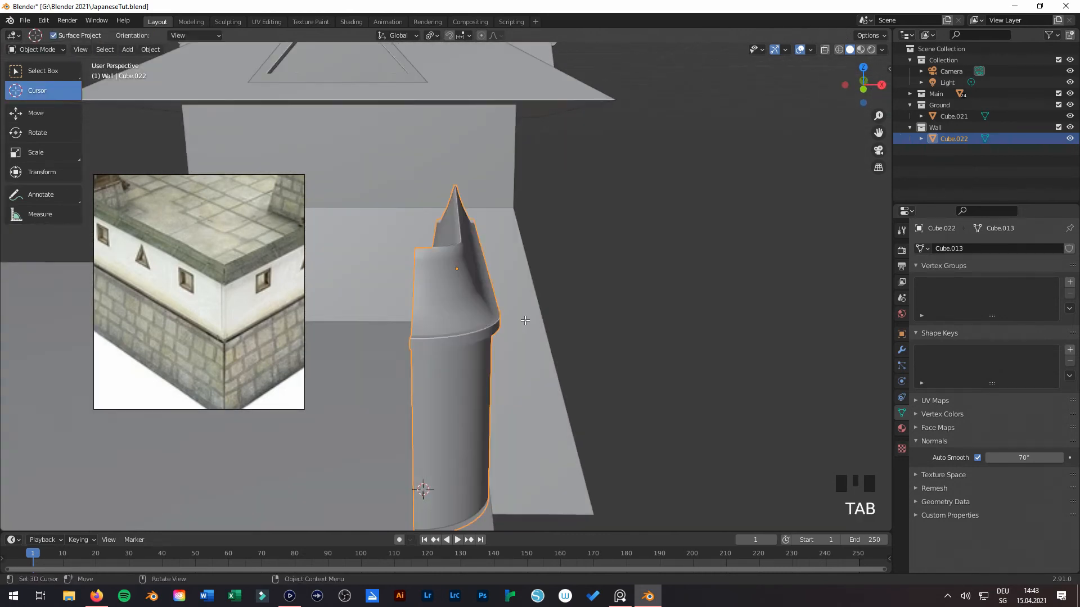
{"action": "key", "text": "Tab"}
{"action": "key", "text": "KP_7"}
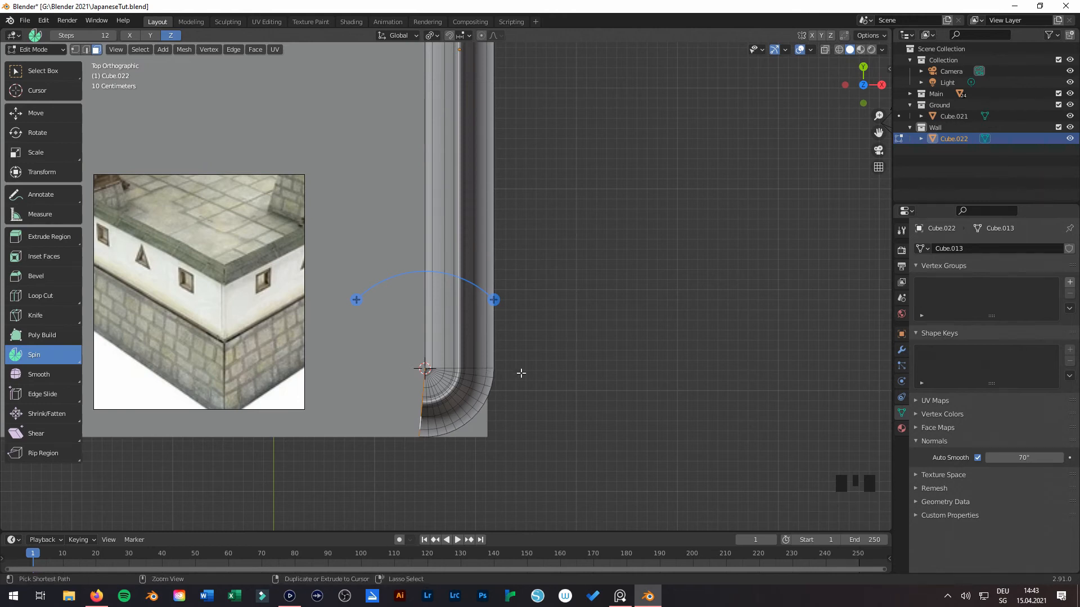
Step: Undo the 12-step spin of the wall's end faces
{"action": "key", "text": "ctrl+z"}
{"action": "key", "text": "ctrl+z"}
{"action": "key", "text": "ctrl+z"}
{"action": "key", "text": "ctrl+z"}
{"action": "key", "text": "ctrl+z"}
{"action": "key", "text": "ctrl+z"}
{"action": "key", "text": "ctrl+z"}
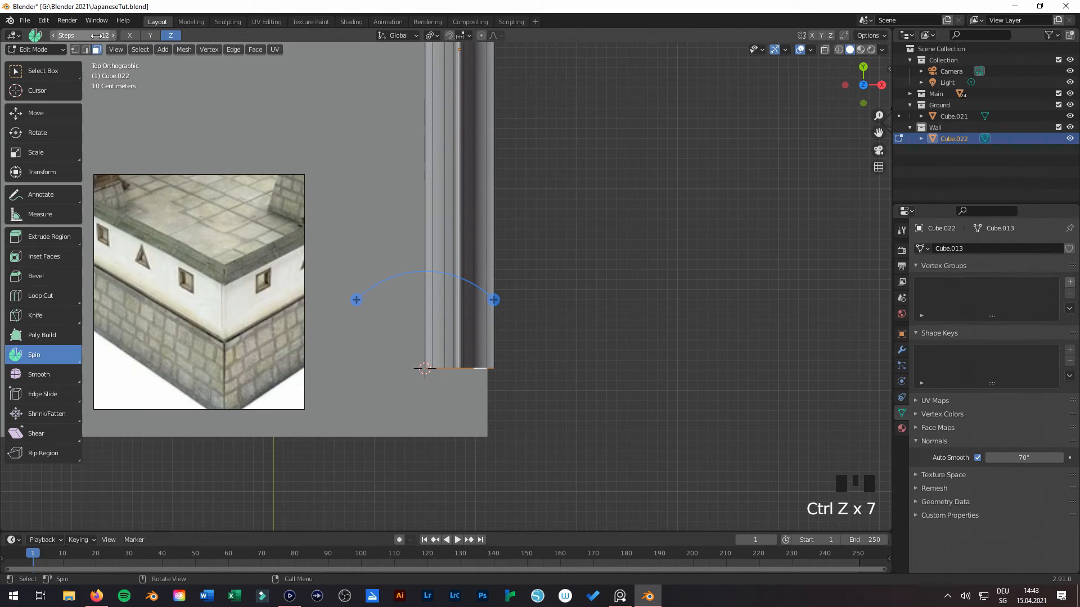
Step: Set the Spin tool's number of steps to 2
{"action": "left_click_drag", "start_coordinate": [97, 36], "coordinate": [84, 35]}
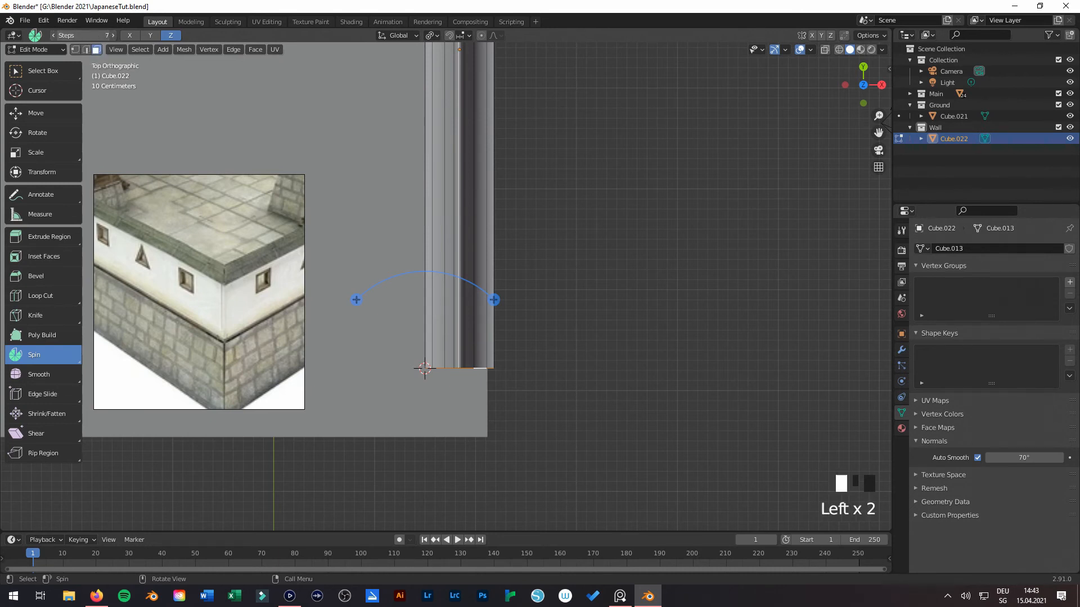
{"action": "left_click", "coordinate": [85, 36]}
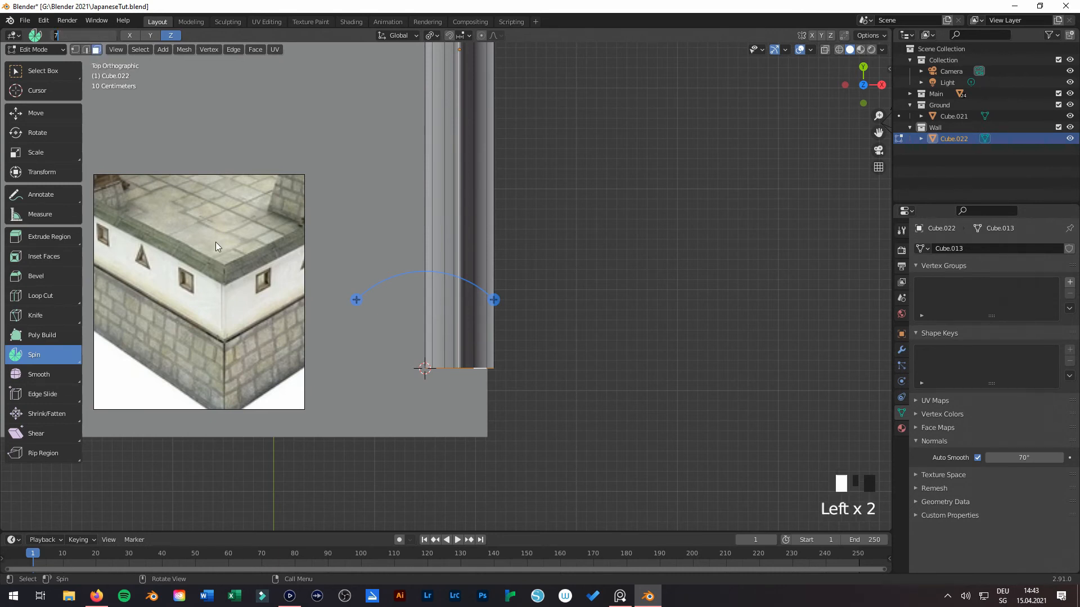
{"action": "left_click", "coordinate": [89, 34]}
{"action": "key", "text": "BackSpace"}
{"action": "type", "text": "2"}
{"action": "key", "text": "Return"}
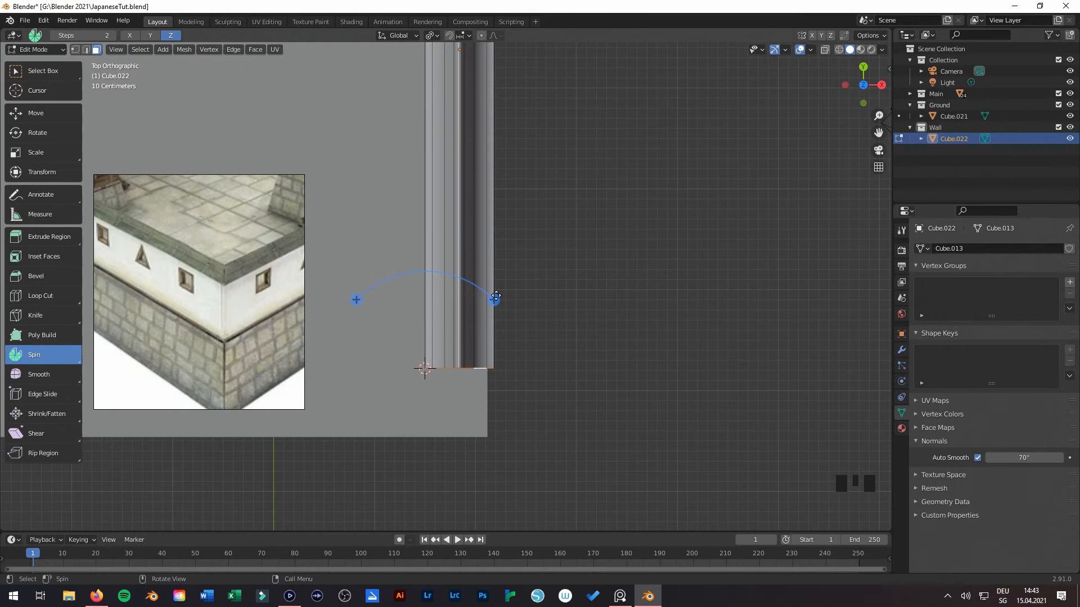
Step: Try the two-step spin of the wall's end faces on the Z axis and on the X axis
{"action": "left_click_drag", "start_coordinate": [495, 297], "coordinate": [516, 314]}
{"action": "key", "text": "ctrl+z"}
{"action": "key", "text": "ctrl+z"}
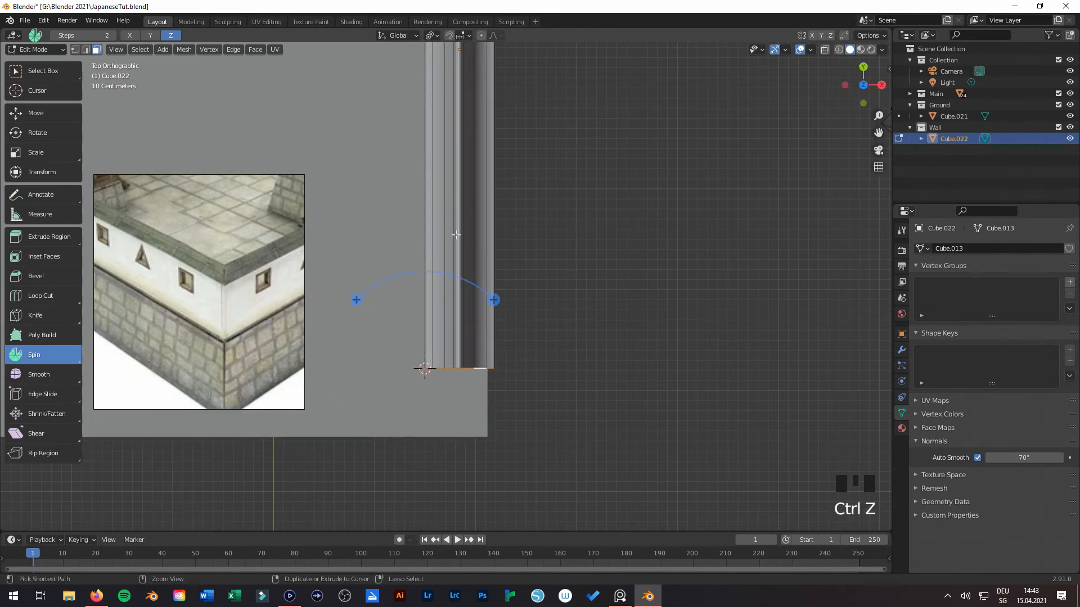
{"action": "left_click", "coordinate": [136, 36]}
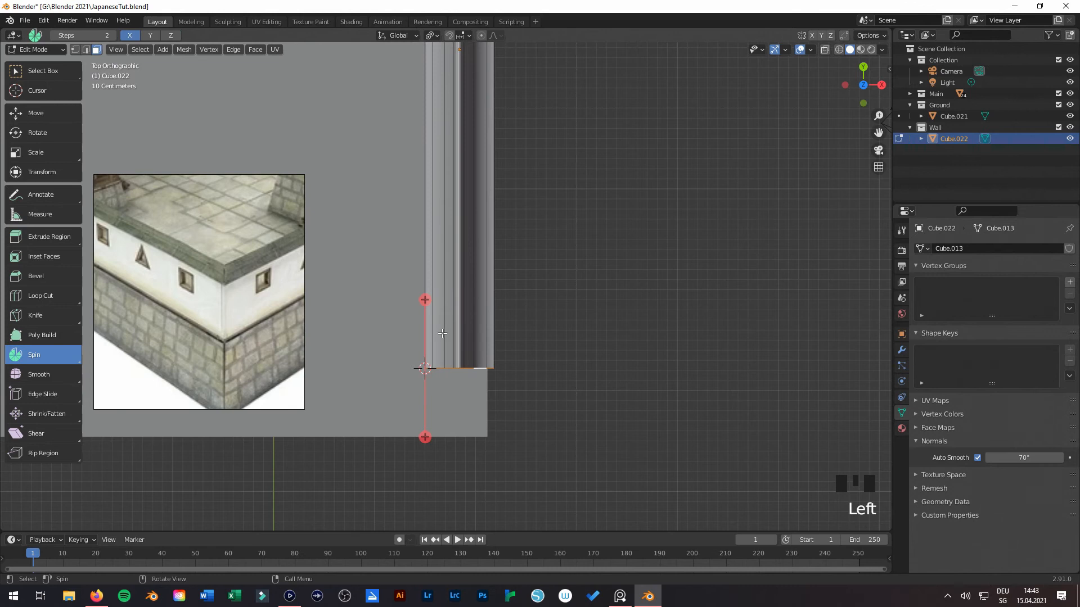
{"action": "left_click", "coordinate": [424, 299]}
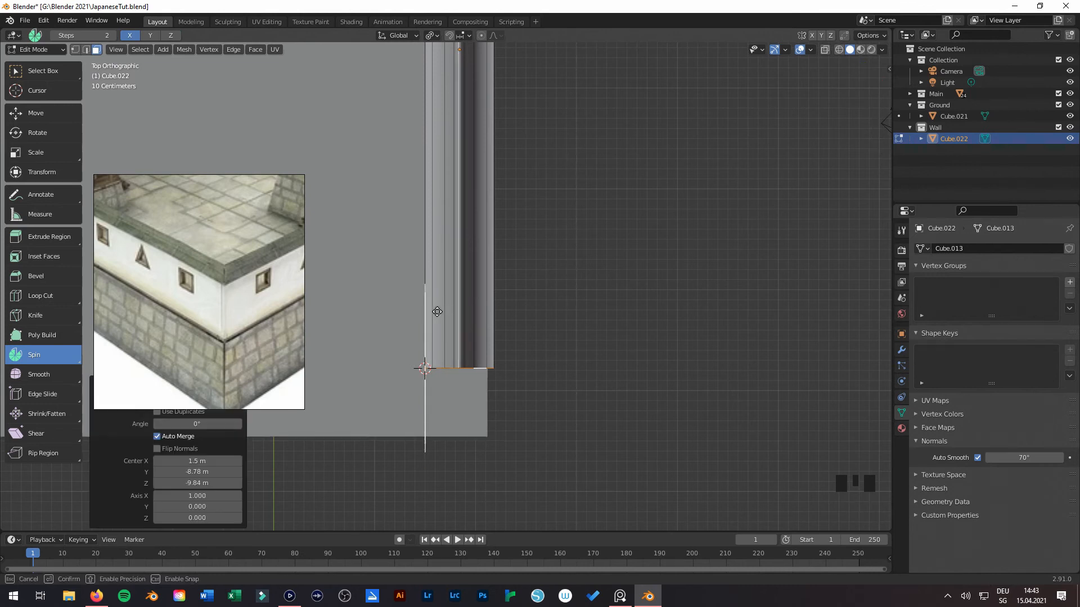
{"action": "left_click", "coordinate": [171, 35]}
Step: Spin the wall's end faces 90° around the 3D cursor on the Z axis with 2 steps to form the corner
{"action": "left_click_drag", "start_coordinate": [493, 301], "coordinate": [478, 409]}
{"action": "left_click_drag", "start_coordinate": [467, 416], "coordinate": [469, 417], "text": "ctrl"}
{"action": "middle_click_drag", "start_coordinate": [572, 415], "coordinate": [472, 336]}
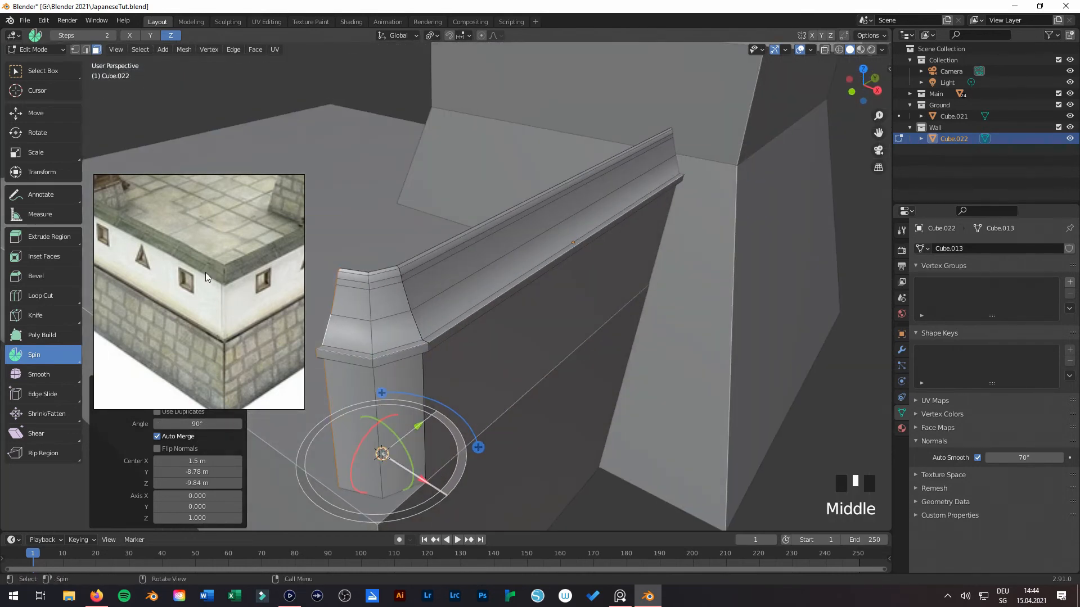
Step: Examine the new wall corner's shading and geometry in Object Mode and Edit Mode, comparing it with the reference corner
{"action": "key", "text": "Tab"}
{"action": "key", "text": "Tab"}
{"action": "key", "text": "Tab"}
{"action": "key", "text": "Tab"}
{"action": "middle_click_drag", "start_coordinate": [270, 286], "coordinate": [436, 367]}
{"action": "scroll", "coordinate": [410, 347], "scroll_direction": "up", "scroll_amount": 6}
{"action": "key", "text": "Tab"}
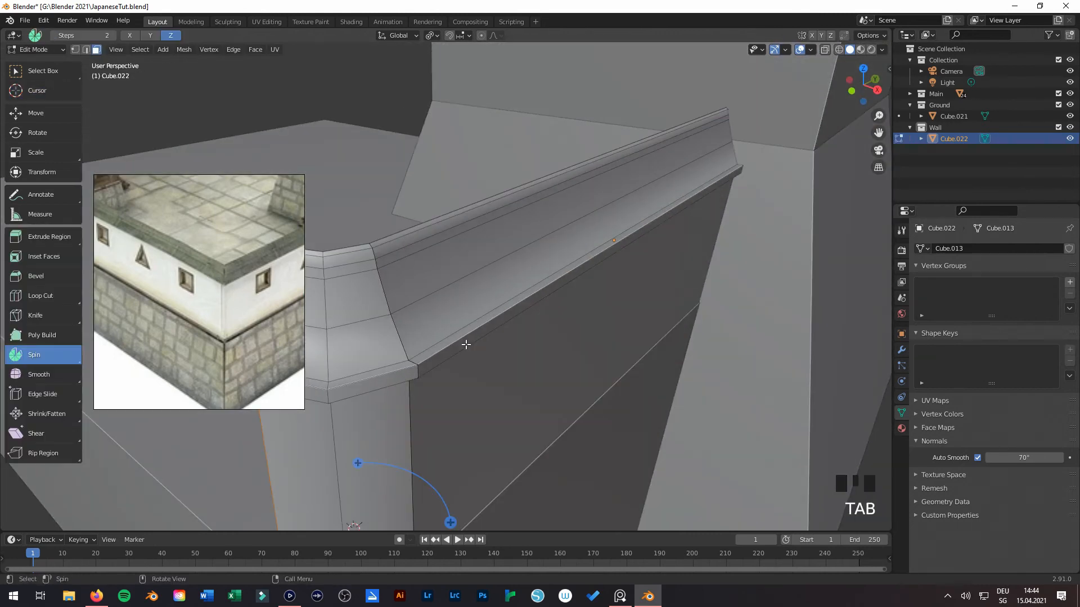
{"action": "key", "text": "a"}
{"action": "scroll", "coordinate": [450, 370], "scroll_direction": "down", "scroll_amount": 2}
{"action": "key", "text": "Tab"}
{"action": "middle_click_drag", "start_coordinate": [502, 369], "coordinate": [600, 365]}
{"action": "key", "text": "Tab"}
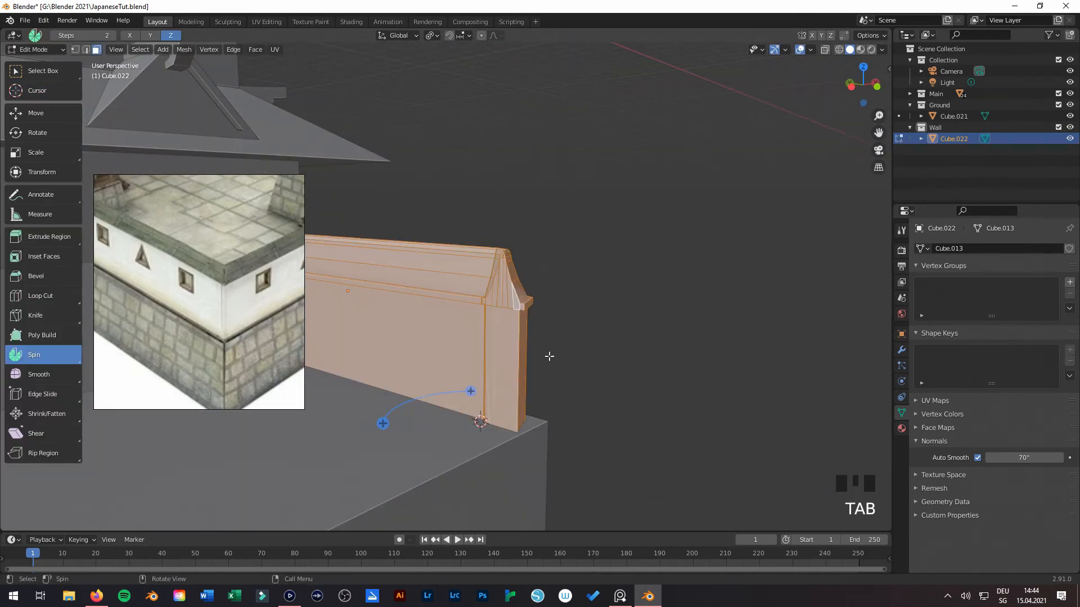
Step: Select all end faces of the spun corner, including the roof profile faces, for editing in top view
{"action": "left_click", "coordinate": [499, 314]}
{"action": "scroll", "coordinate": [498, 315], "scroll_direction": "up", "scroll_amount": 2}
{"action": "key", "text": "c"}
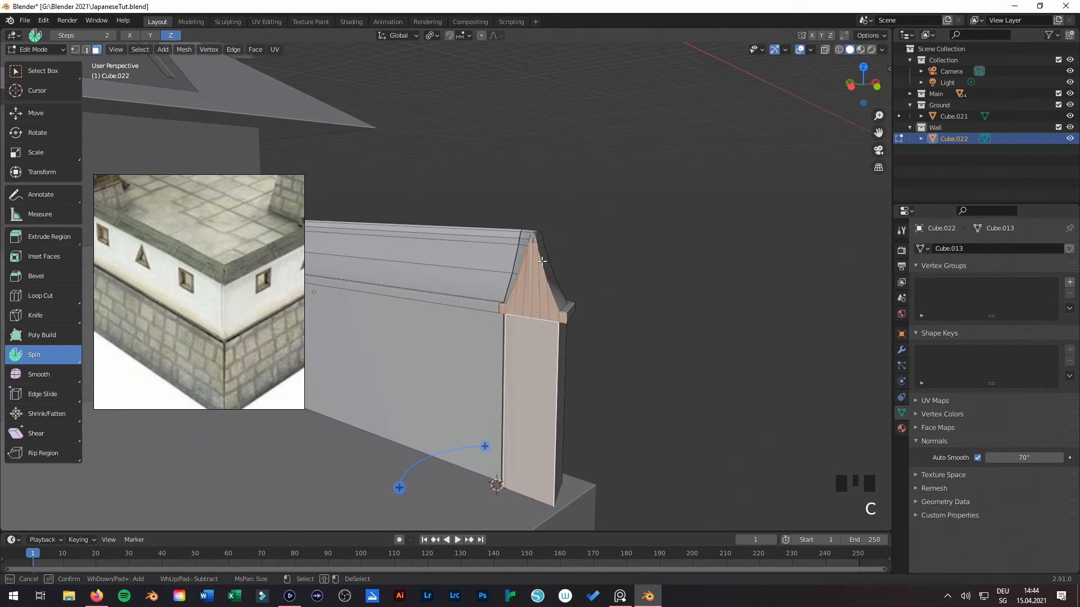
{"action": "key", "text": "Escape"}
{"action": "middle_click_drag", "start_coordinate": [637, 323], "coordinate": [665, 335]}
{"action": "key", "text": "Tab"}
{"action": "key", "text": "KP_7"}
{"action": "key", "text": "Tab"}
Step: Extrude the corner's end faces 12.34 m along the ground block's front edge to near its far corner, and check the adjoining tower in the reference
{"action": "scroll", "coordinate": [528, 391], "scroll_direction": "down", "scroll_amount": 4}
{"action": "middle_click_drag", "start_coordinate": [552, 364], "coordinate": [707, 326], "text": "shift"}
{"action": "left_click", "coordinate": [35, 118]}
{"action": "scroll", "coordinate": [551, 359], "scroll_direction": "down", "scroll_amount": 3}
{"action": "left_click_drag", "start_coordinate": [706, 310], "coordinate": [672, 309]}
{"action": "key", "text": "ctrl+z"}
{"action": "key", "text": "e"}
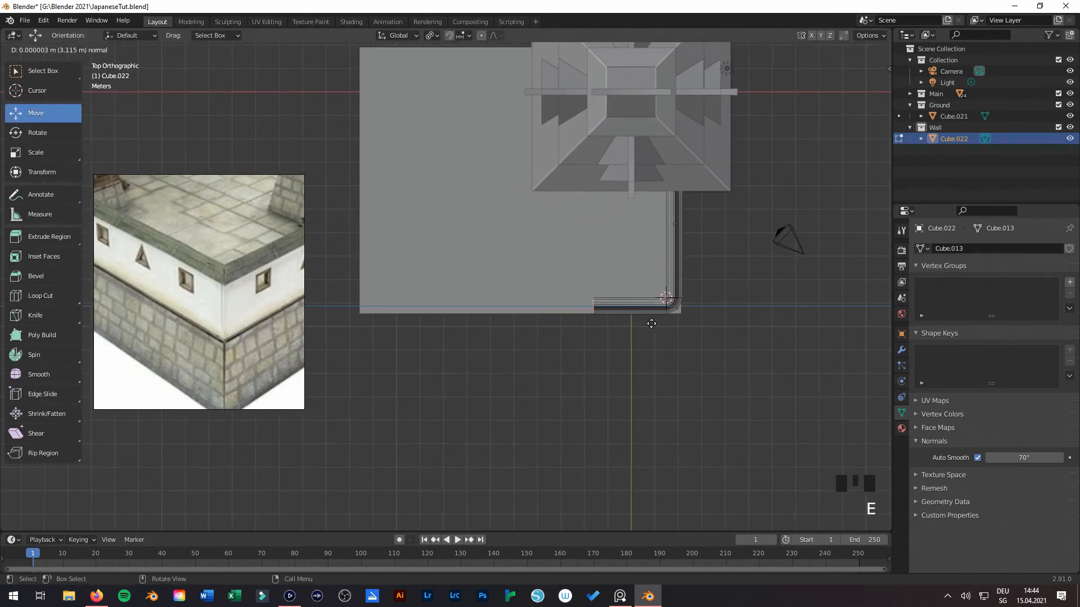
{"action": "left_click", "coordinate": [444, 320]}
{"action": "left_click", "coordinate": [292, 325]}
{"action": "scroll", "coordinate": [292, 326], "scroll_direction": "down", "scroll_amount": 5}
{"action": "scroll", "coordinate": [207, 294], "scroll_direction": "up", "scroll_amount": 4}
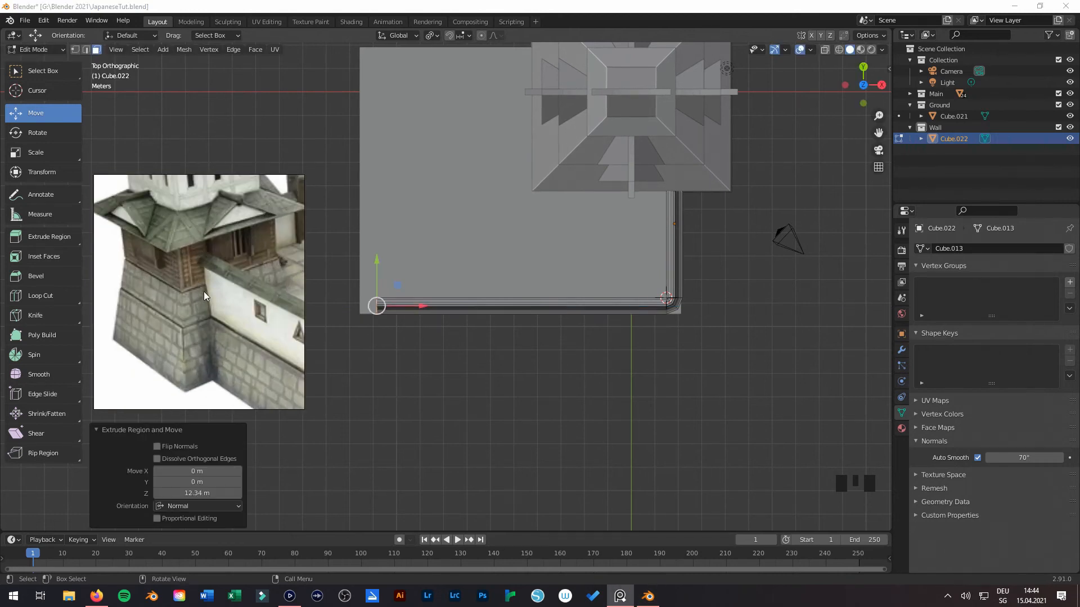
Step: Shorten the front wall section by moving its end faces 2.8753 m along X, and compare it with the corner tower in the reference
{"action": "left_click_drag", "start_coordinate": [430, 311], "coordinate": [491, 310]}
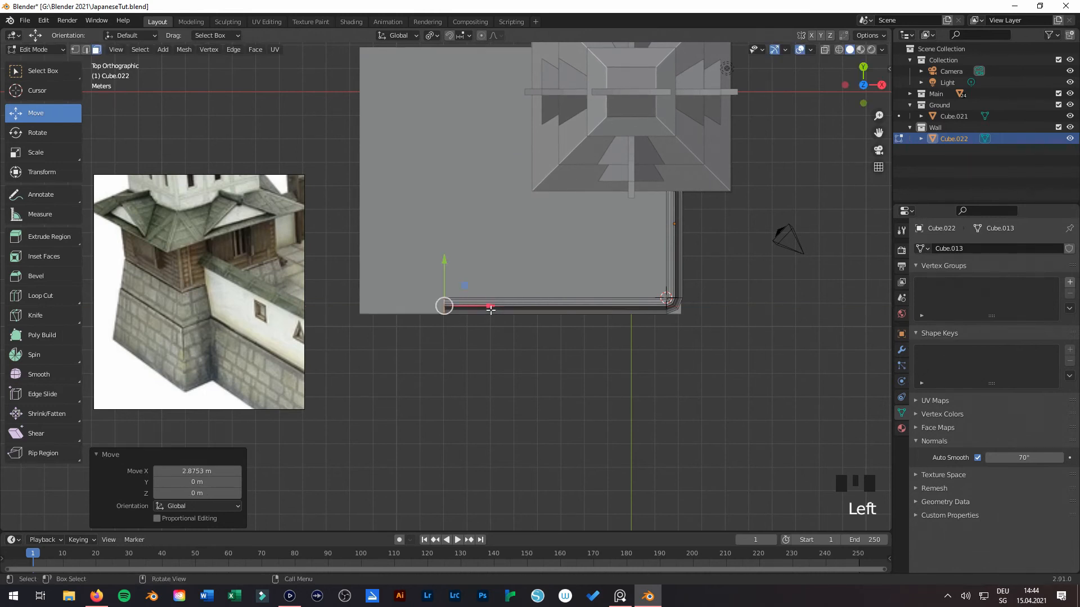
{"action": "scroll", "coordinate": [205, 261], "scroll_direction": "down", "scroll_amount": 4}
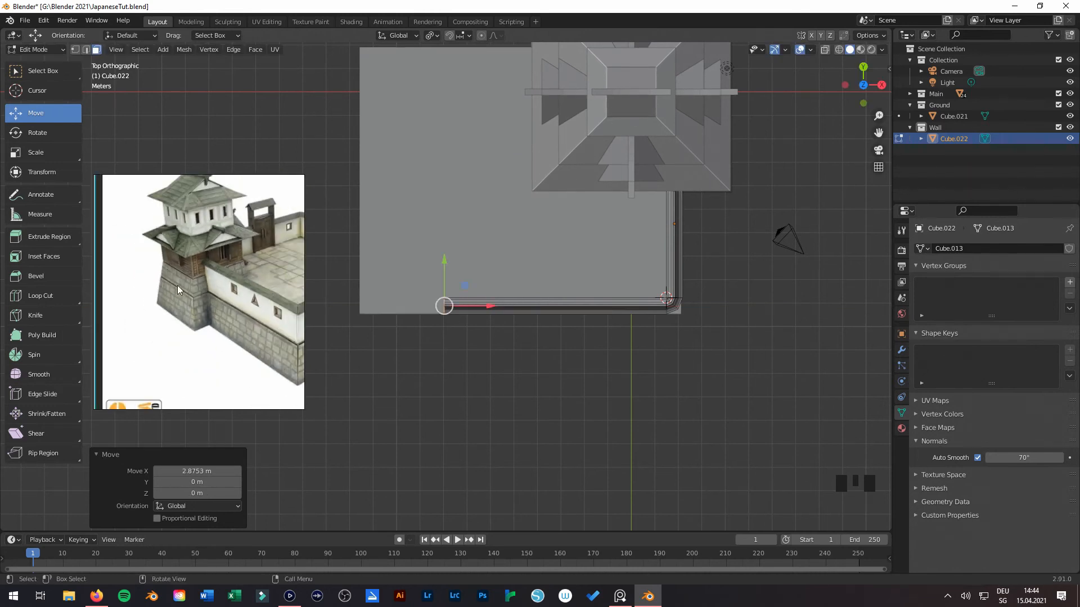
{"action": "left_click", "coordinate": [211, 292]}
{"action": "scroll", "coordinate": [210, 293], "scroll_direction": "up", "scroll_amount": 2}
{"action": "scroll", "coordinate": [258, 340], "scroll_direction": "down", "scroll_amount": 3}
{"action": "middle_click_drag", "start_coordinate": [592, 356], "coordinate": [583, 307]}
{"action": "key", "text": "Tab"}
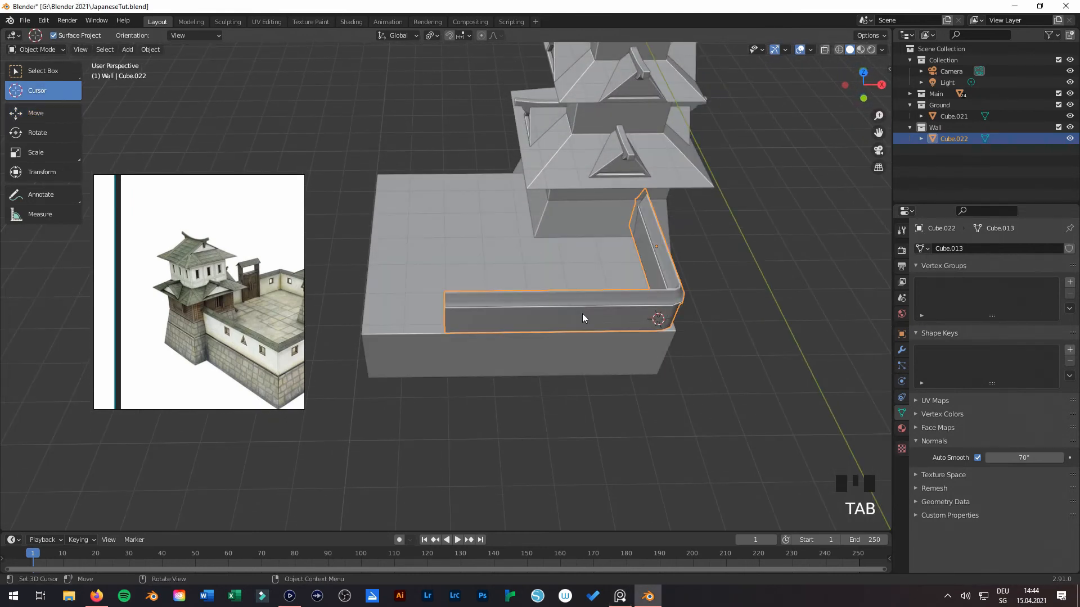
{"action": "key", "text": "KP_7"}
{"action": "key", "text": "Tab"}
{"action": "key", "text": "a"}
{"action": "middle_click_drag", "start_coordinate": [573, 344], "coordinate": [525, 355], "text": "shift"}
{"action": "scroll", "coordinate": [525, 355], "scroll_direction": "down", "scroll_amount": 2}
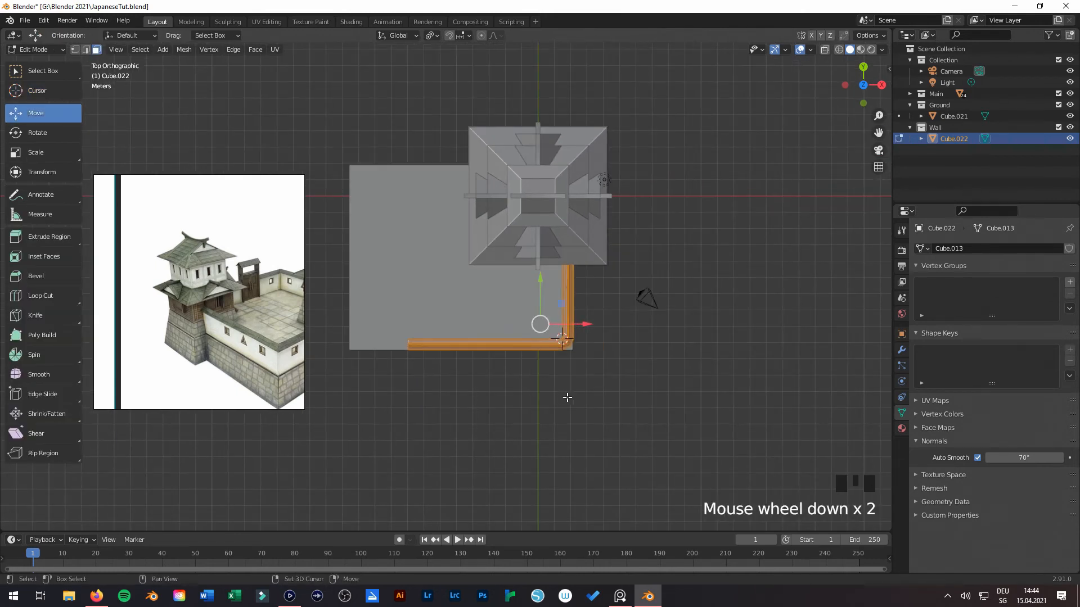
{"action": "middle_click_drag", "start_coordinate": [614, 376], "coordinate": [625, 381], "text": "shift"}
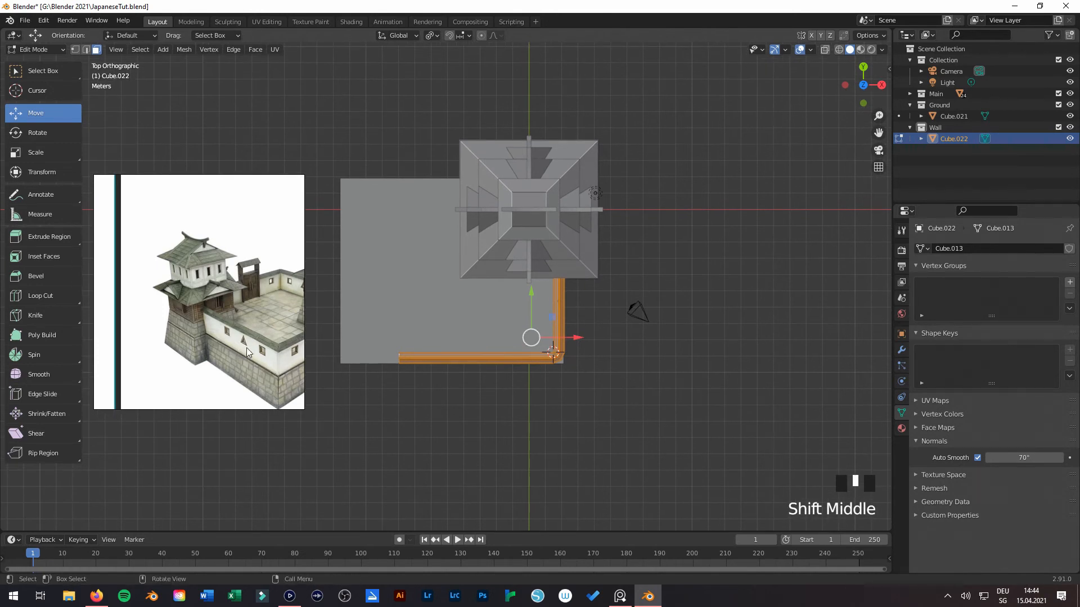
{"action": "middle_click_drag", "start_coordinate": [260, 360], "coordinate": [189, 379]}
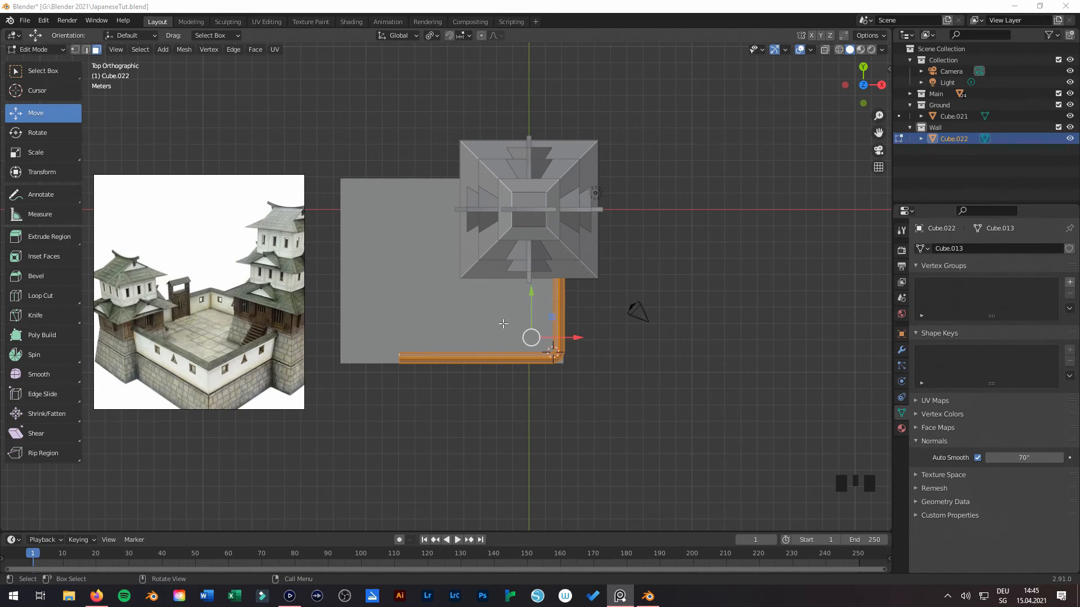
{"action": "right_click", "coordinate": [636, 326]}
{"action": "key", "text": "Tab"}
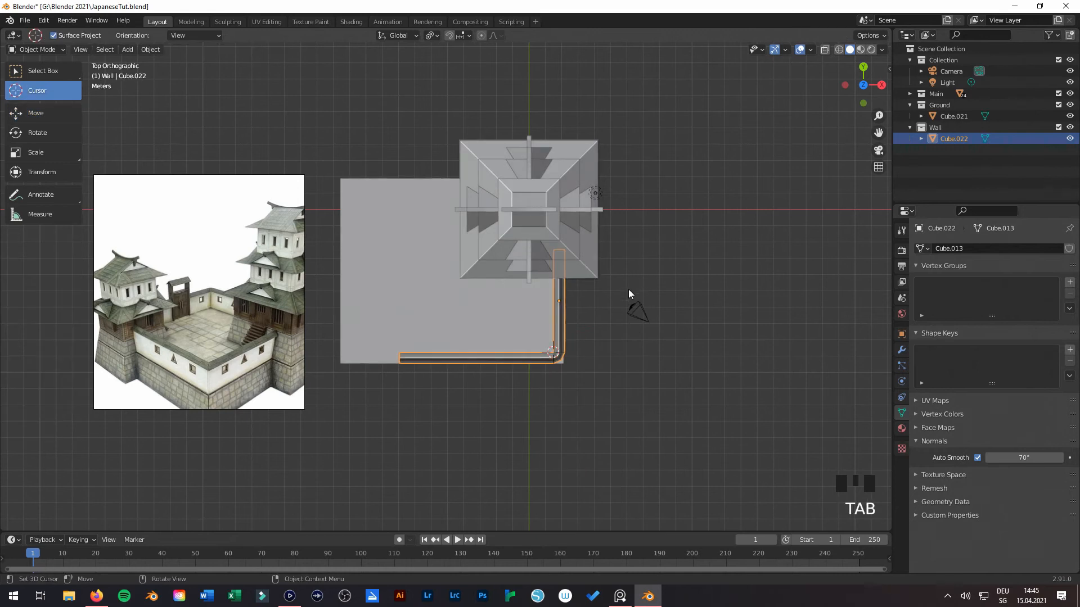
Step: Set the wall object's origin to its geometry
{"action": "left_click", "coordinate": [150, 49]}
{"action": "mouse_move", "coordinate": [185, 76]}
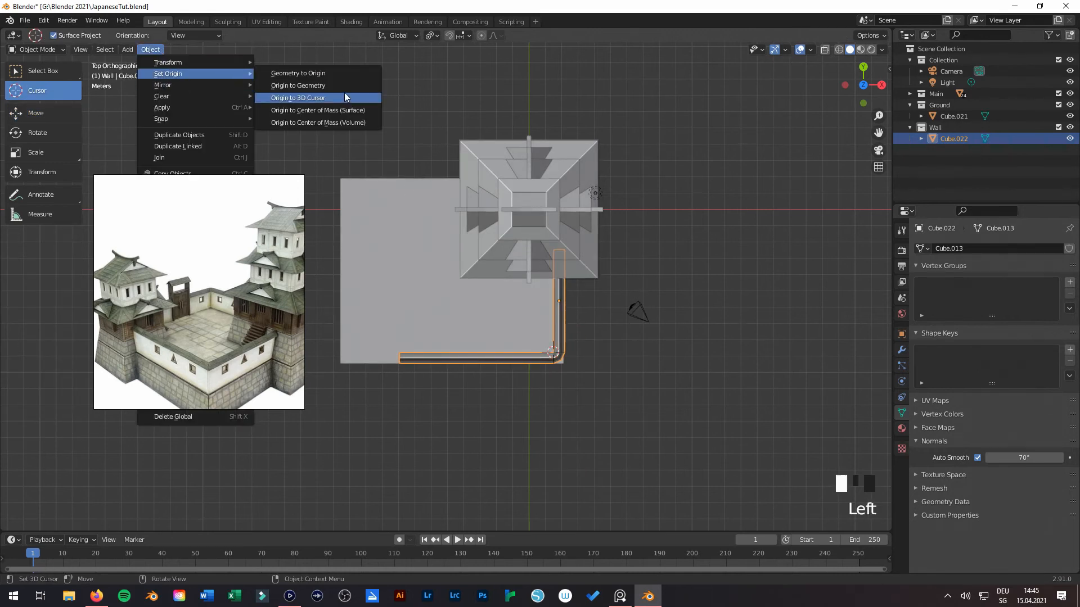
{"action": "left_click", "coordinate": [318, 84]}
{"action": "left_click", "coordinate": [36, 113]}
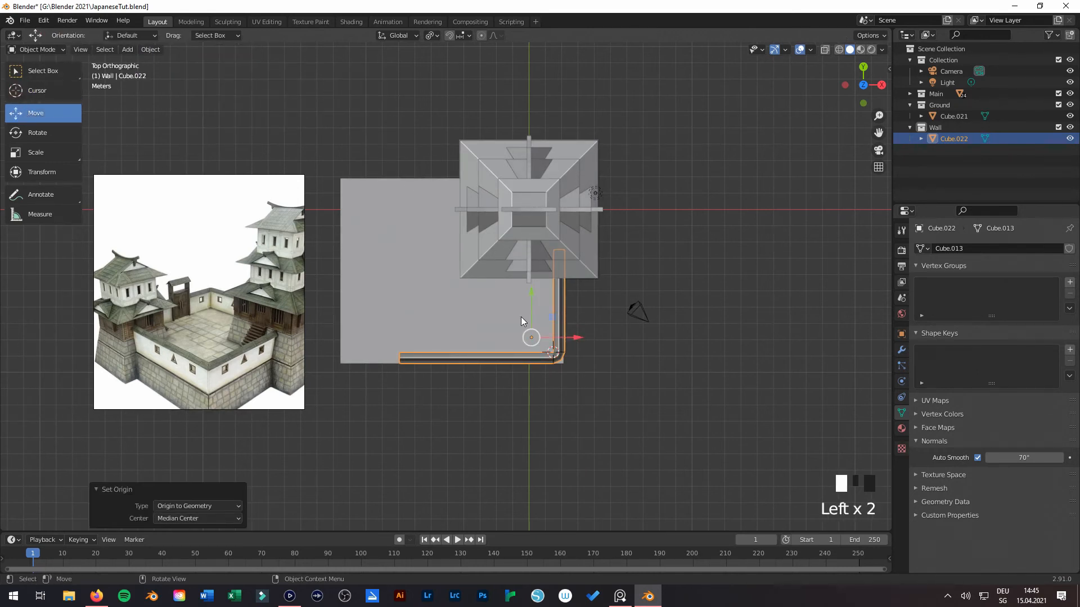
Step: Duplicate the L-shaped wall in place and rotate the copy 180° around the Z axis
{"action": "scroll", "coordinate": [545, 342], "scroll_direction": "down", "scroll_amount": 1}
{"action": "key", "text": "shift+d"}
{"action": "right_click", "coordinate": [558, 341]}
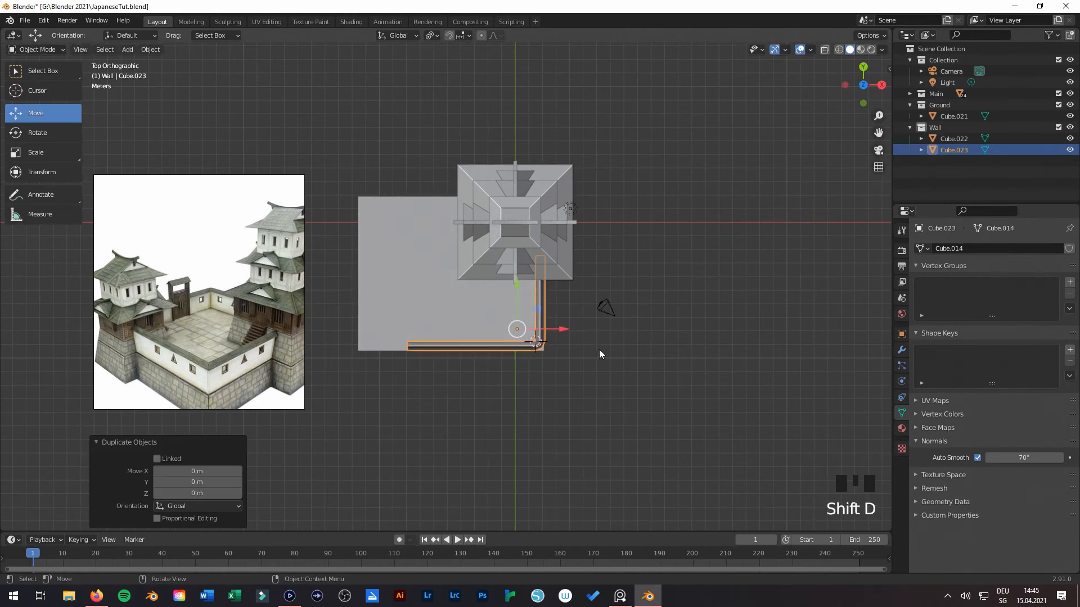
{"action": "key", "text": "r"}
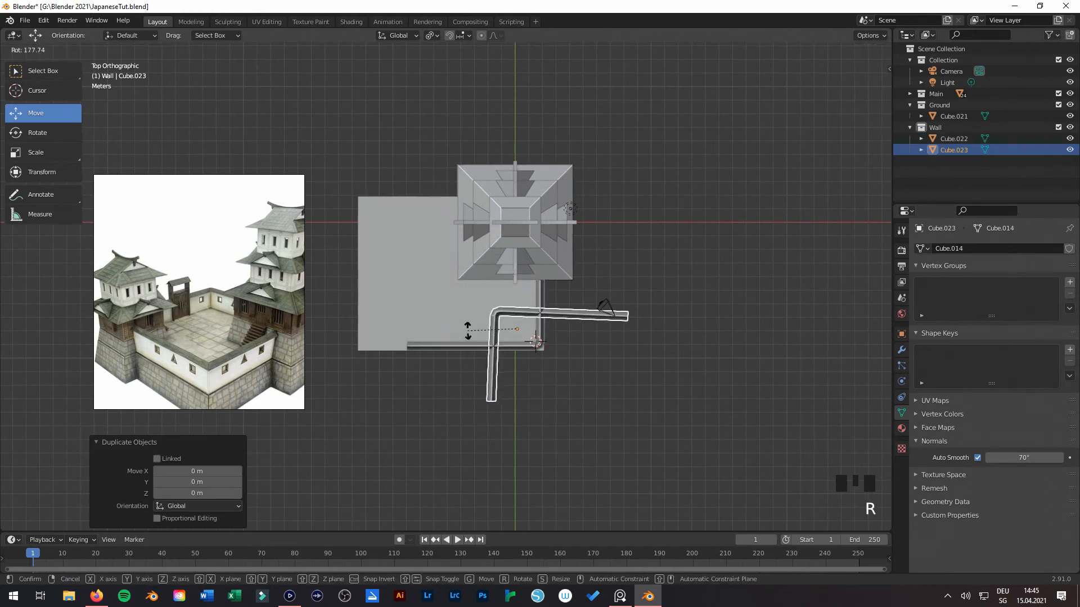
{"action": "left_click", "coordinate": [468, 331]}
{"action": "left_click", "coordinate": [214, 482]}
{"action": "key", "text": "Return"}
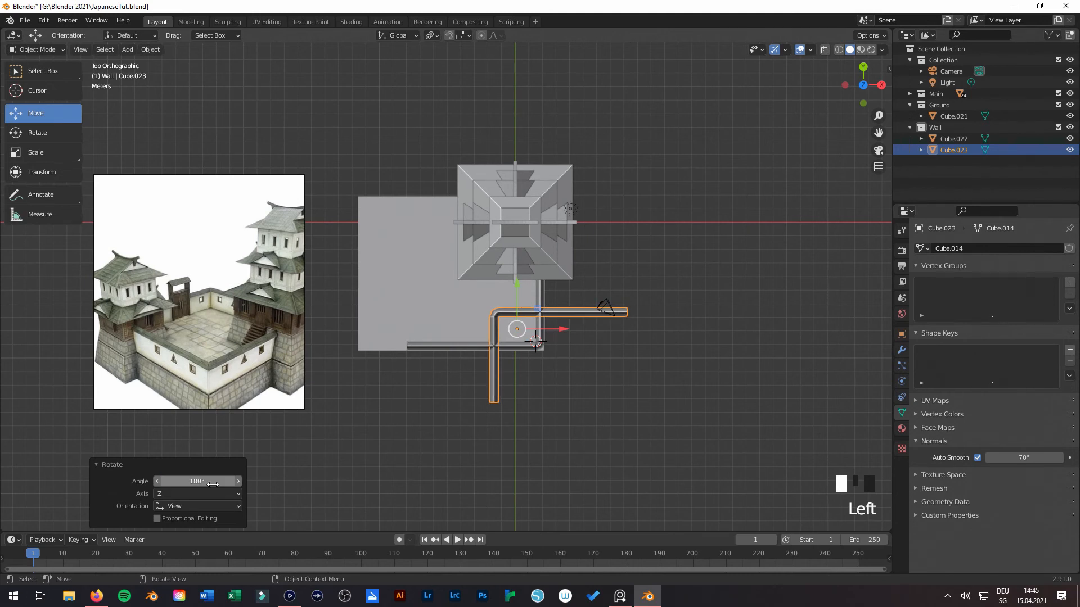
Step: Move the rotated wall copy to the ground block's diagonally opposite corner so it follows the block's edges
{"action": "left_click", "coordinate": [523, 286], "text": "ctrl"}
{"action": "left_click", "coordinate": [545, 312]}
{"action": "left_click_drag", "start_coordinate": [519, 284], "coordinate": [520, 168], "text": "ctrl"}
{"action": "left_click_drag", "start_coordinate": [556, 218], "coordinate": [421, 222], "text": "ctrl"}
{"action": "left_click_drag", "start_coordinate": [387, 177], "coordinate": [388, 173]}
{"action": "middle_click_drag", "start_coordinate": [388, 174], "coordinate": [601, 380]}
{"action": "scroll", "coordinate": [453, 359], "scroll_direction": "up", "scroll_amount": 2}
{"action": "left_click_drag", "start_coordinate": [509, 318], "coordinate": [506, 321]}
Step: Select all end faces of the wall copy's shorter arm, including the roof profile, and move them back toward its corner
{"action": "key", "text": "Tab"}
{"action": "middle_click_drag", "start_coordinate": [506, 321], "coordinate": [416, 365]}
{"action": "left_click", "coordinate": [409, 369]}
{"action": "key", "text": "c"}
{"action": "left_click_drag", "start_coordinate": [389, 352], "coordinate": [411, 350]}
{"action": "left_click", "coordinate": [342, 369]}
{"action": "right_click", "coordinate": [342, 370]}
{"action": "scroll", "coordinate": [341, 369], "scroll_direction": "up", "scroll_amount": 5}
{"action": "middle_click_drag", "start_coordinate": [341, 370], "coordinate": [481, 370], "text": "shift"}
{"action": "left_click", "coordinate": [481, 370], "text": "shift"}
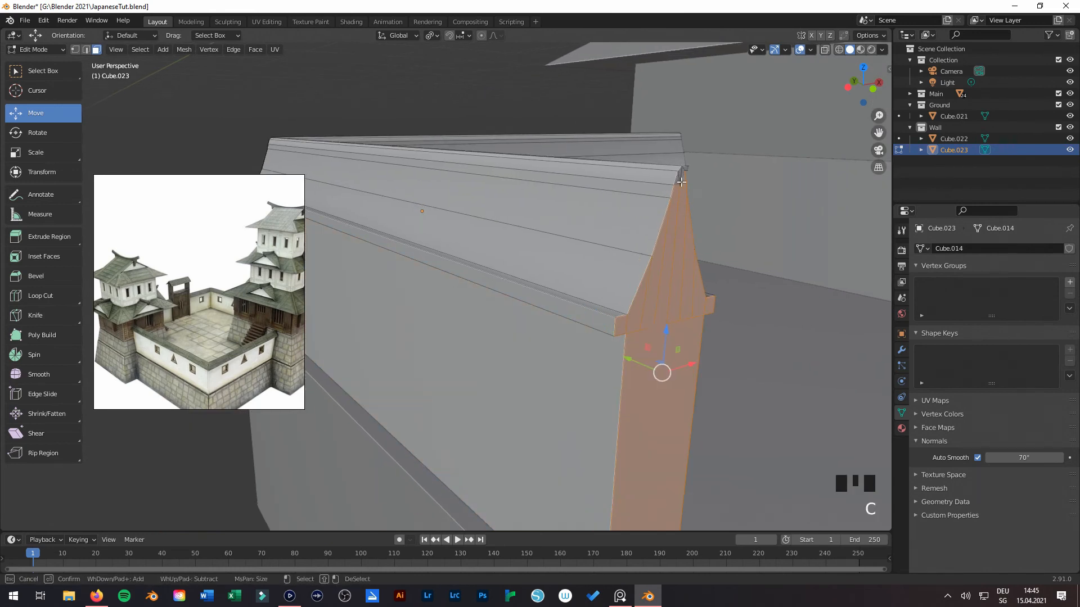
{"action": "middle_click_drag", "start_coordinate": [680, 186], "coordinate": [646, 324]}
{"action": "left_click_drag", "start_coordinate": [574, 327], "coordinate": [500, 305]}
{"action": "key", "text": "Tab"}
Step: Select the rectangular end face of the original front wall section for editing
{"action": "middle_click_drag", "start_coordinate": [656, 368], "coordinate": [227, 317]}
{"action": "mouse_move", "coordinate": [513, 327]}
{"action": "middle_mouse_down"}
{"action": "mouse_move", "coordinate": [608, 329]}
{"action": "mouse_move", "coordinate": [519, 336]}
{"action": "middle_mouse_up"}
{"action": "scroll", "coordinate": [532, 334], "scroll_direction": "down", "scroll_amount": 1}
{"action": "key", "text": "Tab"}
{"action": "key", "text": "Tab"}
{"action": "left_click", "coordinate": [608, 374]}
{"action": "key", "text": "Tab"}
{"action": "left_click", "coordinate": [610, 380]}
{"action": "scroll", "coordinate": [636, 386], "scroll_direction": "up", "scroll_amount": 5}
{"action": "middle_click_drag", "start_coordinate": [636, 386], "coordinate": [647, 302], "text": "shift"}
{"action": "scroll", "coordinate": [684, 279], "scroll_direction": "down", "scroll_amount": 3}
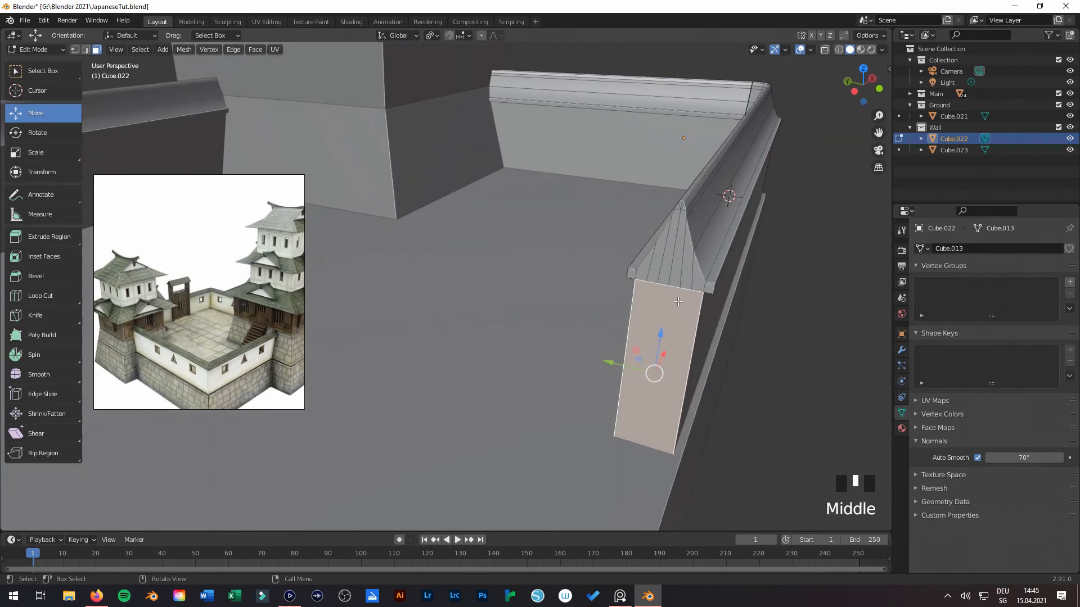
Step: Try to box-select the original front wall section's end in a wireframe front view
{"action": "scroll", "coordinate": [714, 290], "scroll_direction": "down", "scroll_amount": 3}
{"action": "middle_click_drag", "start_coordinate": [711, 308], "coordinate": [585, 317]}
{"action": "key", "text": "KP_1"}
{"action": "key", "text": "z"}
{"action": "left_click", "coordinate": [534, 317]}
{"action": "middle_click_drag", "start_coordinate": [738, 311], "coordinate": [711, 313], "text": "shift"}
{"action": "left_click", "coordinate": [732, 275]}
{"action": "key", "text": "b"}
{"action": "left_click_drag", "start_coordinate": [362, 187], "coordinate": [617, 446]}
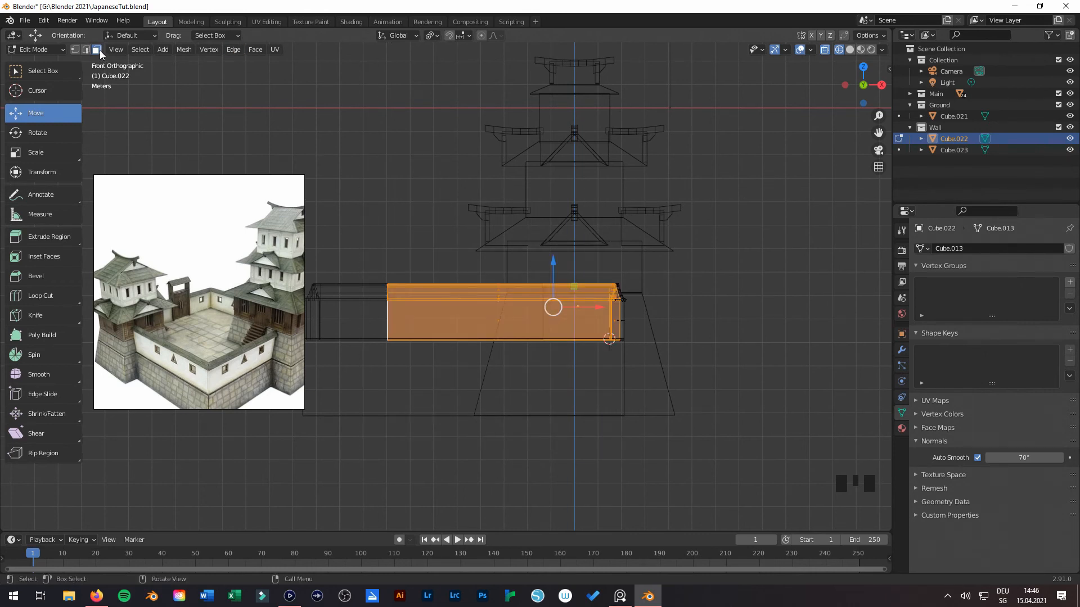
{"action": "scroll", "coordinate": [580, 327], "scroll_direction": "up", "scroll_amount": 5}
{"action": "middle_click_drag", "start_coordinate": [579, 326], "coordinate": [554, 414], "text": "shift"}
{"action": "scroll", "coordinate": [506, 281], "scroll_direction": "down", "scroll_amount": 3}
{"action": "key", "text": "Tab"}
{"action": "scroll", "coordinate": [437, 392], "scroll_direction": "down", "scroll_amount": 3}
{"action": "key", "text": "Tab"}
{"action": "key", "text": "Tab"}
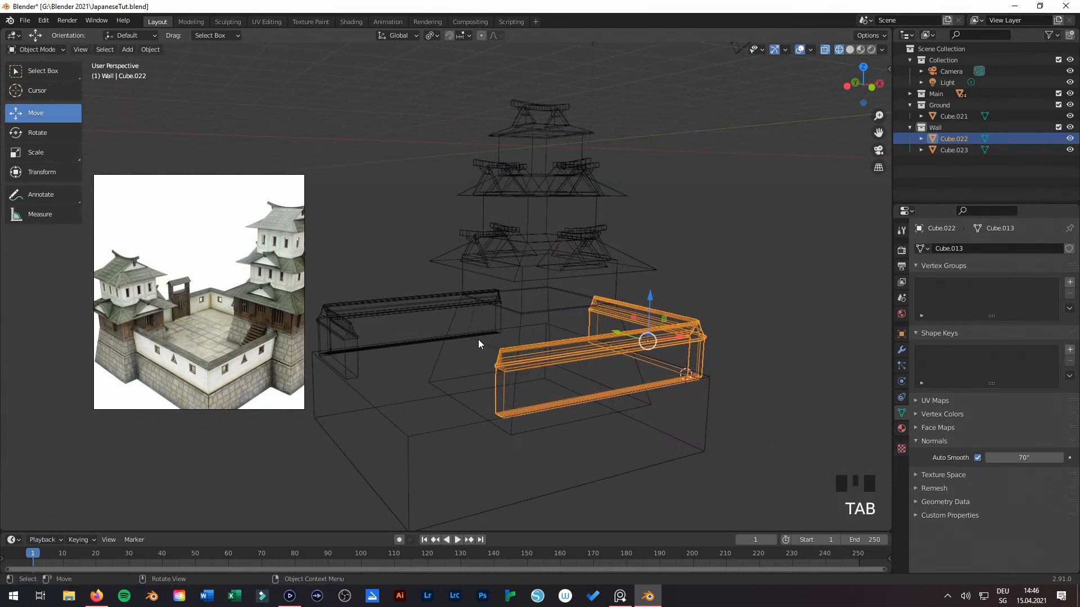
Step: Return to solid shading and select all end faces of the original front wall section, including the roof profile faces
{"action": "key", "text": "z"}
{"action": "mouse_move", "coordinate": [552, 337]}
{"action": "middle_mouse_down", "text": "shift"}
{"action": "mouse_move", "coordinate": [566, 296]}
{"action": "mouse_move", "coordinate": [534, 185]}
{"action": "middle_mouse_up", "text": "shift"}
{"action": "key", "text": "Tab"}
{"action": "middle_click_drag", "start_coordinate": [554, 298], "coordinate": [615, 270]}
{"action": "left_click", "coordinate": [588, 286]}
{"action": "scroll", "coordinate": [589, 285], "scroll_direction": "up", "scroll_amount": 5}
{"action": "middle_click_drag", "start_coordinate": [585, 225], "coordinate": [518, 302], "text": "shift"}
{"action": "key", "text": "c"}
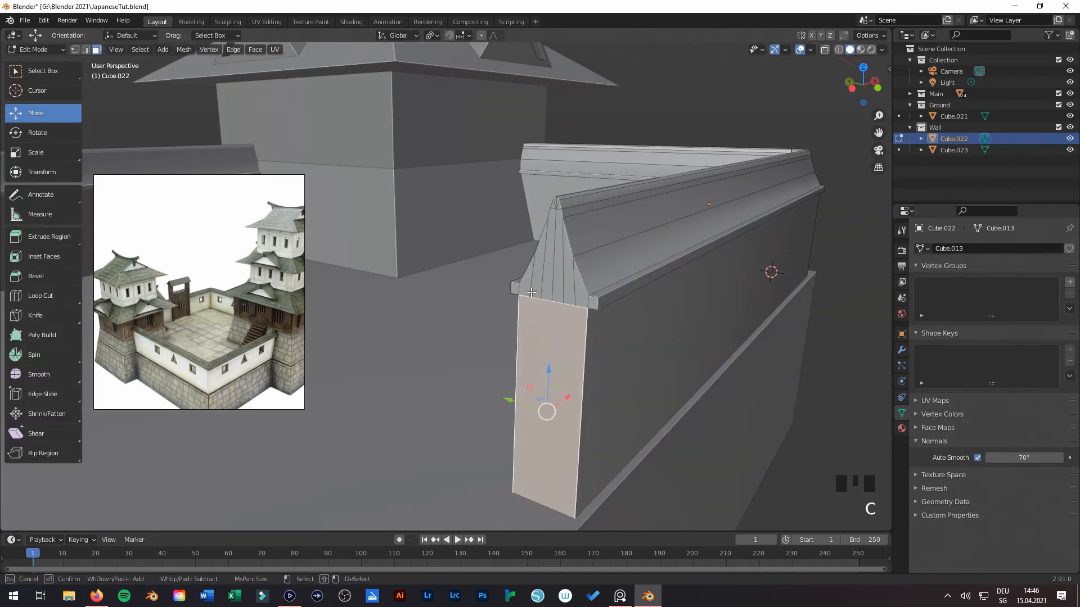
{"action": "left_click_drag", "start_coordinate": [517, 290], "coordinate": [592, 302]}
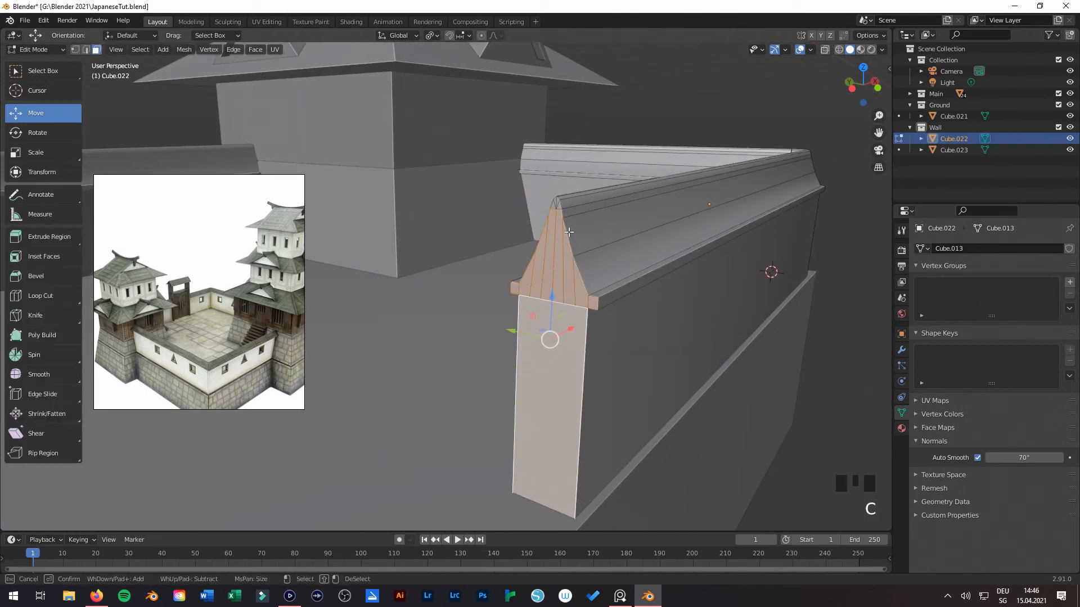
{"action": "right_click", "coordinate": [582, 261]}
Step: Duplicate the shortened end faces of the rotated wall copy and move the duplicate -2 m along Y to leave a gate gap
{"action": "scroll", "coordinate": [647, 258], "scroll_direction": "down", "scroll_amount": 4}
{"action": "middle_click_drag", "start_coordinate": [647, 259], "coordinate": [532, 281]}
{"action": "key", "text": "KP_7"}
{"action": "key", "text": "Tab"}
{"action": "left_click", "coordinate": [460, 287]}
{"action": "key", "text": "Tab"}
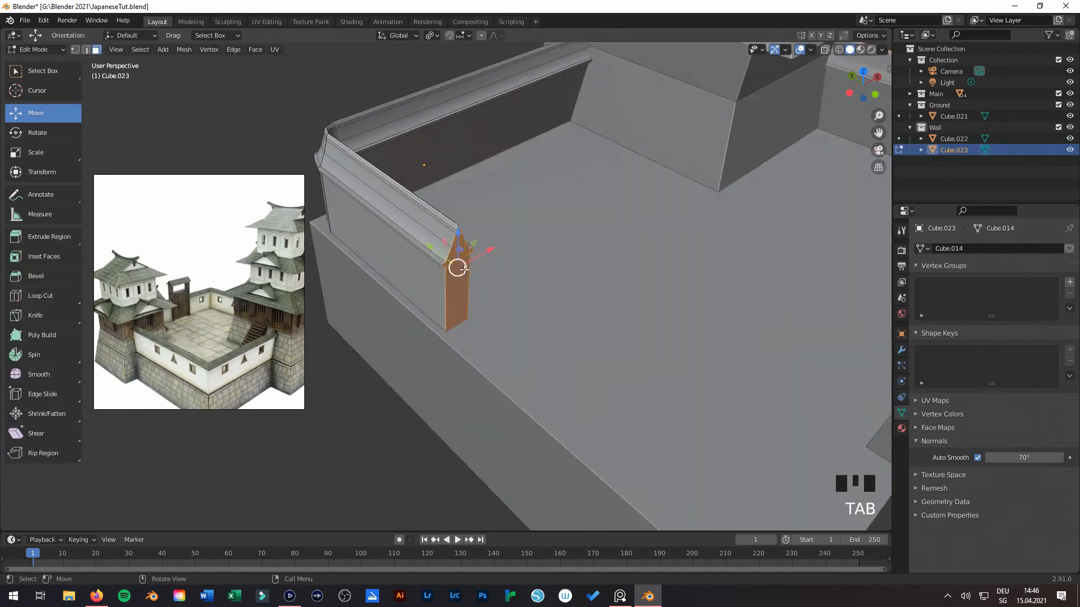
{"action": "scroll", "coordinate": [501, 302], "scroll_direction": "up", "scroll_amount": 3}
{"action": "scroll", "coordinate": [501, 302], "scroll_direction": "down", "scroll_amount": 3}
{"action": "key", "text": "KP_7"}
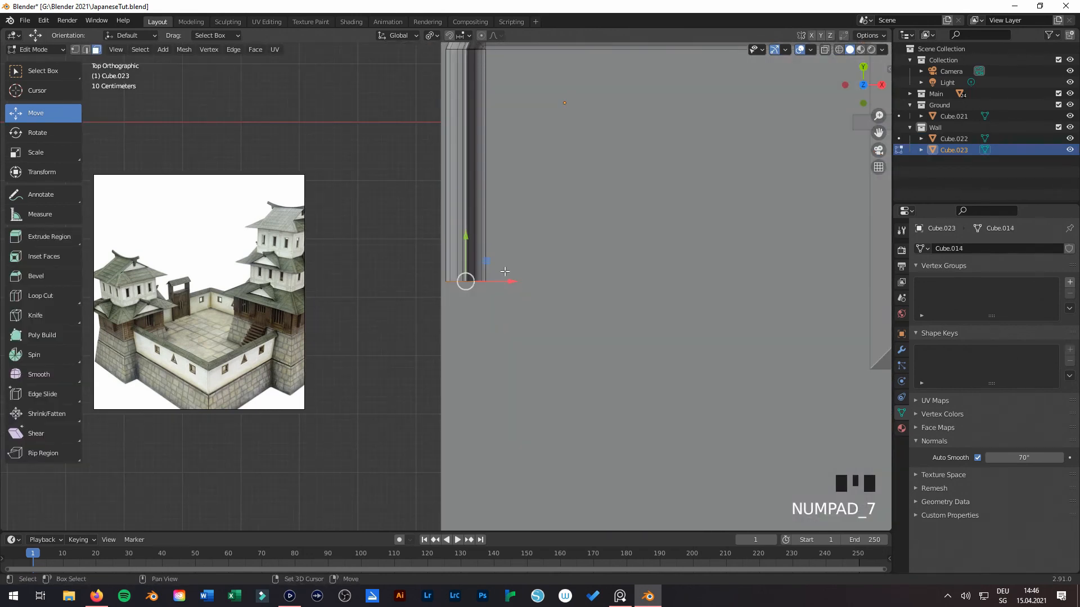
{"action": "scroll", "coordinate": [467, 282], "scroll_direction": "down", "scroll_amount": 4}
{"action": "key", "text": "shift+d"}
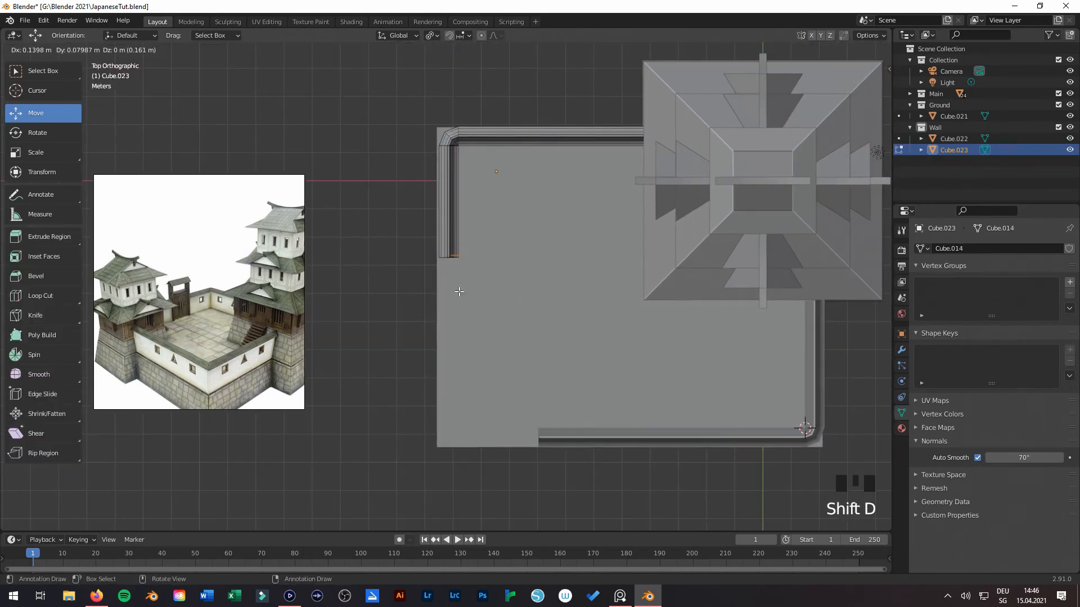
{"action": "right_click", "coordinate": [458, 292]}
{"action": "left_click_drag", "start_coordinate": [448, 214], "coordinate": [449, 272], "text": "ctrl"}
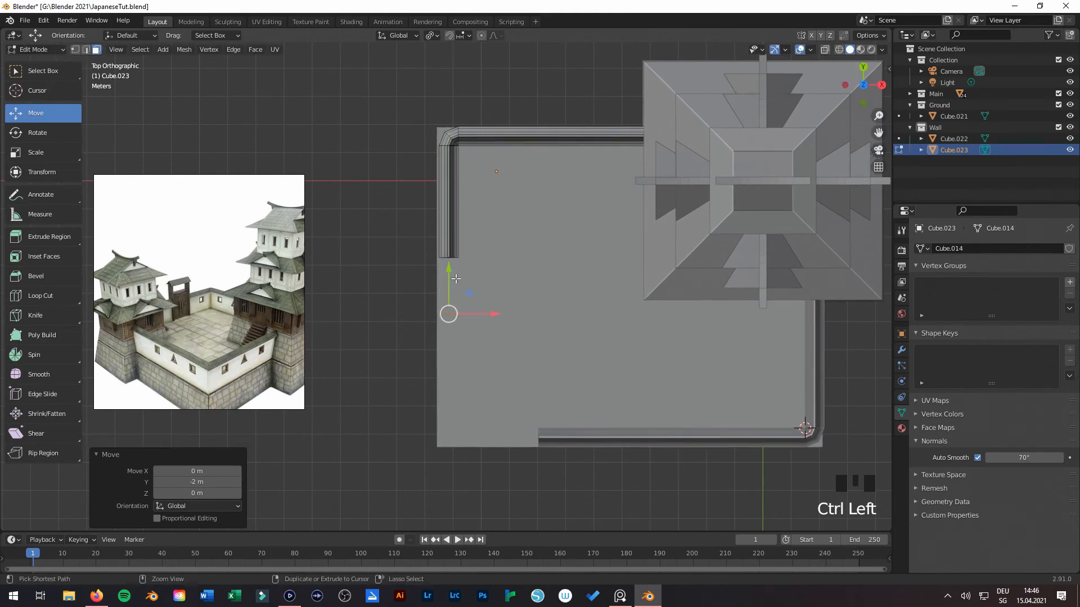
Step: Extrude the duplicated end faces along the ground block's edge toward its open corner to form a separate wall segment
{"action": "middle_click_drag", "start_coordinate": [449, 272], "coordinate": [543, 285]}
{"action": "key", "text": "e"}
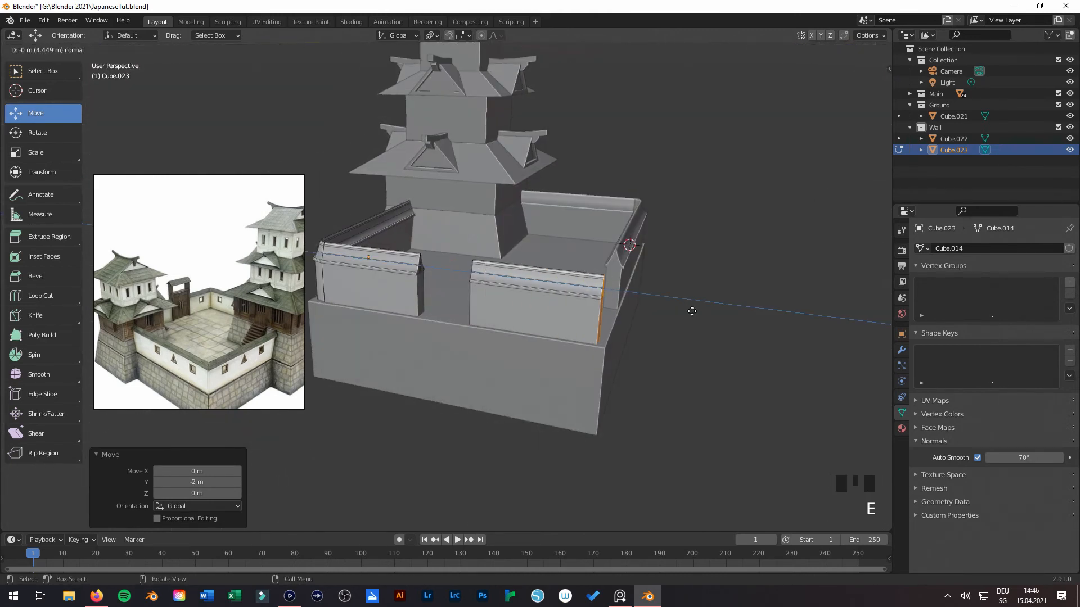
{"action": "left_click", "coordinate": [664, 316]}
{"action": "key", "text": "Tab"}
{"action": "left_click", "coordinate": [683, 380]}
{"action": "middle_click_drag", "start_coordinate": [683, 380], "coordinate": [383, 257]}
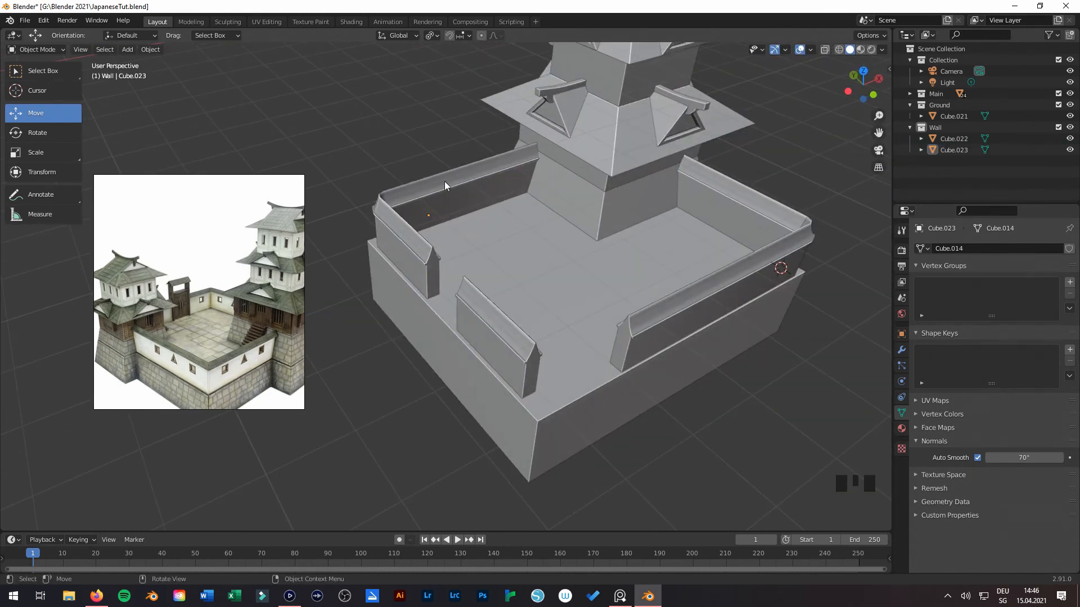
Step: Examine the new wall segment, the gate gap and the overall wall layout around the courtyard
{"action": "middle_click_drag", "start_coordinate": [596, 480], "coordinate": [665, 300]}
{"action": "middle_click_drag", "start_coordinate": [552, 358], "coordinate": [583, 402]}
{"action": "key", "text": "Tab"}
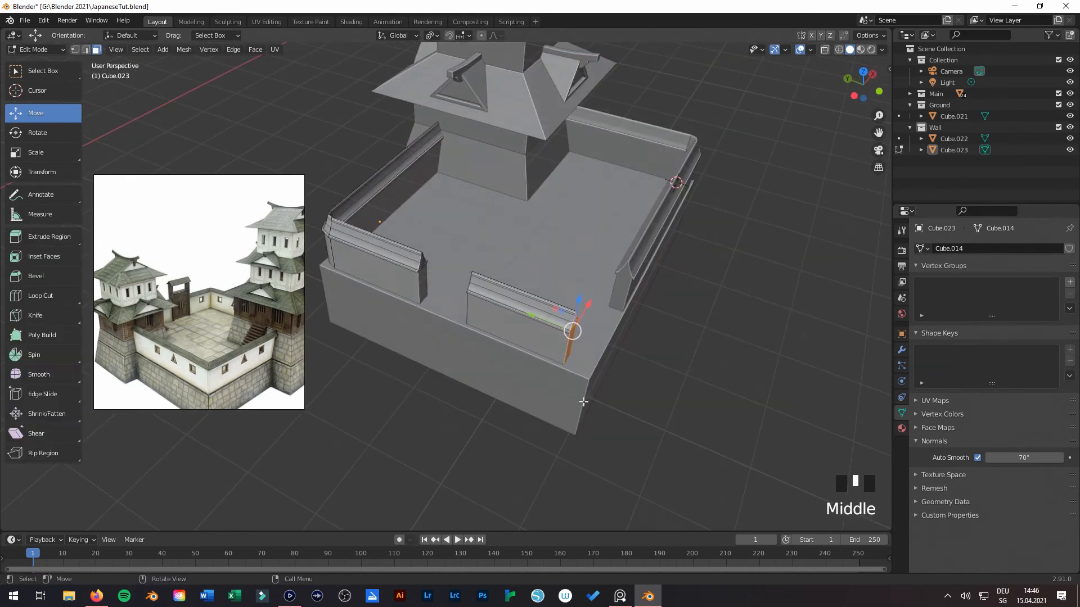
{"action": "key", "text": "Tab"}
{"action": "left_click", "coordinate": [681, 398]}
{"action": "middle_click_drag", "start_coordinate": [681, 398], "coordinate": [540, 341]}
{"action": "scroll", "coordinate": [540, 341], "scroll_direction": "up", "scroll_amount": 1}
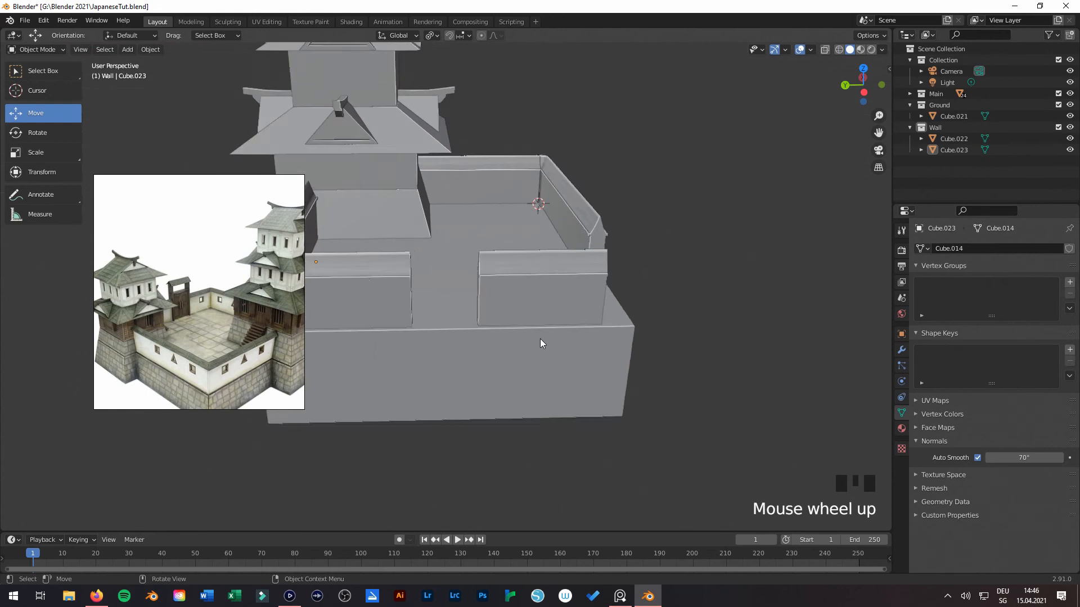
{"action": "scroll", "coordinate": [562, 310], "scroll_direction": "up", "scroll_amount": 2}
{"action": "middle_click_drag", "start_coordinate": [632, 306], "coordinate": [508, 292]}
{"action": "scroll", "coordinate": [510, 312], "scroll_direction": "down", "scroll_amount": 2}
Step: Save the file and check the original front wall section's mesh in Edit Mode against the reference
{"action": "left_click", "coordinate": [25, 20]}
{"action": "left_click", "coordinate": [60, 99]}
{"action": "scroll", "coordinate": [502, 242], "scroll_direction": "up", "scroll_amount": 1}
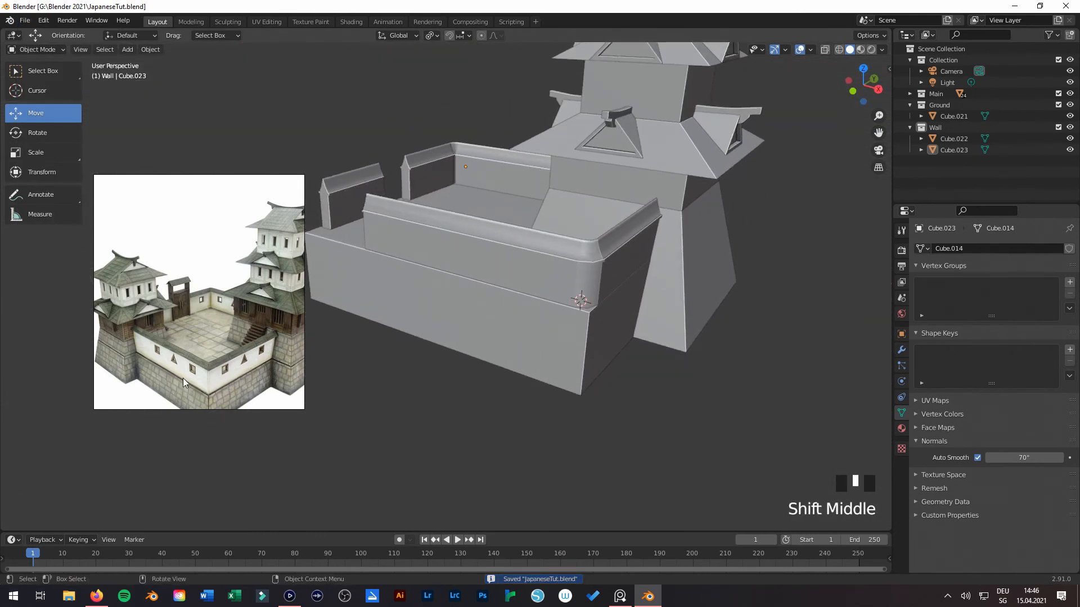
{"action": "scroll", "coordinate": [613, 335], "scroll_direction": "up", "scroll_amount": 3}
{"action": "middle_click_drag", "start_coordinate": [613, 334], "coordinate": [540, 363], "text": "shift"}
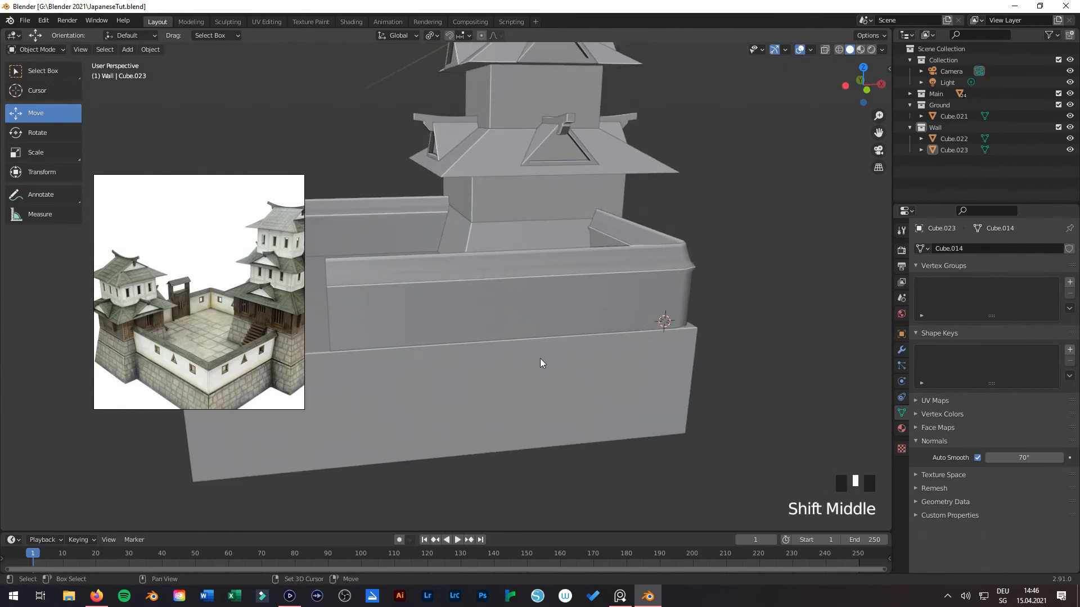
{"action": "left_click", "coordinate": [550, 313]}
{"action": "key", "text": "Tab"}
{"action": "middle_click_drag", "start_coordinate": [550, 313], "coordinate": [564, 324]}
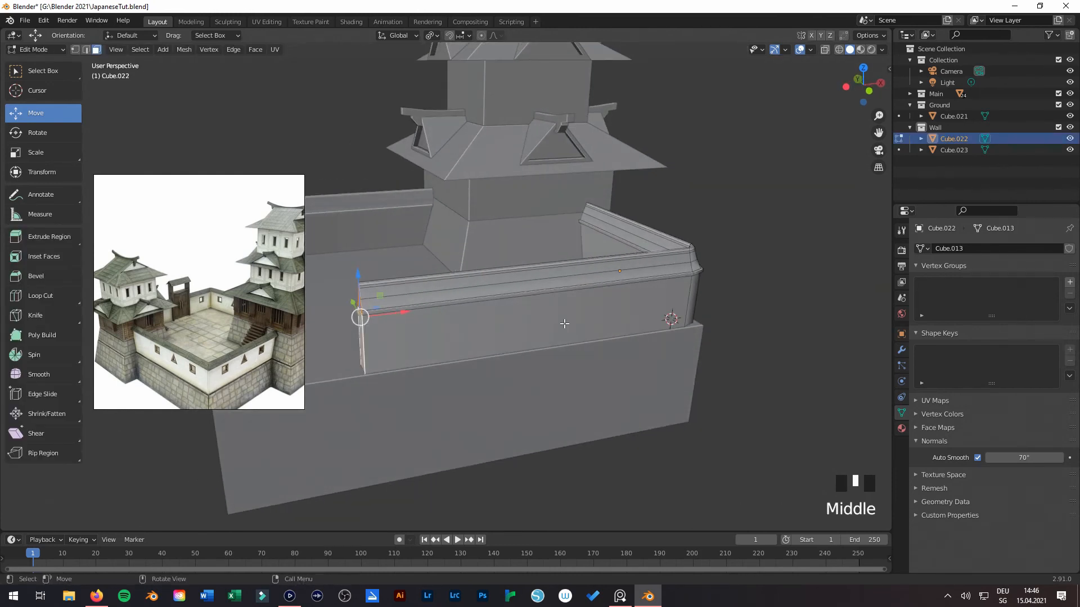
{"action": "key", "text": "ctrl+s"}
{"action": "key", "text": "Tab"}
Step: Shift the reference image aside, add a cube to the Wall collection, and move it along X to the front wall section
{"action": "left_click_drag", "start_coordinate": [223, 302], "coordinate": [131, 375]}
{"action": "left_click", "coordinate": [127, 49]}
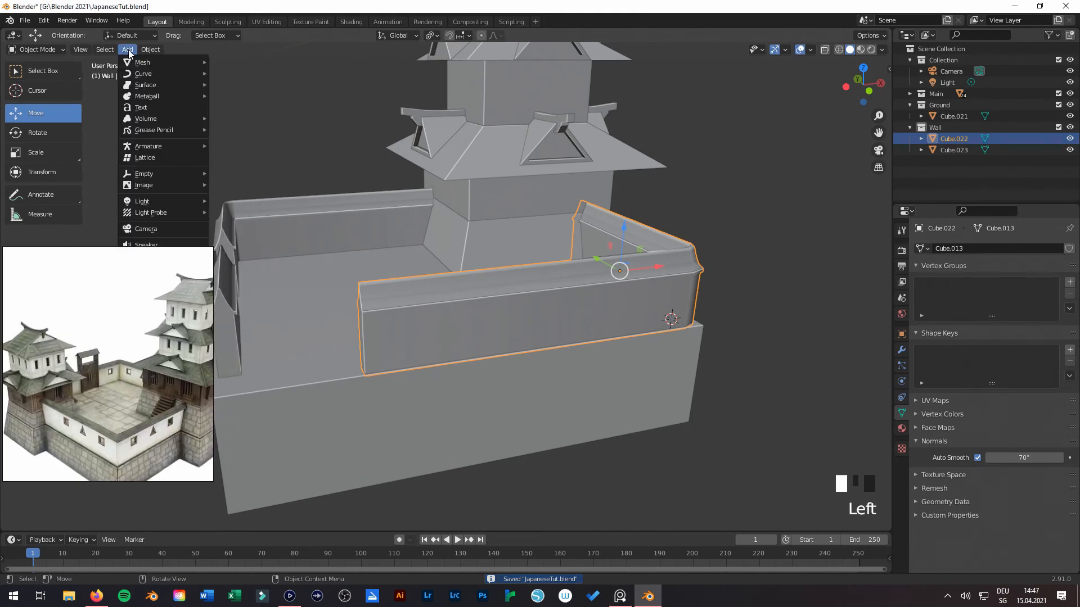
{"action": "left_click", "coordinate": [937, 131]}
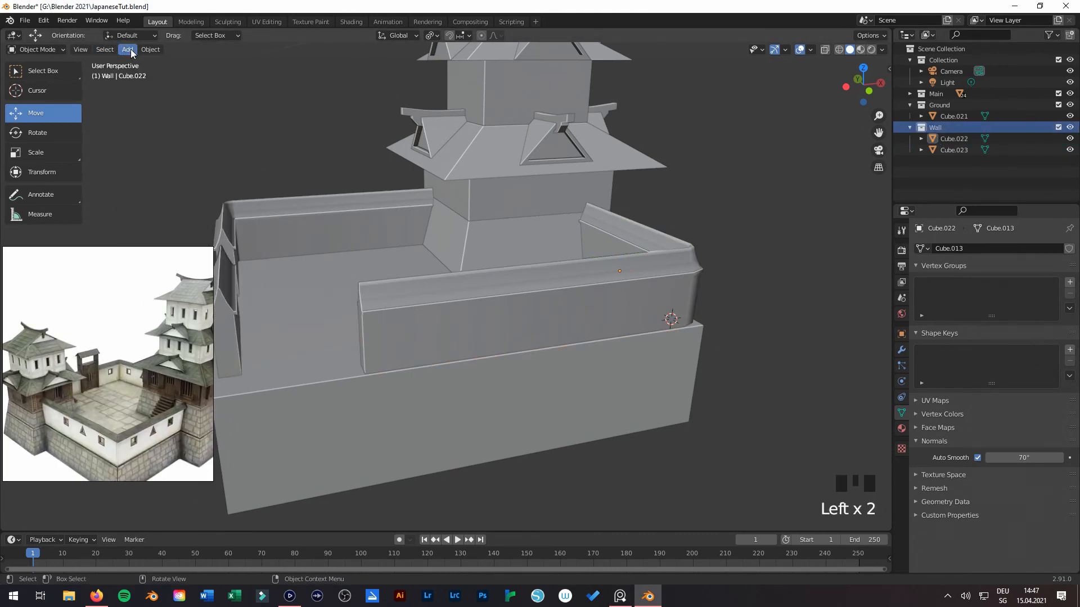
{"action": "left_click", "coordinate": [127, 49]}
{"action": "mouse_move", "coordinate": [168, 62]}
{"action": "left_click", "coordinate": [251, 72]}
{"action": "scroll", "coordinate": [498, 306], "scroll_direction": "down", "scroll_amount": 2}
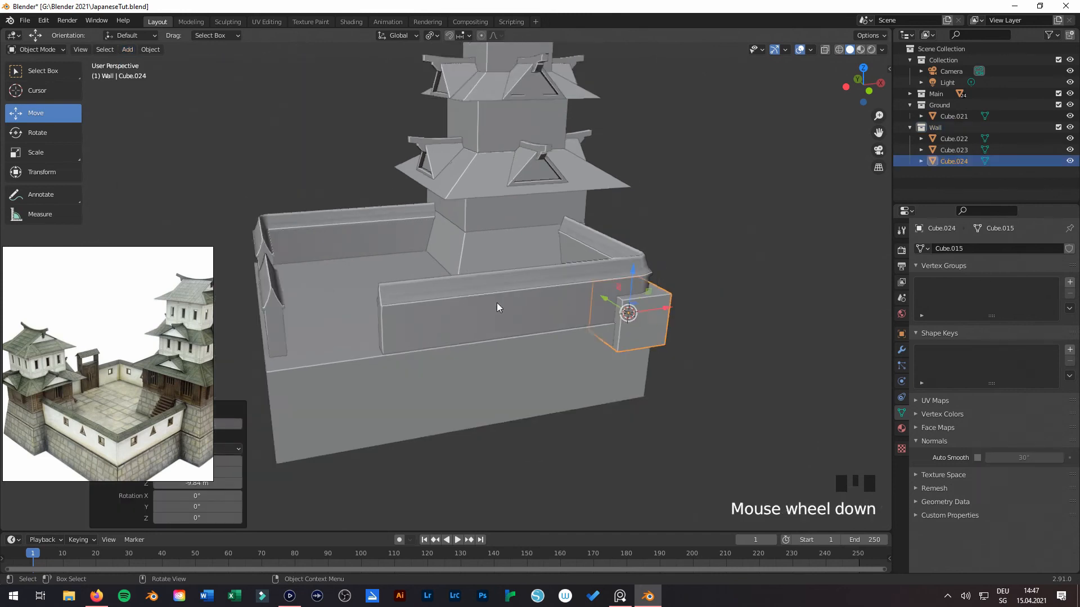
{"action": "left_click_drag", "start_coordinate": [618, 307], "coordinate": [501, 320], "text": "ctrl"}
Step: Scale the cube down to window size and raise it 0.60541 m against the front wall
{"action": "scroll", "coordinate": [141, 389], "scroll_direction": "up", "scroll_amount": 4}
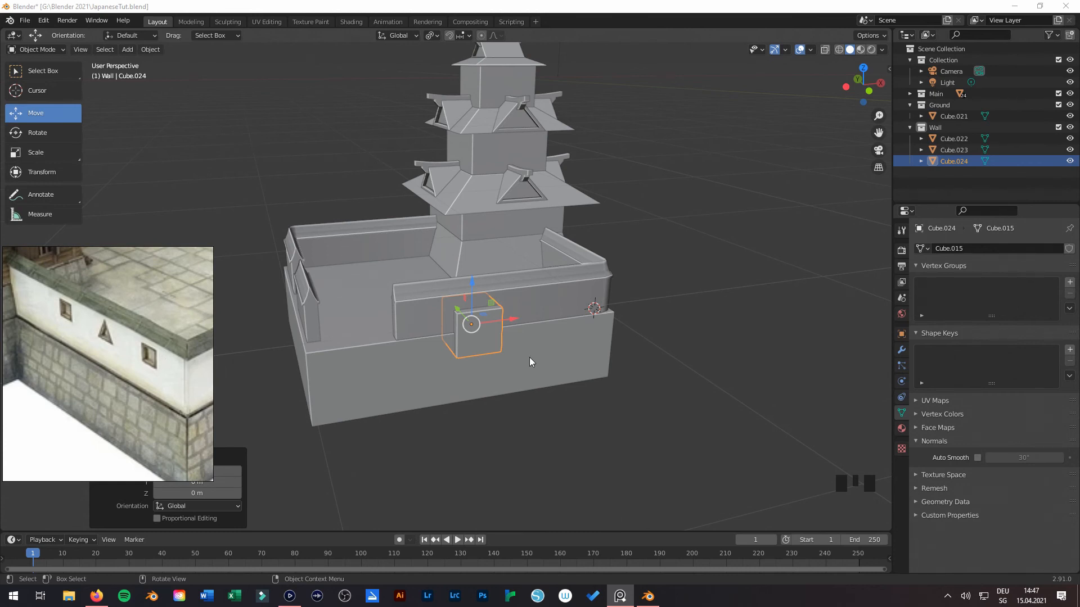
{"action": "middle_click_drag", "start_coordinate": [528, 362], "coordinate": [538, 362]}
{"action": "key", "text": "s"}
{"action": "left_click", "coordinate": [495, 349]}
{"action": "left_click_drag", "start_coordinate": [462, 281], "coordinate": [461, 267]}
{"action": "middle_click_drag", "start_coordinate": [461, 268], "coordinate": [573, 321]}
Step: Scale the window cube along Y and move it along Y so it sits at the front wall's outer face
{"action": "left_click", "coordinate": [36, 153]}
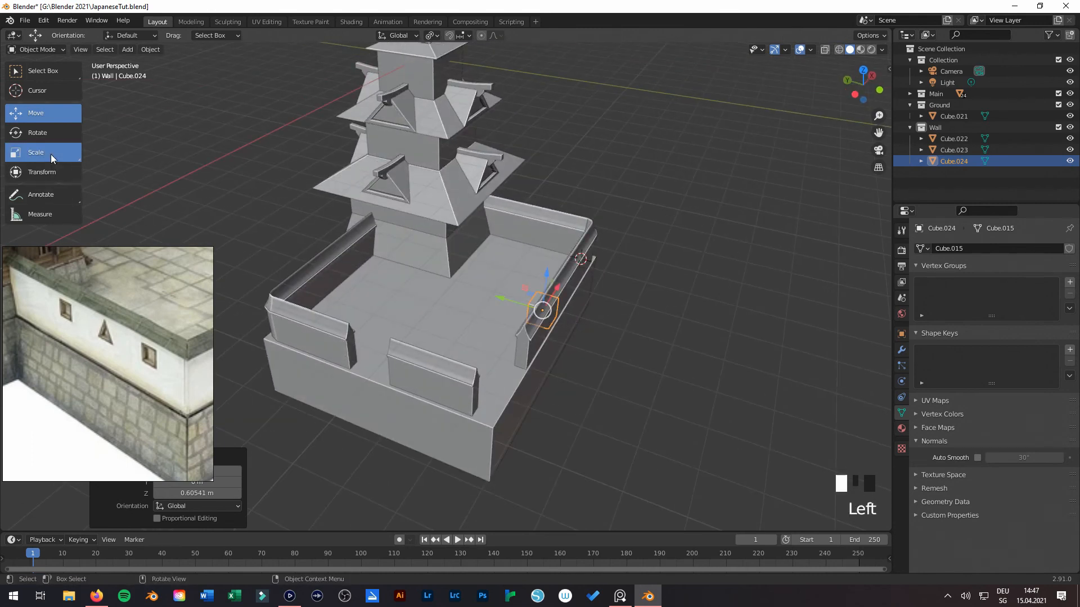
{"action": "scroll", "coordinate": [450, 281], "scroll_direction": "up", "scroll_amount": 3}
{"action": "middle_click_drag", "start_coordinate": [523, 286], "coordinate": [450, 281], "text": "shift"}
{"action": "left_click_drag", "start_coordinate": [428, 297], "coordinate": [411, 291]}
{"action": "middle_click_drag", "start_coordinate": [453, 293], "coordinate": [517, 299]}
{"action": "left_click", "coordinate": [35, 115]}
{"action": "scroll", "coordinate": [593, 279], "scroll_direction": "up", "scroll_amount": 2}
{"action": "left_click_drag", "start_coordinate": [493, 313], "coordinate": [567, 330]}
{"action": "middle_click_drag", "start_coordinate": [567, 329], "coordinate": [512, 297]}
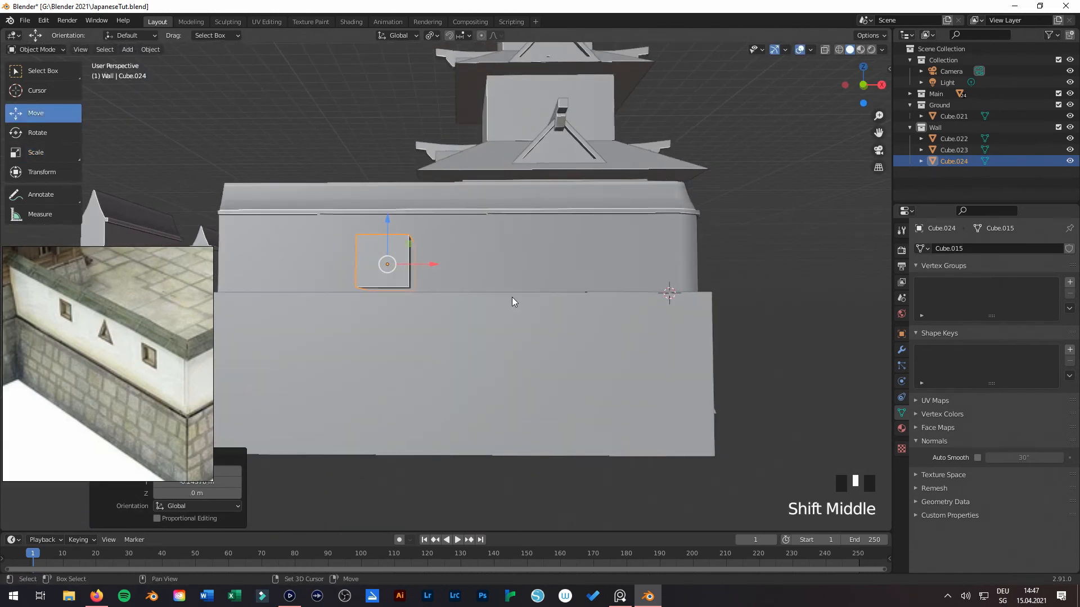
Step: Scale the window cube down in front view and raise it to the upper part of the front wall
{"action": "key", "text": "KP_1"}
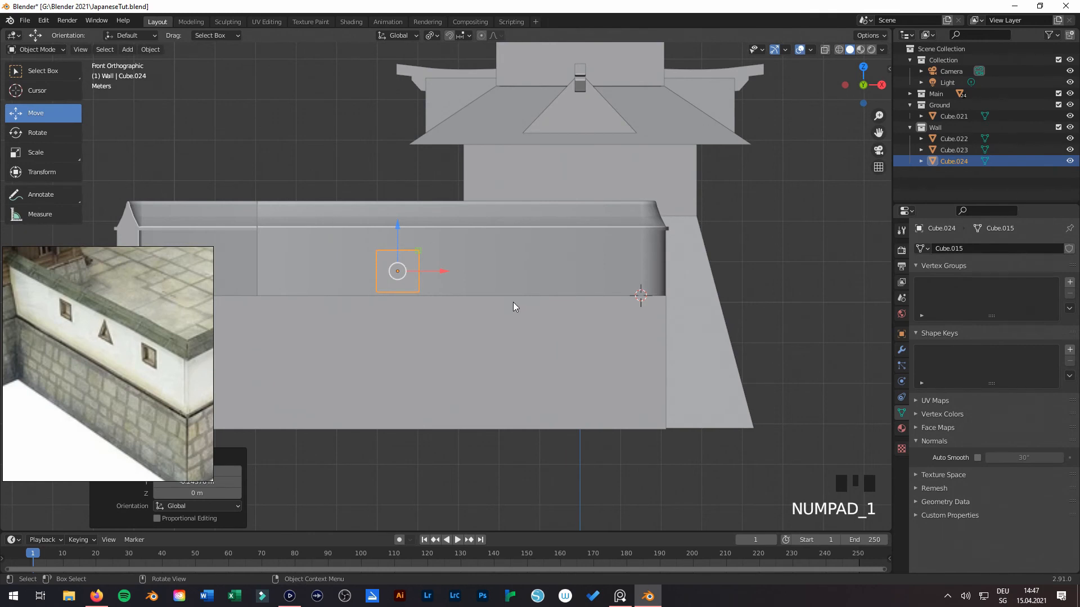
{"action": "key", "text": "s"}
{"action": "left_click", "coordinate": [459, 291]}
{"action": "mouse_move", "coordinate": [393, 226]}
{"action": "left_mouse_down"}
{"action": "mouse_move", "coordinate": [397, 198]}
{"action": "mouse_move", "coordinate": [398, 207]}
{"action": "left_mouse_up"}
Step: Adjust the window cube's depth along Y, then move it along X toward the gate gap and raise it 0.055465 m
{"action": "middle_click_drag", "start_coordinate": [432, 262], "coordinate": [509, 318]}
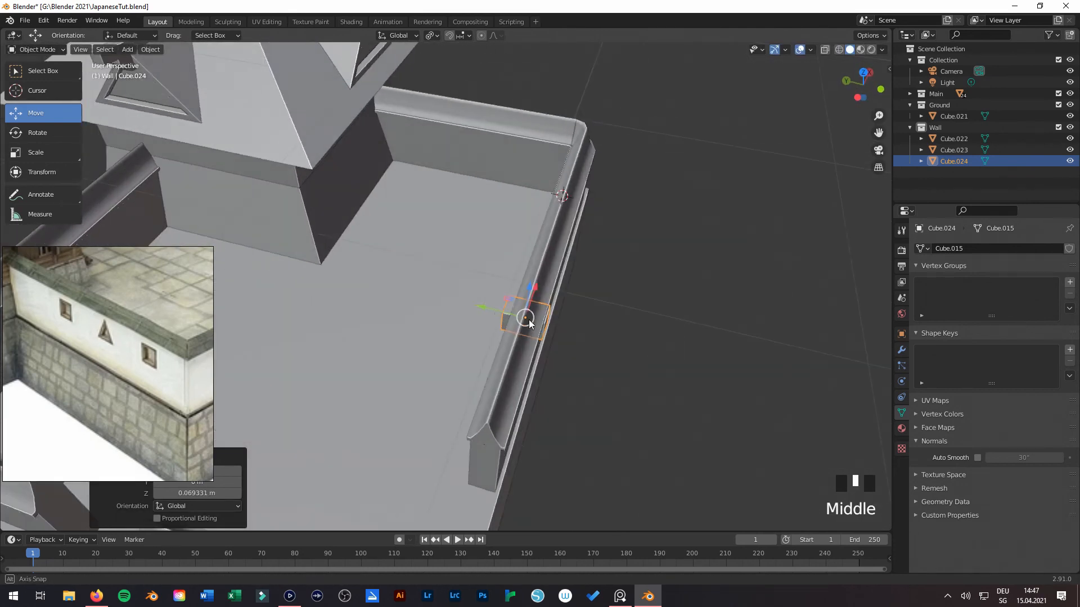
{"action": "left_click_drag", "start_coordinate": [484, 310], "coordinate": [488, 307]}
{"action": "middle_click_drag", "start_coordinate": [569, 352], "coordinate": [452, 325]}
{"action": "key", "text": "KP_1"}
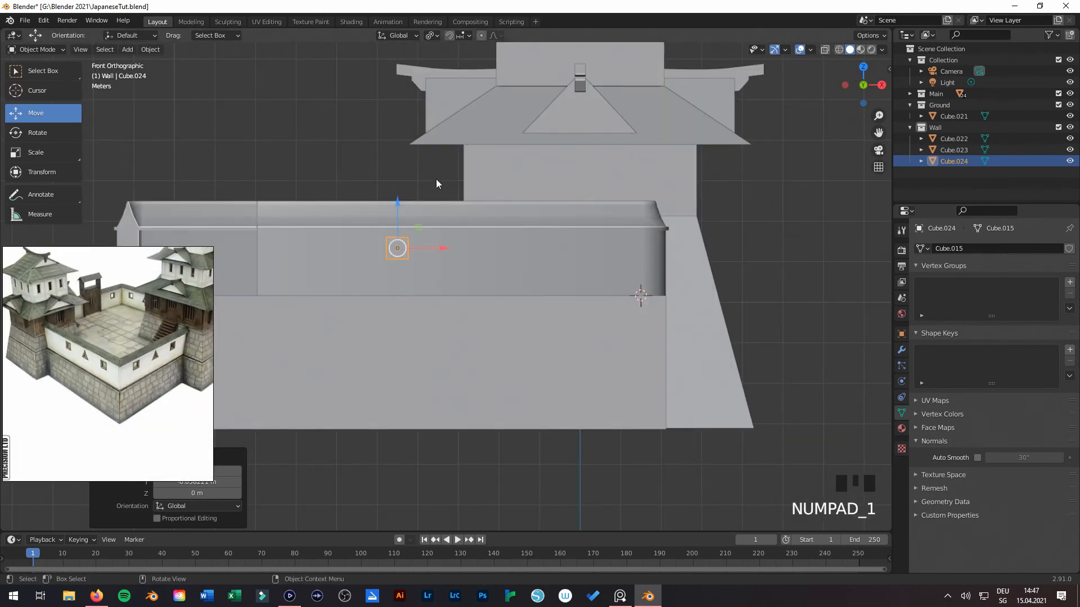
{"action": "left_click_drag", "start_coordinate": [440, 247], "coordinate": [404, 245]}
{"action": "left_click_drag", "start_coordinate": [368, 214], "coordinate": [369, 212]}
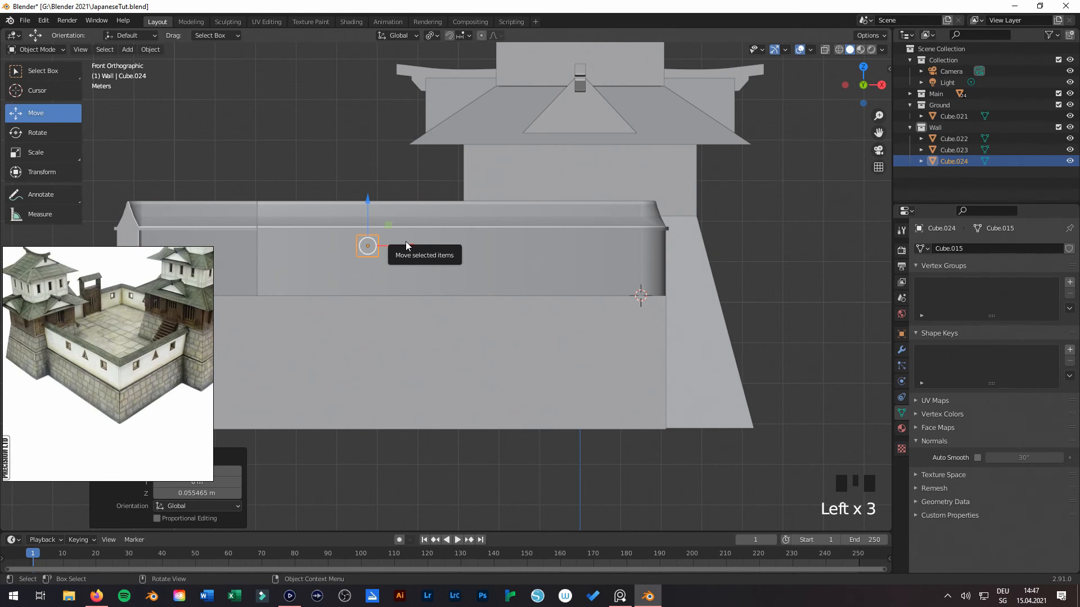
Step: Duplicate the window cube in Edit Mode and move the copy about 5.5 m along X toward the wall's rounded corner
{"action": "key", "text": "Tab"}
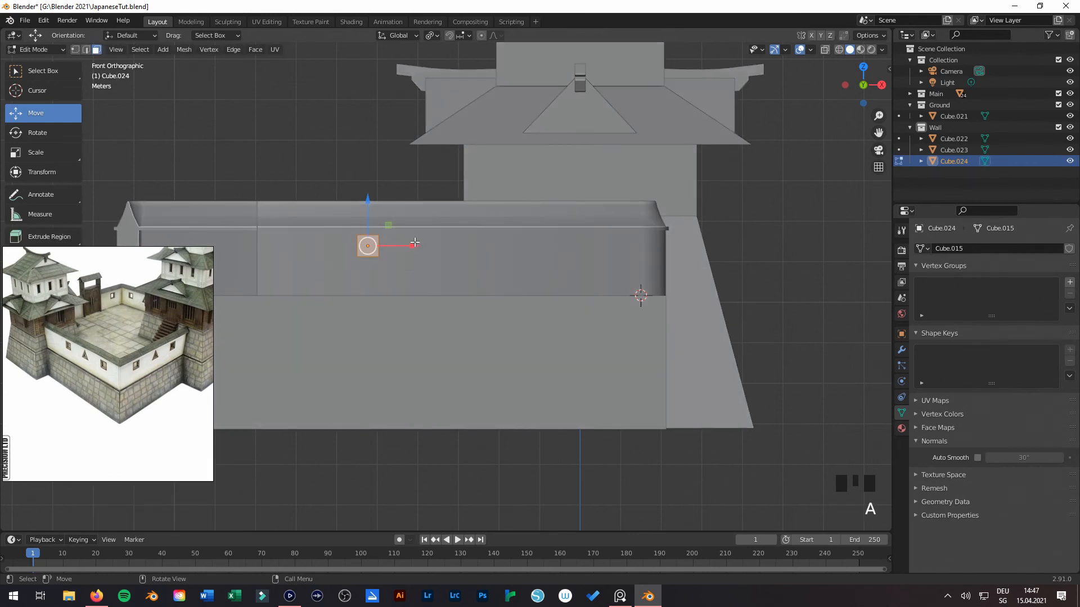
{"action": "key", "text": "shift+d"}
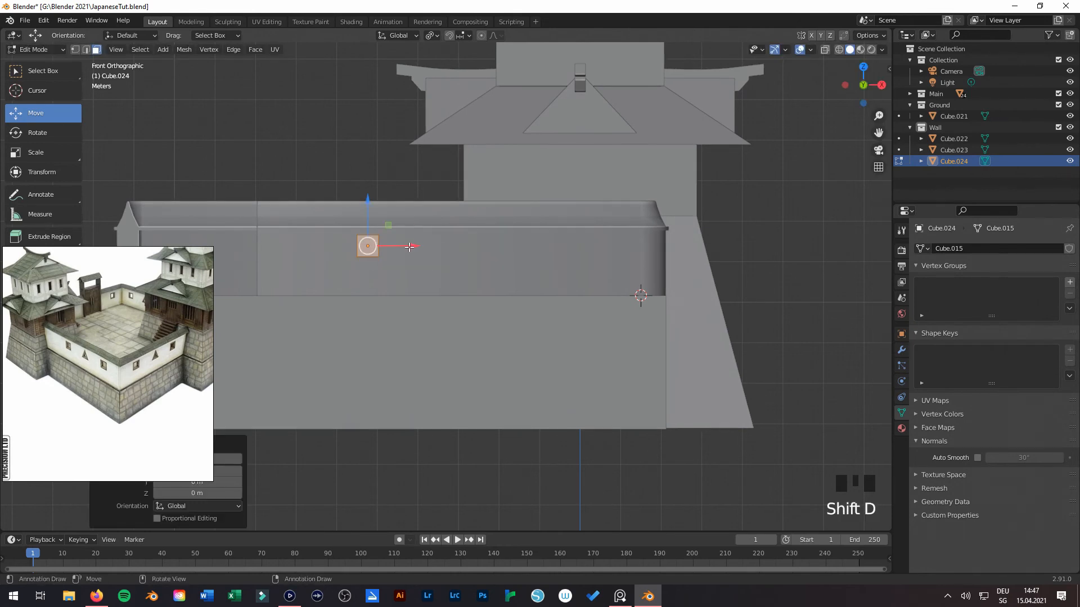
{"action": "key", "text": "ctrl"}
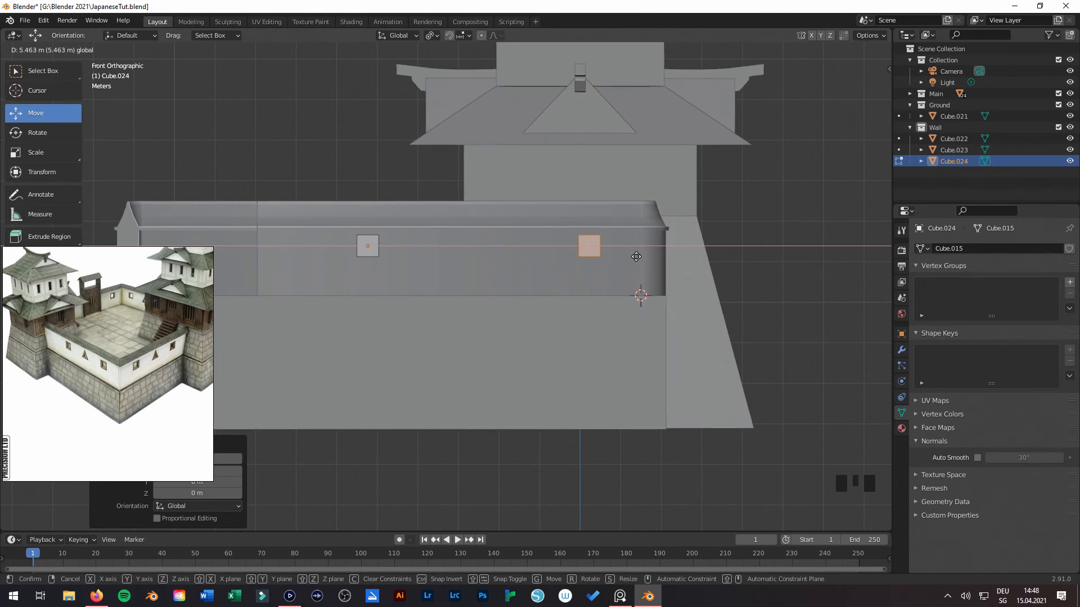
{"action": "left_click", "coordinate": [653, 257]}
{"action": "key", "text": "Tab"}
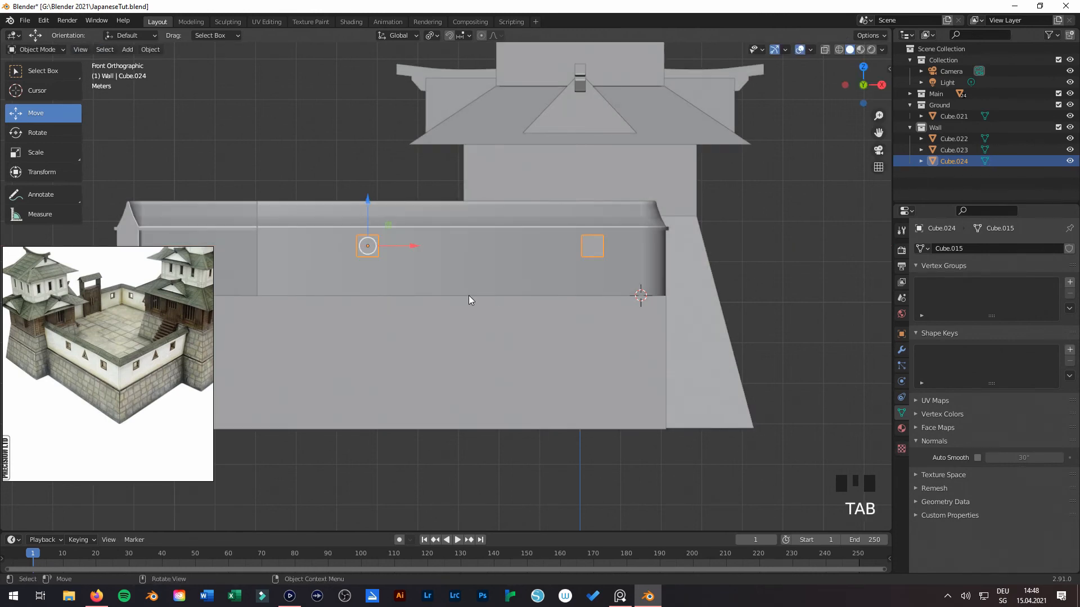
{"action": "key", "text": "Tab"}
{"action": "key", "text": "Tab"}
{"action": "key", "text": "Tab"}
{"action": "key", "text": "Tab"}
{"action": "key", "text": "Tab"}
Step: Check both window cubes from either side of the wall and against the reference image, and save the file
{"action": "middle_click_drag", "start_coordinate": [471, 296], "coordinate": [669, 259]}
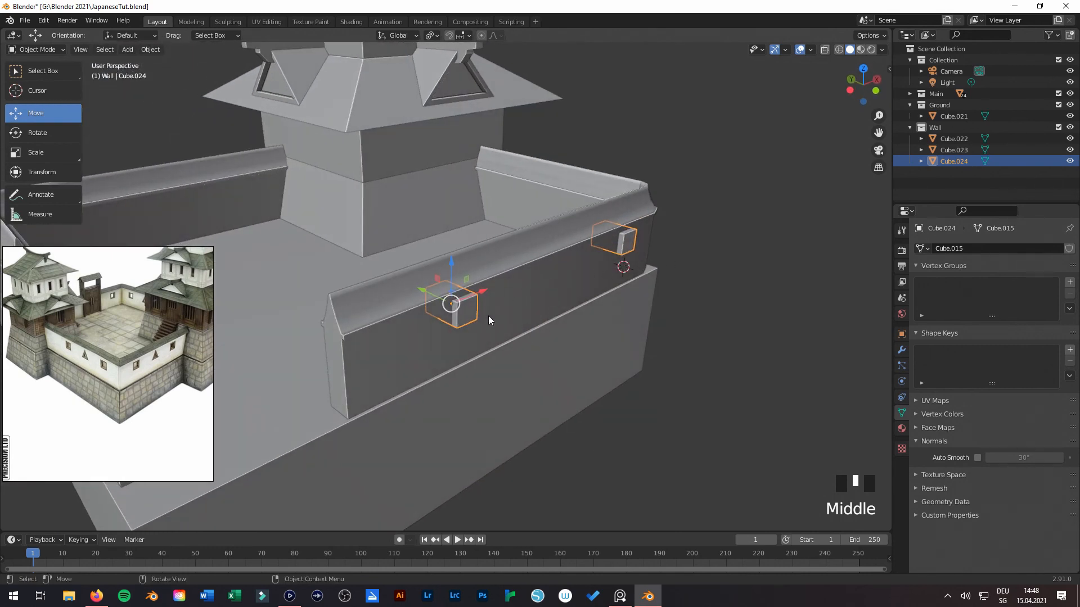
{"action": "middle_click_drag", "start_coordinate": [505, 313], "coordinate": [540, 193]}
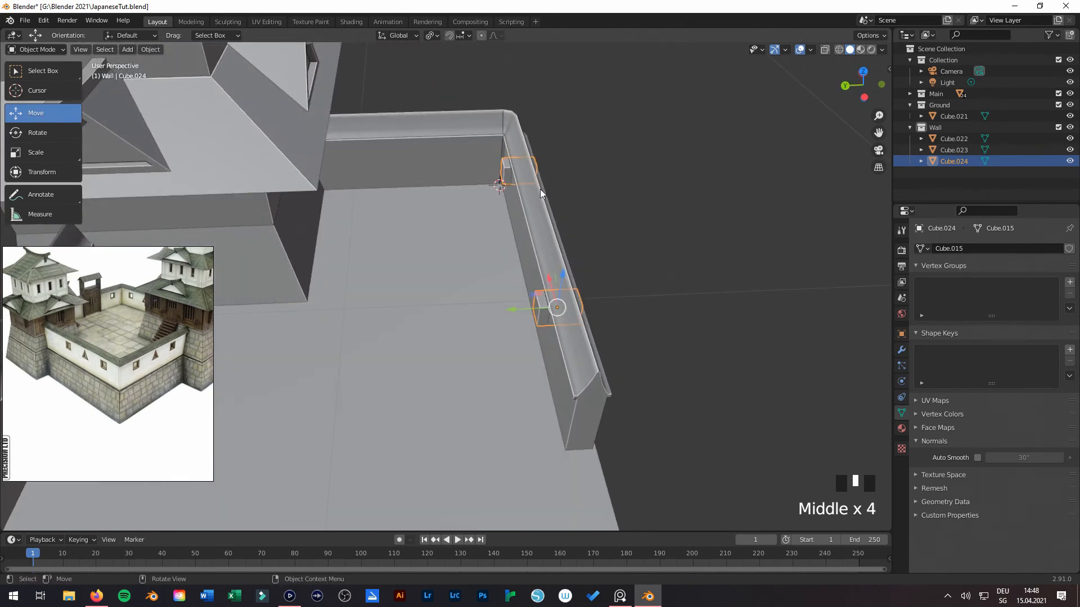
{"action": "middle_click_drag", "start_coordinate": [504, 350], "coordinate": [507, 316]}
{"action": "scroll", "coordinate": [488, 344], "scroll_direction": "down", "scroll_amount": 2}
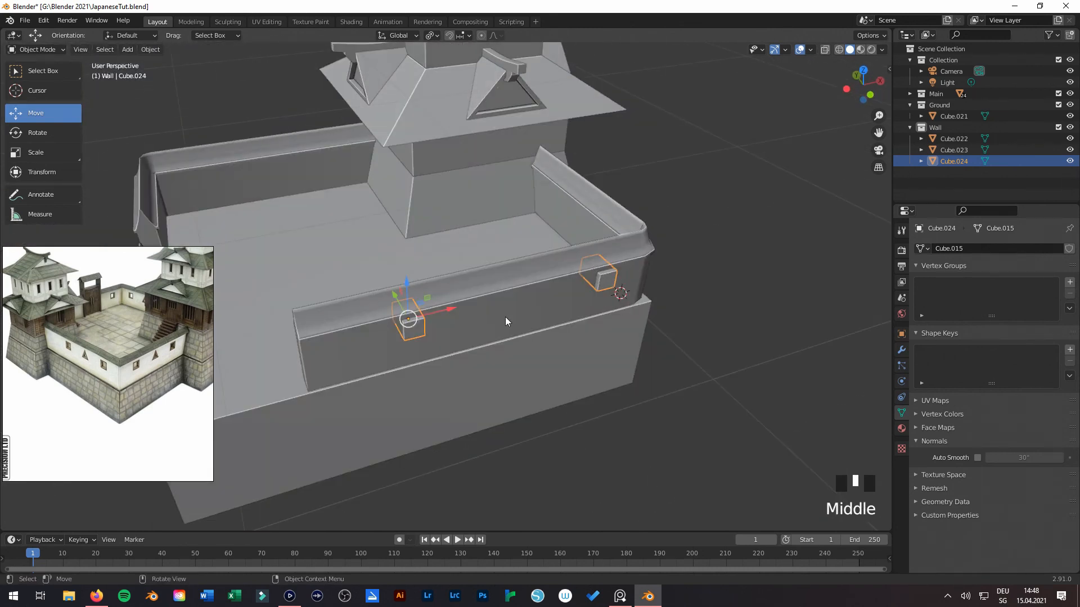
{"action": "left_click", "coordinate": [496, 267]}
{"action": "left_click", "coordinate": [720, 335]}
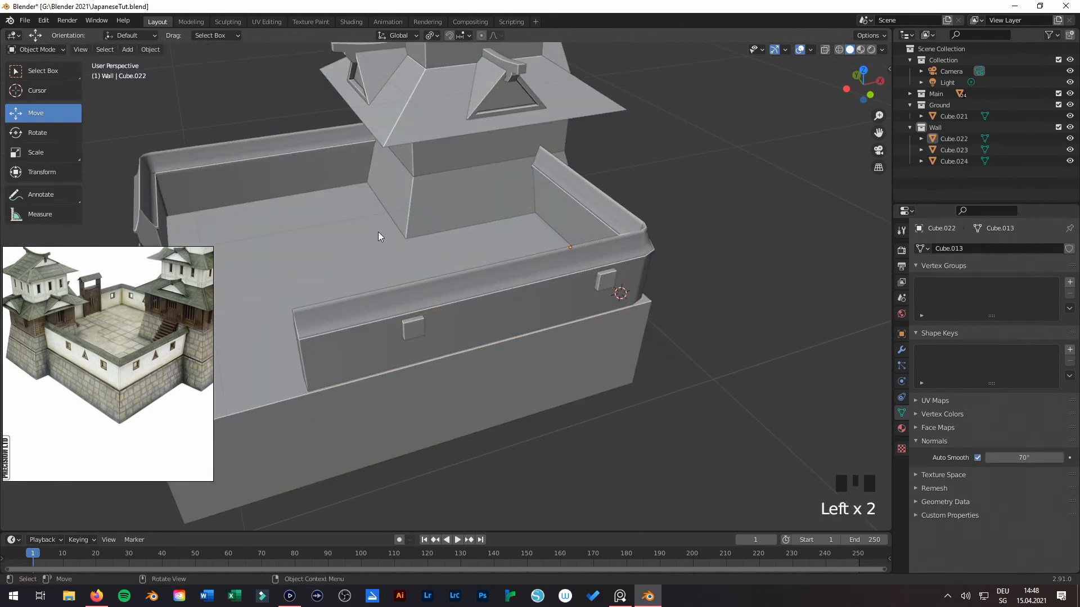
{"action": "scroll", "coordinate": [111, 288], "scroll_direction": "up", "scroll_amount": 3}
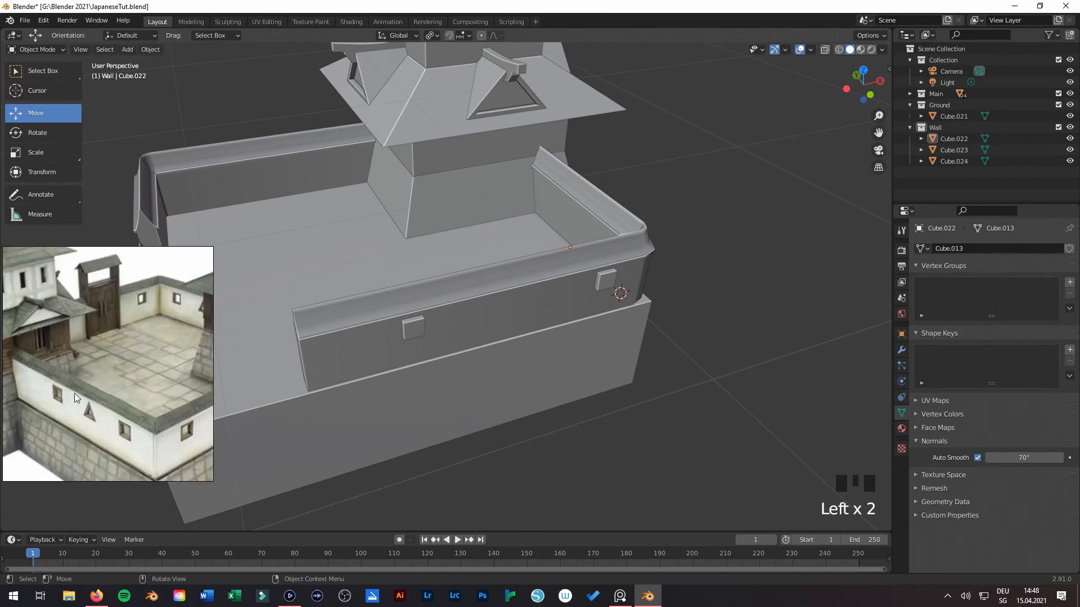
{"action": "scroll", "coordinate": [90, 419], "scroll_direction": "down", "scroll_amount": 2}
{"action": "scroll", "coordinate": [104, 416], "scroll_direction": "down", "scroll_amount": 2}
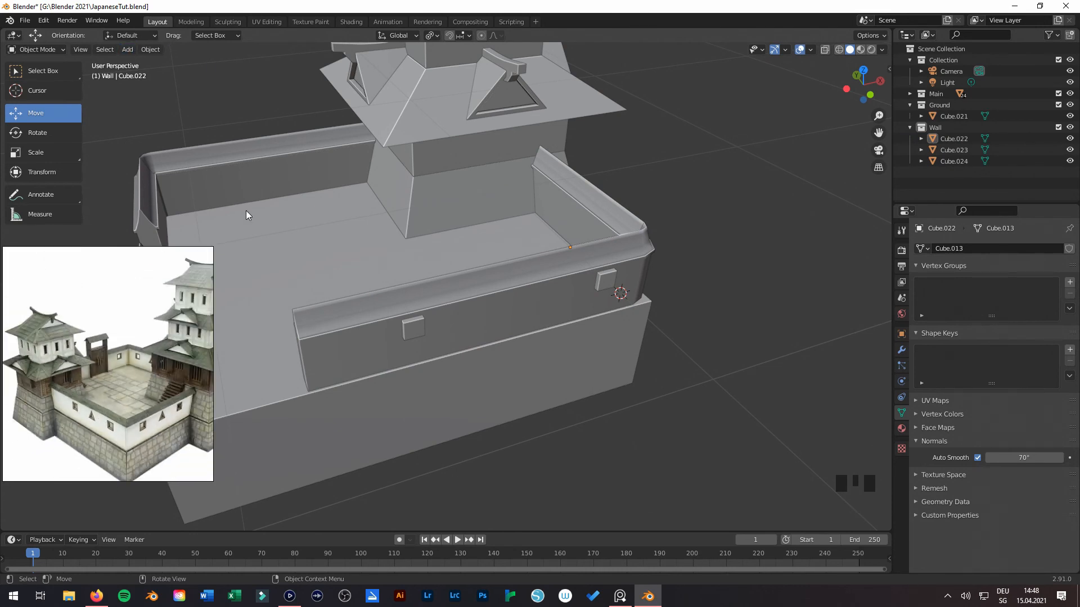
{"action": "left_click", "coordinate": [24, 23]}
{"action": "left_click", "coordinate": [46, 98]}
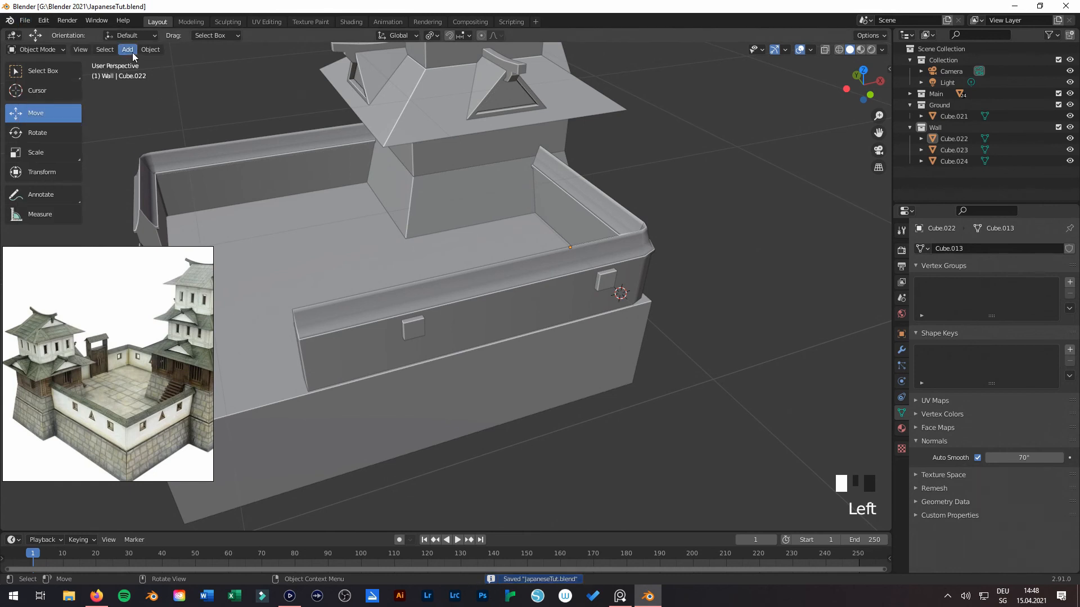
Step: Add a circle with 3 vertices to the Wall collection and raise it 3.891 m
{"action": "scroll", "coordinate": [406, 241], "scroll_direction": "down", "scroll_amount": 2}
{"action": "middle_click_drag", "start_coordinate": [406, 241], "coordinate": [340, 262]}
{"action": "scroll", "coordinate": [441, 269], "scroll_direction": "down", "scroll_amount": 1}
{"action": "middle_click_drag", "start_coordinate": [441, 269], "coordinate": [386, 291]}
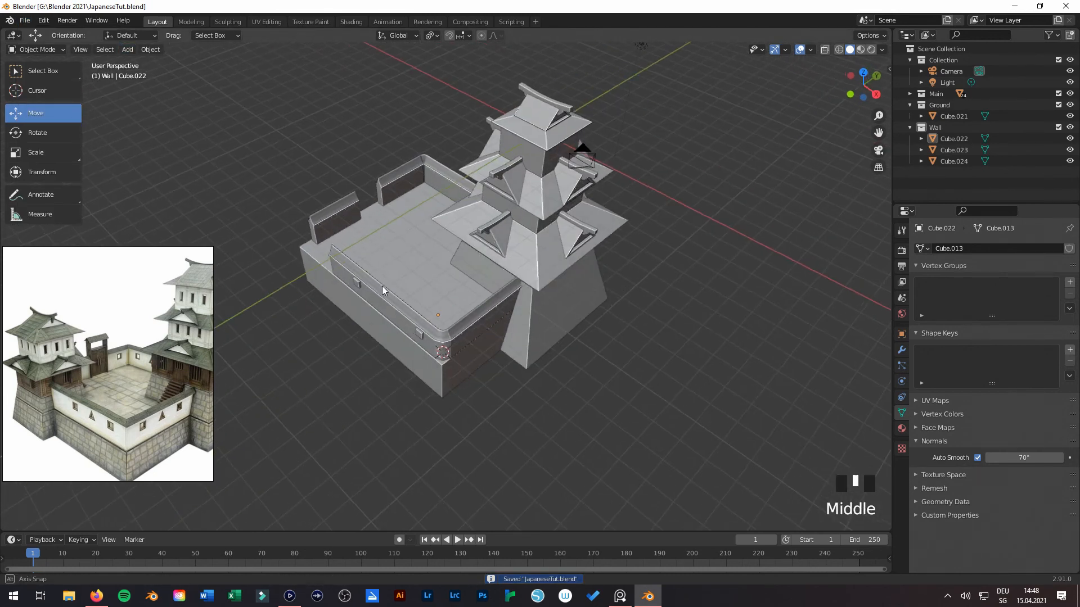
{"action": "left_click", "coordinate": [132, 52]}
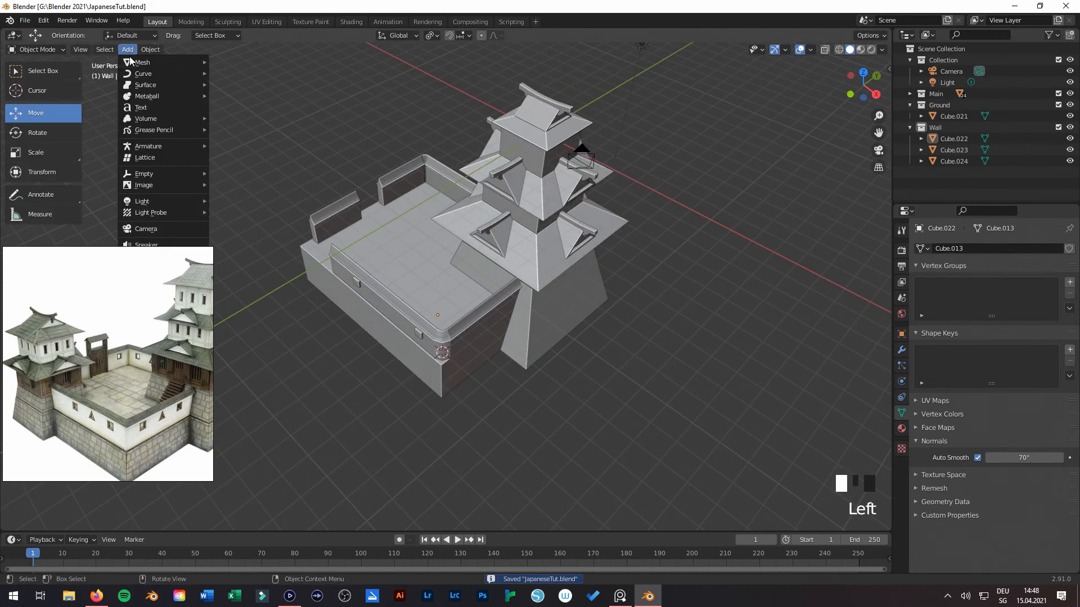
{"action": "mouse_move", "coordinate": [144, 63]}
{"action": "left_click", "coordinate": [242, 87]}
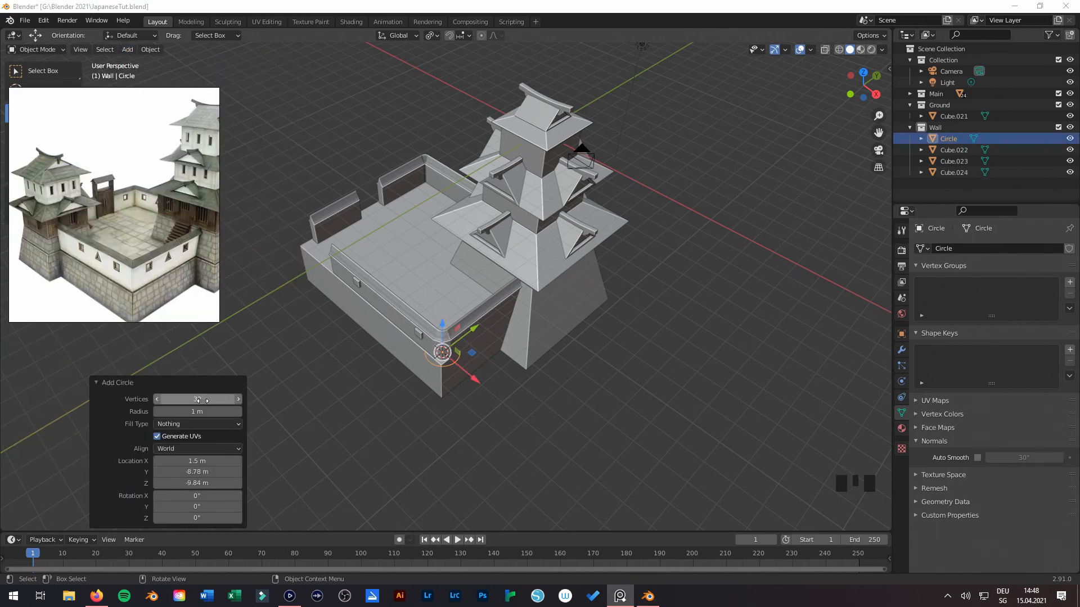
{"action": "left_click", "coordinate": [202, 400]}
{"action": "type", "text": "3"}
{"action": "key", "text": "Return"}
{"action": "left_click_drag", "start_coordinate": [445, 329], "coordinate": [450, 297]}
Step: Shift the reference image aside and rotate the triangle 90° in right view so it stands upright
{"action": "scroll", "coordinate": [500, 372], "scroll_direction": "up", "scroll_amount": 5}
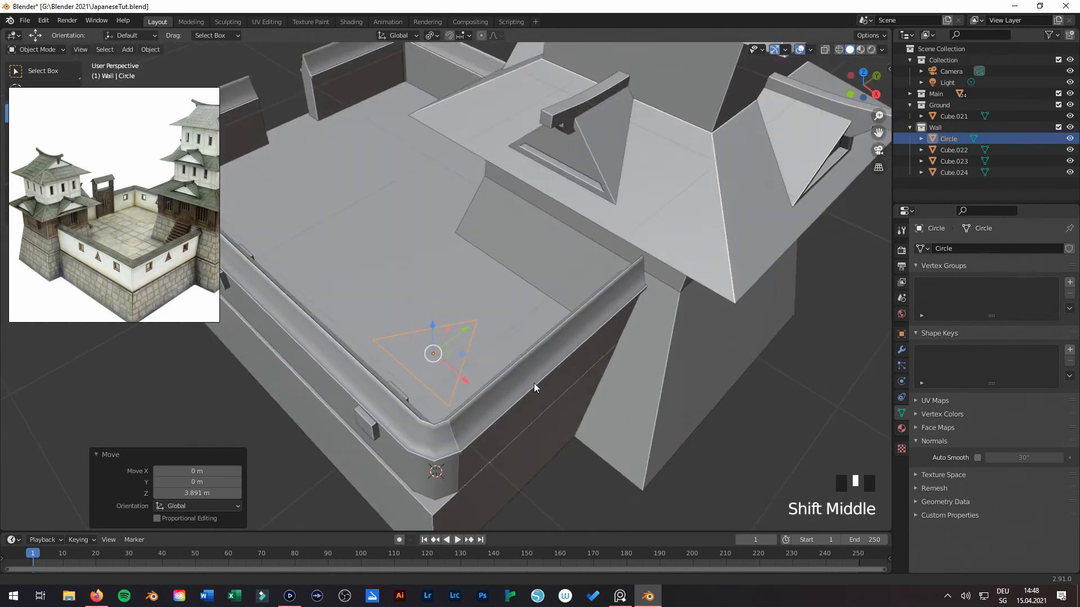
{"action": "middle_click_drag", "start_coordinate": [534, 383], "coordinate": [353, 256], "text": "shift"}
{"action": "scroll", "coordinate": [144, 268], "scroll_direction": "up", "scroll_amount": 5}
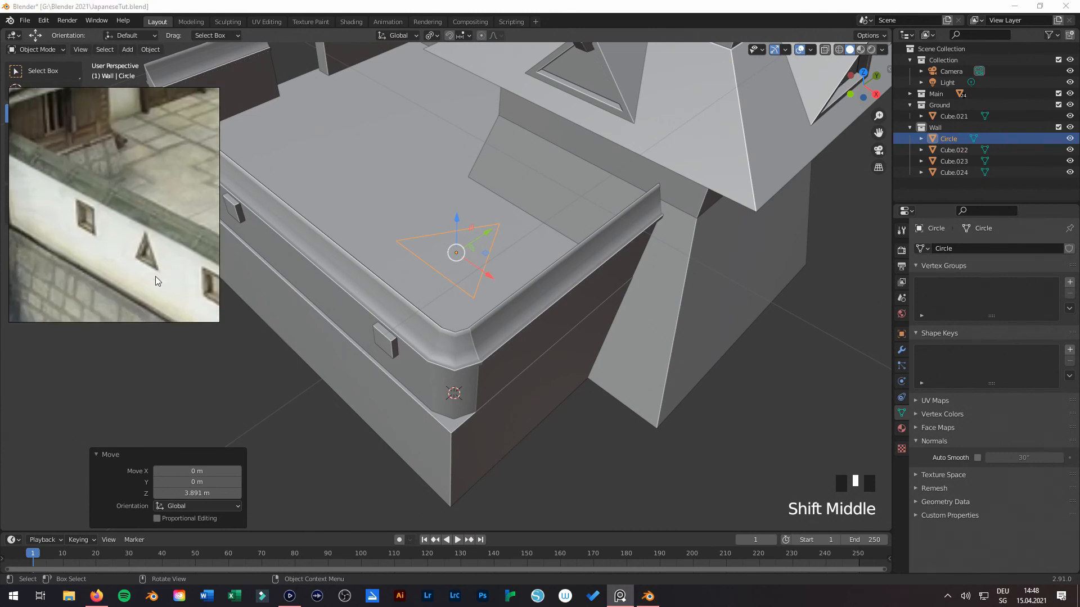
{"action": "left_click_drag", "start_coordinate": [155, 275], "coordinate": [183, 387]}
{"action": "middle_click_drag", "start_coordinate": [360, 360], "coordinate": [542, 338]}
{"action": "key", "text": "KP_3"}
{"action": "key", "text": "r"}
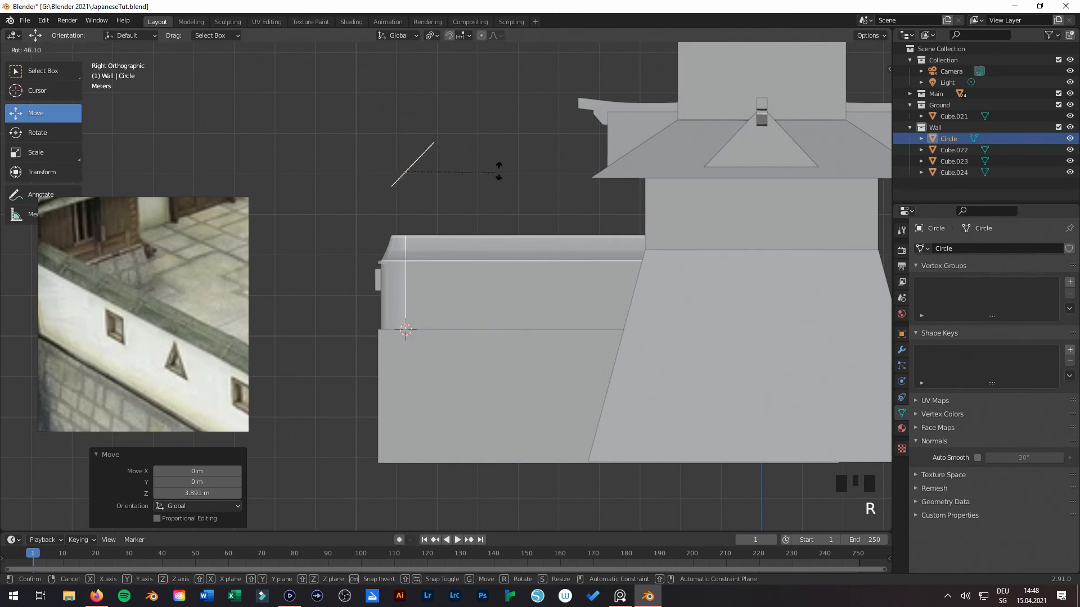
{"action": "left_click", "coordinate": [447, 144]}
{"action": "left_click", "coordinate": [210, 481]}
{"action": "type", "text": "90"}
{"action": "key", "text": "Return"}
Step: Scale the upright triangle by 0.682 and again by 0.694
{"action": "key", "text": "s"}
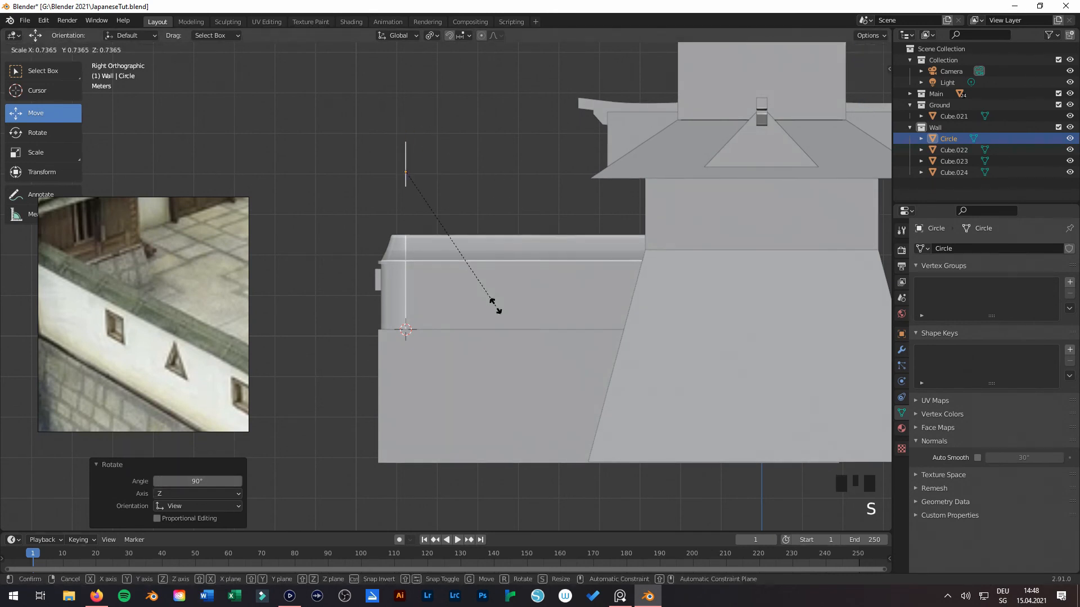
{"action": "left_click", "coordinate": [492, 291]}
{"action": "key", "text": "KP_1"}
{"action": "key", "text": "s"}
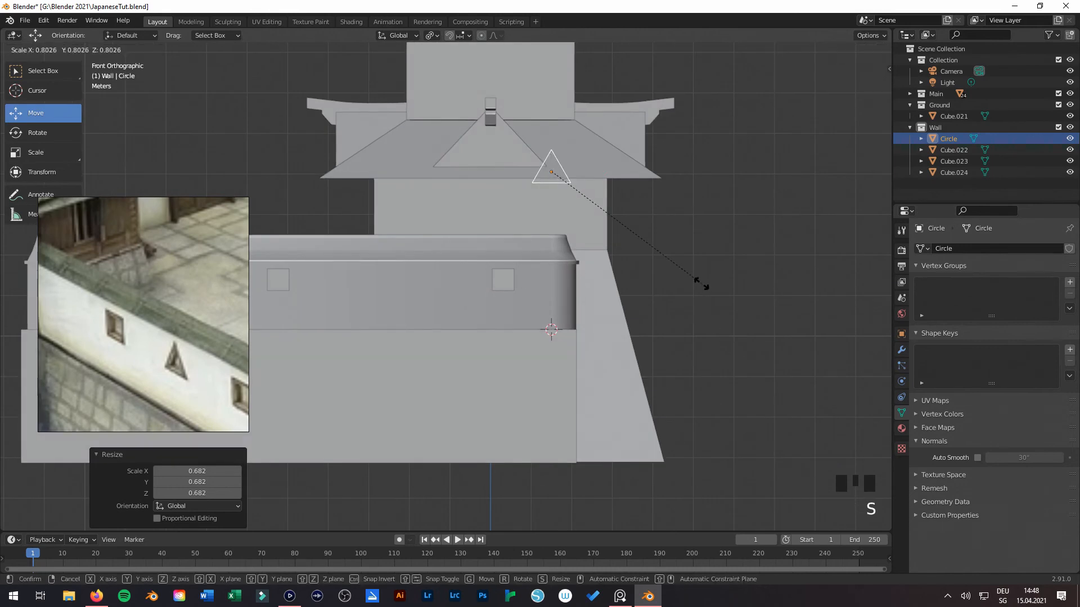
{"action": "left_click", "coordinate": [666, 265]}
Step: Move the triangle down beside the corner-side window on the front wall and shift it -0.81663 m along Y
{"action": "middle_click_drag", "start_coordinate": [665, 265], "coordinate": [729, 270], "text": "shift"}
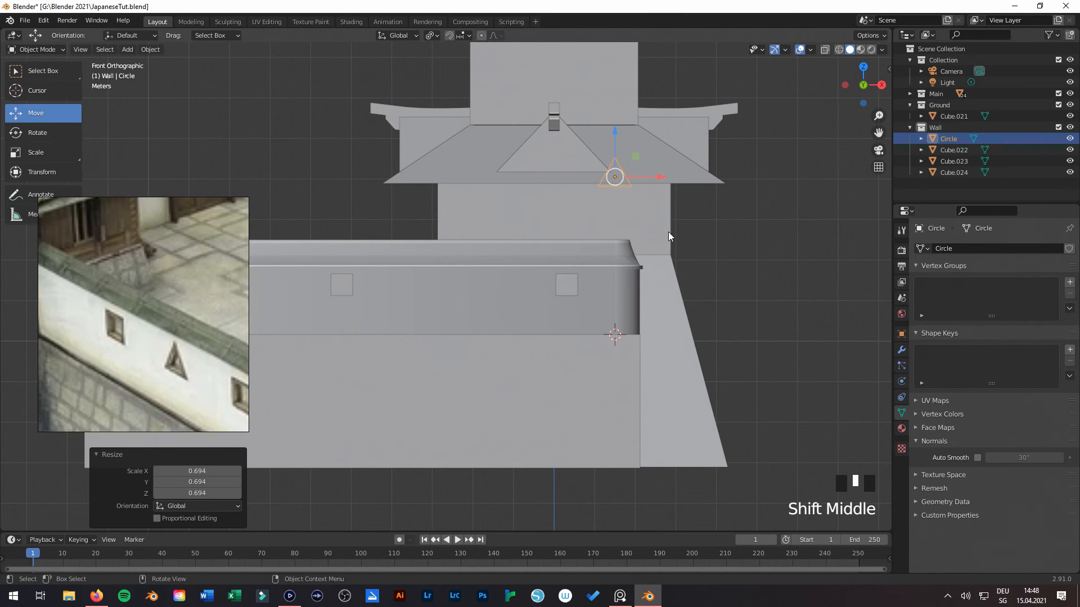
{"action": "key", "text": "g"}
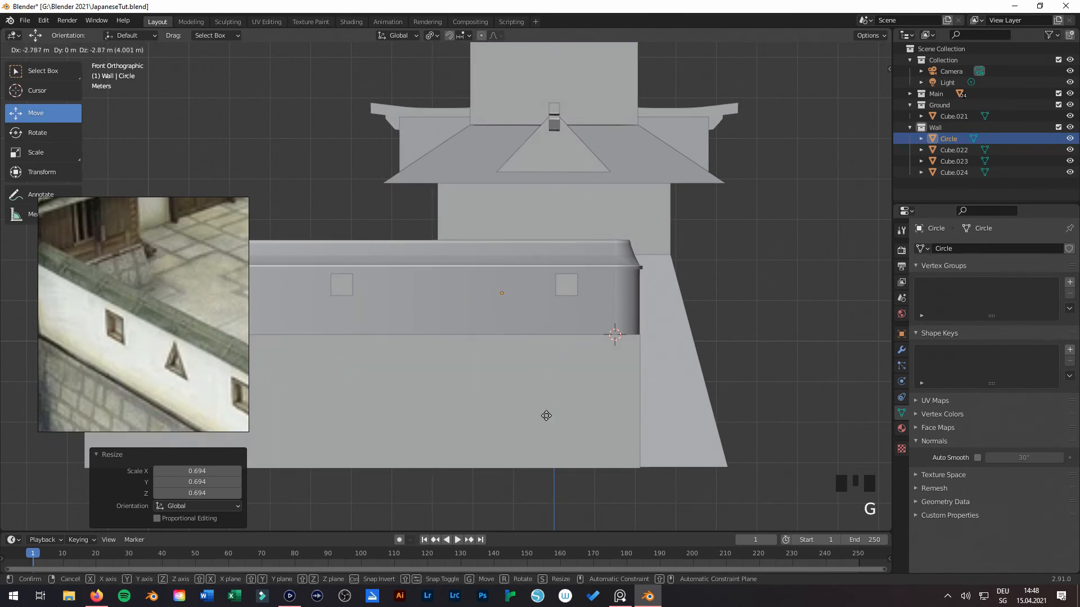
{"action": "left_click", "coordinate": [616, 430]}
{"action": "middle_click_drag", "start_coordinate": [615, 431], "coordinate": [491, 340]}
{"action": "left_click_drag", "start_coordinate": [481, 335], "coordinate": [448, 331]}
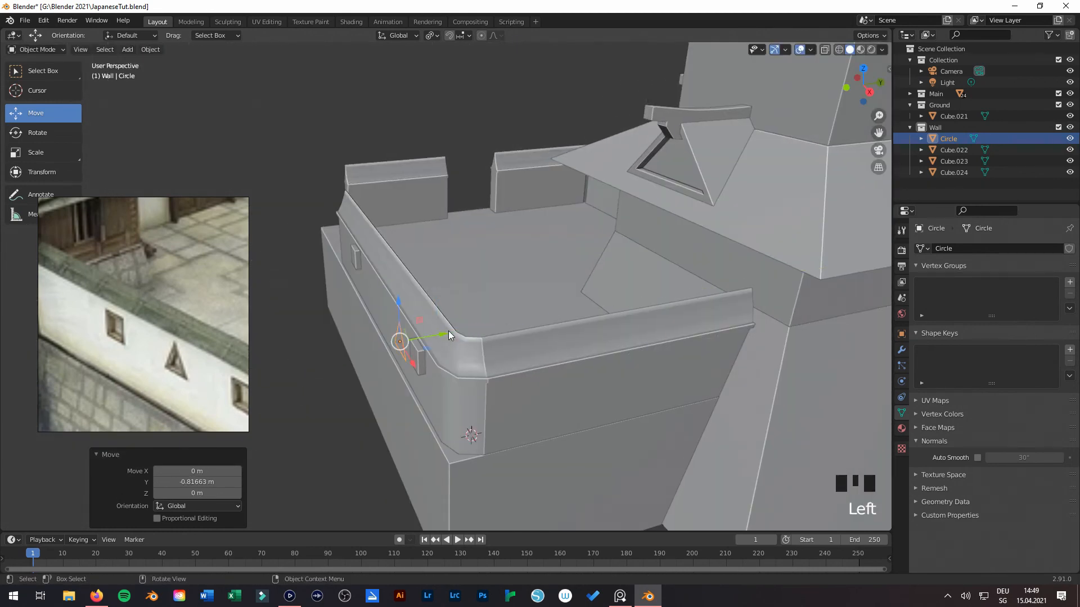
Step: Scale the triangle by 0.755 and move it over the corner-side square window to match its height
{"action": "key", "text": "KP_1"}
{"action": "scroll", "coordinate": [689, 356], "scroll_direction": "up", "scroll_amount": 7}
{"action": "middle_click_drag", "start_coordinate": [688, 357], "coordinate": [393, 354], "text": "shift"}
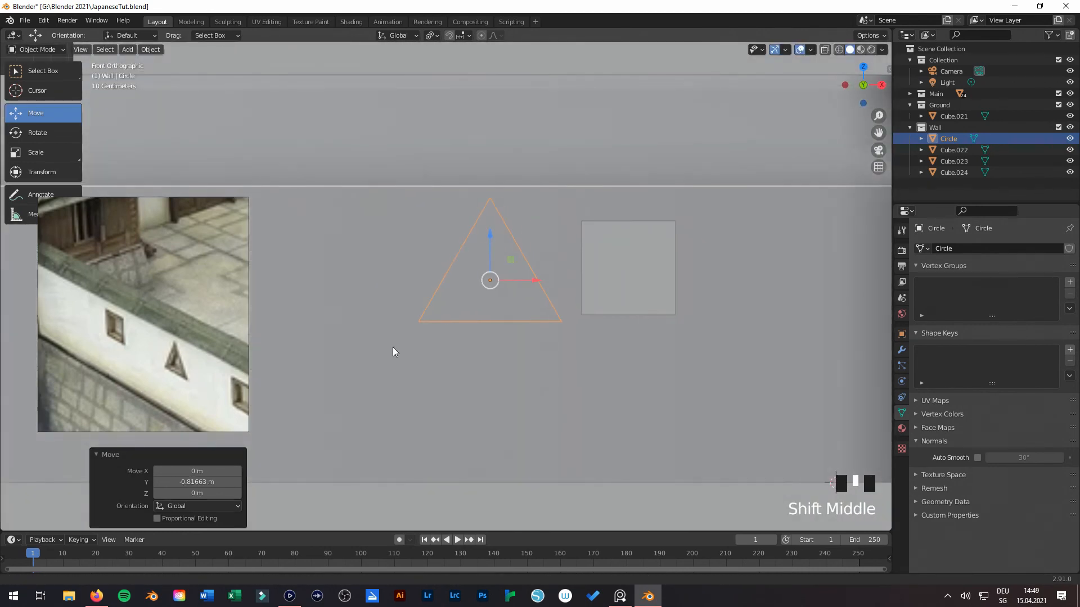
{"action": "middle_click_drag", "start_coordinate": [641, 372], "coordinate": [588, 372], "text": "shift"}
{"action": "key", "text": "g"}
{"action": "key", "text": "s"}
{"action": "left_click", "coordinate": [610, 354]}
{"action": "key", "text": "g"}
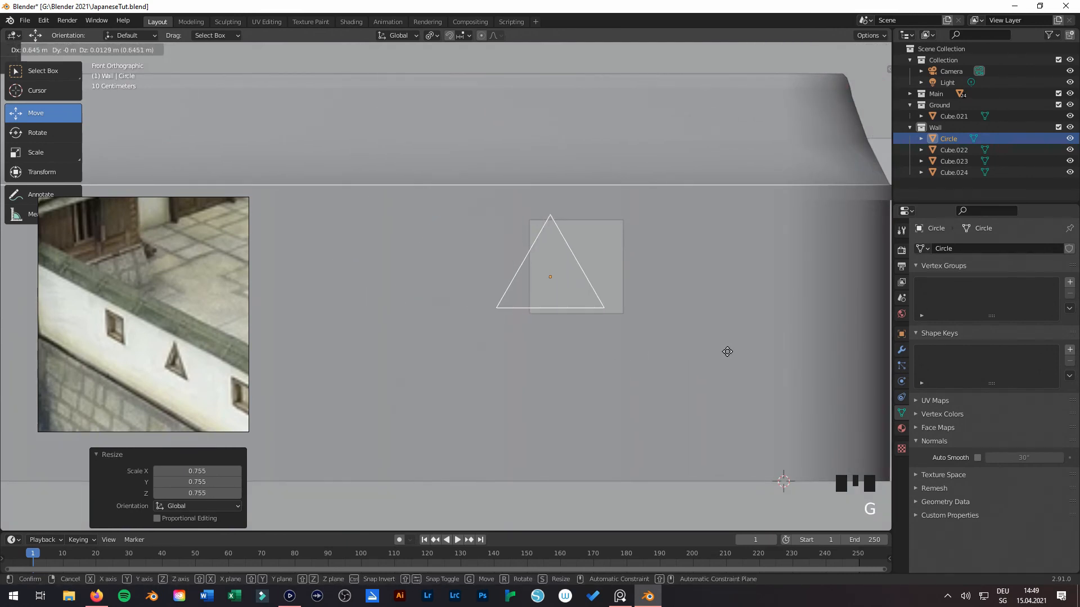
{"action": "left_click", "coordinate": [746, 355]}
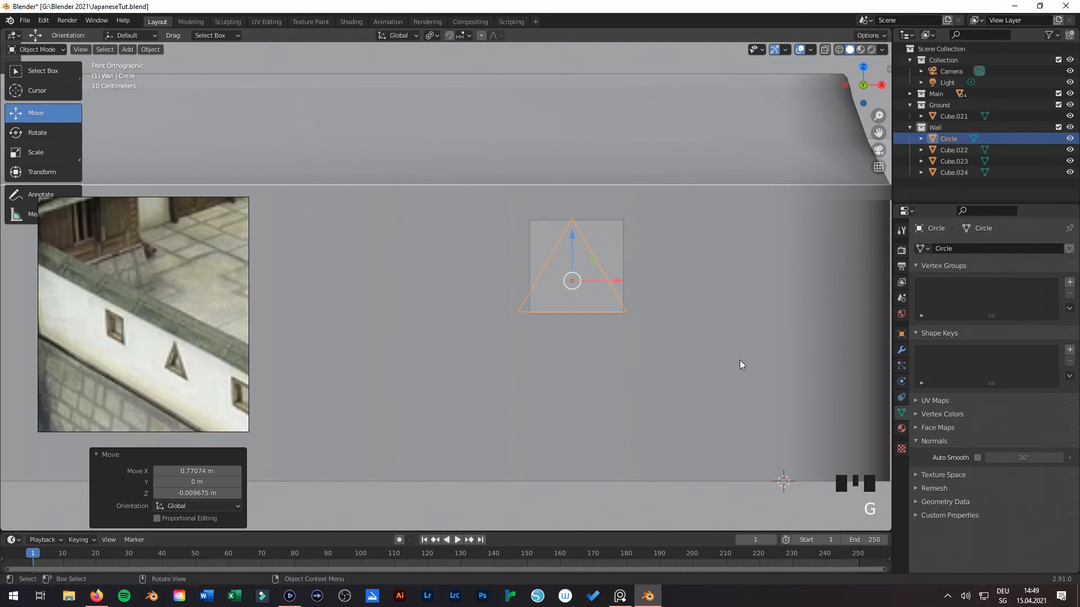
{"action": "key", "text": "g"}
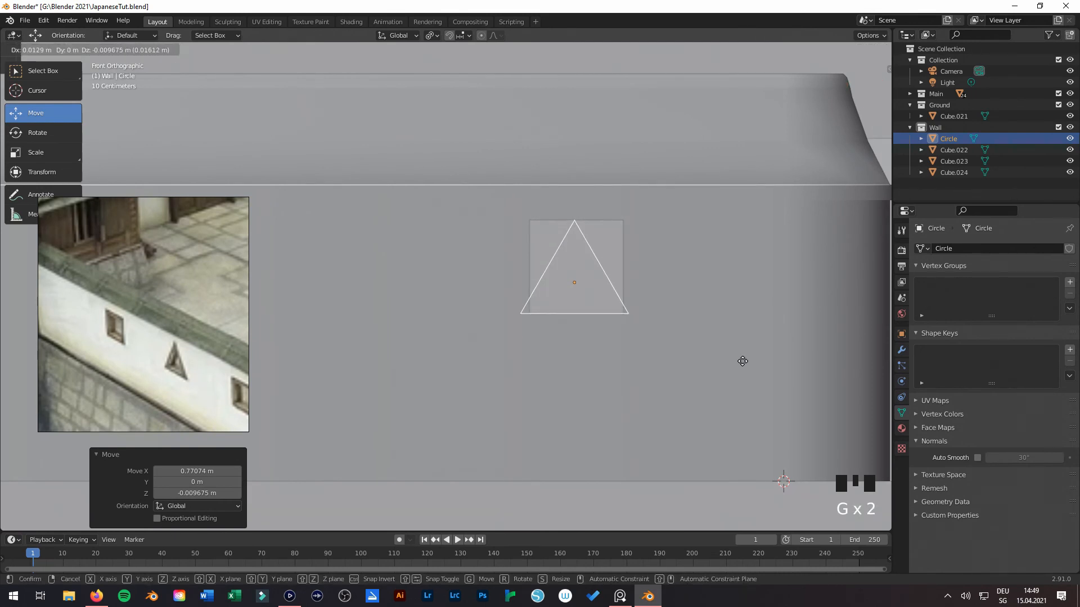
{"action": "left_click", "coordinate": [743, 361]}
Step: Extrude the triangle in Edit Mode along its normal into a prism running through the front wall
{"action": "scroll", "coordinate": [647, 360], "scroll_direction": "down", "scroll_amount": 4}
{"action": "middle_click_drag", "start_coordinate": [622, 349], "coordinate": [487, 411]}
{"action": "key", "text": "Tab"}
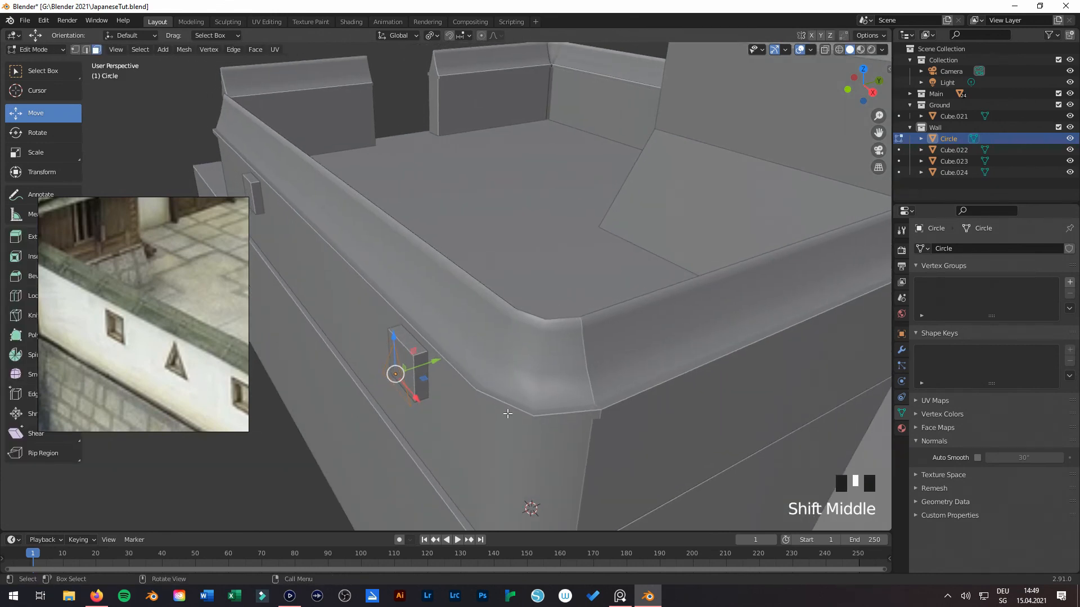
{"action": "key", "text": "e"}
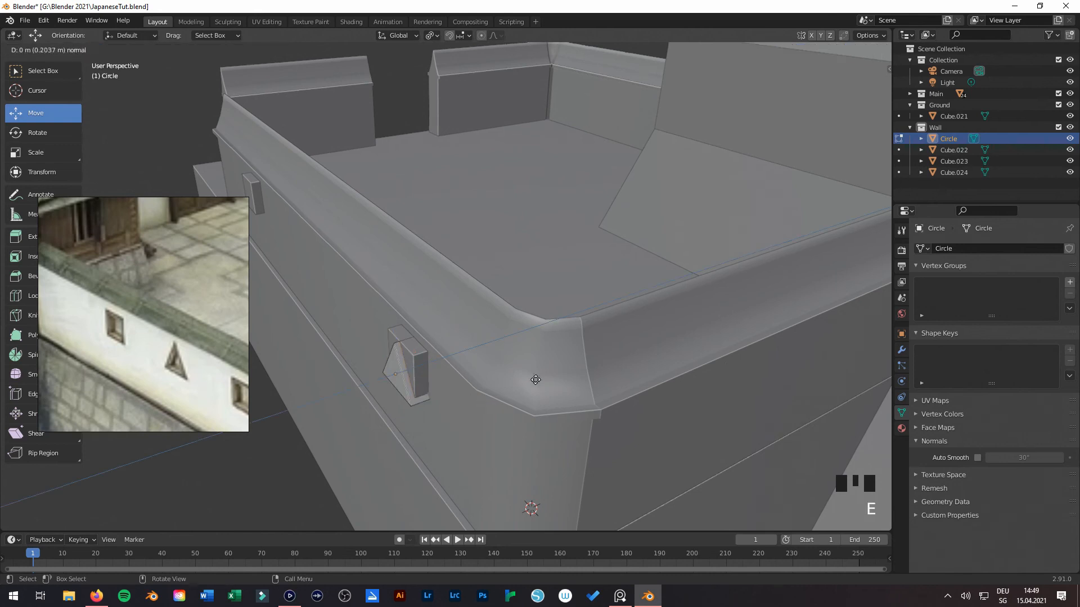
{"action": "left_click", "coordinate": [588, 366]}
Step: Select the whole triangular prism mesh and move it along X to midway between the two square windows
{"action": "middle_click_drag", "start_coordinate": [587, 367], "coordinate": [612, 352]}
{"action": "key", "text": "a"}
{"action": "scroll", "coordinate": [523, 389], "scroll_direction": "down", "scroll_amount": 2}
{"action": "key", "text": "KP_1"}
{"action": "scroll", "coordinate": [611, 353], "scroll_direction": "down", "scroll_amount": 2}
{"action": "left_click_drag", "start_coordinate": [624, 291], "coordinate": [493, 292], "text": "ctrl"}
{"action": "middle_click_drag", "start_coordinate": [492, 293], "coordinate": [549, 431]}
{"action": "key", "text": "Tab"}
Step: Join the triangular prism and both square window blocks on the front wall into one object
{"action": "middle_click_drag", "start_coordinate": [428, 287], "coordinate": [426, 342]}
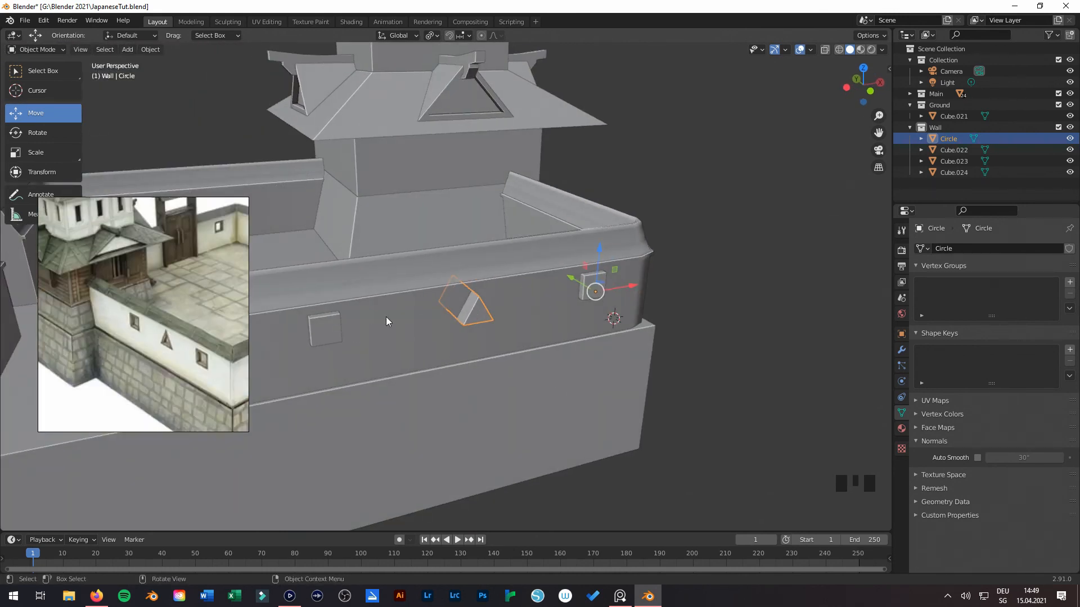
{"action": "middle_click_drag", "start_coordinate": [479, 341], "coordinate": [474, 312]}
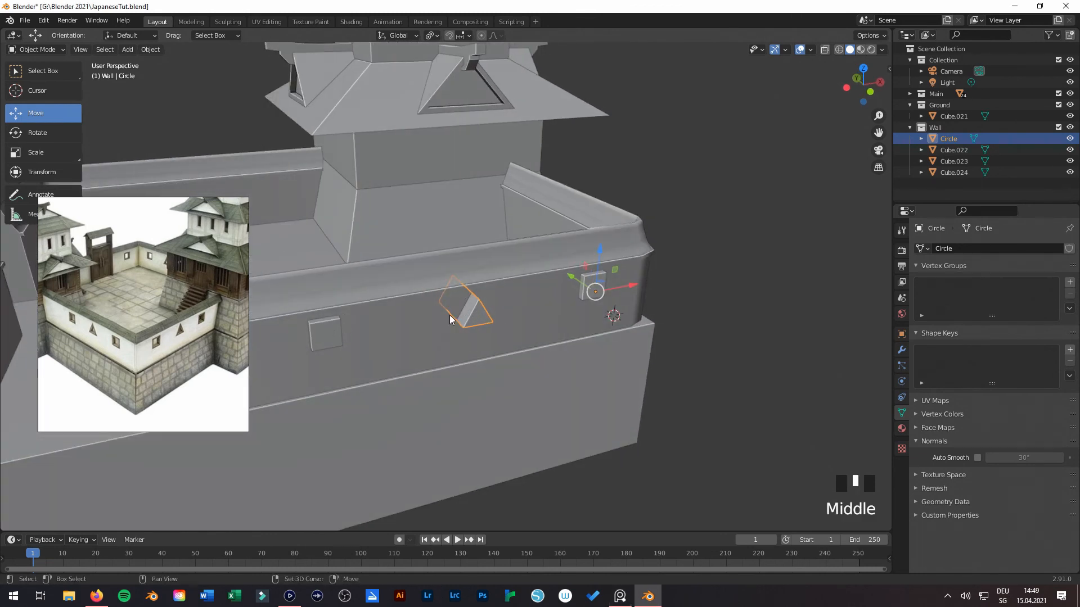
{"action": "left_click", "coordinate": [327, 337], "text": "shift"}
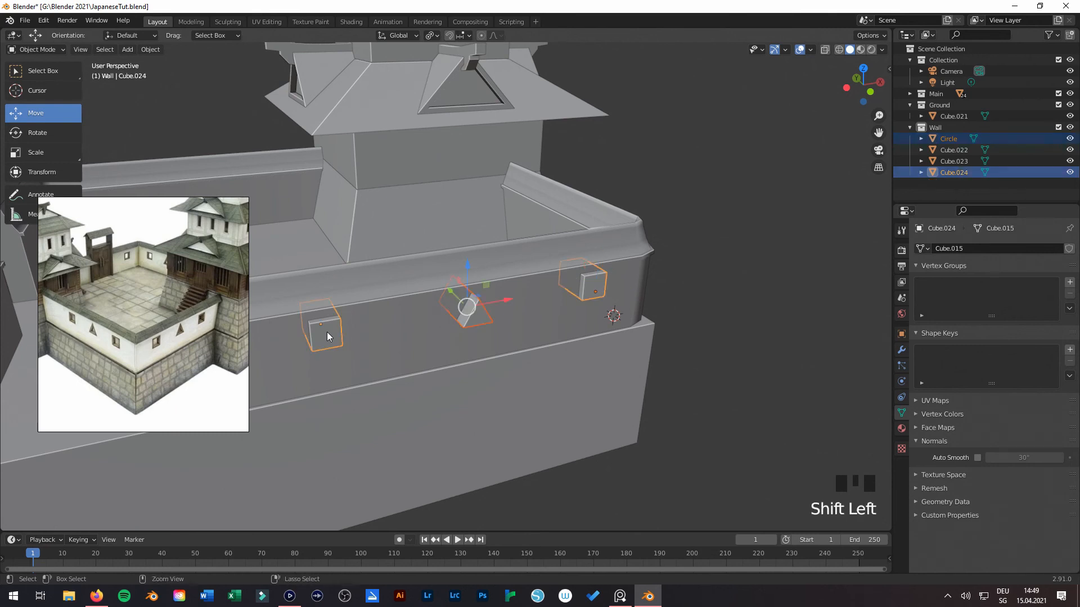
{"action": "key", "text": "ctrl+j"}
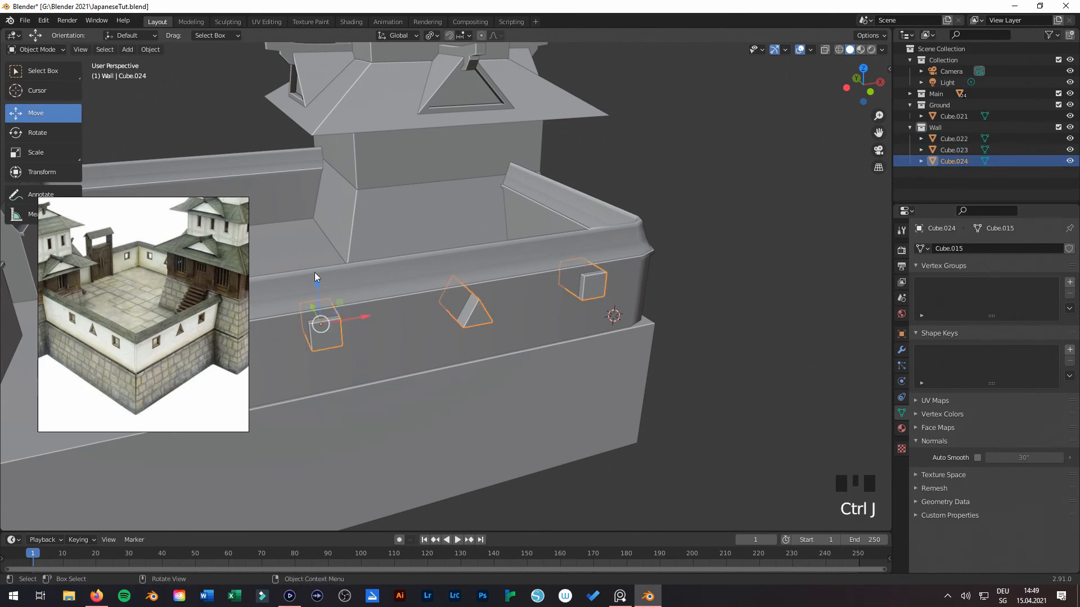
{"action": "middle_click_drag", "start_coordinate": [473, 353], "coordinate": [380, 386]}
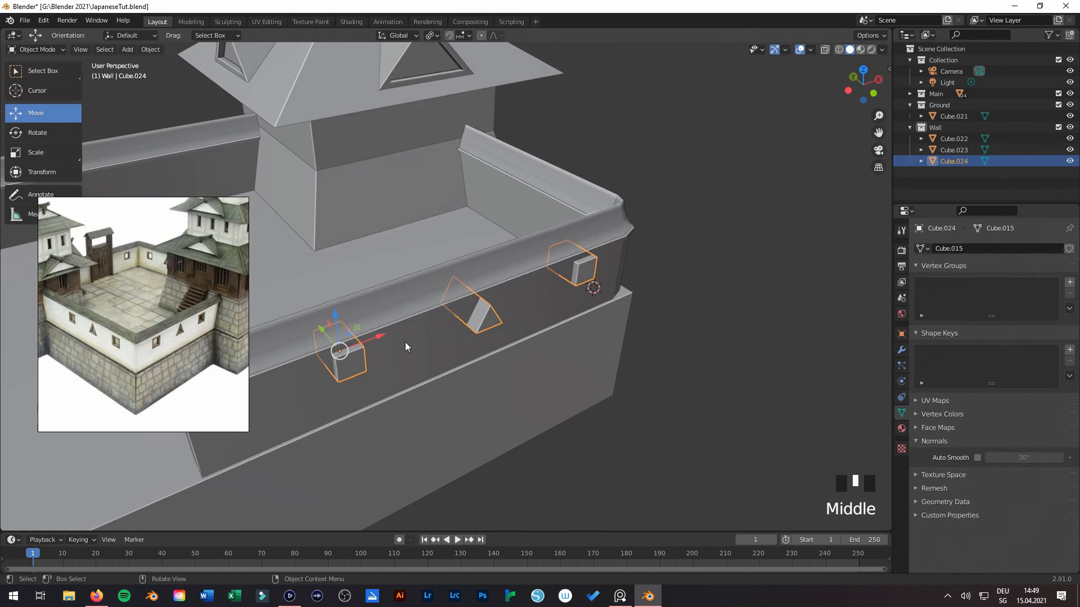
{"action": "key", "text": "Tab"}
{"action": "key", "text": "Tab"}
{"action": "key", "text": "Tab"}
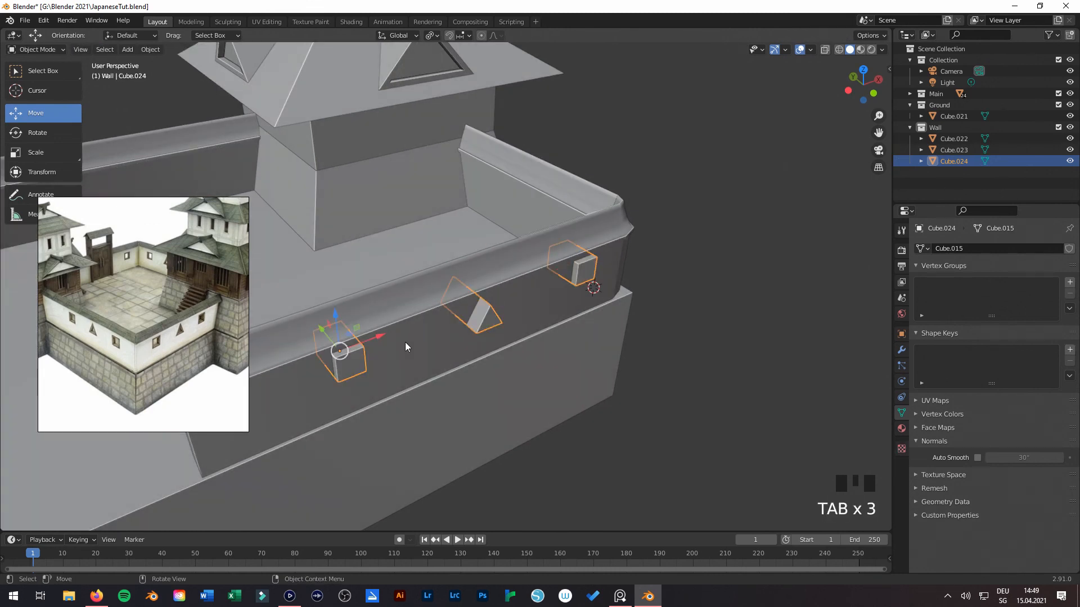
Step: Duplicate the joined window set in top view and place the copy over the courtyard near the front corner
{"action": "key", "text": "KP_7"}
{"action": "scroll", "coordinate": [444, 327], "scroll_direction": "down", "scroll_amount": 2}
{"action": "middle_click_drag", "start_coordinate": [444, 327], "coordinate": [477, 446], "text": "shift"}
{"action": "key", "text": "Tab"}
{"action": "key", "text": "Tab"}
{"action": "key", "text": "shift+d"}
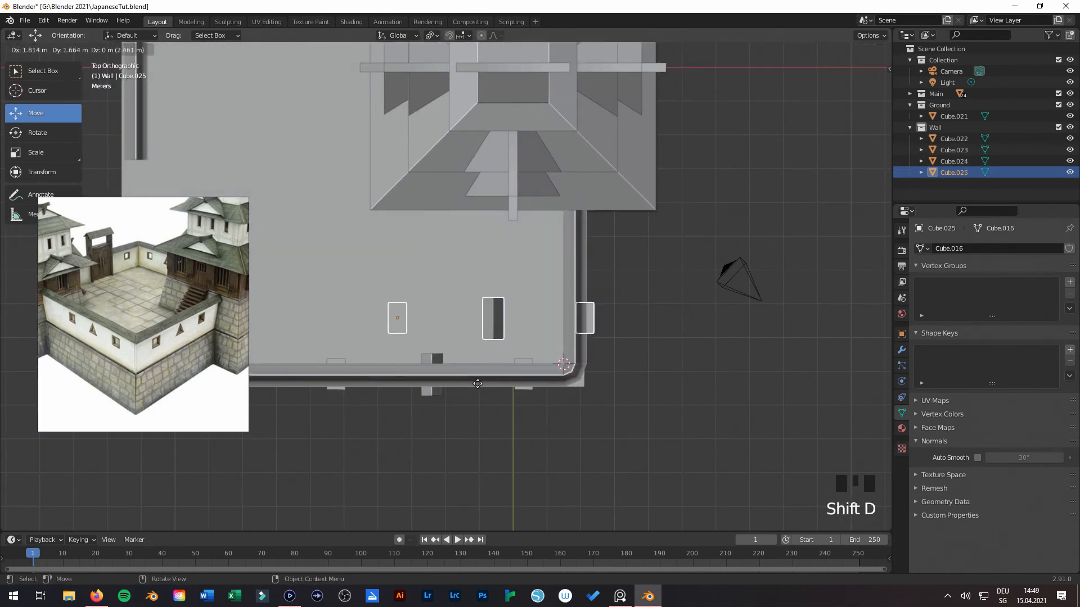
{"action": "left_click", "coordinate": [537, 428]}
Step: Rotate the copied window set 90° around the Z axis
{"action": "key", "text": "r"}
{"action": "left_click", "coordinate": [518, 174]}
{"action": "left_click", "coordinate": [225, 481]}
{"action": "type", "text": "90"}
{"action": "key", "text": "Return"}
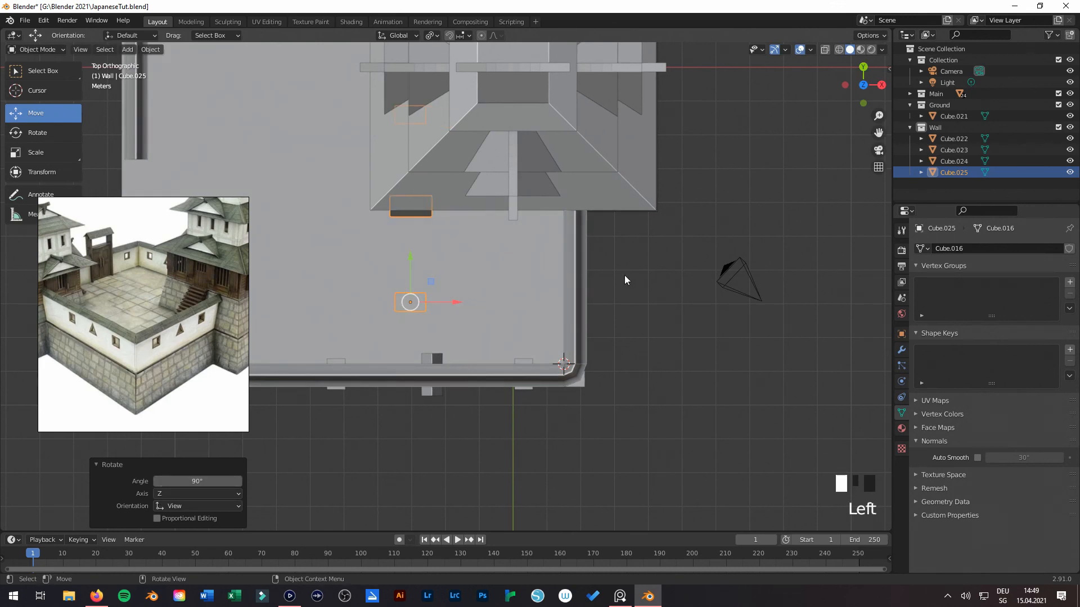
Step: Move the rotated window set along X into the side wall, and shift it -0.98173 m and -0.18209 m along Y
{"action": "left_click_drag", "start_coordinate": [437, 304], "coordinate": [610, 310]}
{"action": "left_click_drag", "start_coordinate": [576, 253], "coordinate": [577, 282]}
{"action": "middle_click_drag", "start_coordinate": [662, 330], "coordinate": [536, 223]}
{"action": "middle_click_drag", "start_coordinate": [409, 280], "coordinate": [495, 280]}
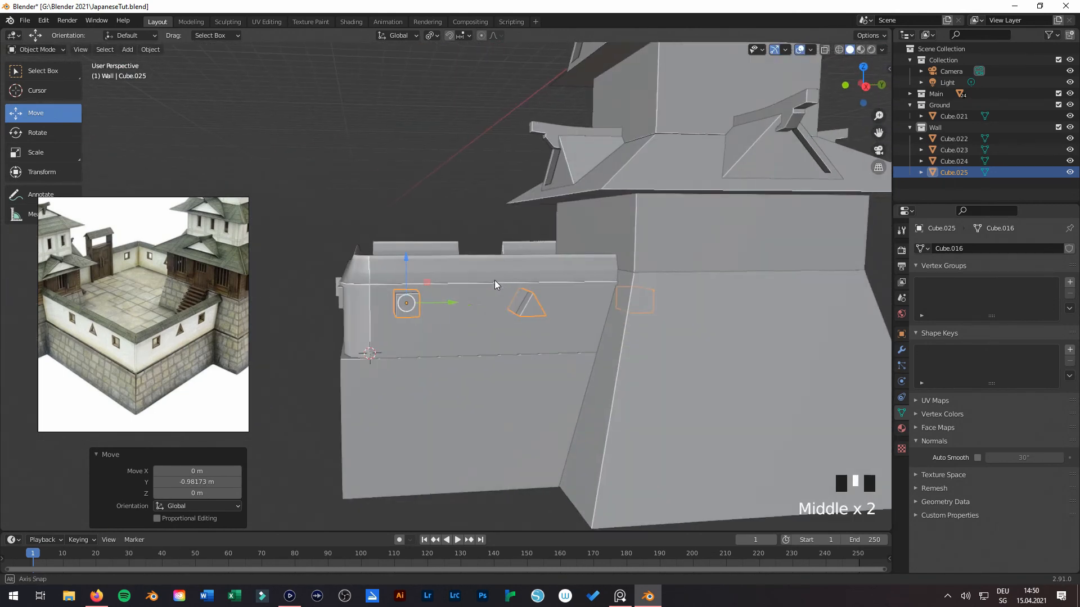
{"action": "left_click_drag", "start_coordinate": [448, 299], "coordinate": [437, 302]}
{"action": "middle_click_drag", "start_coordinate": [438, 302], "coordinate": [488, 321]}
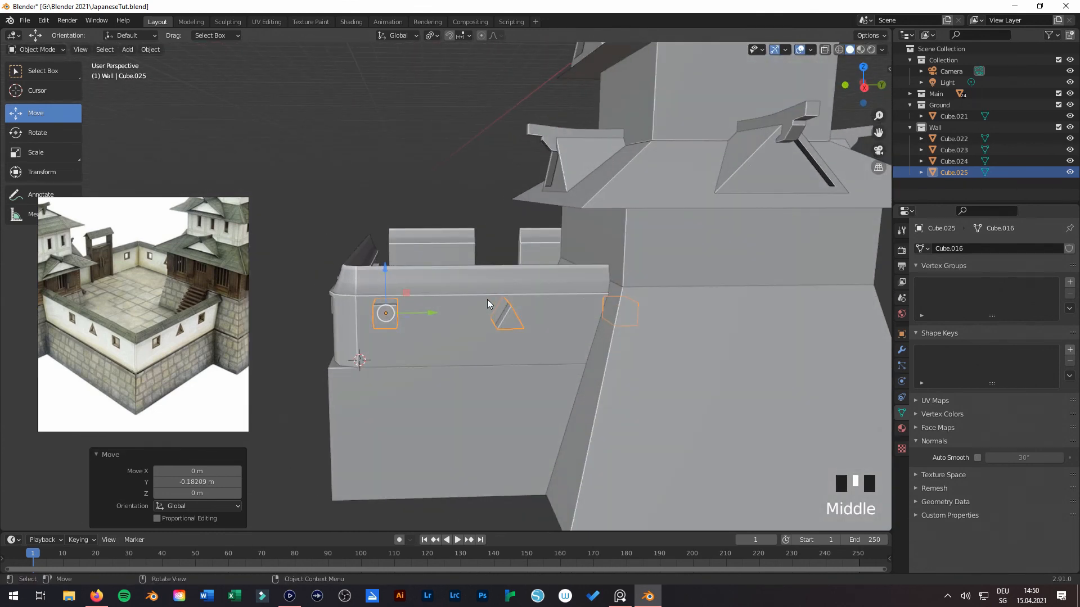
Step: In Edit Mode, move the side wall's triangle and tower-side square along Y toward the wall corner, using wireframe shading
{"action": "key", "text": "KP_3"}
{"action": "key", "text": "Tab"}
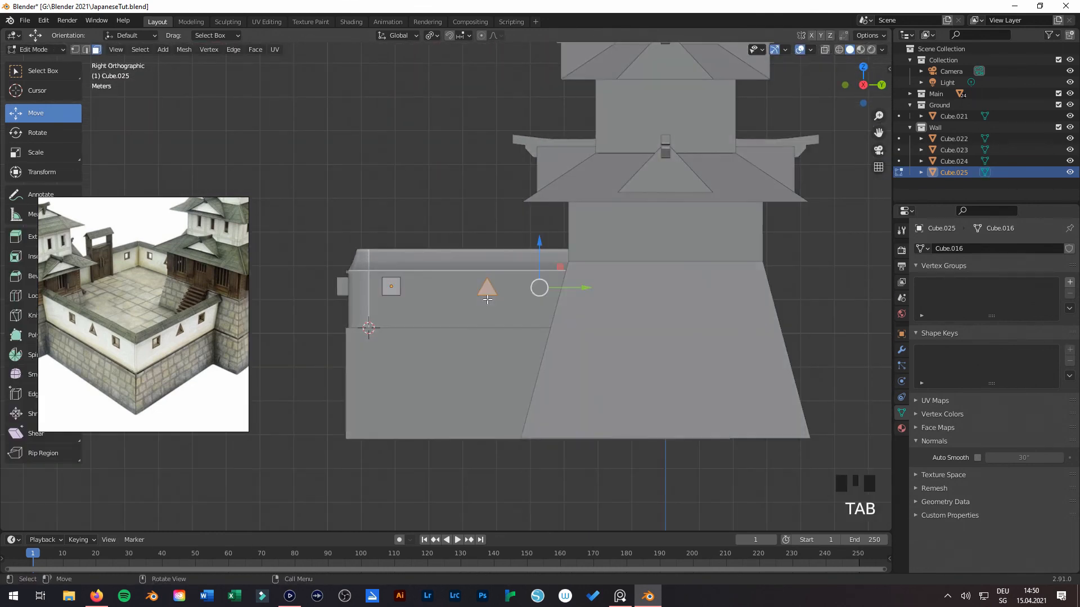
{"action": "key", "text": "z"}
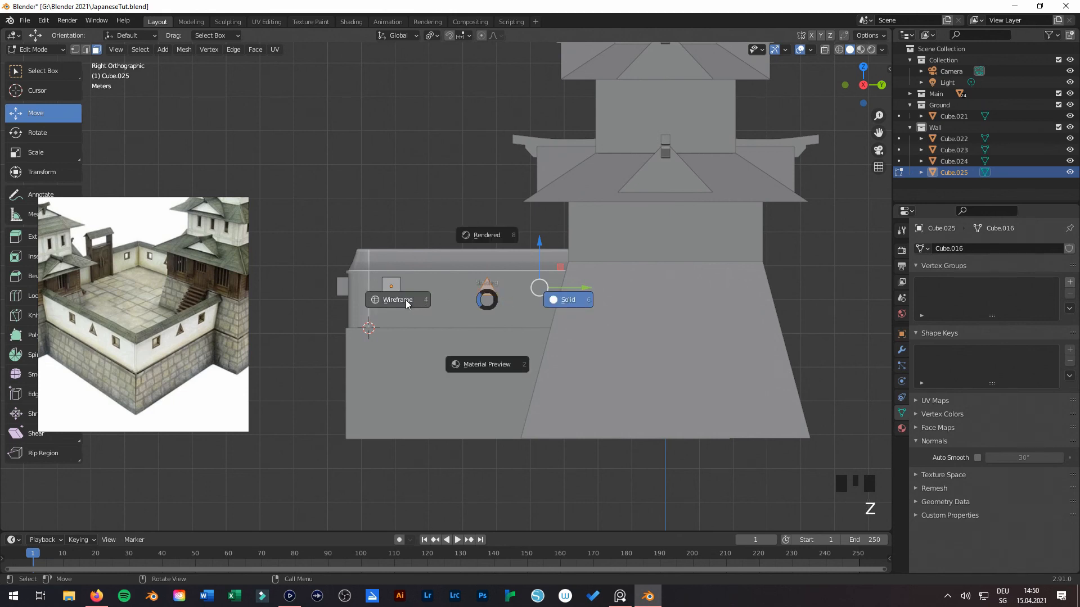
{"action": "middle_click_drag", "start_coordinate": [531, 322], "coordinate": [490, 325], "text": "shift"}
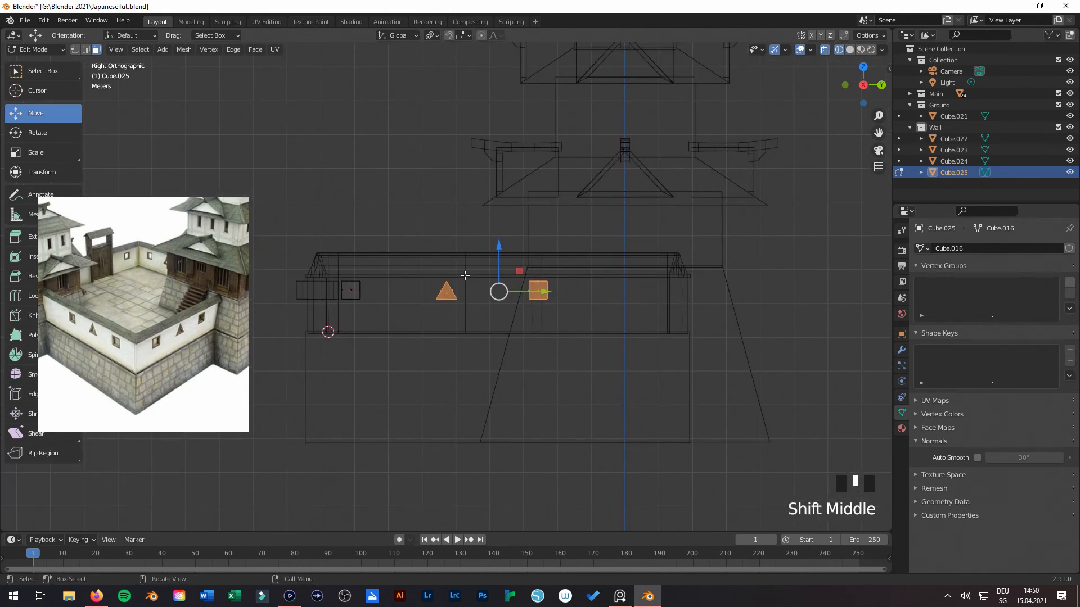
{"action": "left_click_drag", "start_coordinate": [550, 289], "coordinate": [496, 305]}
{"action": "mouse_move", "coordinate": [465, 212]}
{"action": "left_mouse_down"}
{"action": "mouse_move", "coordinate": [509, 305]}
{"action": "mouse_move", "coordinate": [489, 297]}
{"action": "mouse_move", "coordinate": [555, 298]}
{"action": "left_mouse_up"}
{"action": "key", "text": "z"}
{"action": "left_click", "coordinate": [528, 315]}
Step: Box-select the side wall's triangular window in wireframe and shift it along Y to even out the window spacing
{"action": "scroll", "coordinate": [499, 323], "scroll_direction": "up", "scroll_amount": 3}
{"action": "key", "text": "z"}
{"action": "left_click", "coordinate": [344, 174]}
{"action": "middle_click_drag", "start_coordinate": [397, 167], "coordinate": [445, 153], "text": "shift"}
{"action": "left_click", "coordinate": [383, 265]}
{"action": "left_click_drag", "start_coordinate": [388, 245], "coordinate": [451, 354]}
{"action": "left_click_drag", "start_coordinate": [461, 308], "coordinate": [500, 318]}
{"action": "key", "text": "z"}
{"action": "left_click", "coordinate": [518, 349]}
{"action": "middle_click_drag", "start_coordinate": [518, 349], "coordinate": [551, 399]}
{"action": "key", "text": "Tab"}
Step: Compare the window placement on the front and side walls with the reference image
{"action": "scroll", "coordinate": [542, 386], "scroll_direction": "down", "scroll_amount": 5}
{"action": "left_click", "coordinate": [552, 399]}
{"action": "scroll", "coordinate": [552, 402], "scroll_direction": "up", "scroll_amount": 1}
{"action": "scroll", "coordinate": [513, 317], "scroll_direction": "down", "scroll_amount": 1}
{"action": "left_click", "coordinate": [512, 318]}
{"action": "scroll", "coordinate": [500, 363], "scroll_direction": "up", "scroll_amount": 3}
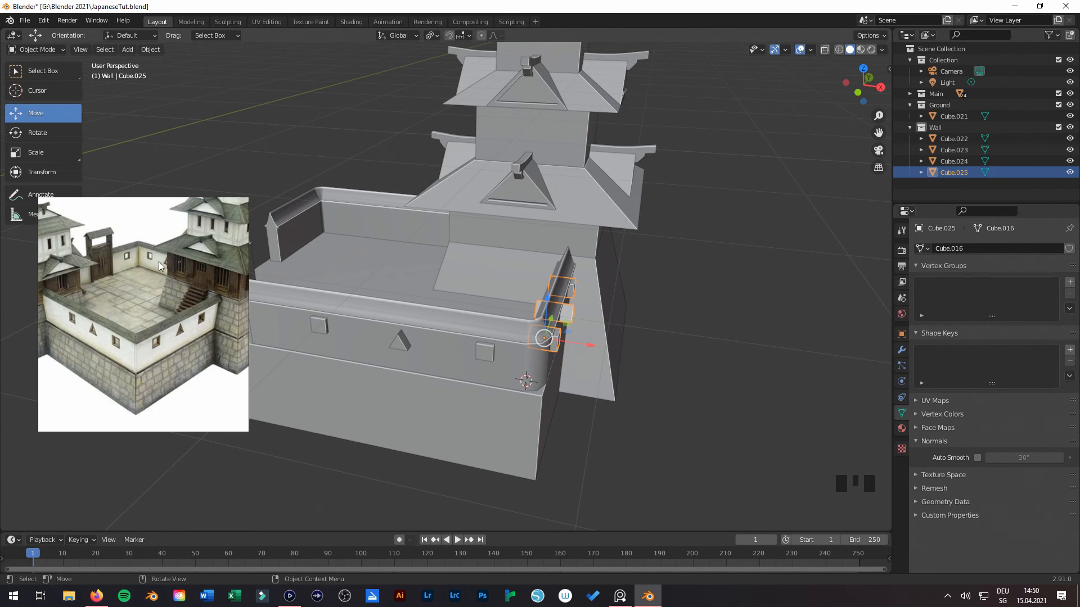
{"action": "middle_click_drag", "start_coordinate": [427, 298], "coordinate": [484, 302]}
{"action": "middle_click_drag", "start_coordinate": [486, 307], "coordinate": [518, 295], "text": "shift"}
{"action": "middle_click_drag", "start_coordinate": [692, 313], "coordinate": [625, 323]}
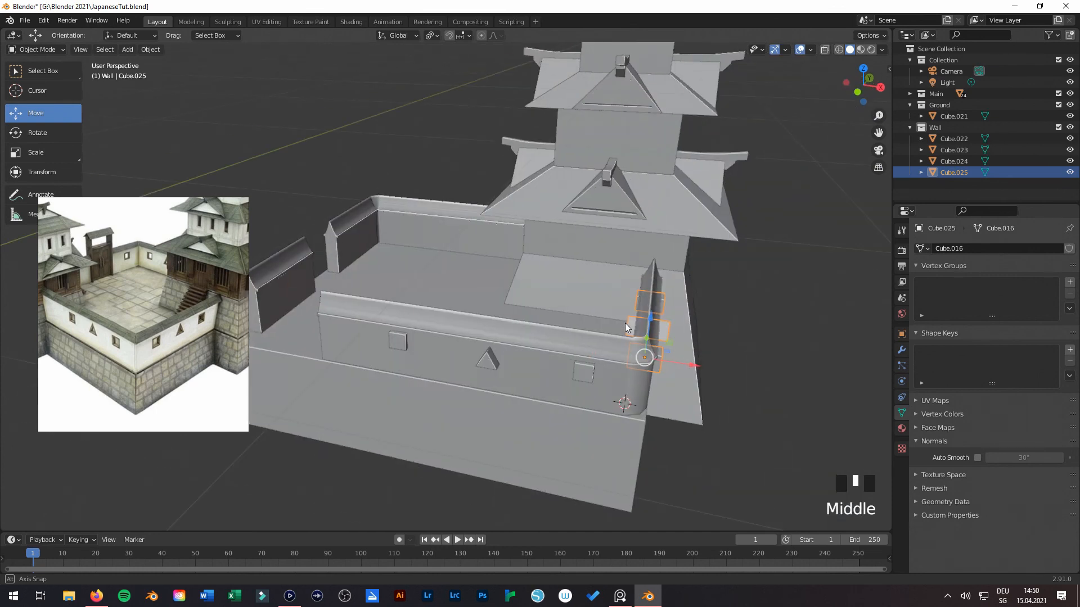
Step: Duplicate the front wall's window set onto the rear wall, offset -5.1756 m in X and 10.725 m in Y
{"action": "left_click", "coordinate": [486, 368]}
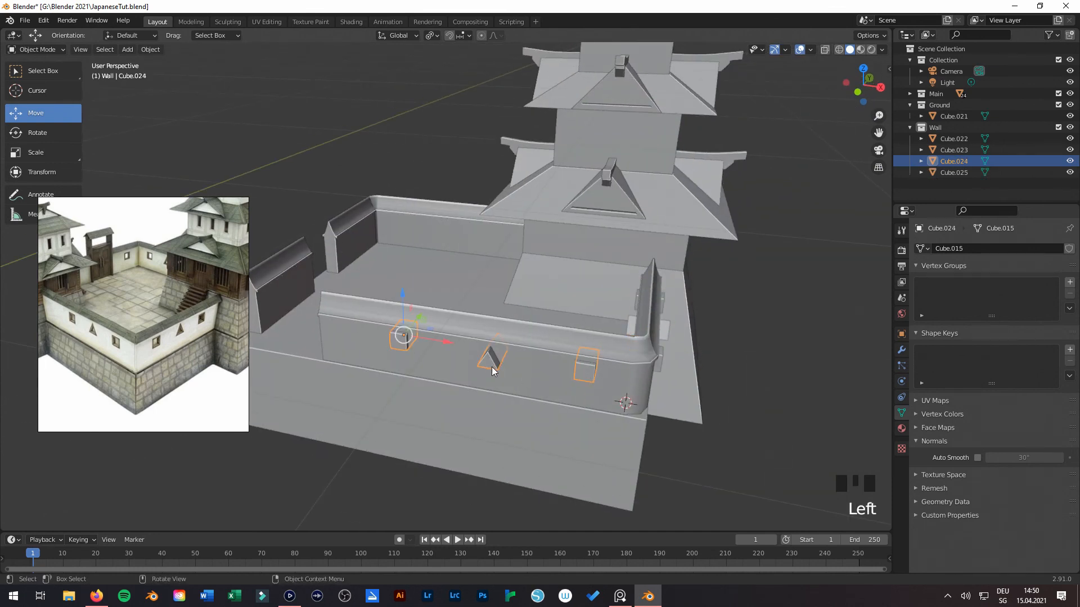
{"action": "key", "text": "KP_7"}
{"action": "scroll", "coordinate": [491, 366], "scroll_direction": "down", "scroll_amount": 2}
{"action": "key", "text": "shift+d"}
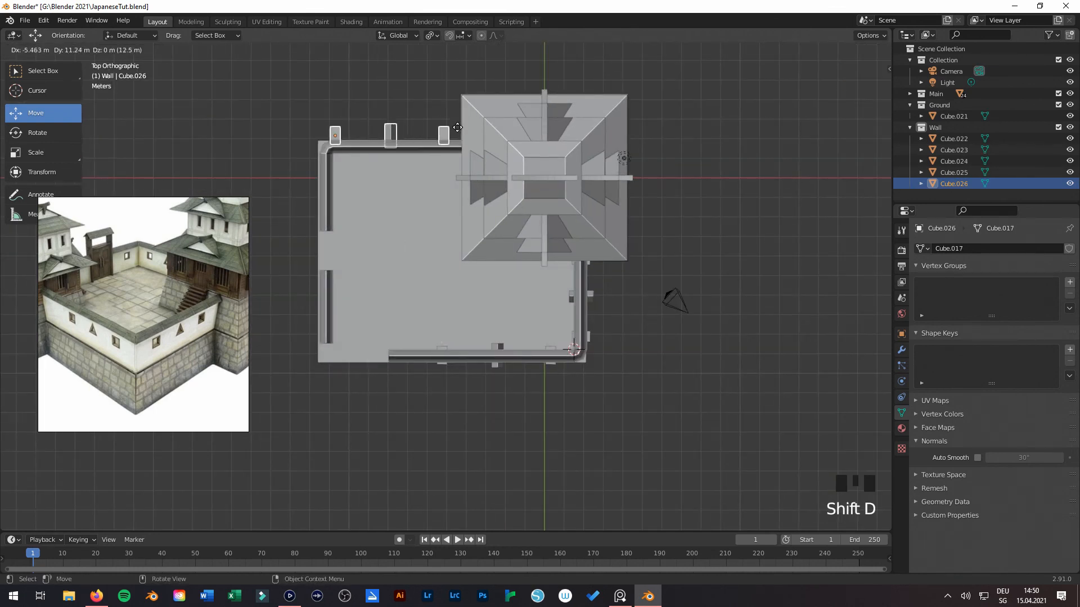
{"action": "left_click", "coordinate": [462, 133]}
Step: Shift the rear wall's window set 0.5852 m along X
{"action": "middle_click_drag", "start_coordinate": [461, 146], "coordinate": [573, 184]}
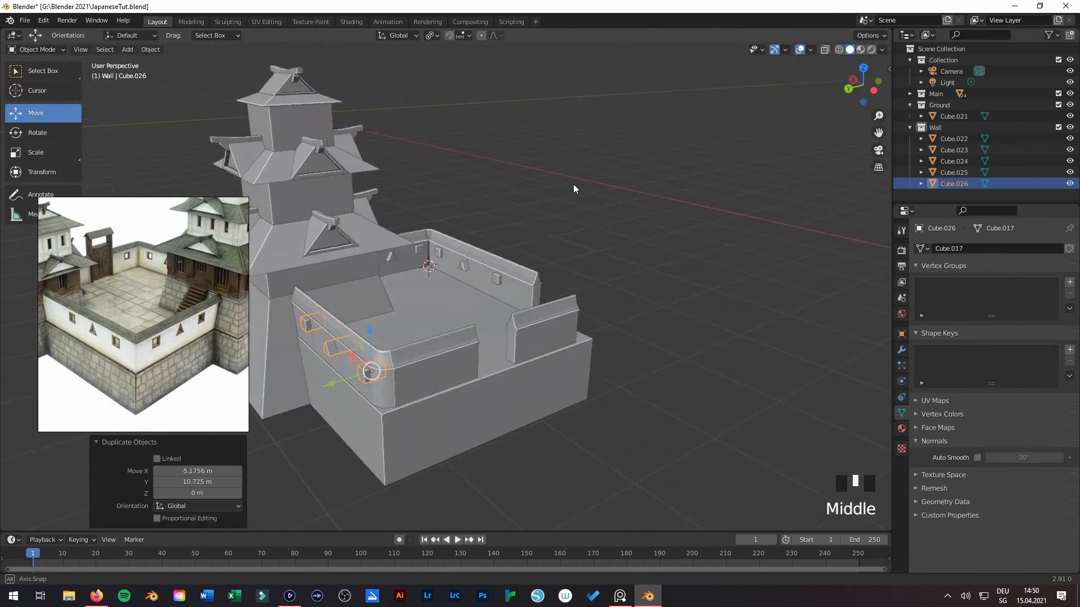
{"action": "scroll", "coordinate": [495, 357], "scroll_direction": "up", "scroll_amount": 3, "text": "shift"}
{"action": "middle_click_drag", "start_coordinate": [495, 357], "coordinate": [576, 337]}
{"action": "left_click_drag", "start_coordinate": [748, 326], "coordinate": [713, 326]}
Step: Examine the rear wall's window placement from front, side, back and perspective views
{"action": "middle_click_drag", "start_coordinate": [714, 327], "coordinate": [680, 355]}
{"action": "scroll", "coordinate": [531, 365], "scroll_direction": "down", "scroll_amount": 2}
{"action": "middle_click_drag", "start_coordinate": [531, 365], "coordinate": [404, 332]}
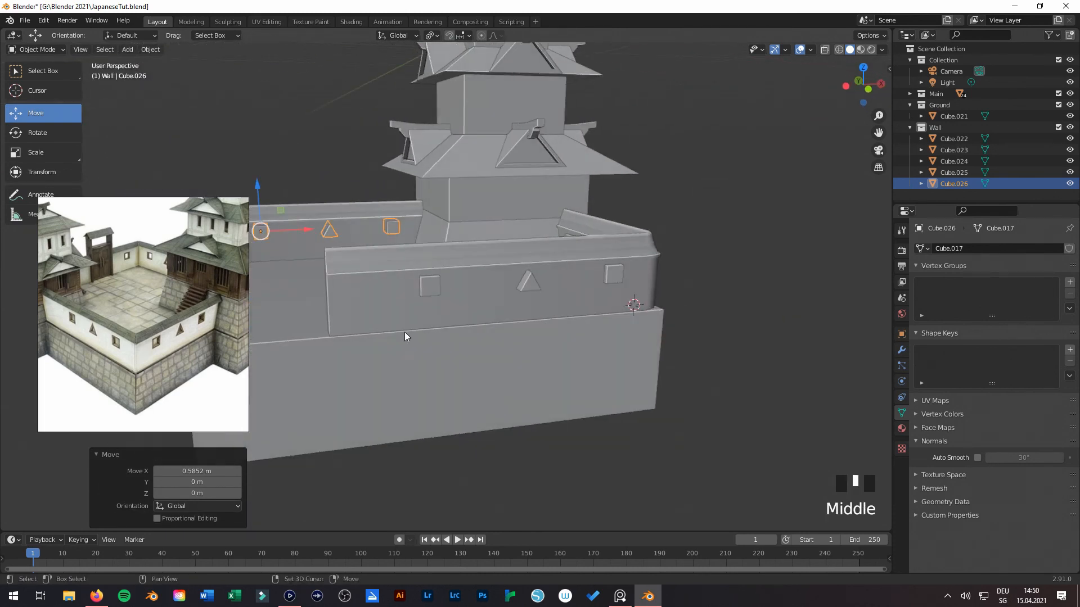
{"action": "scroll", "coordinate": [453, 368], "scroll_direction": "up", "scroll_amount": 2, "text": "shift"}
{"action": "key", "text": "KP_1"}
{"action": "key", "text": "KP_Decimal"}
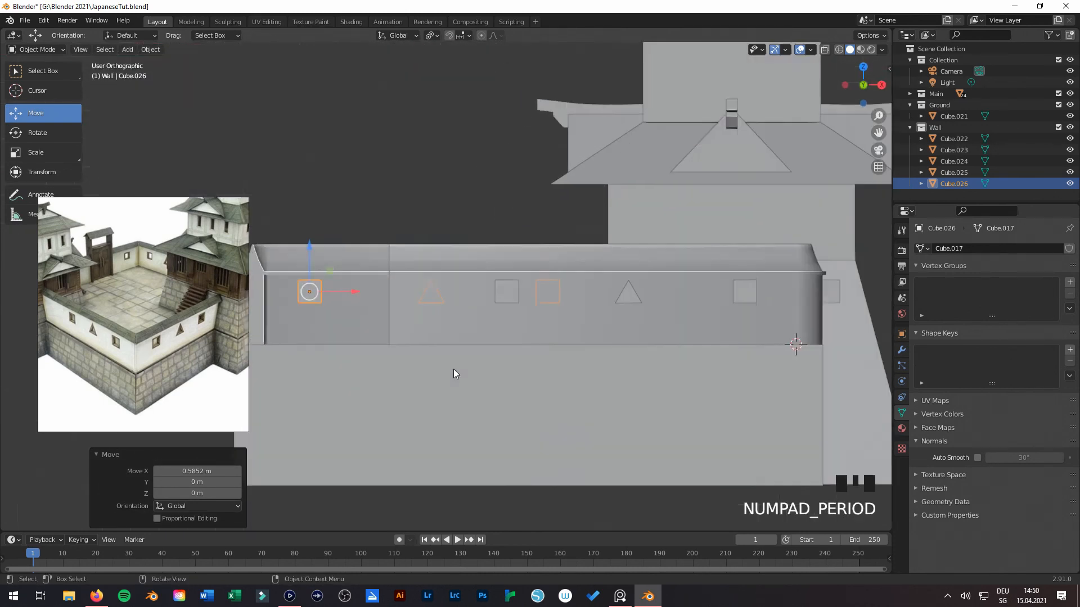
{"action": "key", "text": "KP_Decimal"}
{"action": "middle_click_drag", "start_coordinate": [453, 374], "coordinate": [585, 357]}
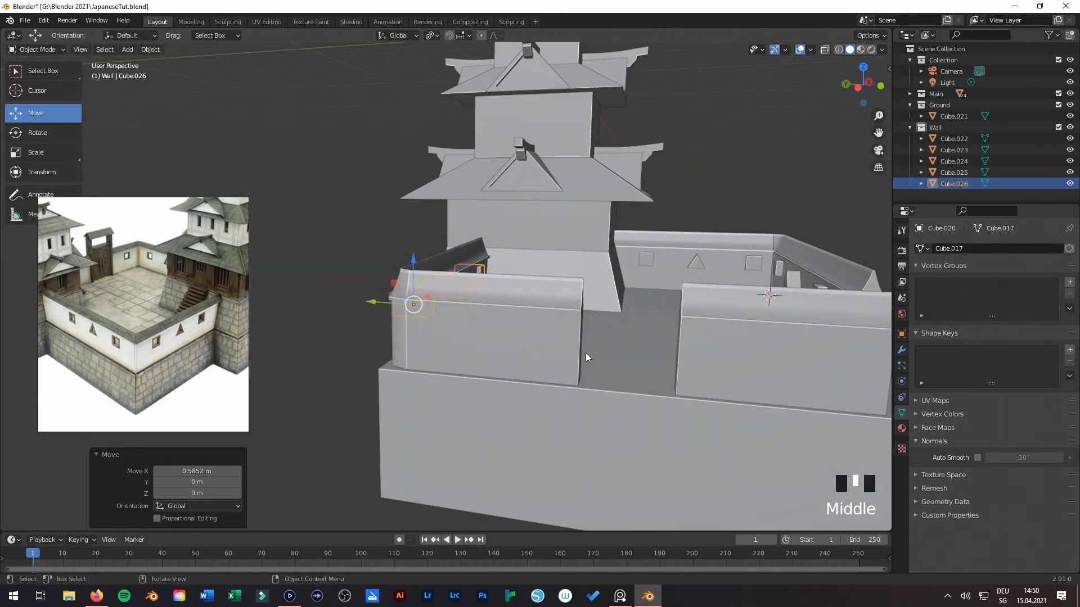
{"action": "middle_click_drag", "start_coordinate": [495, 369], "coordinate": [592, 365]}
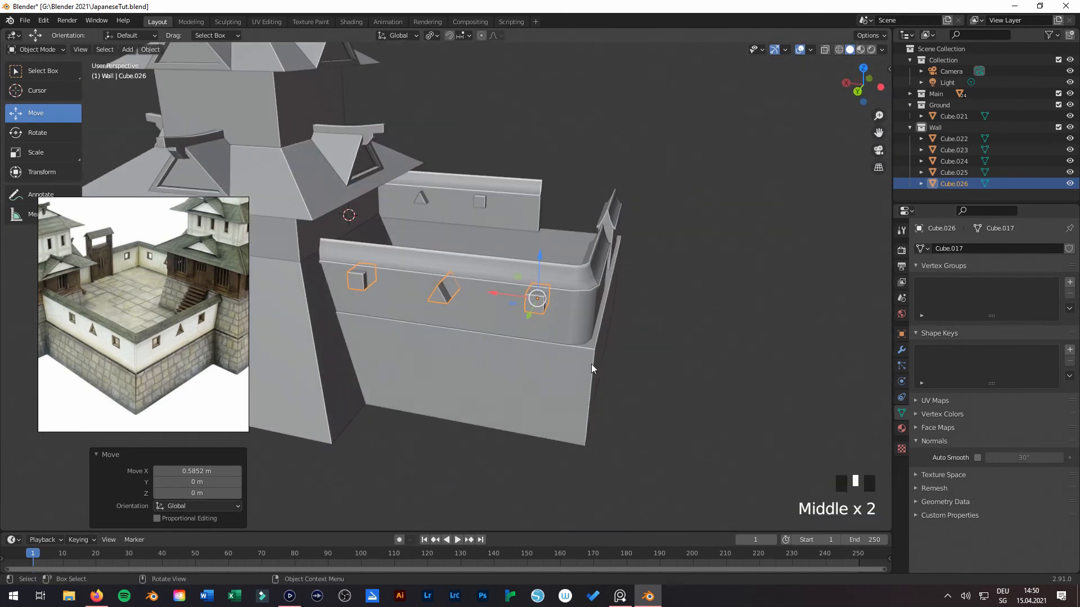
{"action": "key", "text": "KP_3"}
{"action": "key", "text": "KP_9"}
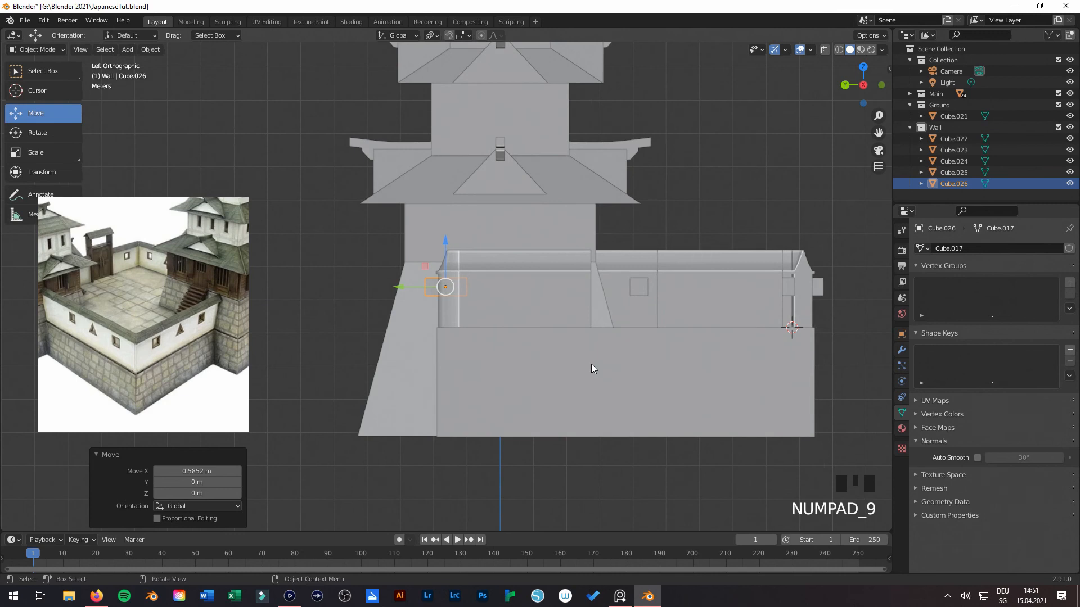
{"action": "key", "text": "KP_1"}
{"action": "key", "text": "KP_9"}
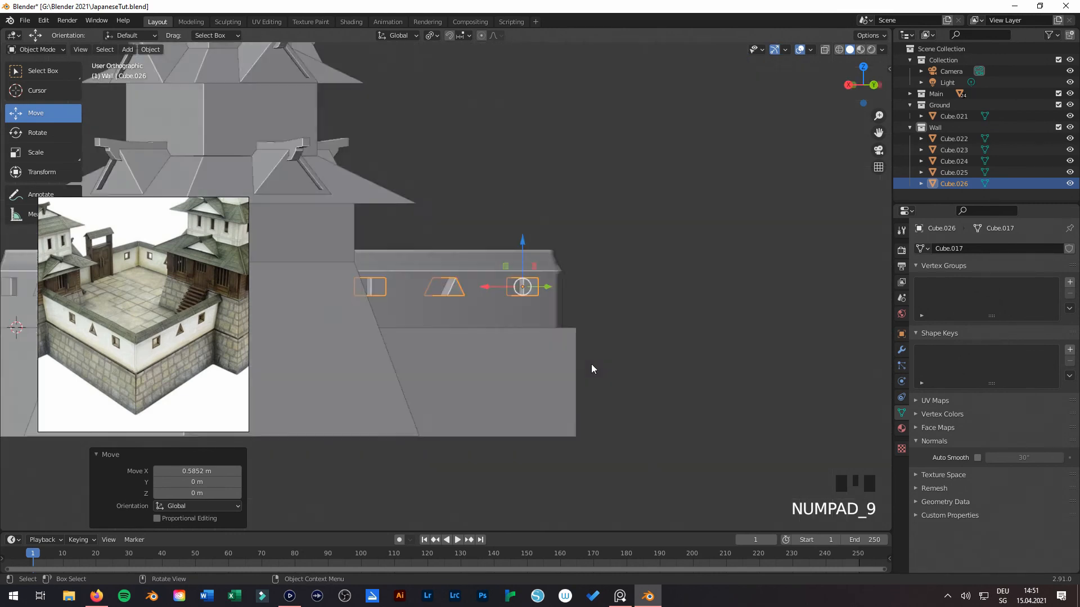
{"action": "key", "text": "KP_1"}
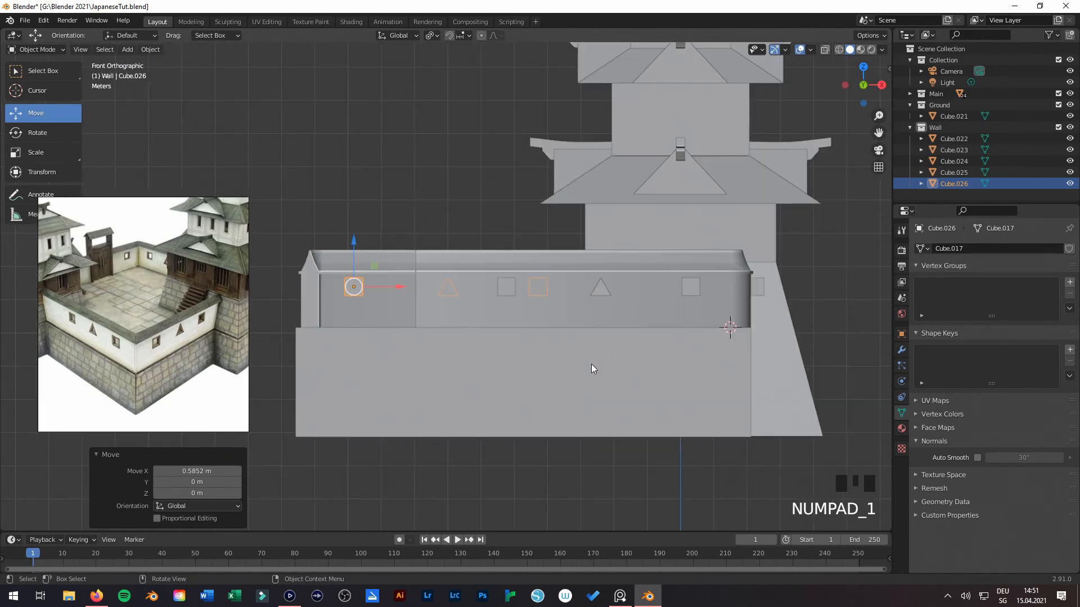
{"action": "key", "text": "KP_1"}
{"action": "middle_click_drag", "start_coordinate": [592, 369], "coordinate": [445, 372]}
{"action": "scroll", "coordinate": [552, 366], "scroll_direction": "down", "scroll_amount": 2}
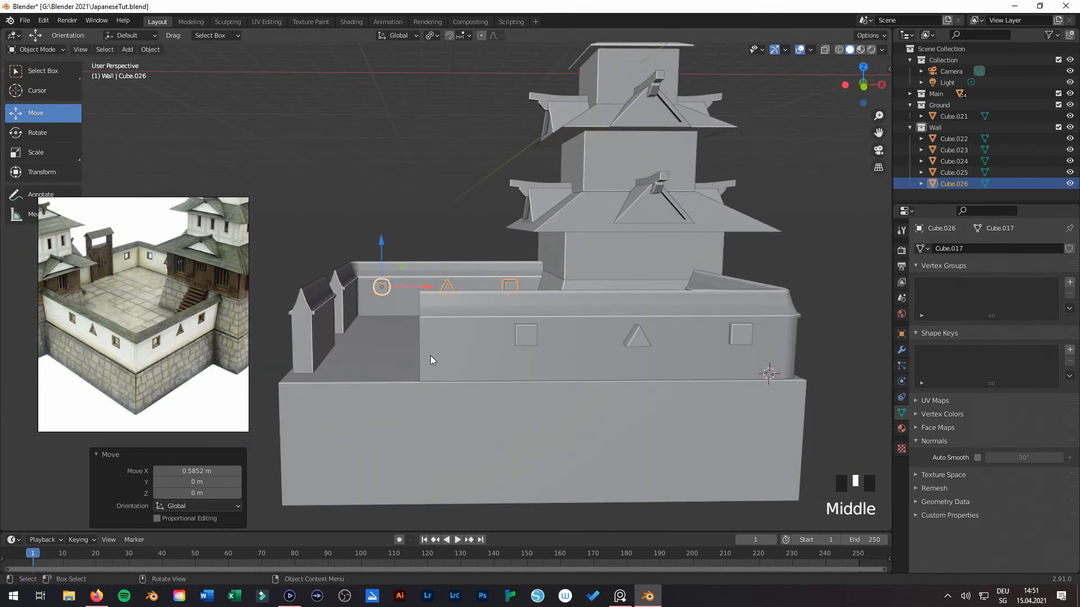
{"action": "key", "text": "KP_1"}
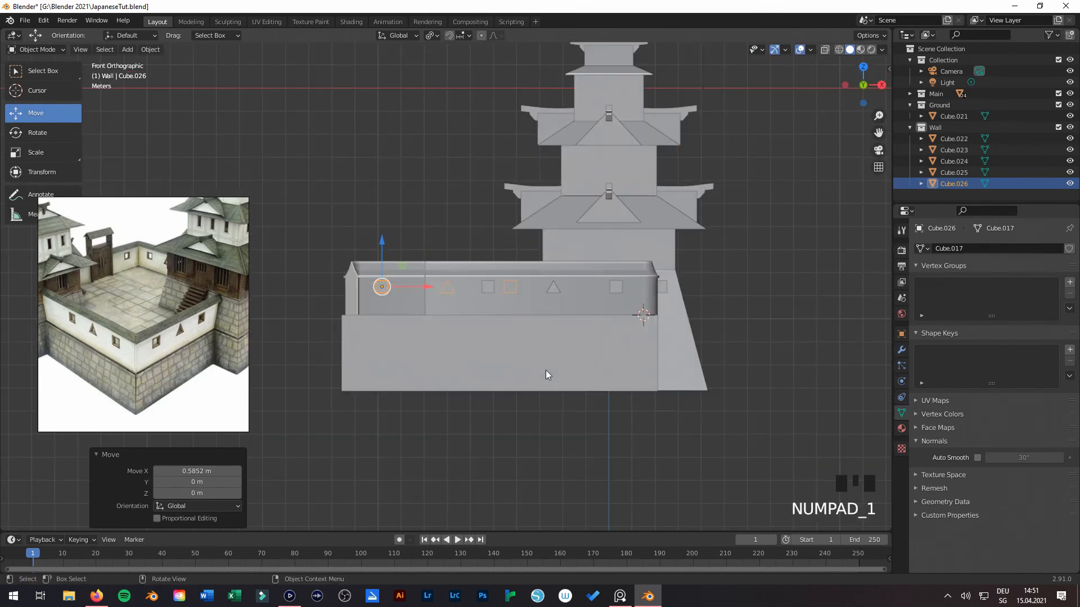
{"action": "key", "text": "KP_9"}
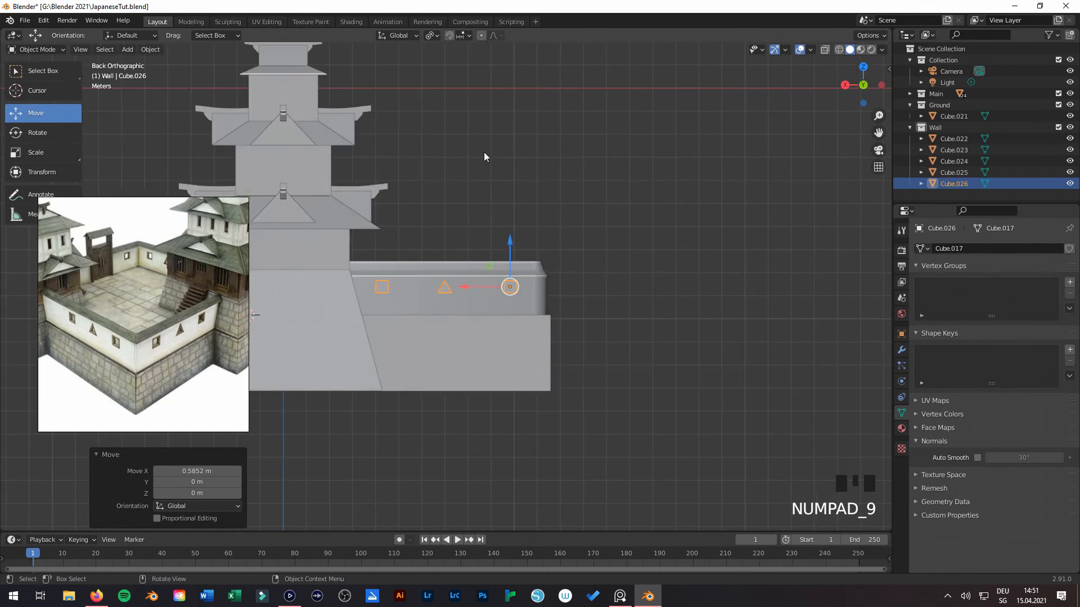
Step: In Edit Mode, duplicate the rear wall's corner-side square window onto the adjoining gate-side wall, offset -1.539 m in X and -2.1852 m in Y
{"action": "scroll", "coordinate": [546, 267], "scroll_direction": "up", "scroll_amount": 4}
{"action": "middle_click_drag", "start_coordinate": [545, 267], "coordinate": [513, 280], "text": "shift"}
{"action": "key", "text": "Tab"}
{"action": "mouse_move", "coordinate": [646, 358]}
{"action": "middle_mouse_down", "text": "shift"}
{"action": "mouse_move", "coordinate": [618, 360]}
{"action": "mouse_move", "coordinate": [674, 360]}
{"action": "middle_mouse_up", "text": "shift"}
{"action": "left_click", "coordinate": [743, 320]}
{"action": "key", "text": "z"}
{"action": "left_click", "coordinate": [590, 288]}
{"action": "key", "text": "b"}
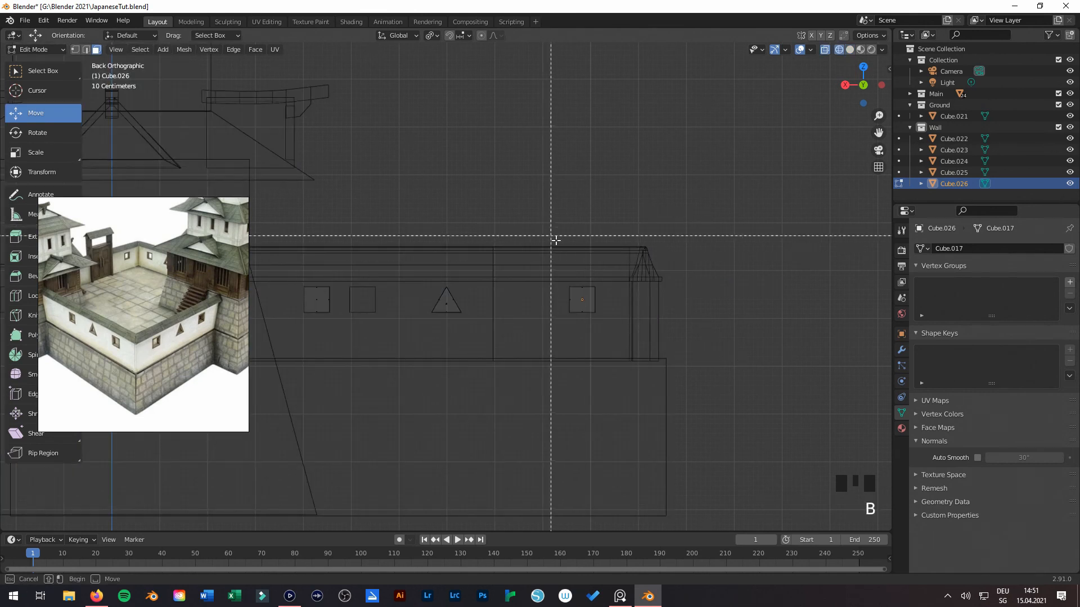
{"action": "left_click_drag", "start_coordinate": [506, 205], "coordinate": [698, 431]}
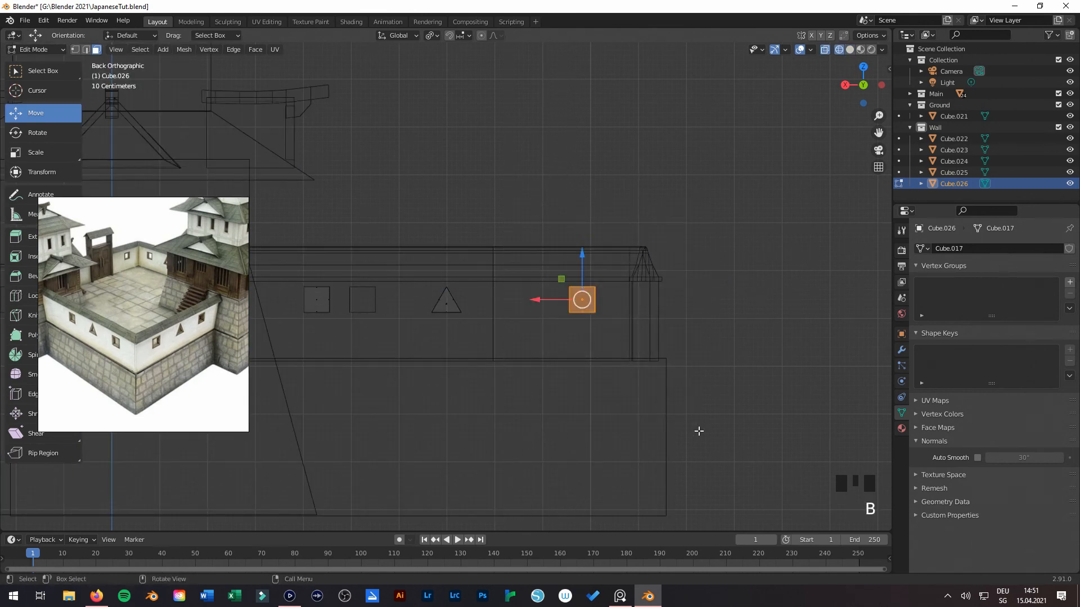
{"action": "key", "text": "KP_7"}
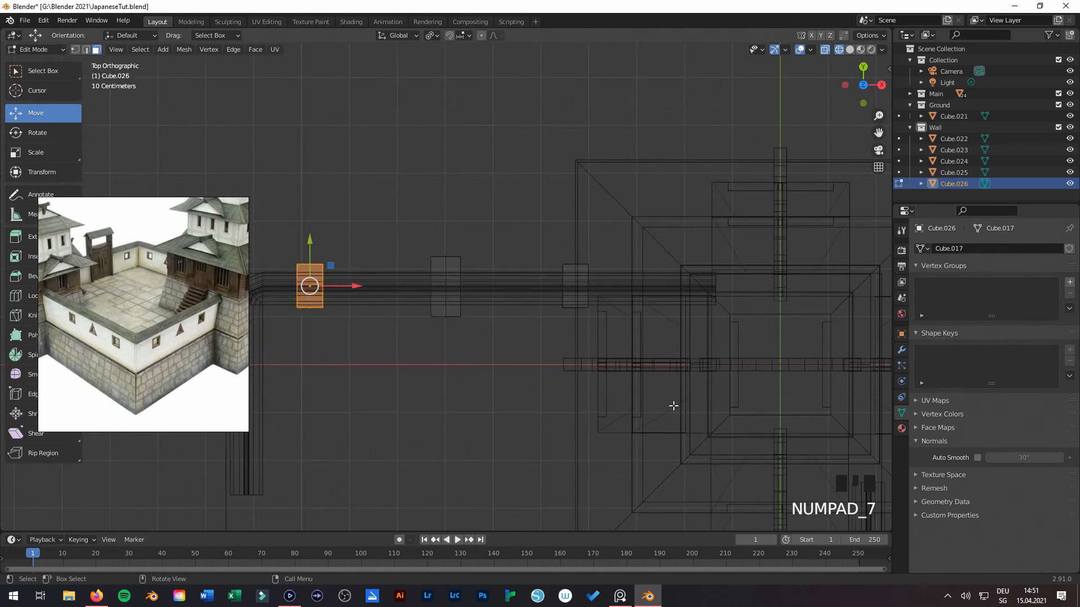
{"action": "middle_click_drag", "start_coordinate": [464, 411], "coordinate": [596, 333], "text": "shift"}
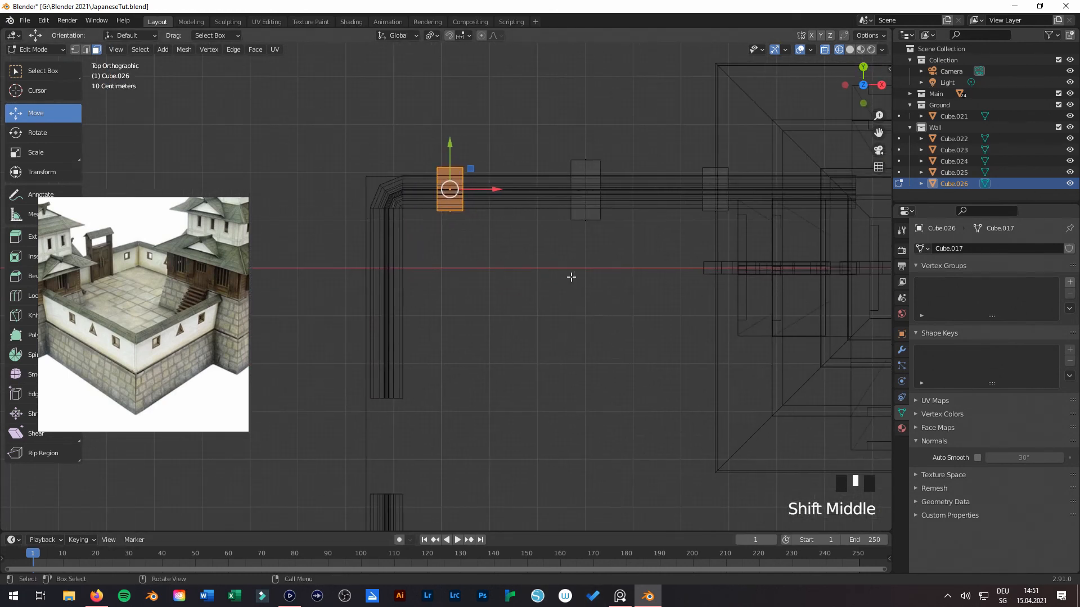
{"action": "key", "text": "shift+d"}
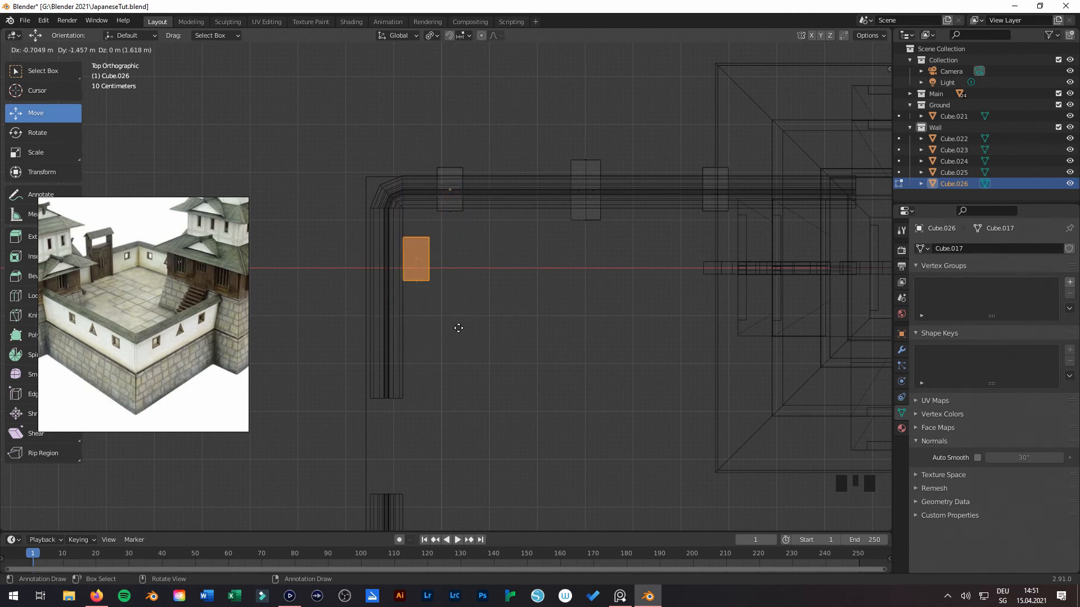
{"action": "left_click", "coordinate": [417, 369]}
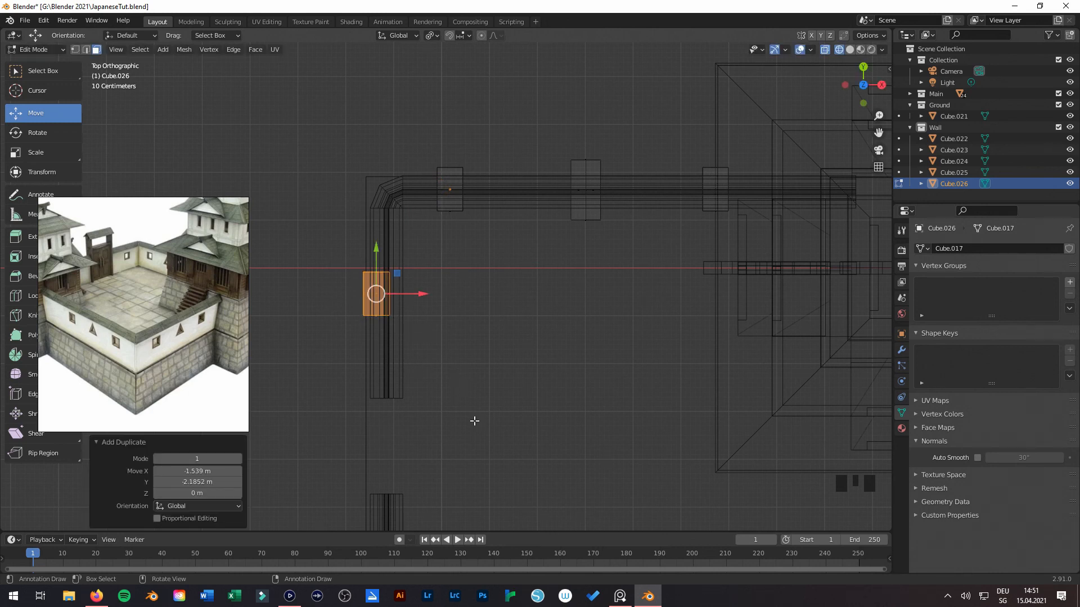
Step: Rotate the duplicated square window about 90° around Z so that it runs through the gate-side wall
{"action": "key", "text": "r"}
{"action": "left_click", "coordinate": [498, 201]}
{"action": "left_click", "coordinate": [205, 477]}
{"action": "key", "text": "Return"}
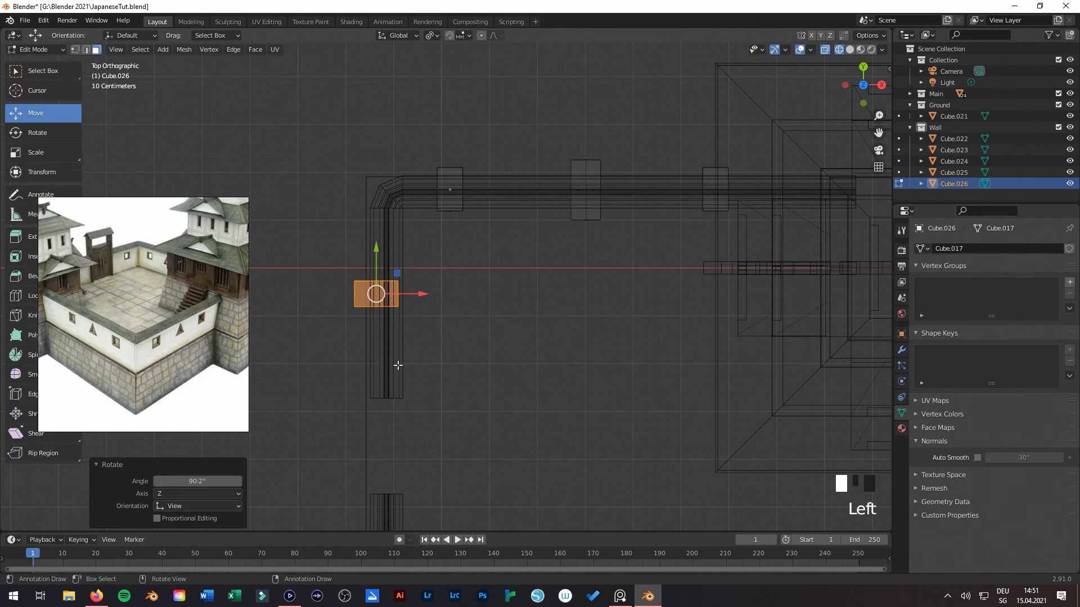
Step: Center the rotated square window in the gate-side wall, moving it 0.27021 m in X and -0.035244 m in Y, plus 0.042938 m in Y
{"action": "key", "text": "g"}
{"action": "left_click", "coordinate": [474, 358]}
{"action": "mouse_move", "coordinate": [473, 358]}
{"action": "middle_mouse_down"}
{"action": "mouse_move", "coordinate": [516, 354]}
{"action": "mouse_move", "coordinate": [516, 339]}
{"action": "middle_mouse_up"}
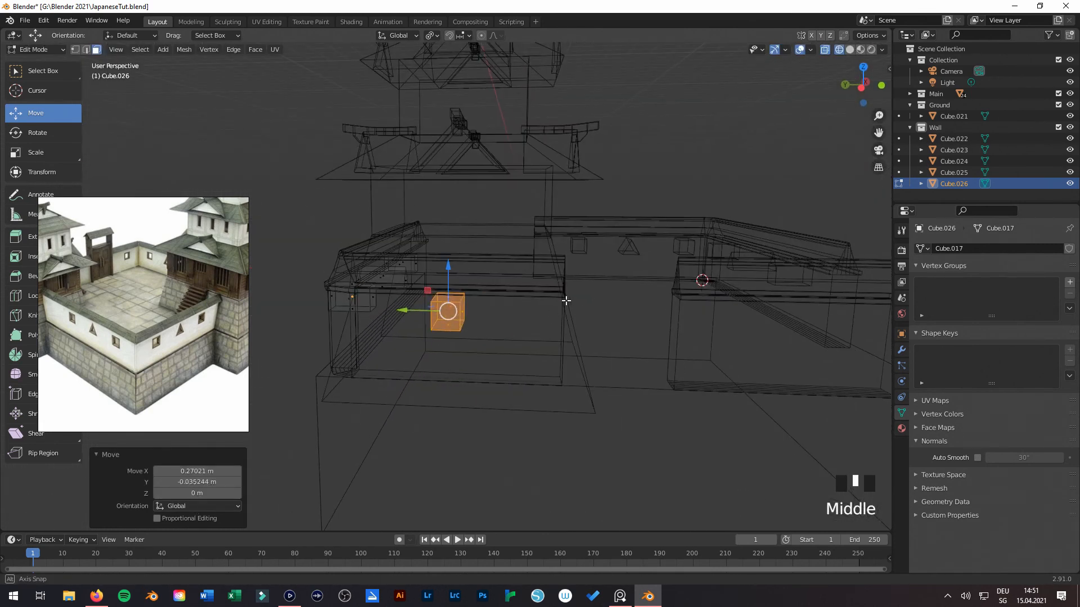
{"action": "key", "text": "z"}
{"action": "middle_click_drag", "start_coordinate": [382, 340], "coordinate": [424, 327]}
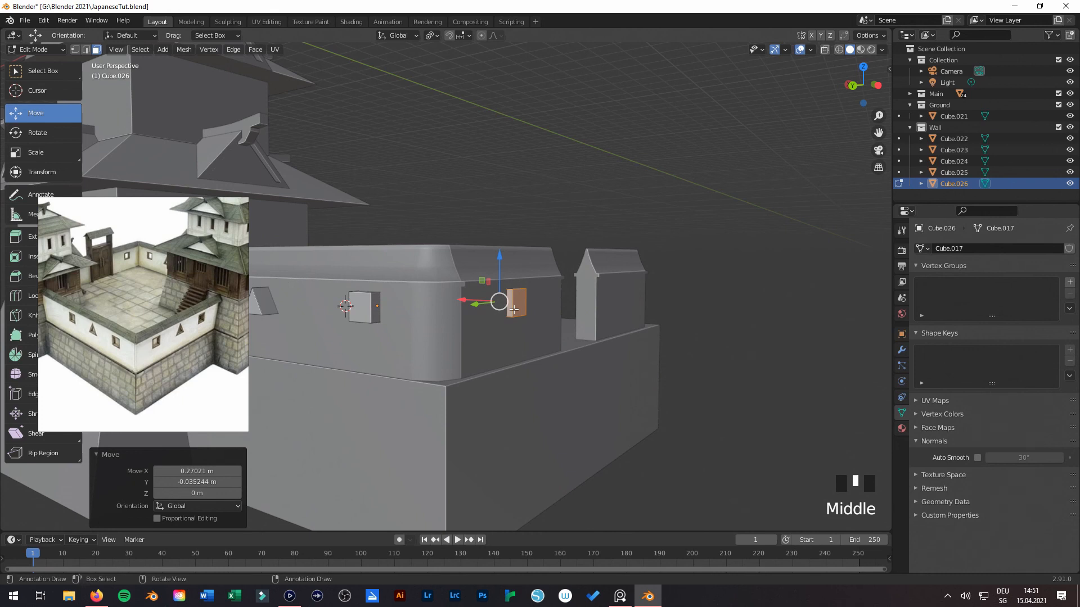
{"action": "middle_click_drag", "start_coordinate": [546, 302], "coordinate": [460, 316]}
{"action": "left_click_drag", "start_coordinate": [404, 307], "coordinate": [401, 306]}
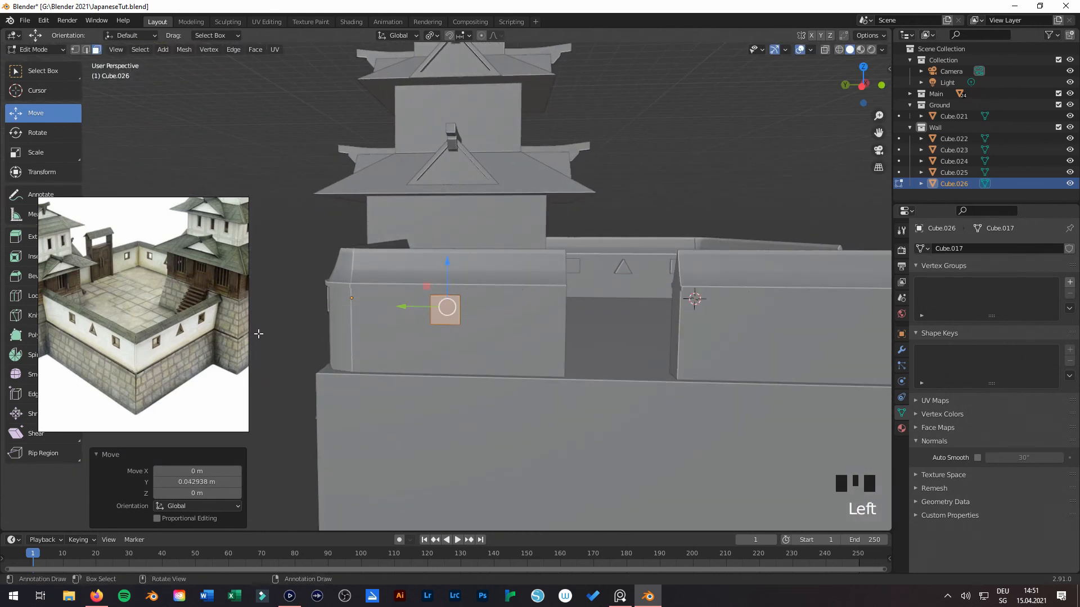
Step: Nudge the gate-side square window slightly to fine-tune its position in the wall, and leave Edit Mode
{"action": "middle_click_drag", "start_coordinate": [410, 379], "coordinate": [383, 355]}
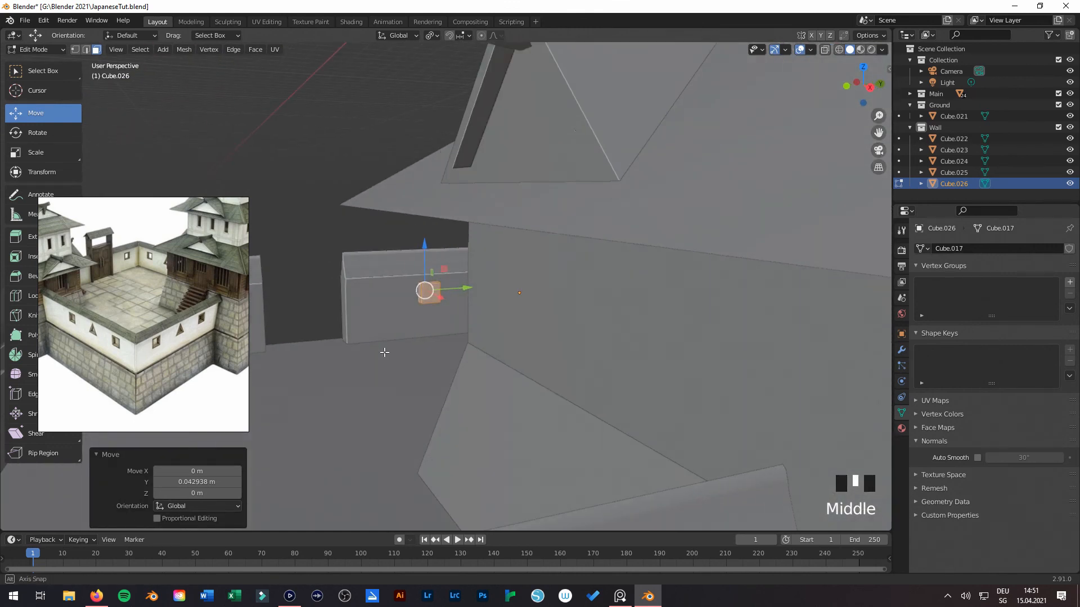
{"action": "scroll", "coordinate": [424, 332], "scroll_direction": "up", "scroll_amount": 2}
{"action": "scroll", "coordinate": [425, 332], "scroll_direction": "up", "scroll_amount": 2}
{"action": "left_click_drag", "start_coordinate": [449, 293], "coordinate": [459, 293]}
{"action": "middle_click_drag", "start_coordinate": [467, 377], "coordinate": [647, 360]}
{"action": "scroll", "coordinate": [624, 276], "scroll_direction": "down", "scroll_amount": 4}
{"action": "middle_click_drag", "start_coordinate": [625, 264], "coordinate": [504, 316]}
{"action": "key", "text": "Tab"}
Step: Join the window shapes on both sides of the outer corner wall into one object, and save the file with that wall selected
{"action": "scroll", "coordinate": [556, 306], "scroll_direction": "down", "scroll_amount": 5}
{"action": "middle_click_drag", "start_coordinate": [581, 300], "coordinate": [483, 387], "text": "shift"}
{"action": "left_click", "coordinate": [457, 363]}
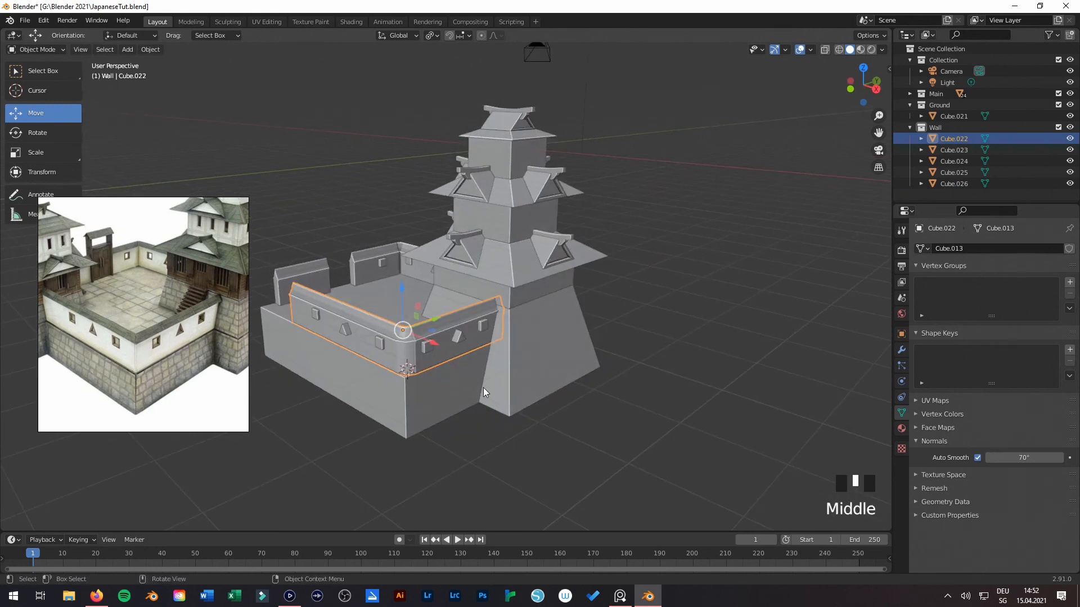
{"action": "left_click", "coordinate": [464, 357]}
{"action": "left_click", "coordinate": [383, 350], "text": "shift"}
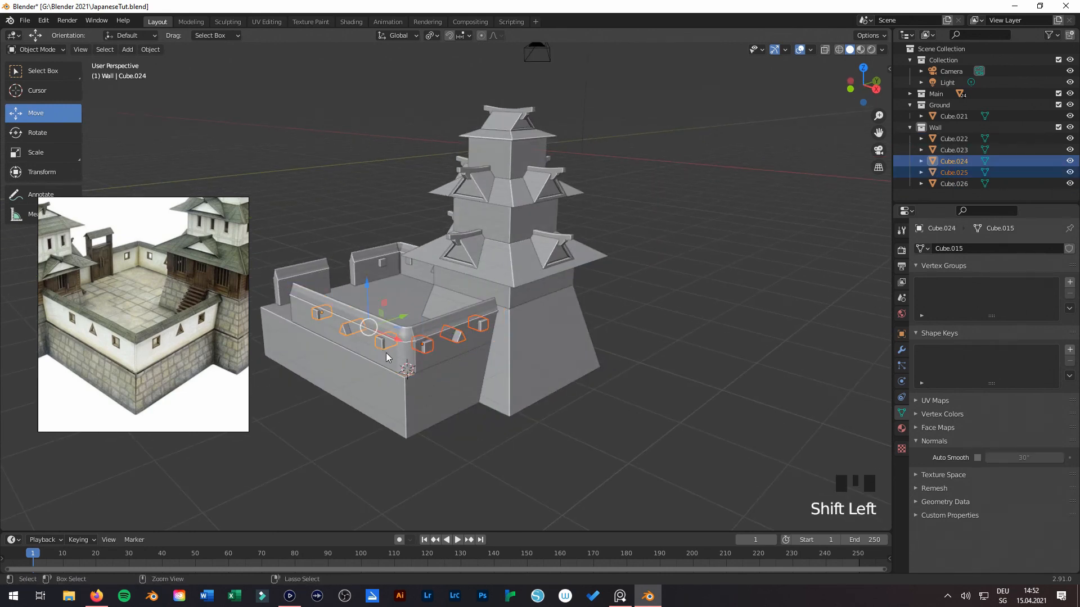
{"action": "key", "text": "ctrl+j"}
{"action": "scroll", "coordinate": [502, 359], "scroll_direction": "up", "scroll_amount": 3}
{"action": "middle_click_drag", "start_coordinate": [541, 376], "coordinate": [475, 320], "text": "shift"}
{"action": "left_click", "coordinate": [509, 325]}
{"action": "key", "text": "ctrl+s"}
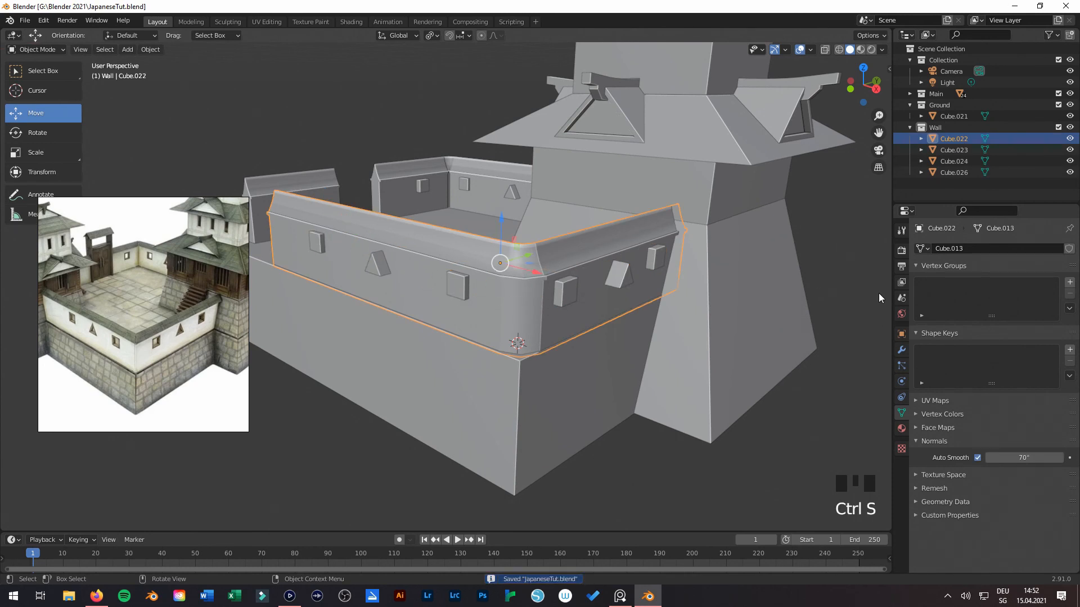
Step: Add a Boolean Difference modifier to the outer corner wall with the joined window shapes (Cube.024) as cutter object, and apply the modifier
{"action": "left_click", "coordinate": [902, 350]}
{"action": "left_click", "coordinate": [954, 248]}
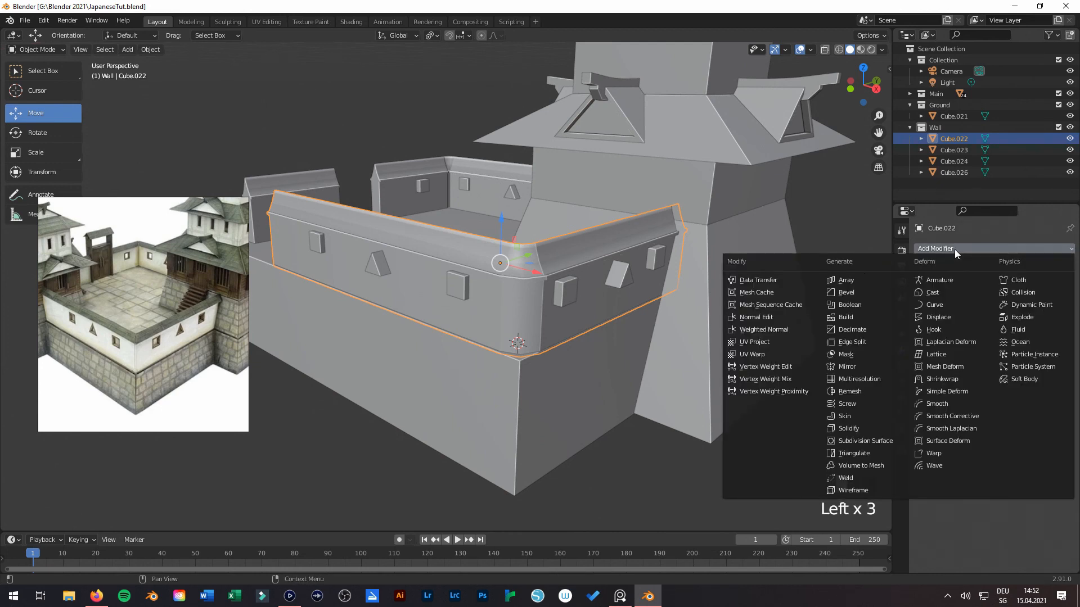
{"action": "left_click", "coordinate": [863, 302]}
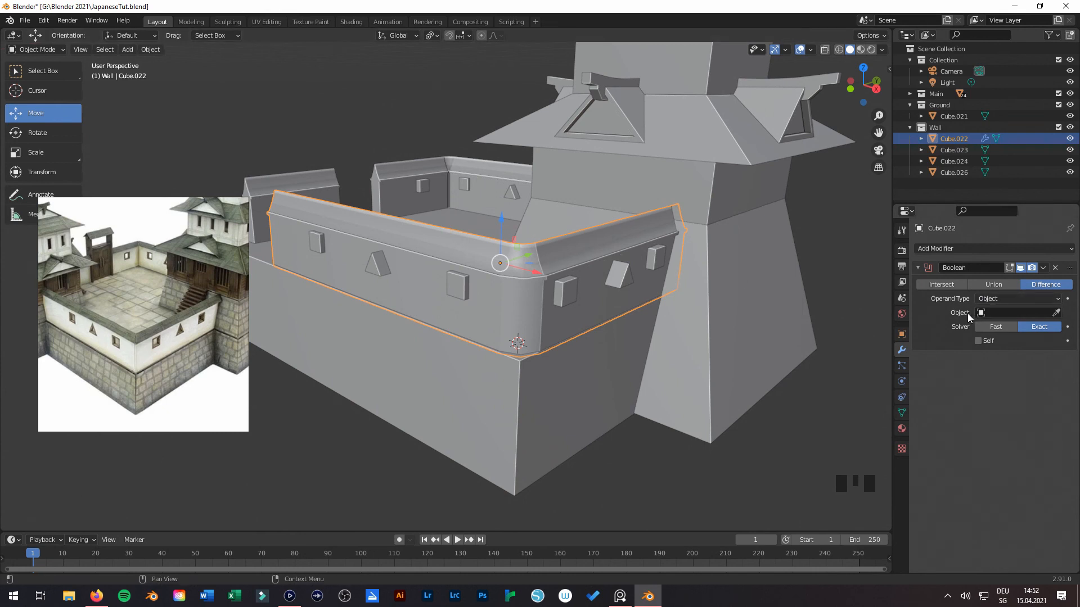
{"action": "left_click", "coordinate": [1056, 314]}
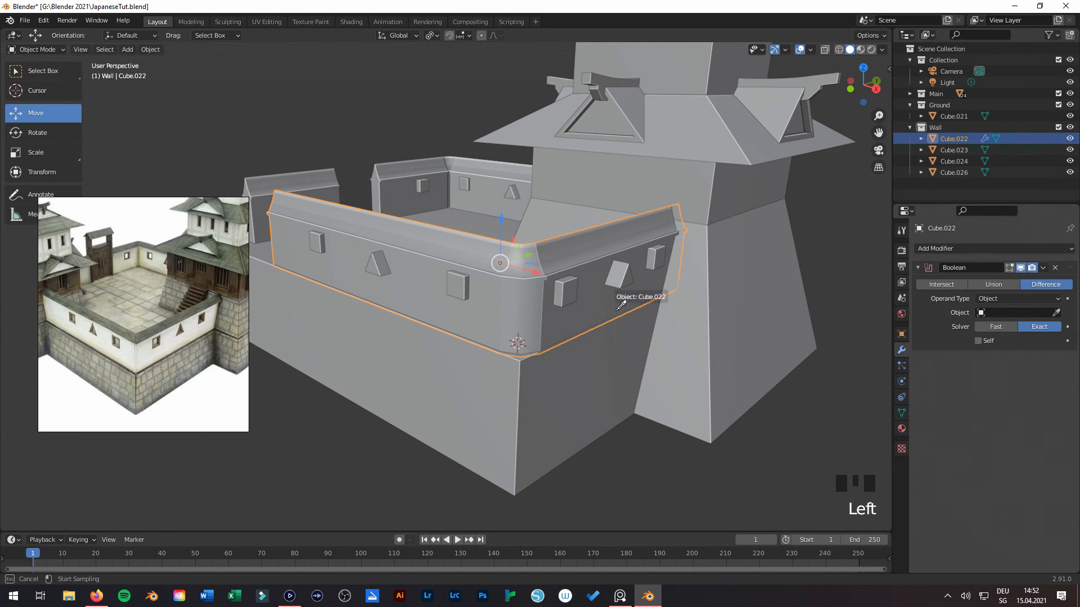
{"action": "left_click", "coordinate": [459, 276]}
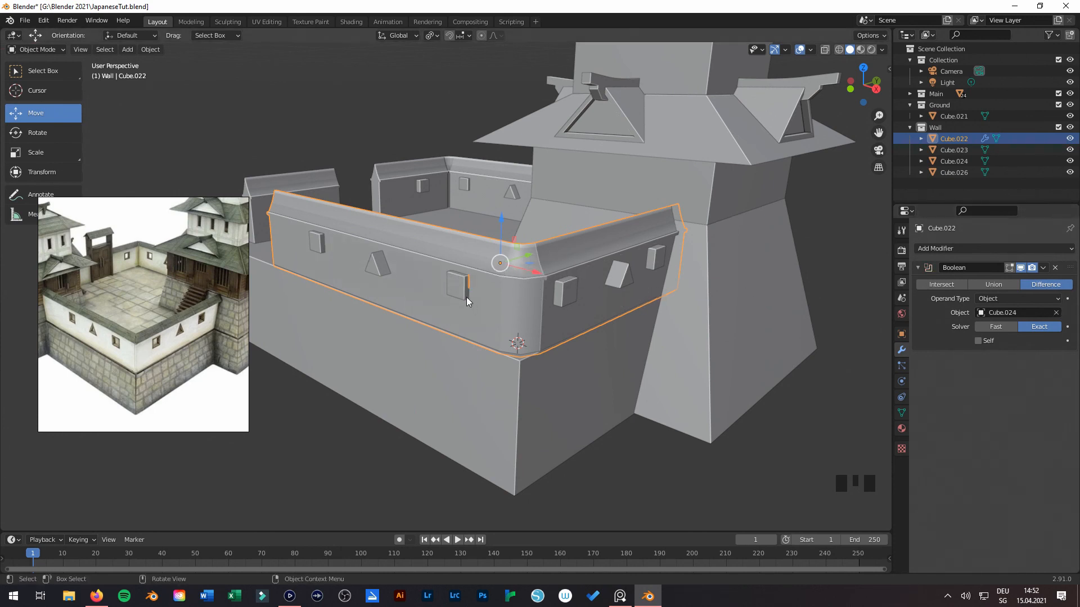
{"action": "mouse_move", "coordinate": [464, 296]}
{"action": "middle_mouse_down"}
{"action": "mouse_move", "coordinate": [535, 318]}
{"action": "mouse_move", "coordinate": [459, 306]}
{"action": "middle_mouse_up"}
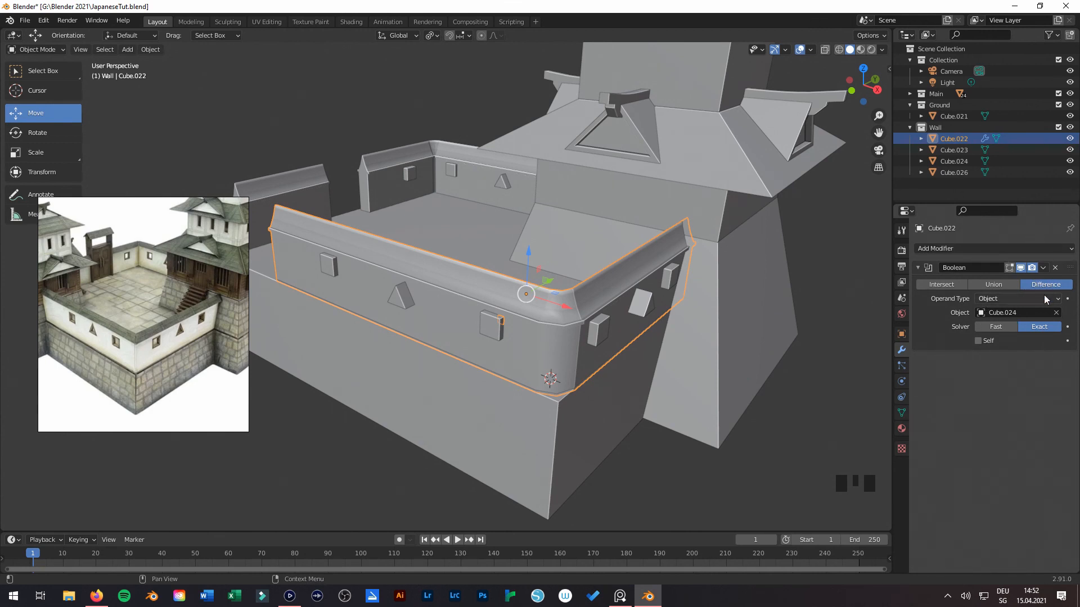
{"action": "left_click", "coordinate": [1043, 269]}
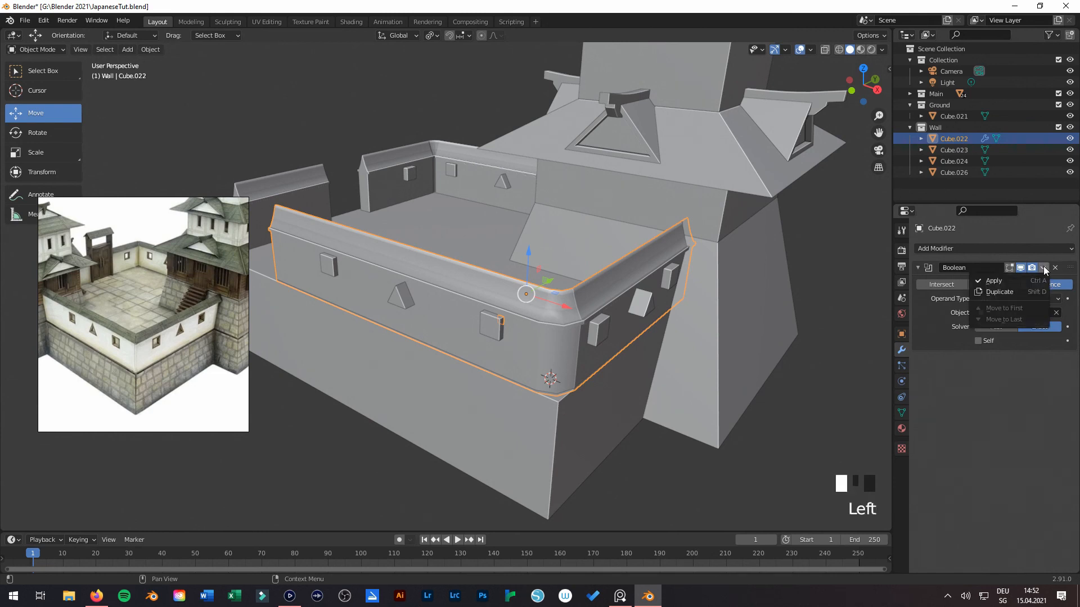
{"action": "left_click", "coordinate": [1041, 281]}
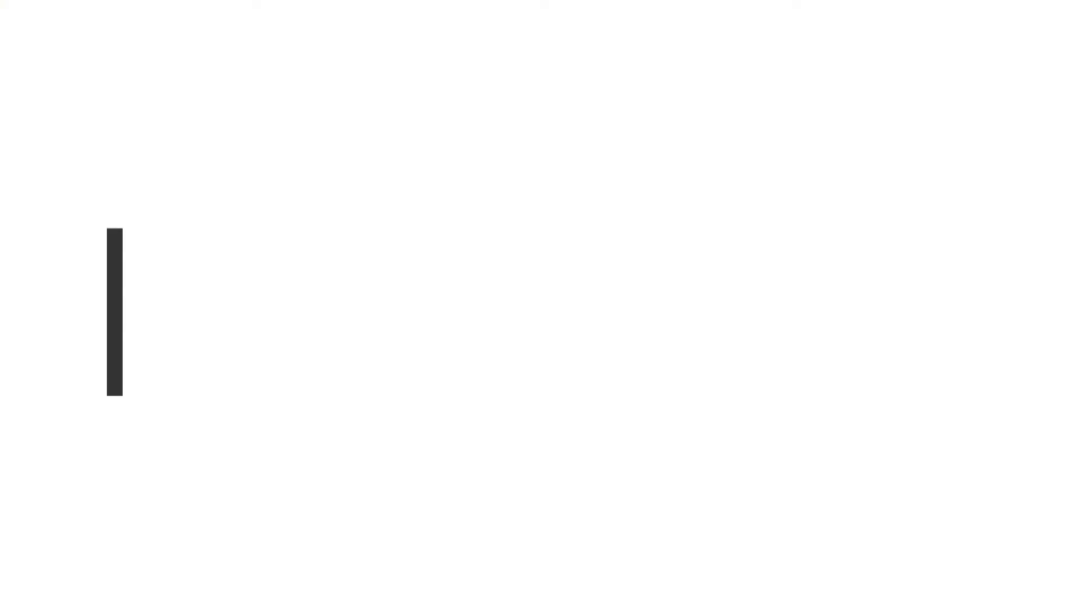